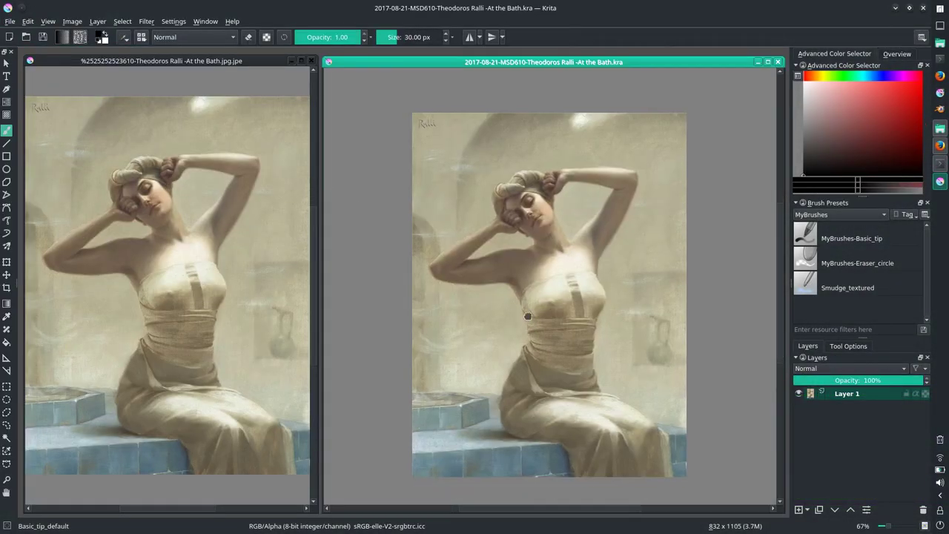
Step: Flatten the copied painting into a warm-grey ground with Brightness/Contrast, then add a new layer
left_click(146, 21)
left_click(347, 65)
left_click(608, 317)
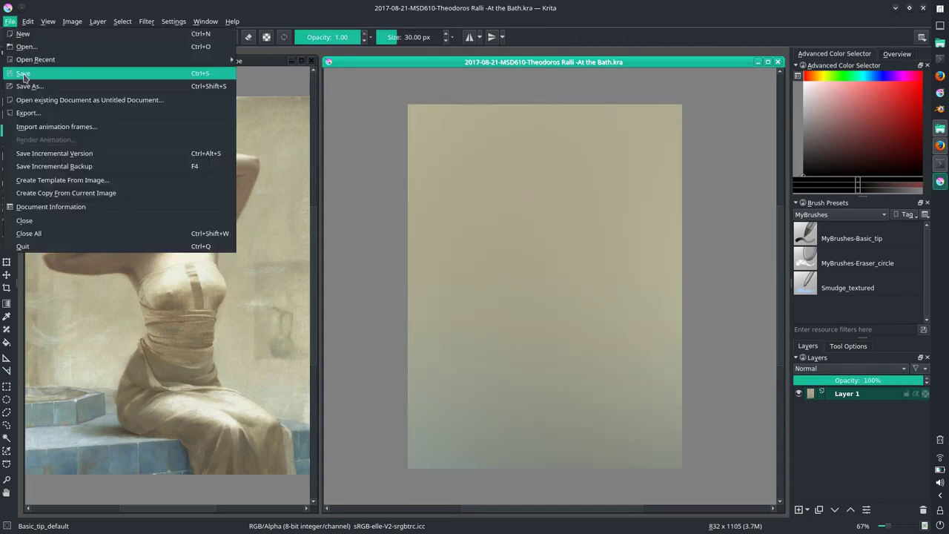
key("Insert")
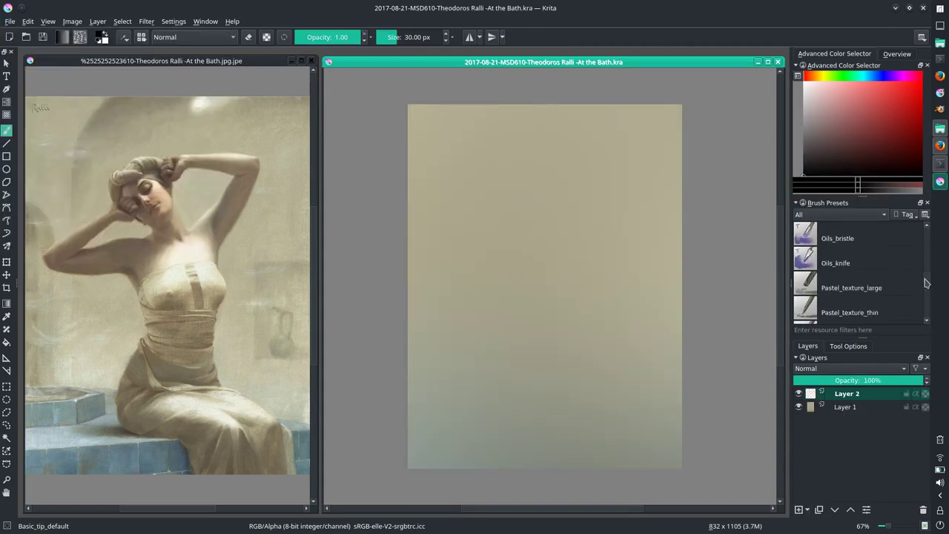
left_click(852, 288)
Step: With Oils_bristle, paint a pale yellow stroke and the dark background arch and walls
left_click(843, 102)
left_click_drag(448, 110, 460, 404)
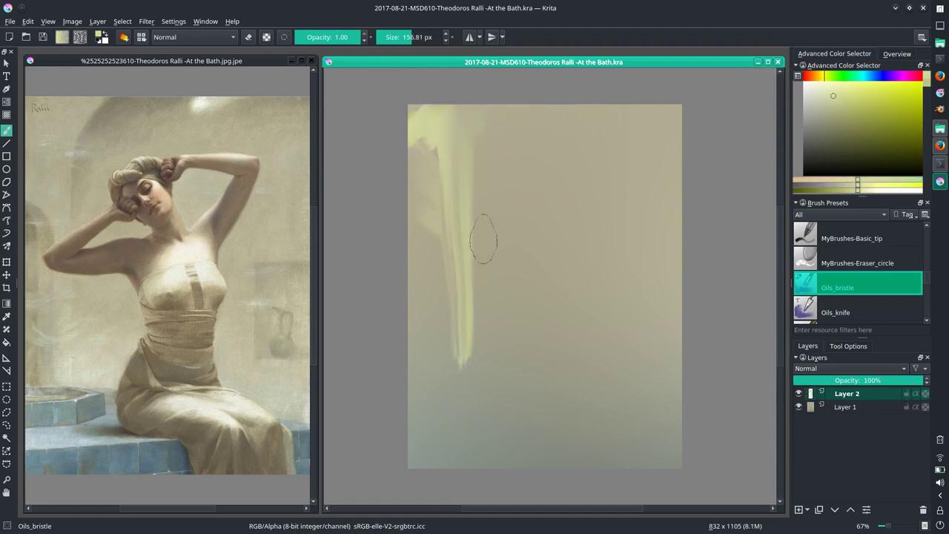
left_click_drag(427, 145, 429, 297)
left_click_drag(564, 112, 482, 259)
left_click_drag(508, 163, 679, 111)
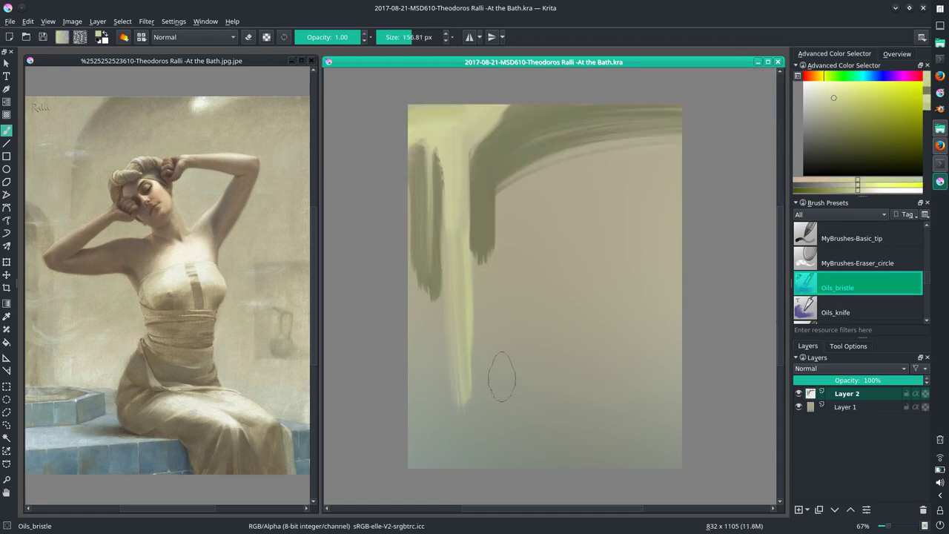
left_click_drag(493, 185, 493, 356)
left_click_drag(485, 252, 489, 371)
left_click_drag(678, 137, 549, 206)
left_click_drag(427, 148, 429, 252)
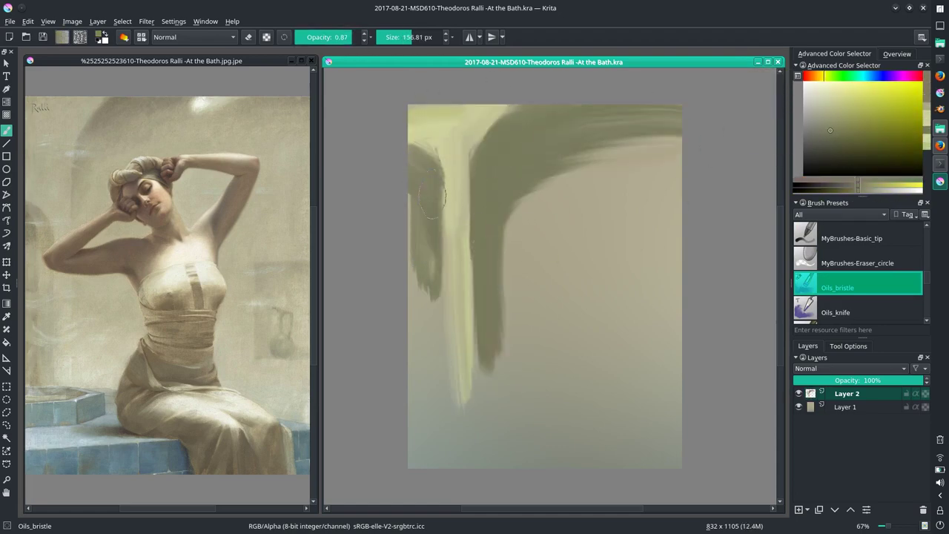
left_click_drag(631, 145, 526, 222)
left_click_drag(652, 285, 653, 374)
Step: Paint blue strokes for the bath ledge along the canvas bottom
mouse_move(426, 374)
left_mouse_down()
mouse_move(449, 423)
mouse_move(438, 442)
mouse_move(671, 426)
left_mouse_up()
left_click(443, 397, "ctrl")
left_click_drag(438, 445, 630, 448)
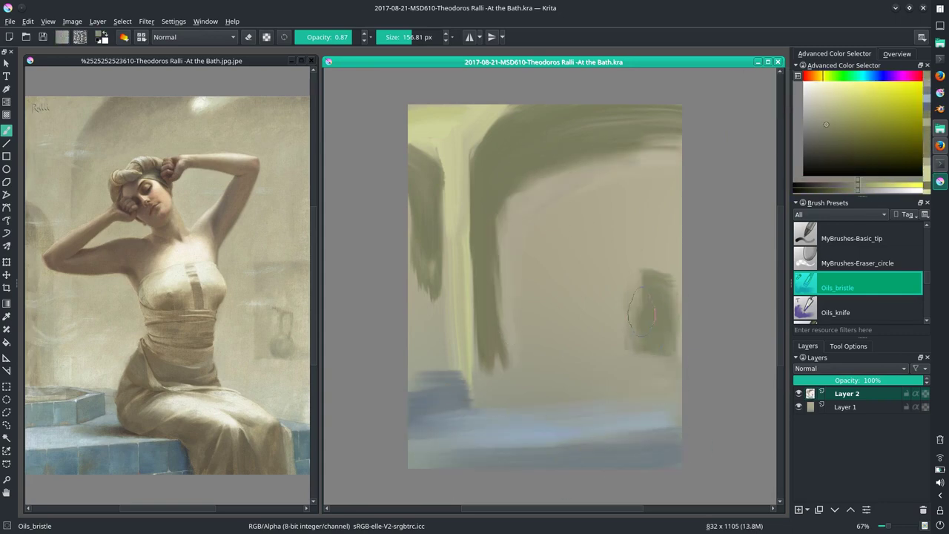
left_click_drag(646, 275, 642, 341)
Step: Block in the raised arms, head, shoulders and seated legs in olive strokes
mouse_move(535, 199)
left_mouse_down()
mouse_move(445, 256)
mouse_move(548, 256)
left_mouse_up()
mouse_move(523, 223)
left_mouse_down()
mouse_move(545, 174)
mouse_move(654, 175)
mouse_move(593, 291)
left_mouse_up()
mouse_move(534, 223)
left_mouse_down()
mouse_move(545, 333)
mouse_move(512, 419)
mouse_move(612, 429)
left_mouse_up()
left_click_drag(656, 408, 650, 460)
left_click_drag(579, 433, 588, 458)
left_click_drag(532, 327, 496, 404)
mouse_move(636, 200)
left_mouse_down()
mouse_move(609, 276)
mouse_move(594, 401)
mouse_move(656, 419)
left_mouse_up()
left_click_drag(516, 178, 560, 182)
Step: Add pale yellow light to the arms, head, chest and lower figure
left_click_drag(586, 172, 645, 176)
left_click_drag(444, 244, 516, 211)
left_click_drag(549, 275, 597, 312)
left_click_drag(565, 378, 653, 415)
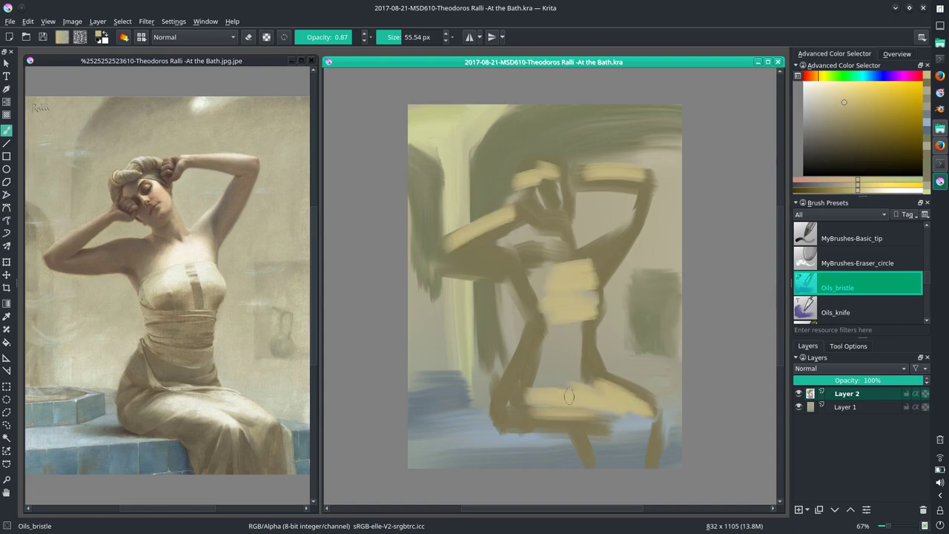
left_click_drag(564, 326, 645, 445)
left_click(845, 238)
Step: Draw thin dark contour lines along and beneath the raised arm, then save the study
left_click_drag(434, 249, 508, 208)
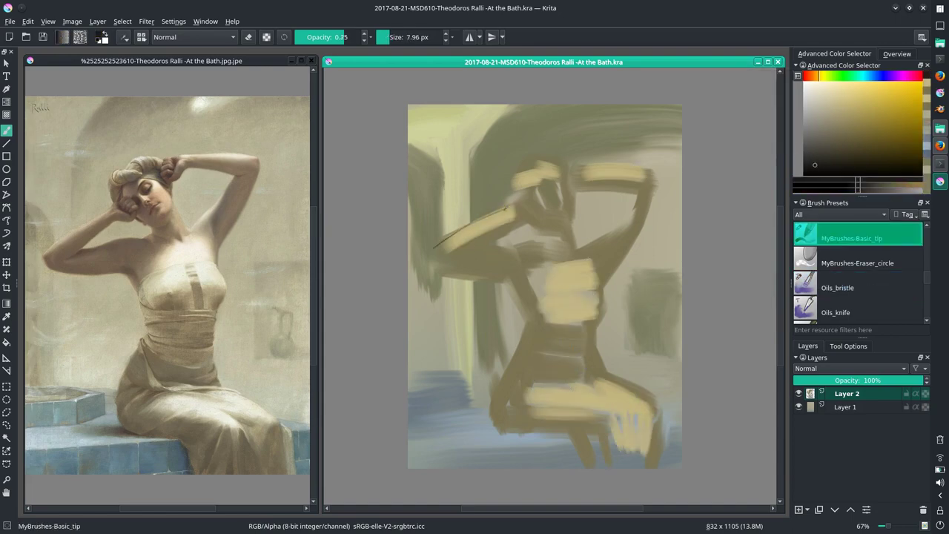
left_click_drag(452, 259, 482, 246)
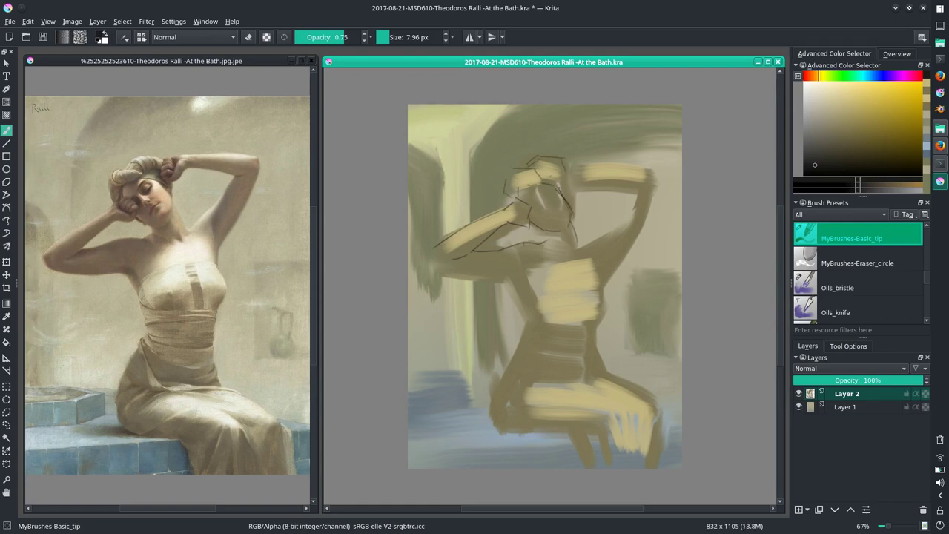
left_click(10, 20)
left_click(25, 69)
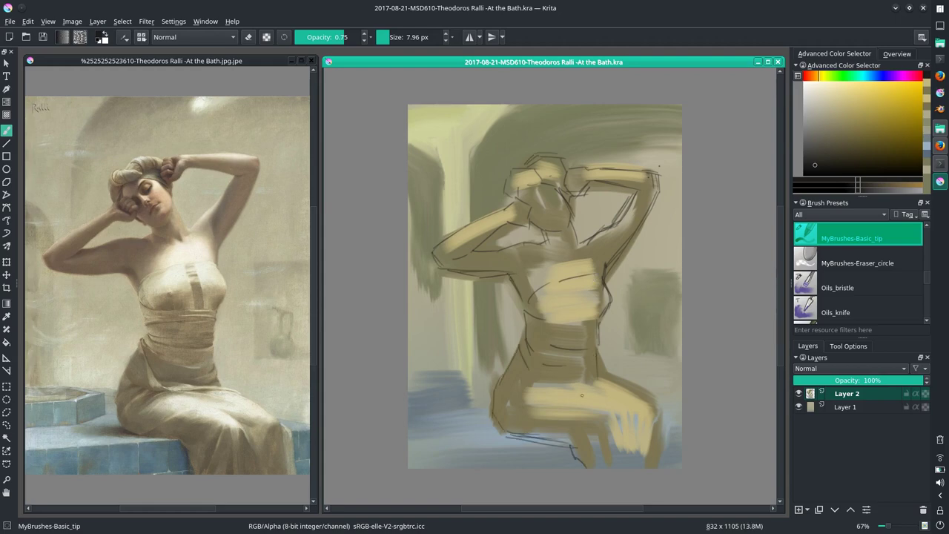
key("slash")
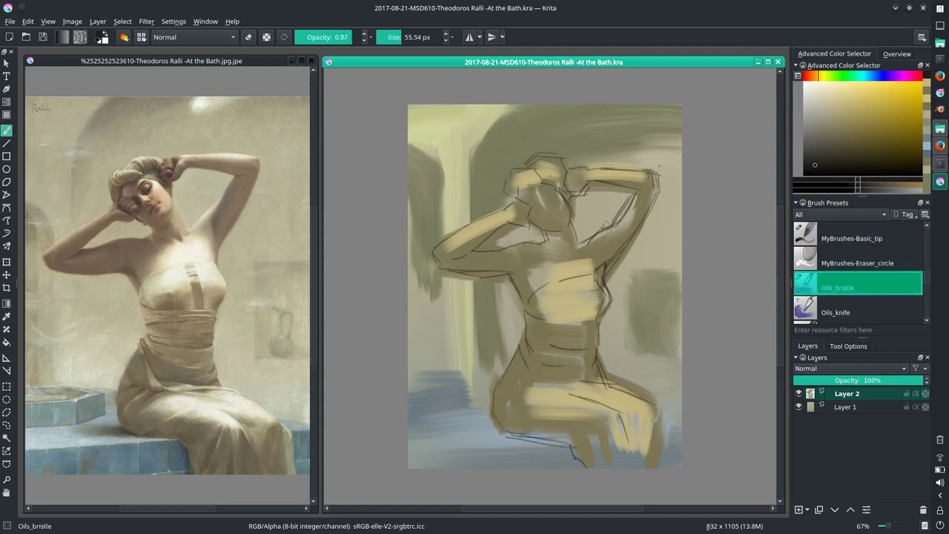
key("slash")
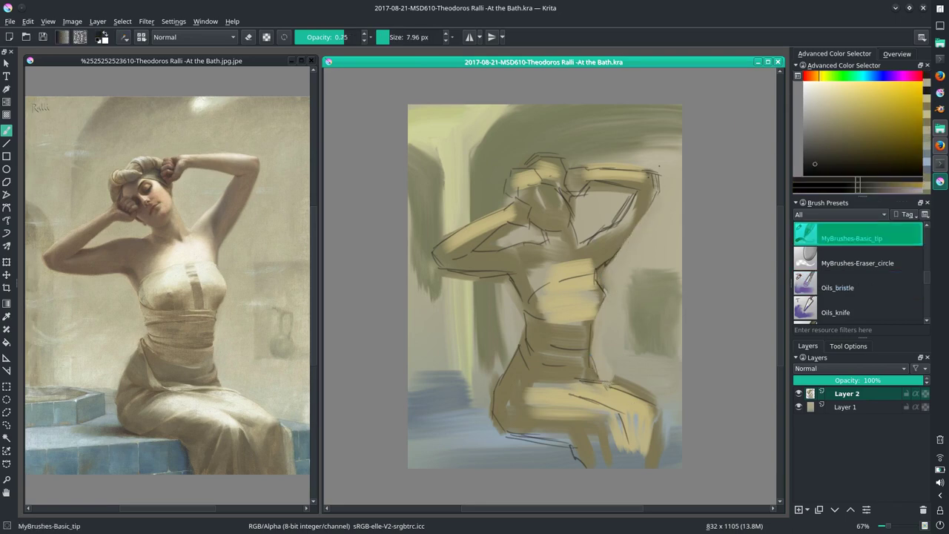
Step: Paste the copied section, shift it slightly left, and merge it into Layer 2
left_click(27, 21)
left_click(59, 110)
key("t")
left_click_drag(566, 339, 556, 339)
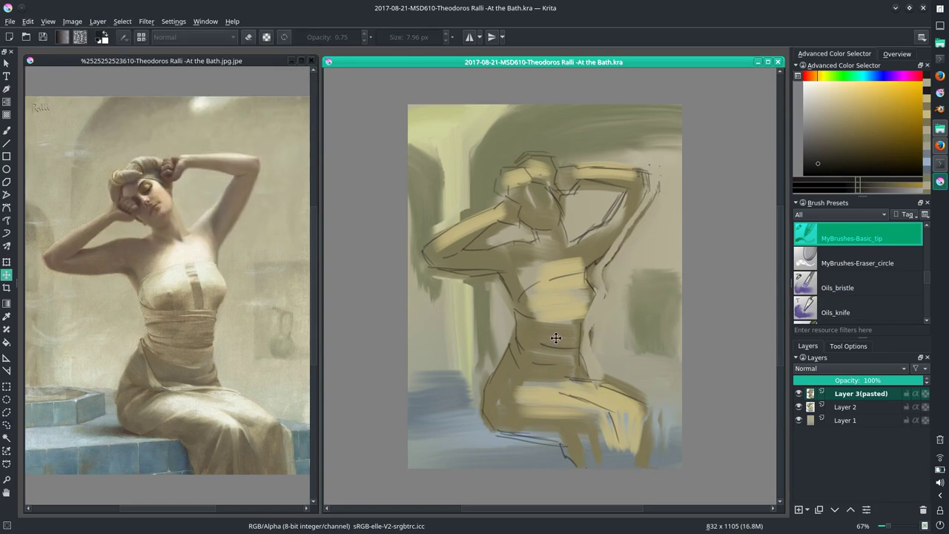
key("ctrl+e")
key("b")
key("slash")
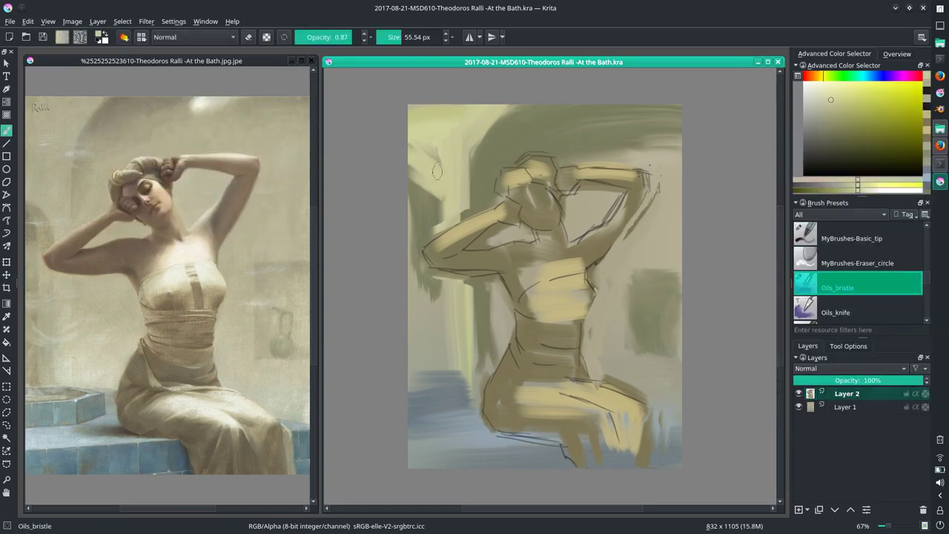
Step: Paint oil strokes along the left side and a thin line at lower right
left_click_drag(438, 171, 449, 252)
left_click(531, 393, "ctrl")
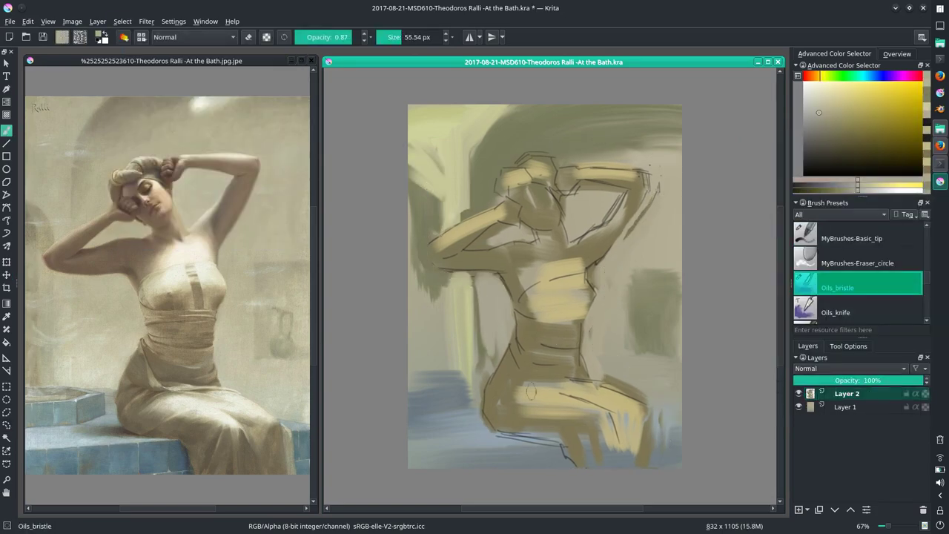
key("slash")
key("slash")
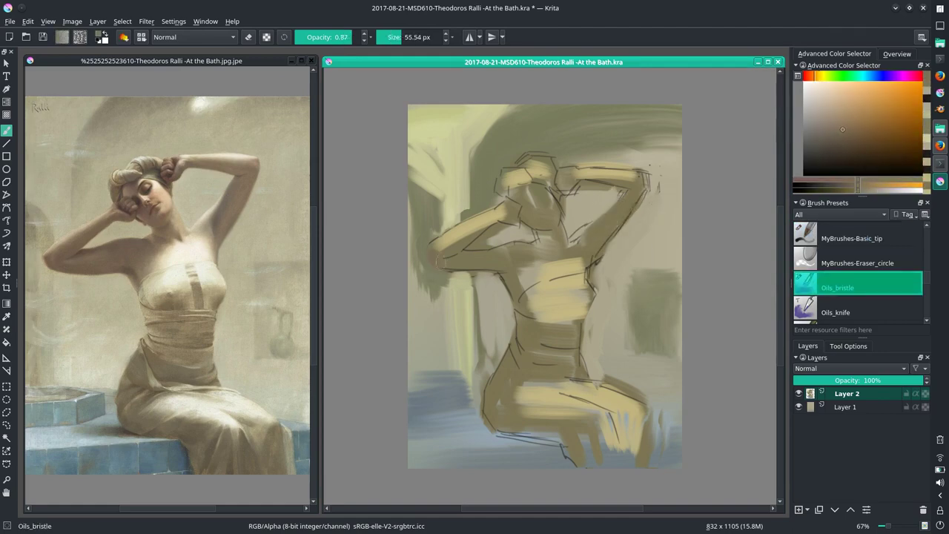
key("slash")
left_click_drag(598, 386, 659, 415)
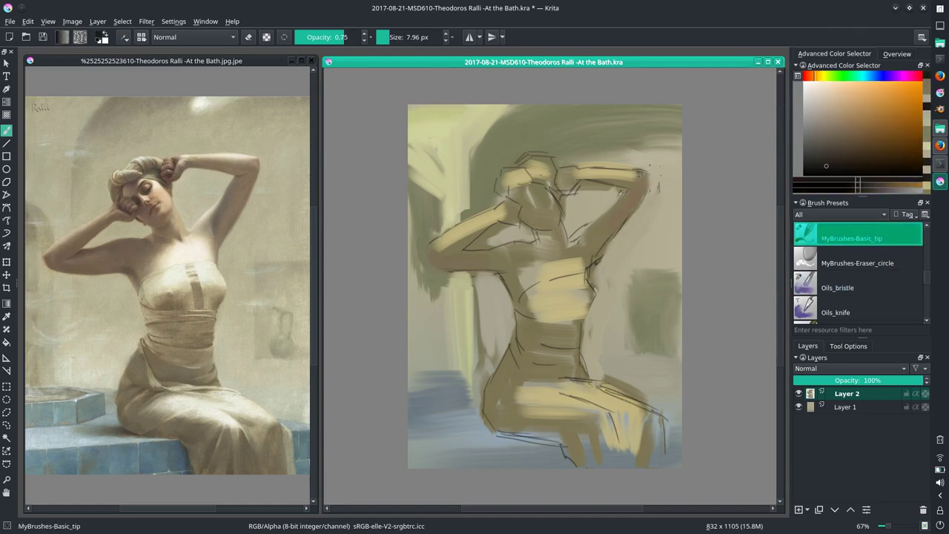
Step: Paste the copied figure as a new layer, transform it, and mirror the view
key("ctrl+v")
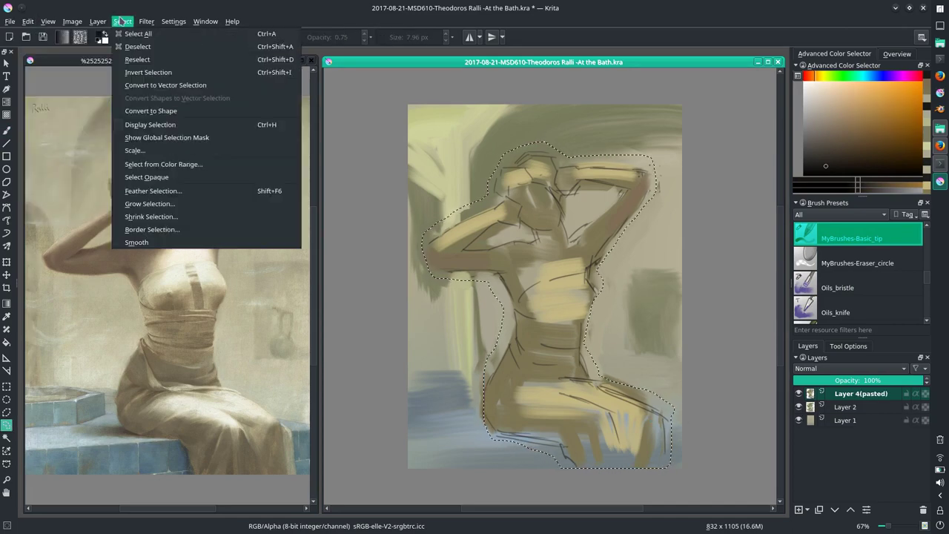
key("ctrl+t")
key("Return")
key("b")
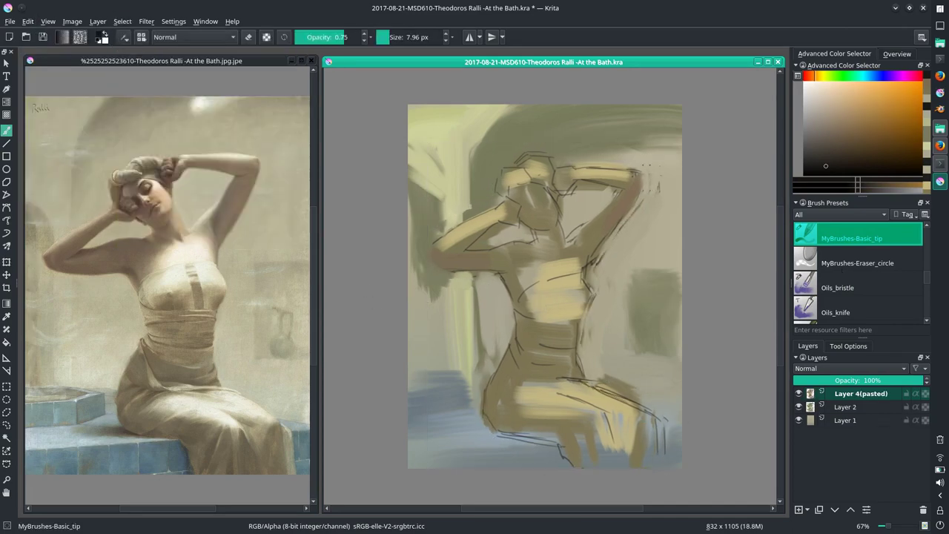
key("m")
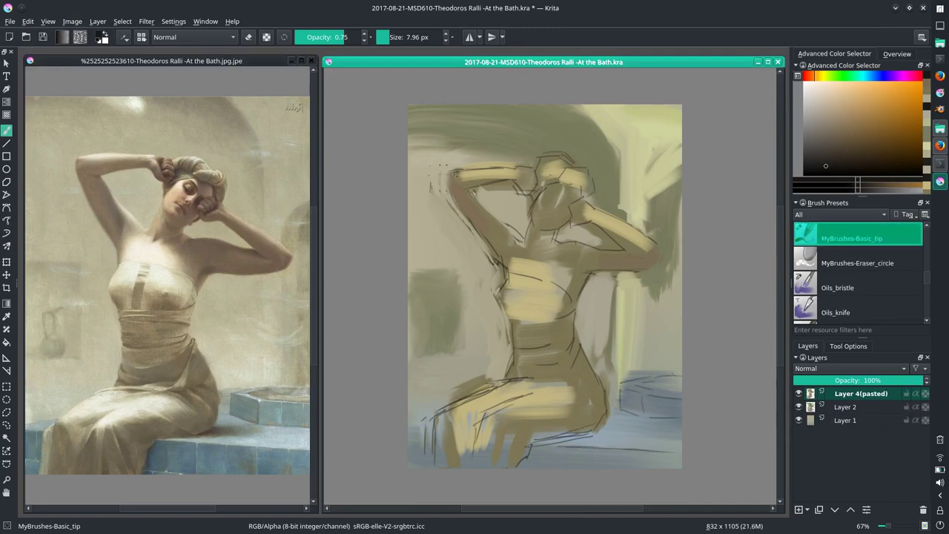
Step: Merge the pasted layer down and paint pale yellow light near the head and back
key("slash")
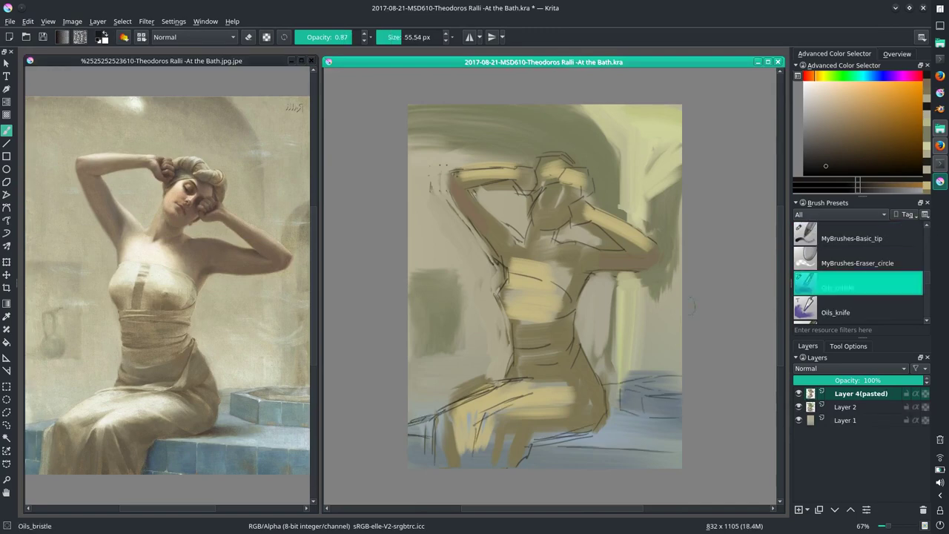
key("ctrl+e")
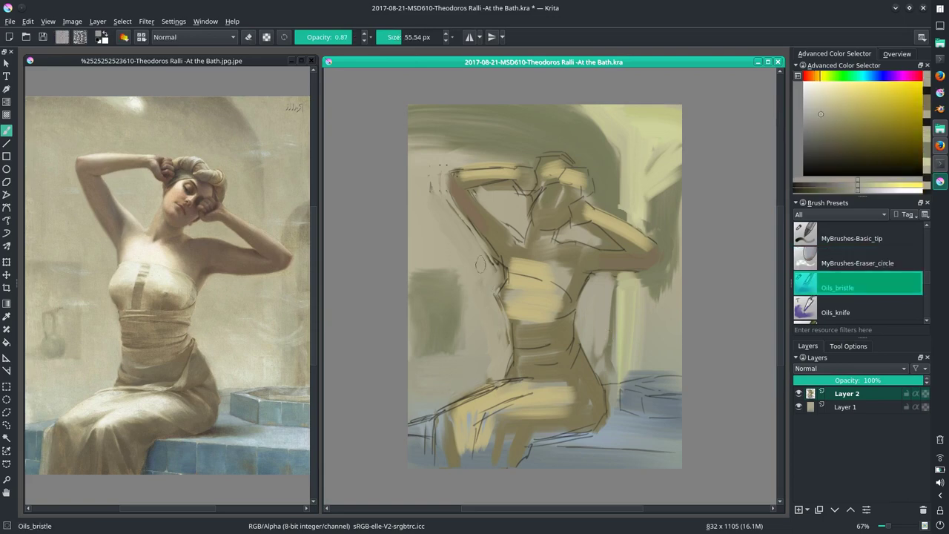
left_click(517, 106, "ctrl")
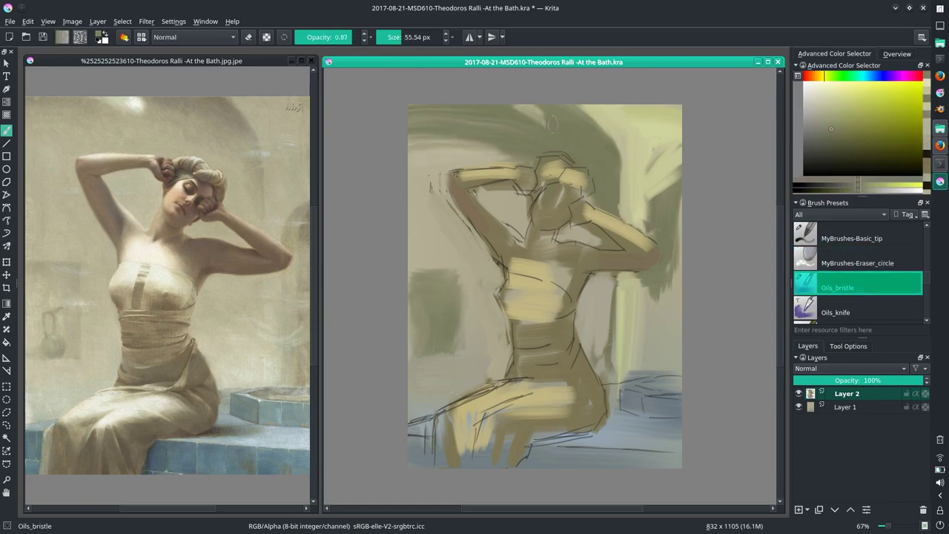
left_click_drag(445, 137, 579, 148)
left_click_drag(478, 133, 415, 133)
left_click(616, 112, "ctrl")
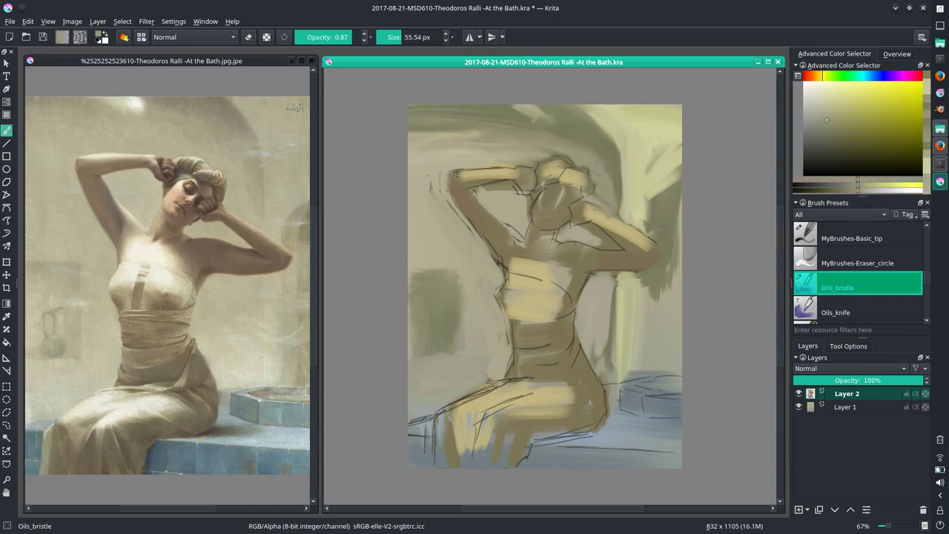
left_click(618, 299, "ctrl")
left_click_drag(620, 274, 620, 371)
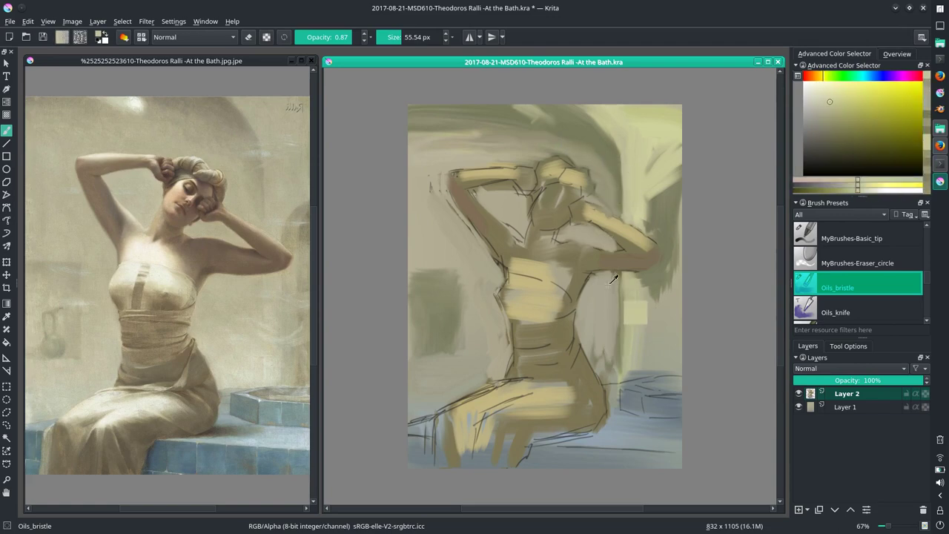
Step: Model the figure's back and right arm with paler and darker yellow strokes
left_click(645, 230, "ctrl")
left_click_drag(601, 337, 604, 382)
left_click(690, 234, "ctrl")
left_click_drag(671, 185, 652, 364)
left_click(655, 278, "ctrl")
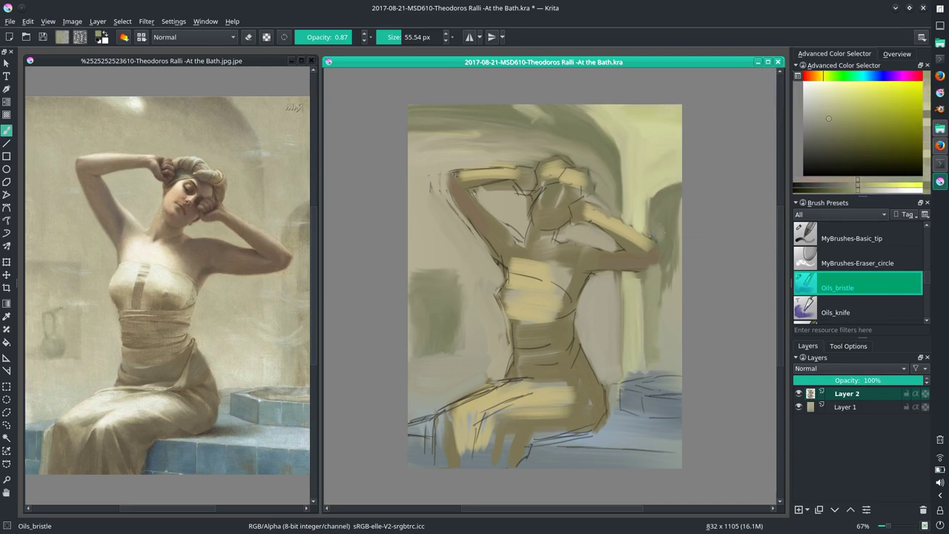
mouse_move(668, 285)
left_mouse_down()
mouse_move(662, 345)
mouse_move(671, 222)
left_mouse_up()
left_click(635, 281, "ctrl")
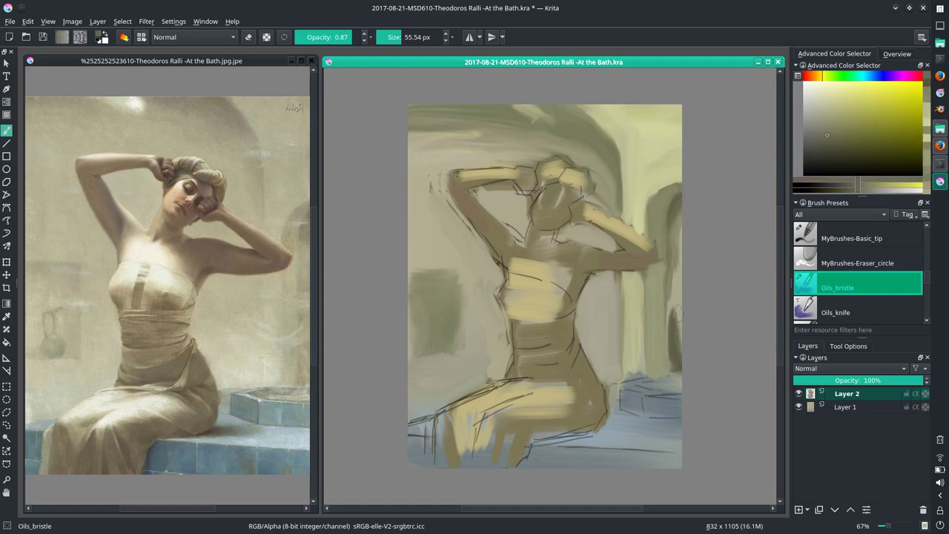
left_click(671, 189, "ctrl")
mouse_move(674, 296)
left_mouse_down()
mouse_move(675, 364)
mouse_move(659, 252)
left_mouse_up()
left_click(636, 279, "ctrl")
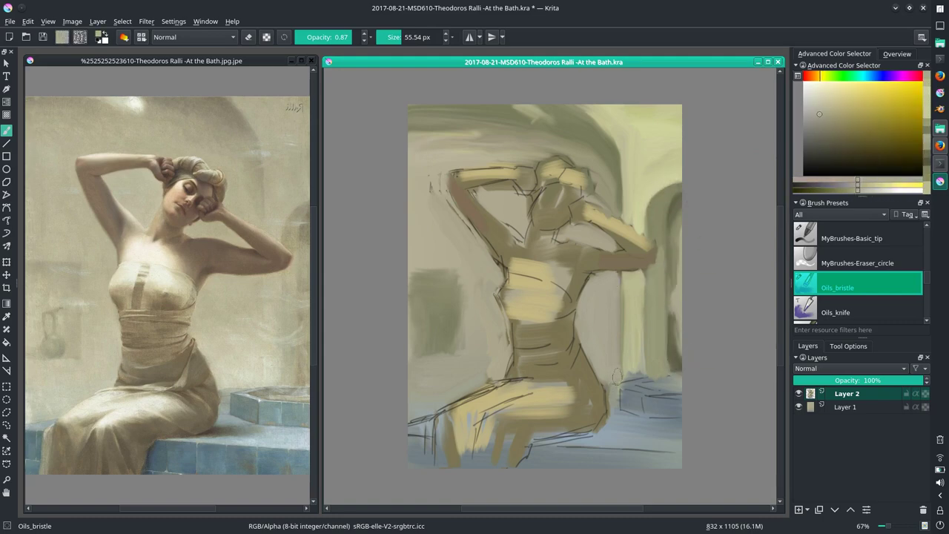
Step: Dab pale cream onto the left background wall, picking cream and olive-grey tones
left_click(479, 364, "ctrl")
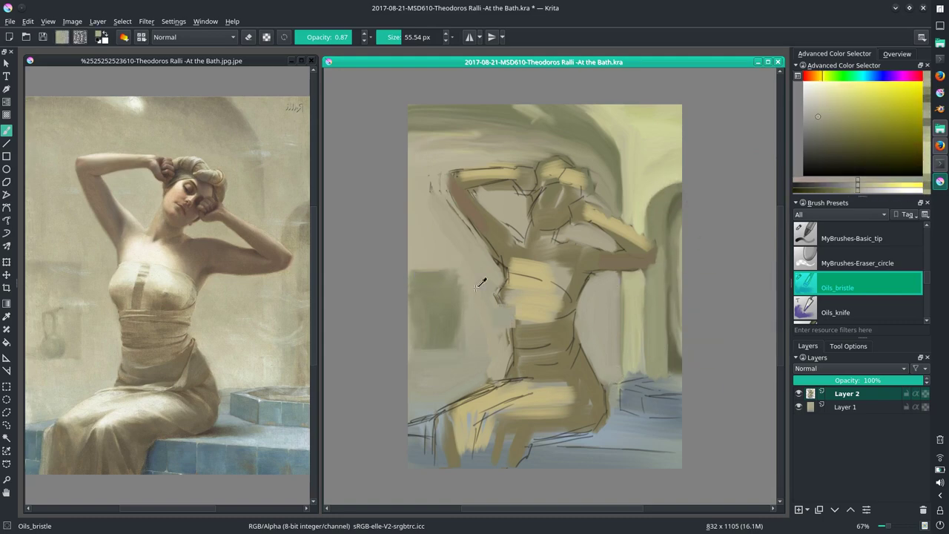
left_click_drag(422, 305, 428, 334)
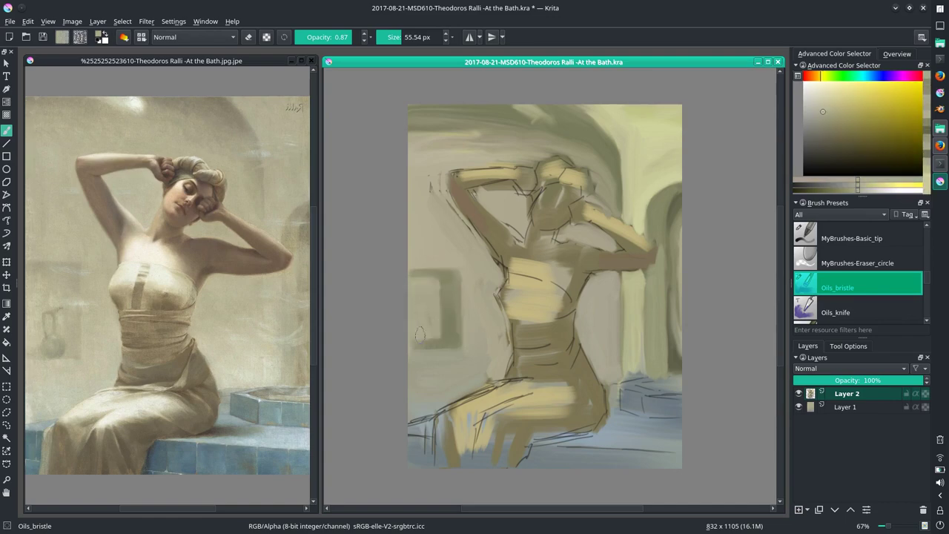
left_click(451, 335, "ctrl")
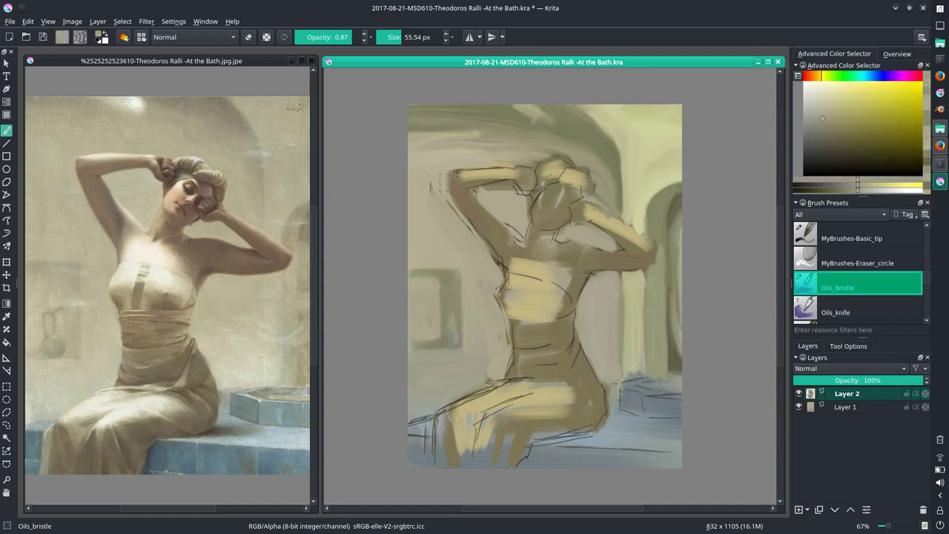
left_click(435, 268, "ctrl")
left_click(452, 282, "ctrl")
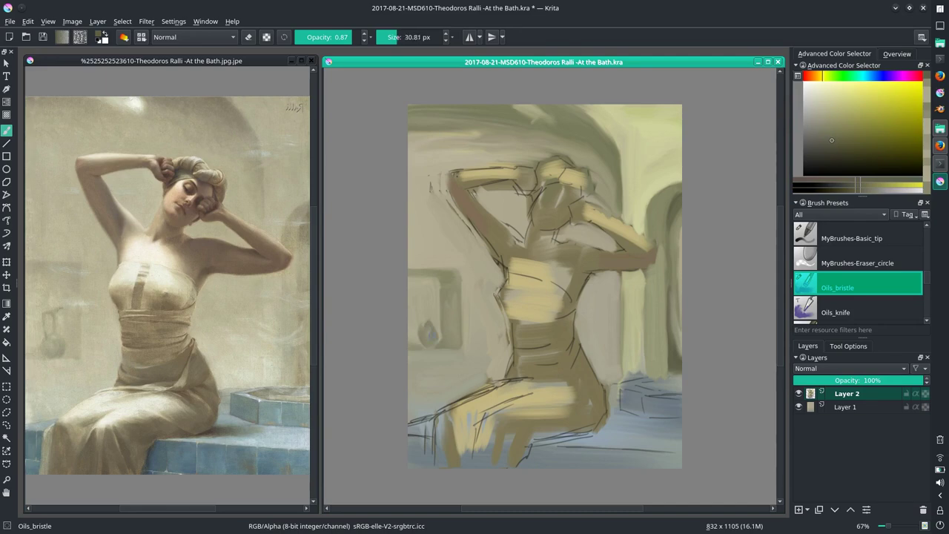
left_click(431, 316, "ctrl")
key("bracketleft")
key("bracketleft")
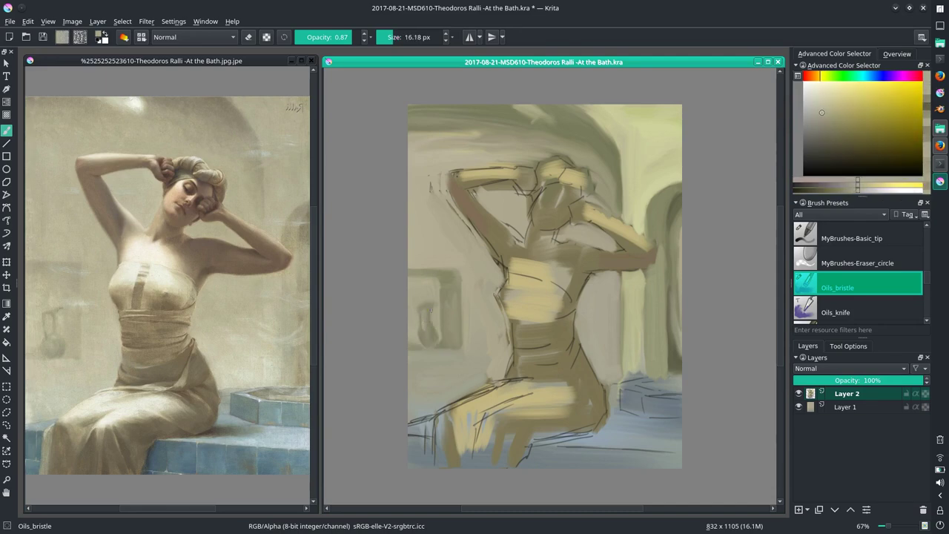
Step: Paint pale strokes over the lower-left background, resizing the brush between 16 and 54 px
left_click(427, 347, "ctrl")
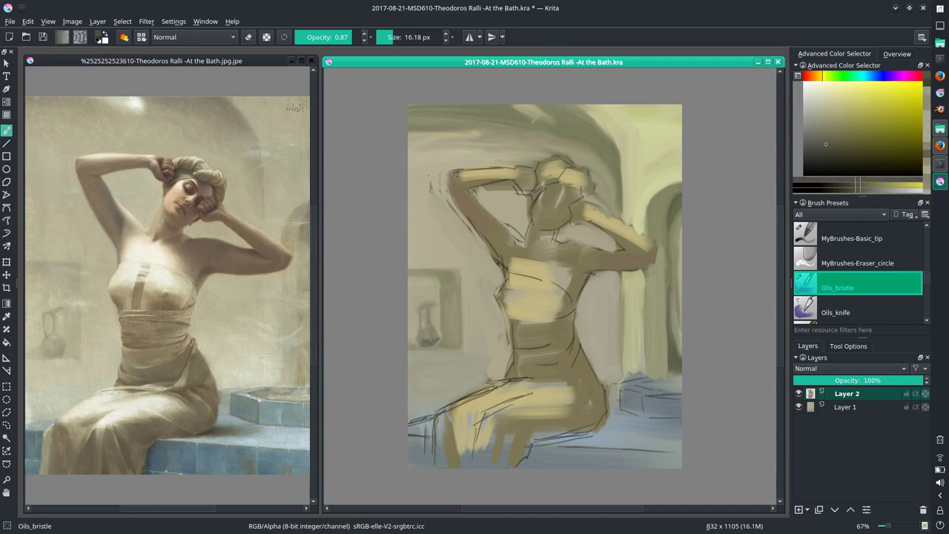
left_click(434, 337, "ctrl")
key("bracketright")
key("bracketright")
key("bracketright")
mouse_move(412, 401)
left_mouse_down()
mouse_move(493, 382)
mouse_move(498, 371)
left_mouse_up()
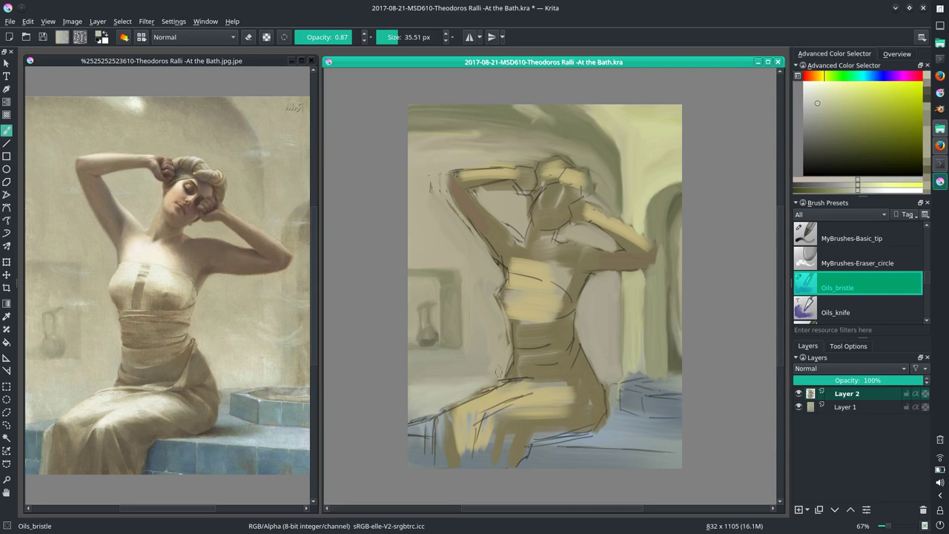
left_click(471, 222, "ctrl")
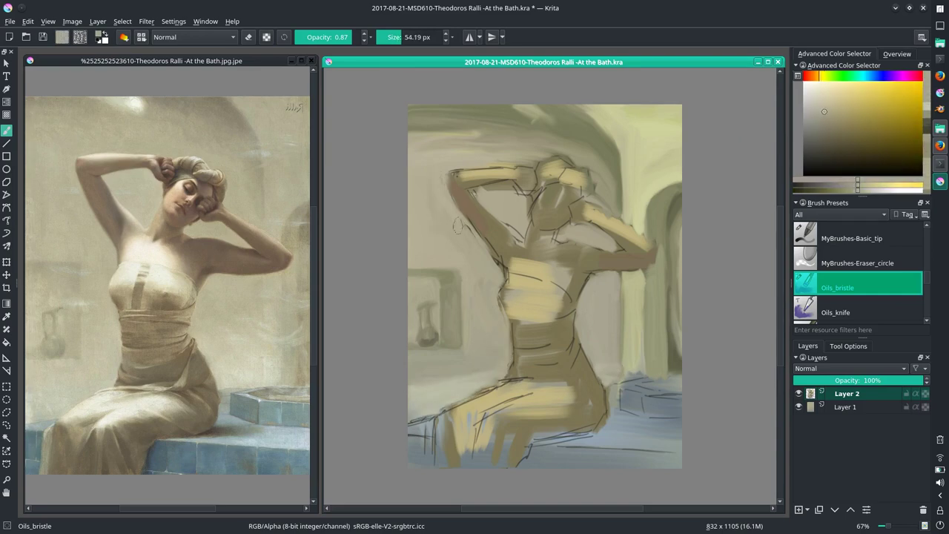
key("bracketright")
key("bracketright")
key("bracketleft")
key("bracketleft")
key("bracketleft")
Step: Add a purple shadow stroke and pink accents on the face and raised arm
mouse_move(474, 195)
left_mouse_down()
mouse_move(496, 226)
mouse_move(553, 215)
left_mouse_up()
left_click(913, 81)
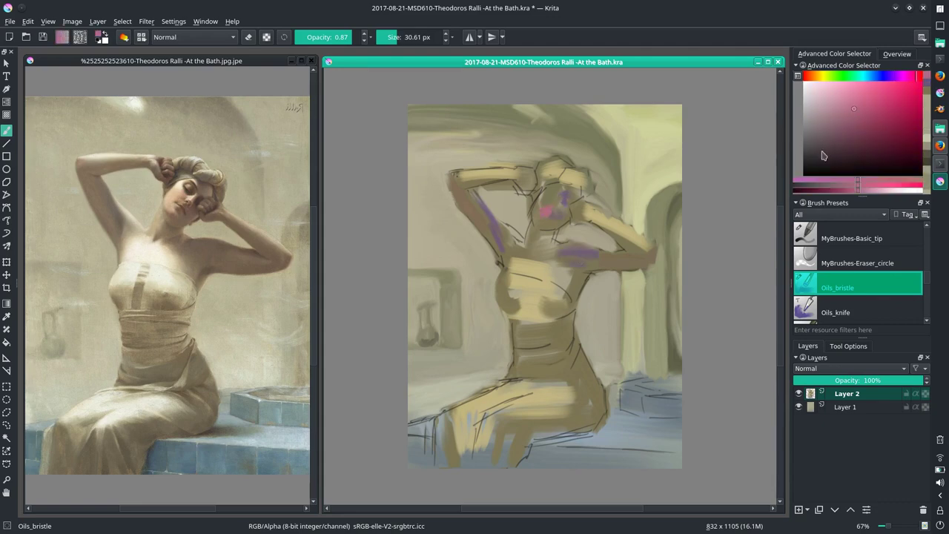
left_click_drag(638, 271, 652, 256)
left_click_drag(594, 218, 615, 224)
left_click(534, 319, "ctrl")
left_click_drag(515, 260, 549, 266)
Step: Paint pale and greyer cream strokes over the arms and head area
left_click_drag(540, 195, 562, 186)
left_click_drag(457, 175, 500, 169)
left_click_drag(540, 169, 566, 160)
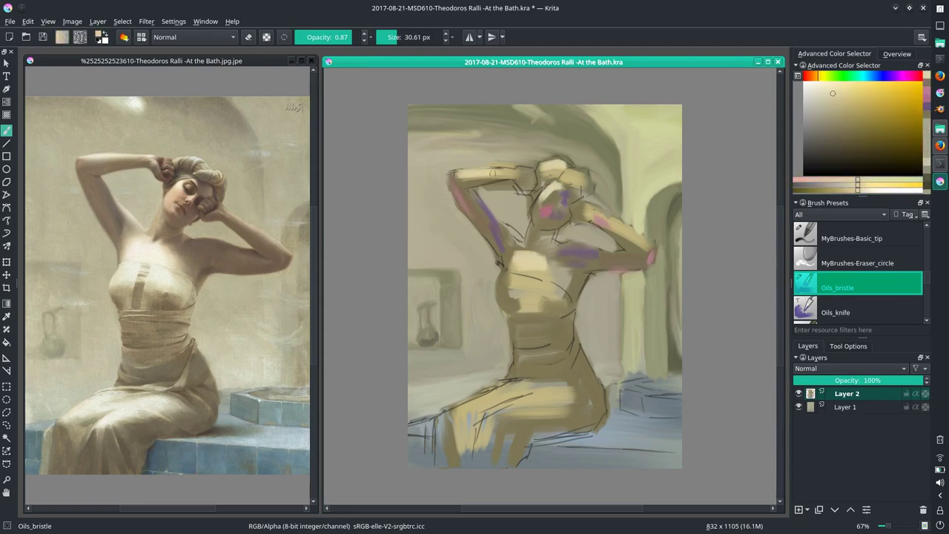
left_click_drag(498, 163, 541, 154)
left_click(606, 243, "ctrl")
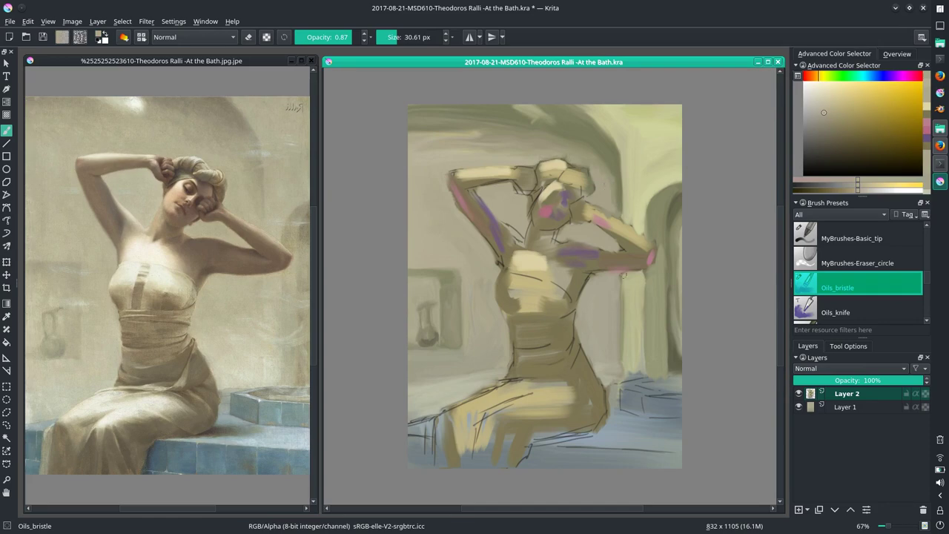
Step: Paint dark blue-grey and teal dabs onto the bench tiles
left_click(601, 430, "ctrl")
mouse_move(597, 434)
left_mouse_down()
mouse_move(623, 427)
mouse_move(608, 434)
mouse_move(640, 396)
left_mouse_up()
left_click(638, 401, "ctrl")
left_click(623, 460, "ctrl")
left_click(545, 454, "ctrl")
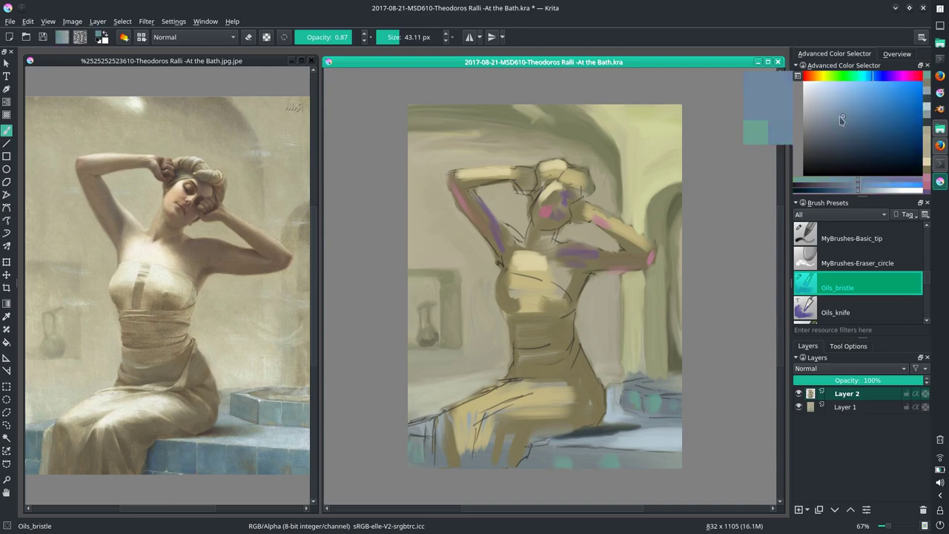
left_click_drag(534, 445, 552, 463)
left_click(848, 111)
left_click_drag(851, 118, 838, 124)
key("bracketleft")
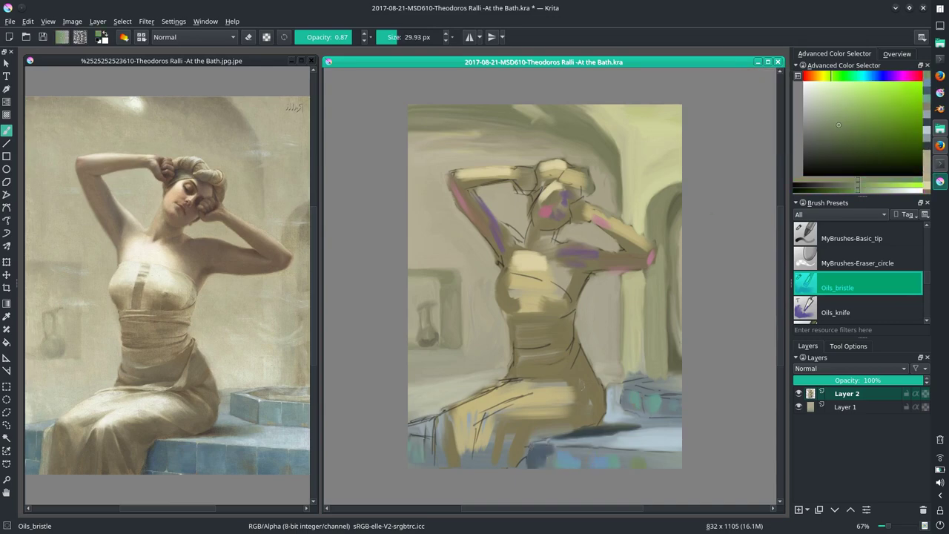
Step: Lighten the bottom-right bench tiles with blue-grey strokes, shrinking the brush to 10 px
left_click(591, 455, "ctrl")
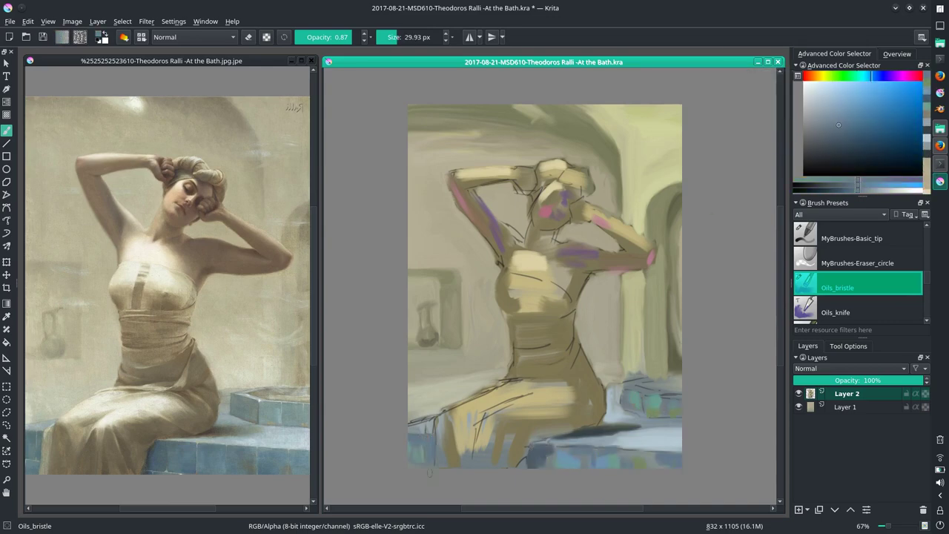
left_click_drag(626, 382, 679, 387)
left_click(617, 291, "ctrl")
key("bracketleft")
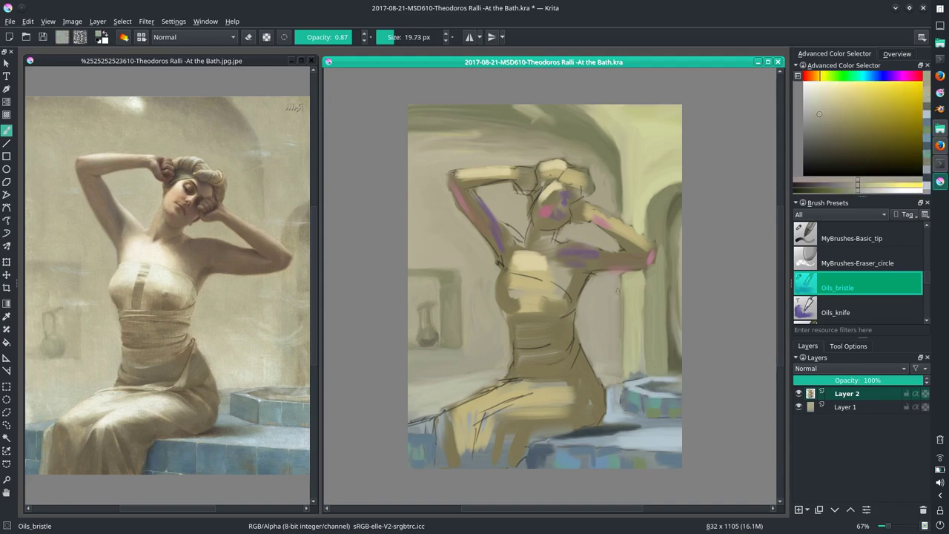
left_click(423, 407, "ctrl")
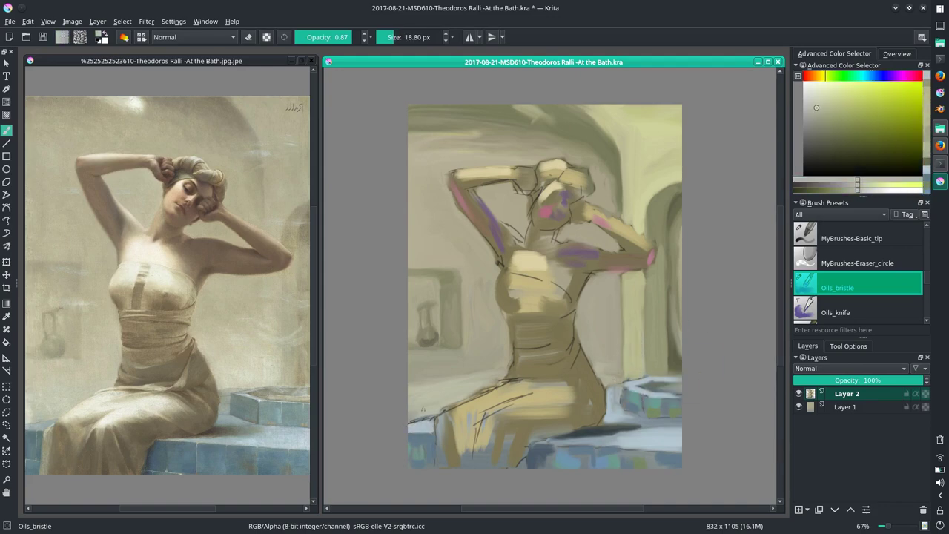
left_click_drag(423, 407, 608, 440, "ctrl")
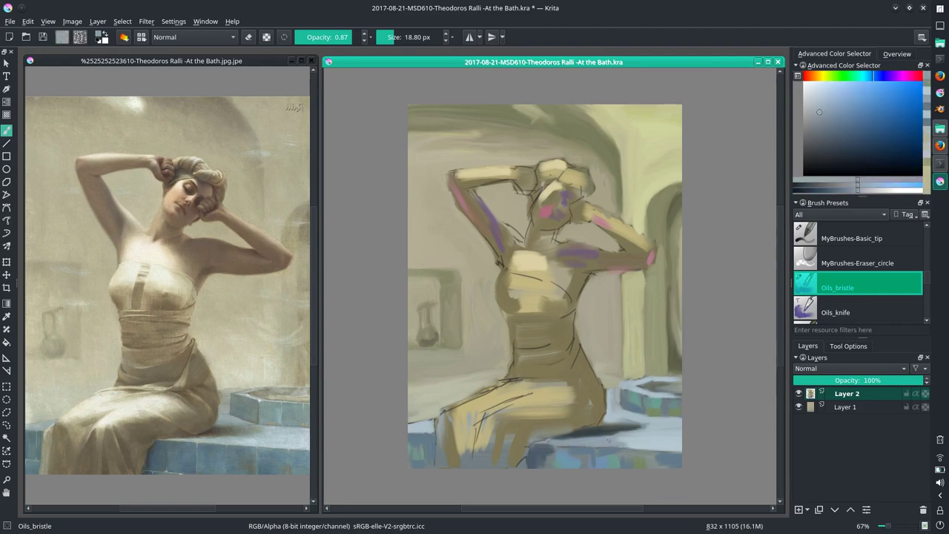
key("bracketleft")
key("bracketleft")
key("bracketleft")
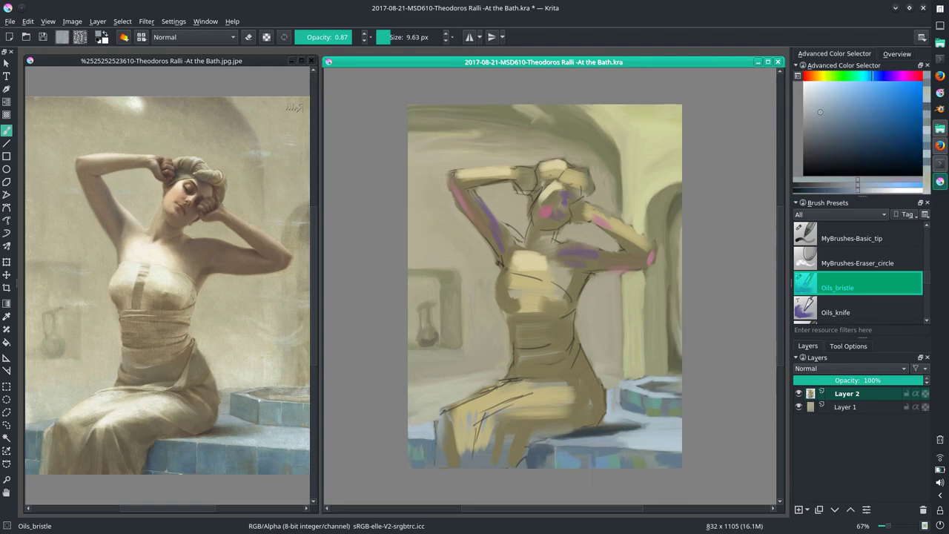
left_click(621, 451, "ctrl")
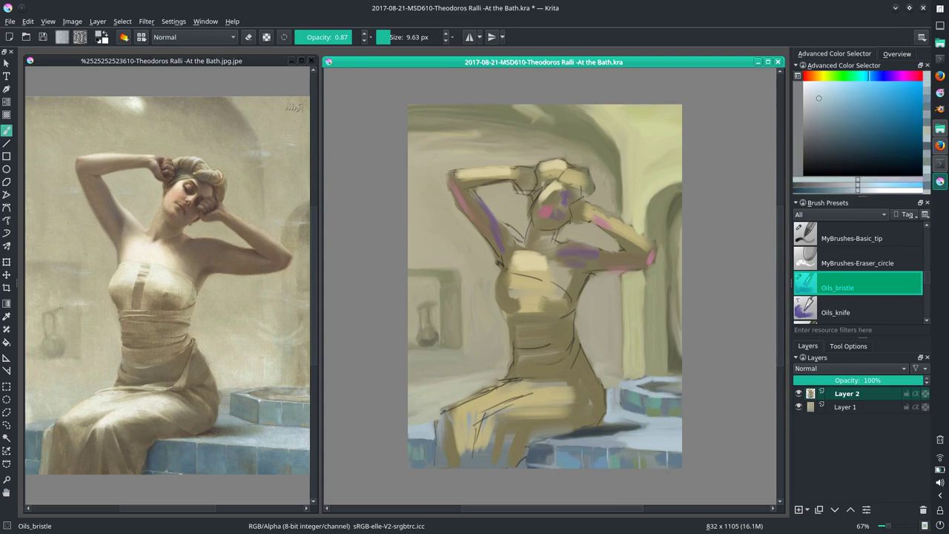
Step: Save the painting and mirror both the painting and the reference horizontally
key("ctrl+s")
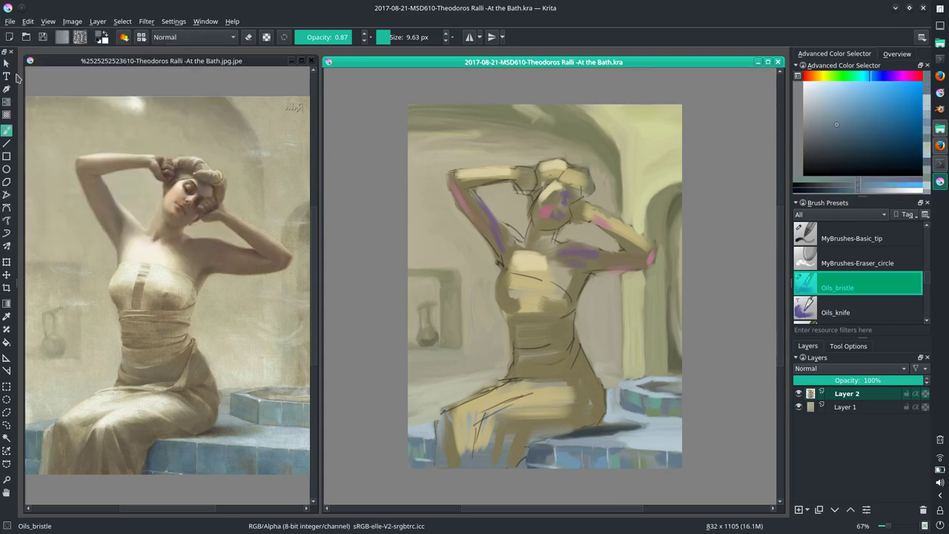
key("m")
left_click(89, 137)
key("m")
left_click(584, 272)
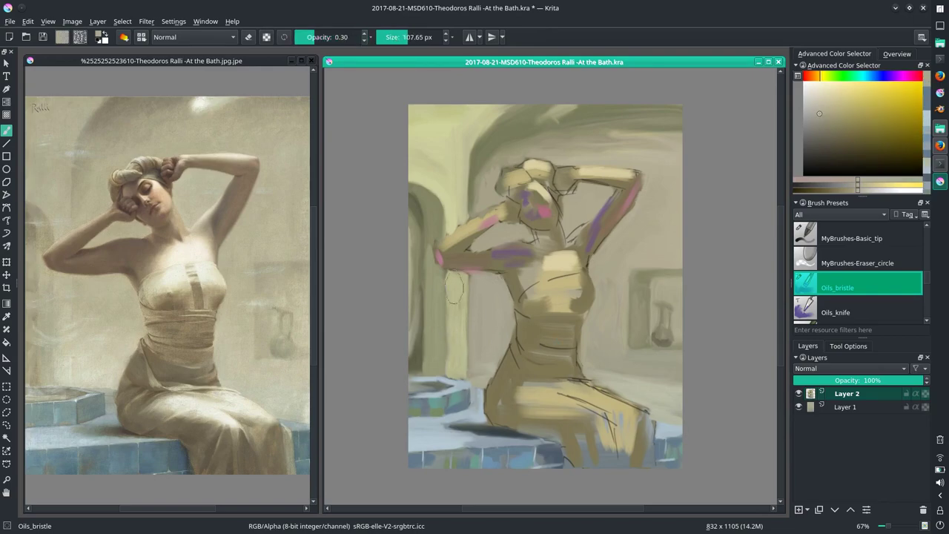
Step: Repaint the figure's raised arm with a large brush, then pick the fine basic tip
left_click_drag(452, 297, 519, 338)
scroll(543, 328, "up", 3)
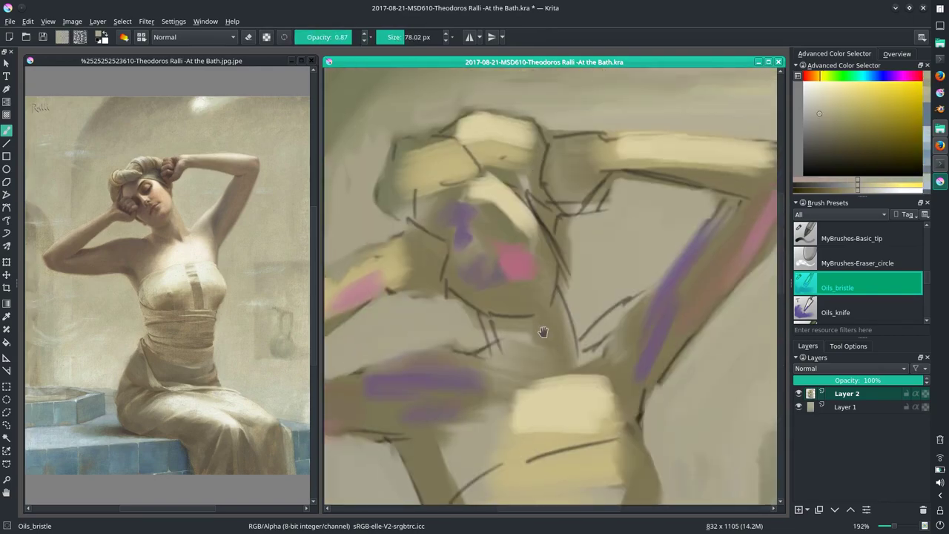
scroll(545, 330, "down", 1)
key("/")
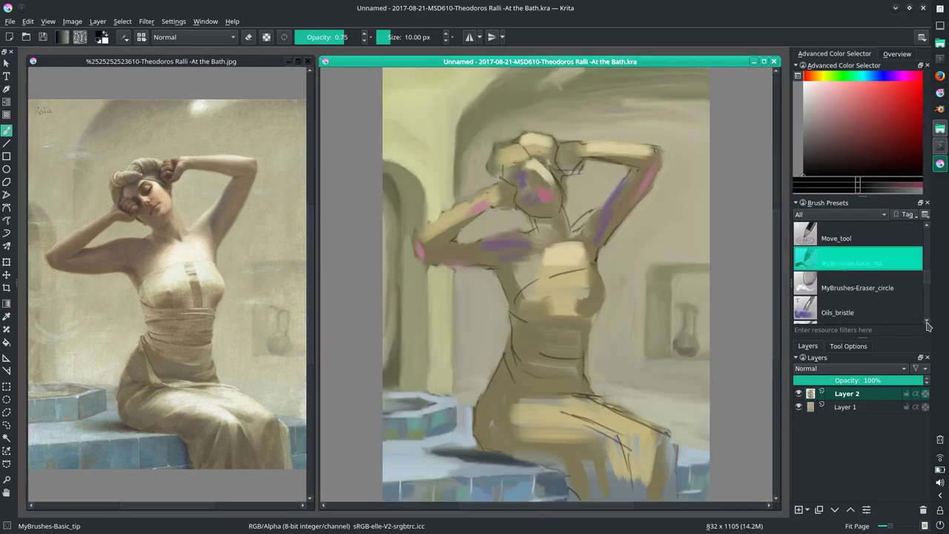
Step: Zoom in and draw dark lines for the hand and fingers beside the face
scroll(542, 189, "up", 5)
left_click_drag(521, 157, 553, 144)
left_click_drag(467, 183, 483, 195)
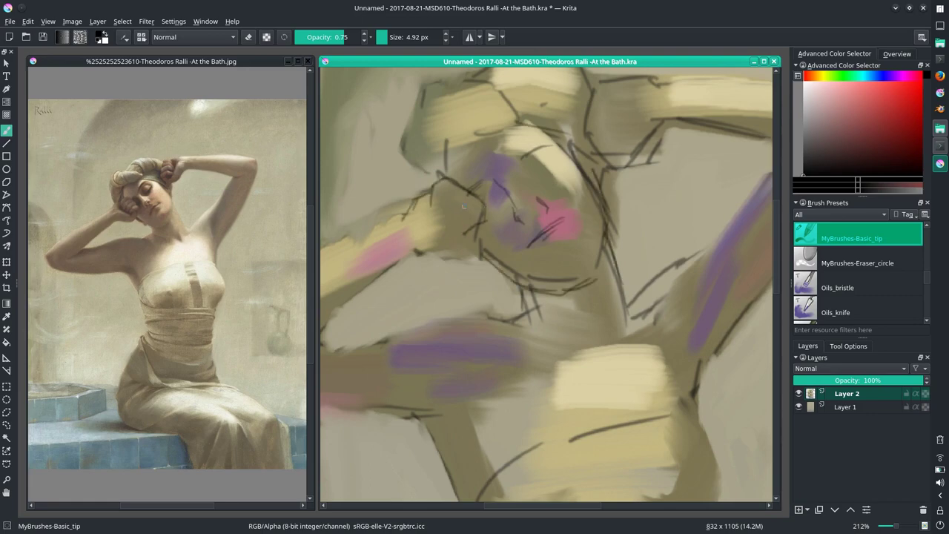
left_click_drag(619, 151, 601, 225)
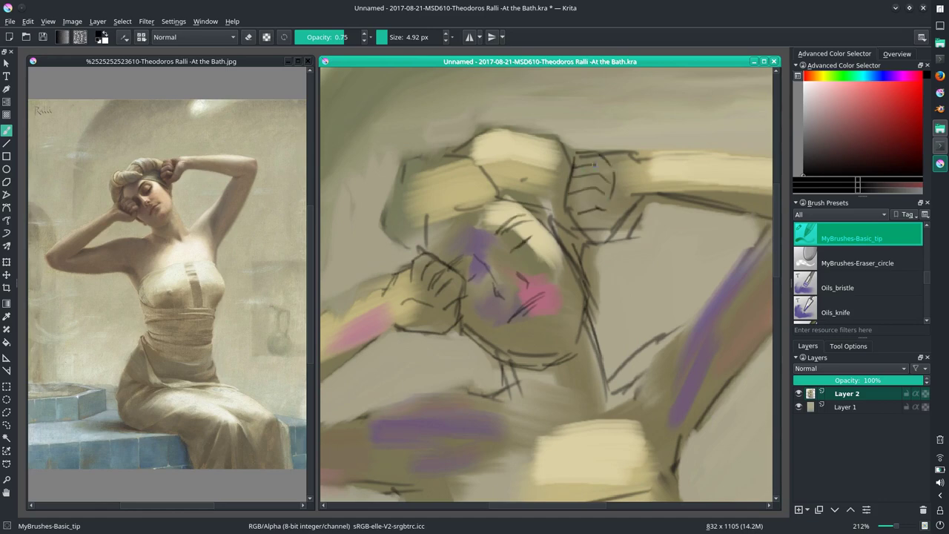
Step: Sample dark olive-yellow from the painting and zoom out to show the whole study
scroll(652, 256, "down", 3)
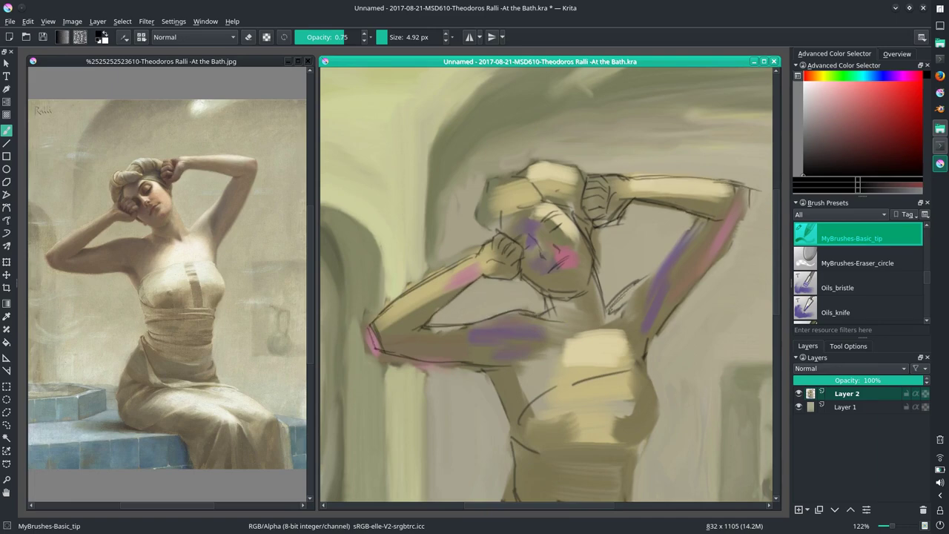
left_click(673, 271, "ctrl")
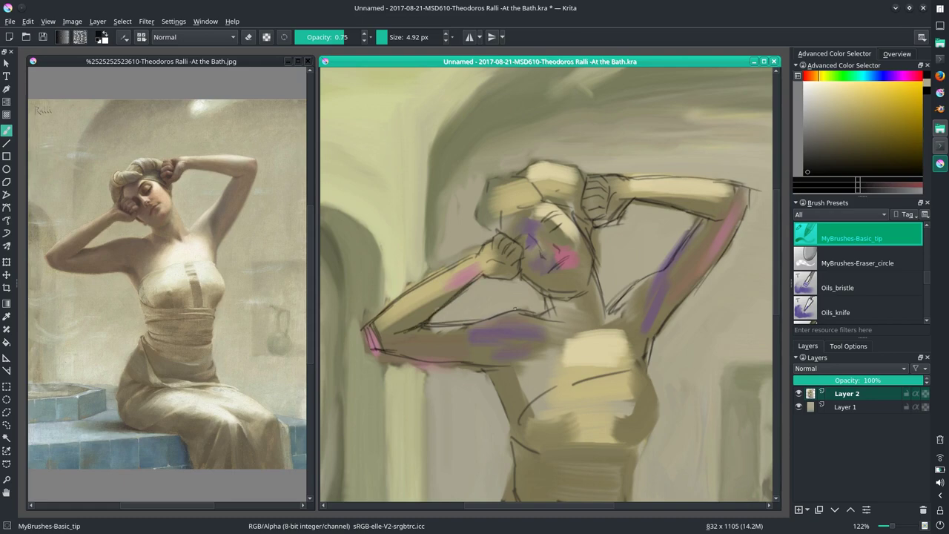
key("minus")
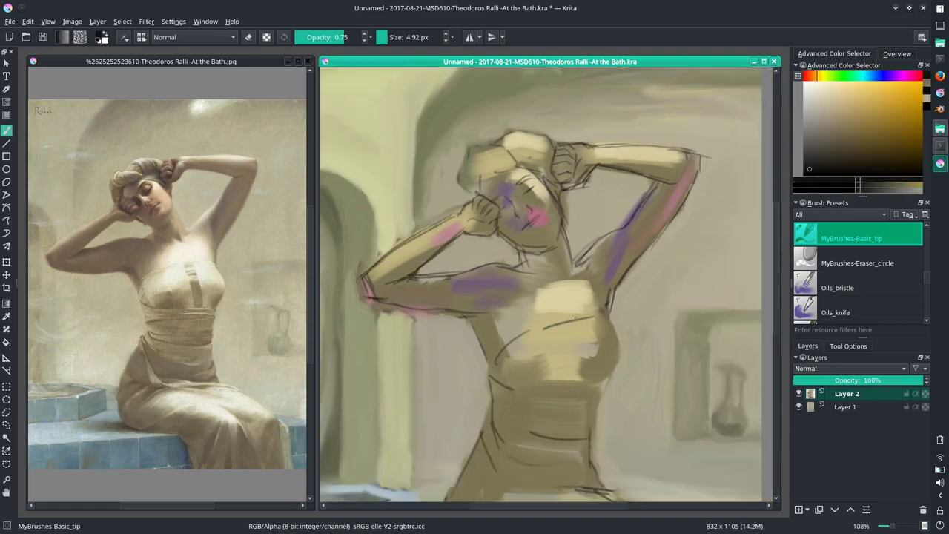
scroll(554, 344, "down", 1)
key("minus")
key("minus")
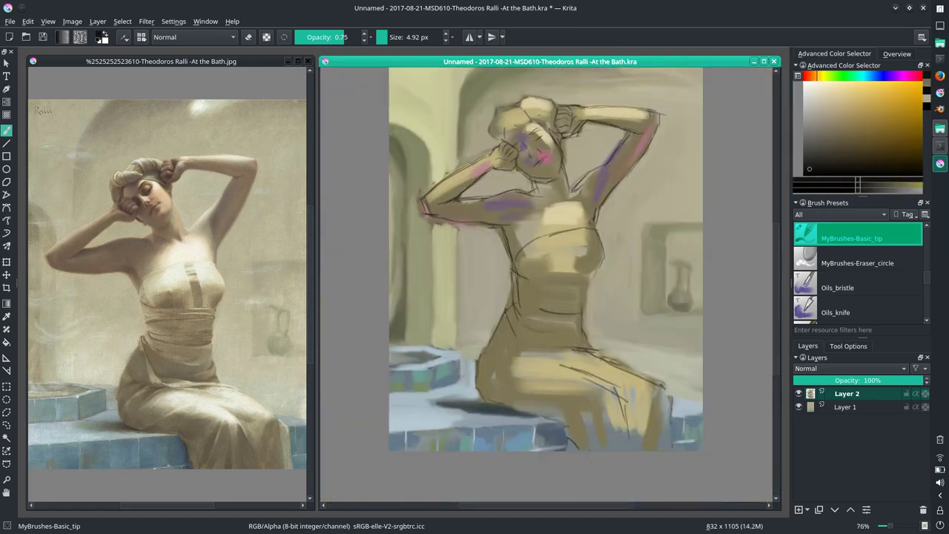
Step: Line the dress's left edge in black with a small brush, then sample beige tones from the arm
left_click_drag(507, 313, 480, 403)
left_click(489, 278, "ctrl")
key("d")
key("bracketleft")
key("bracketleft")
key("bracketleft")
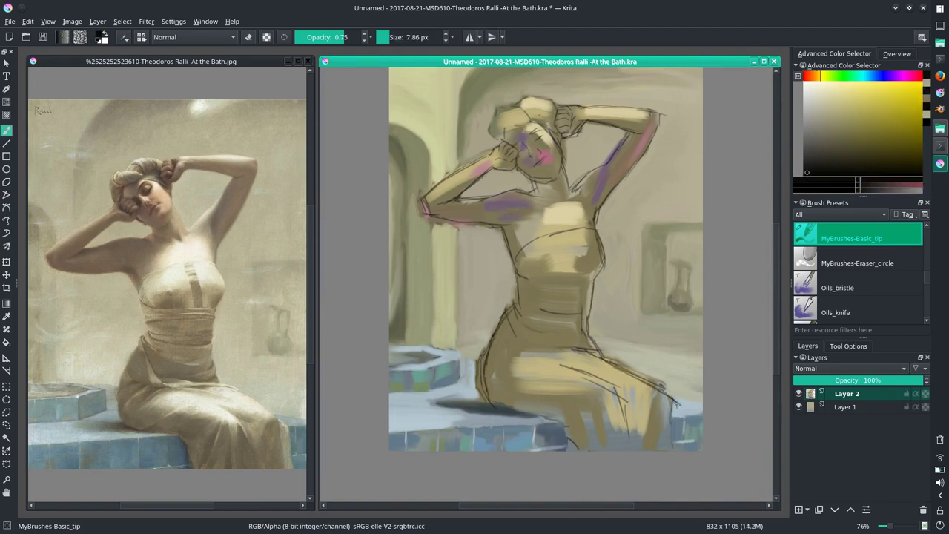
left_click(489, 329, "ctrl")
key("bracketright")
key("bracketright")
key("bracketright")
left_click(455, 262, "ctrl")
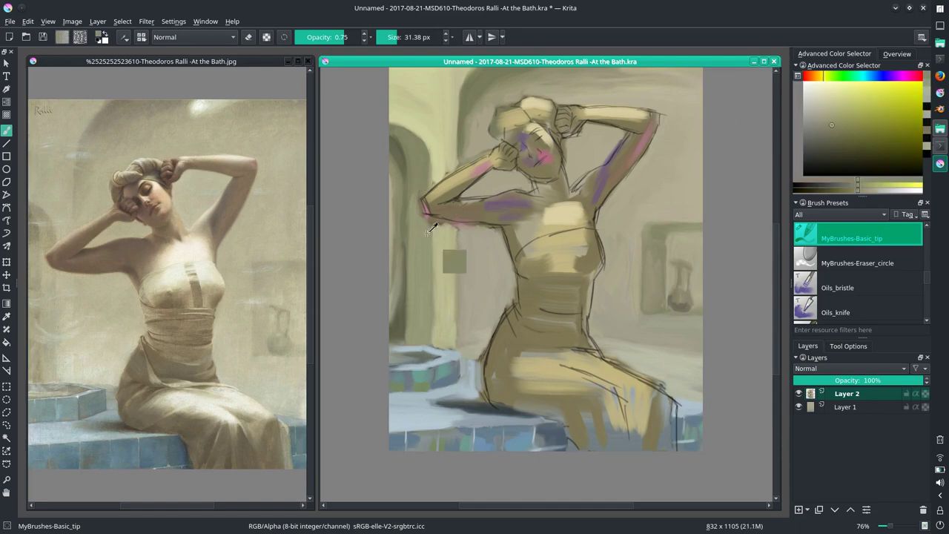
Step: Switch to the oil bristle brush and sample light blue-grey from the bench tiles at about 18 px
key("slash")
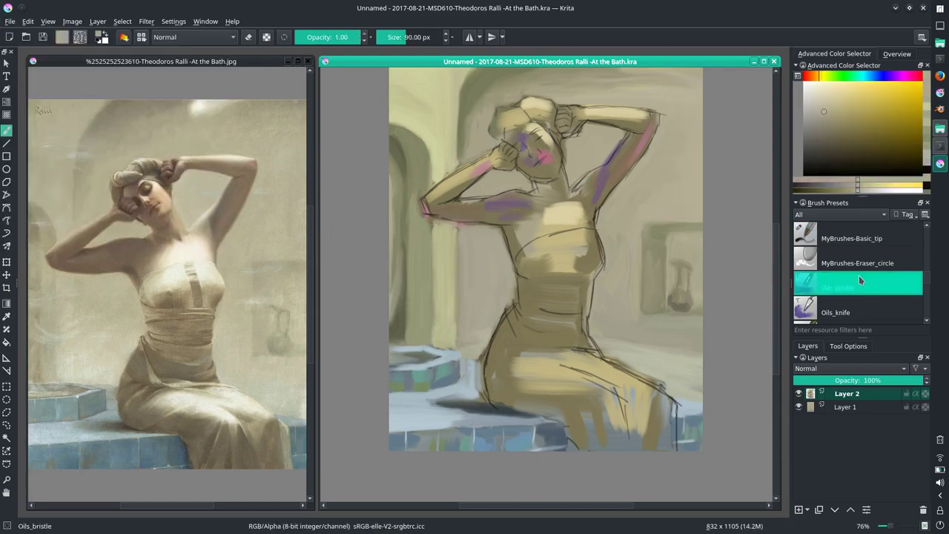
left_click(462, 380, "ctrl")
key("bracketleft")
key("bracketleft")
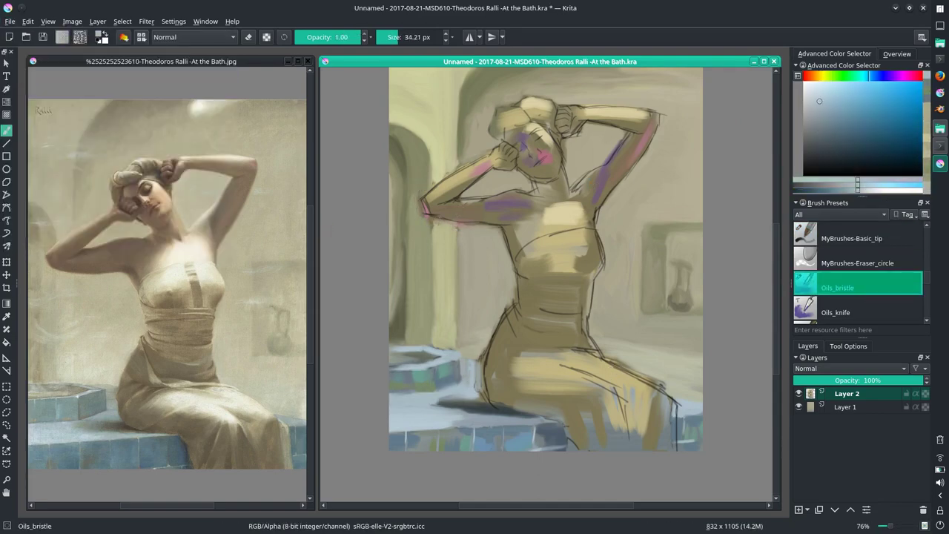
left_click(436, 364, "ctrl")
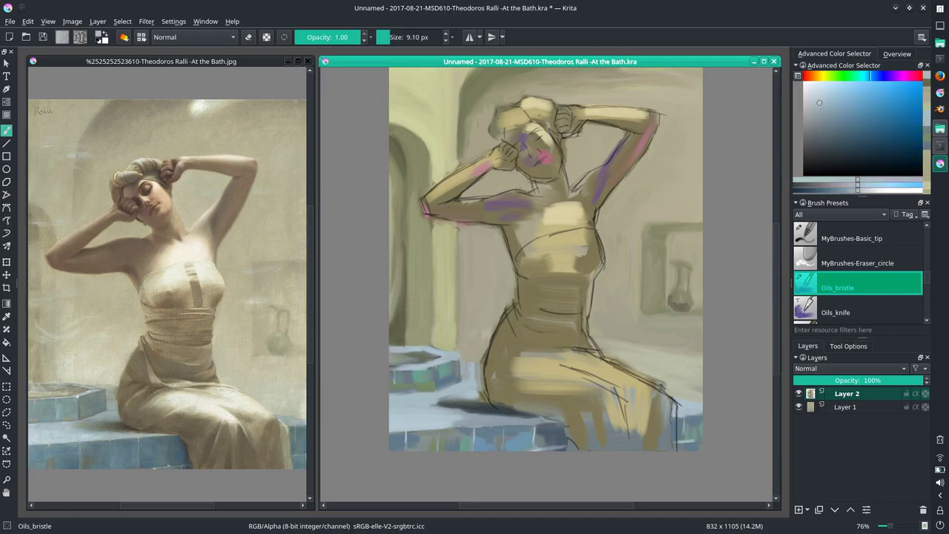
left_click(435, 378, "ctrl")
key("bracketright")
key("bracketright")
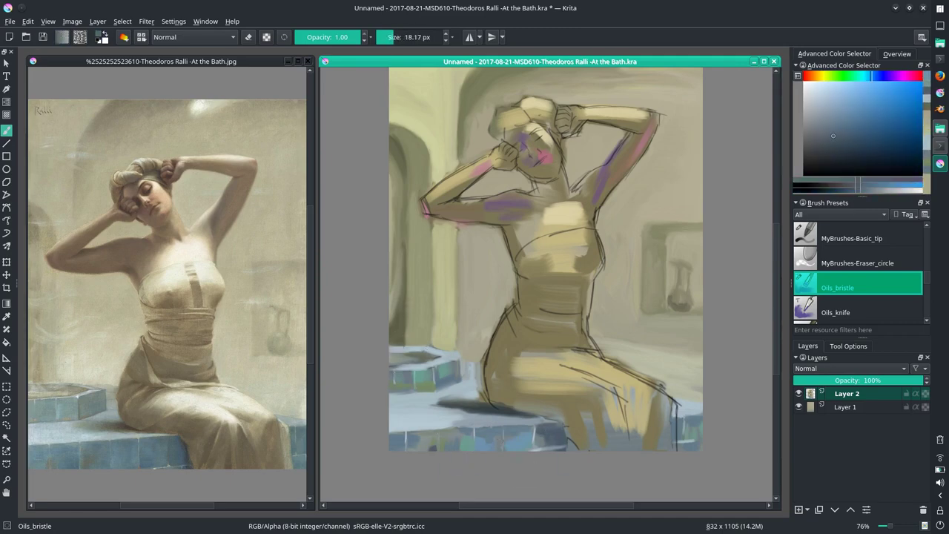
Step: Cover the dark mark on the bench with a larger blue-grey stroke
left_click(582, 445, "ctrl")
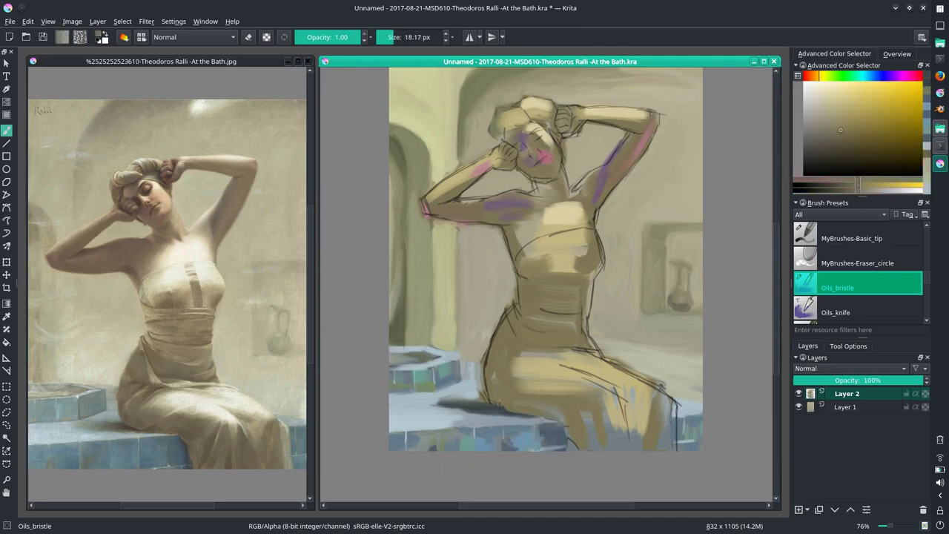
left_click(445, 440, "ctrl")
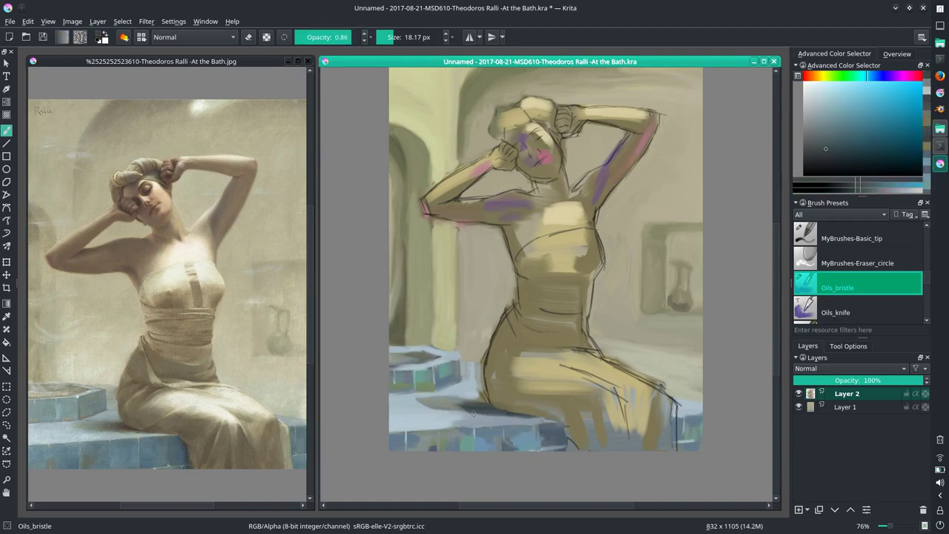
key("bracketright")
key("bracketright")
mouse_move(419, 404)
left_mouse_down()
mouse_move(471, 406)
mouse_move(495, 312)
left_mouse_up()
Step: Soften the edge of the legs with a smaller tan-yellow dab, then pick a greyer tone
left_click(491, 393, "ctrl")
key("bracketleft")
key("bracketleft")
left_click(471, 419, "ctrl")
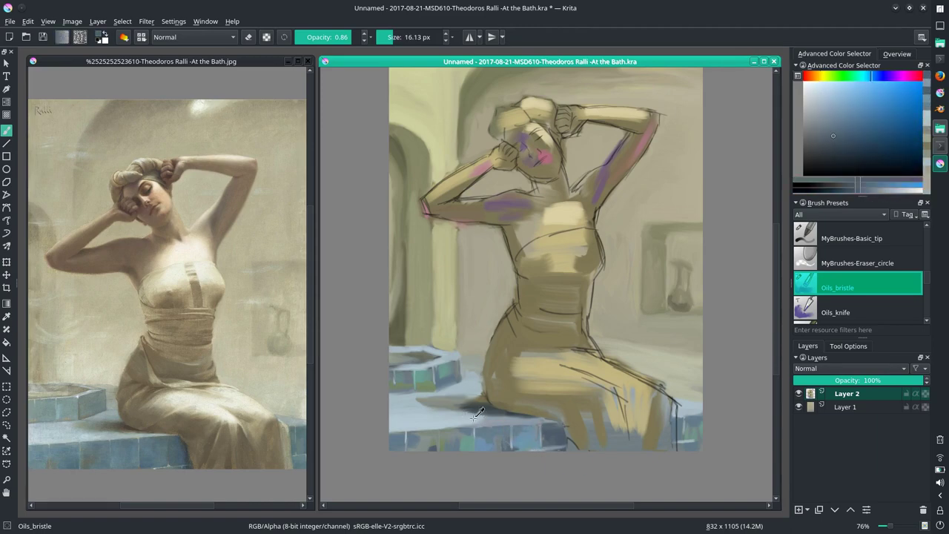
left_click(439, 436, "ctrl")
key("bracketleft")
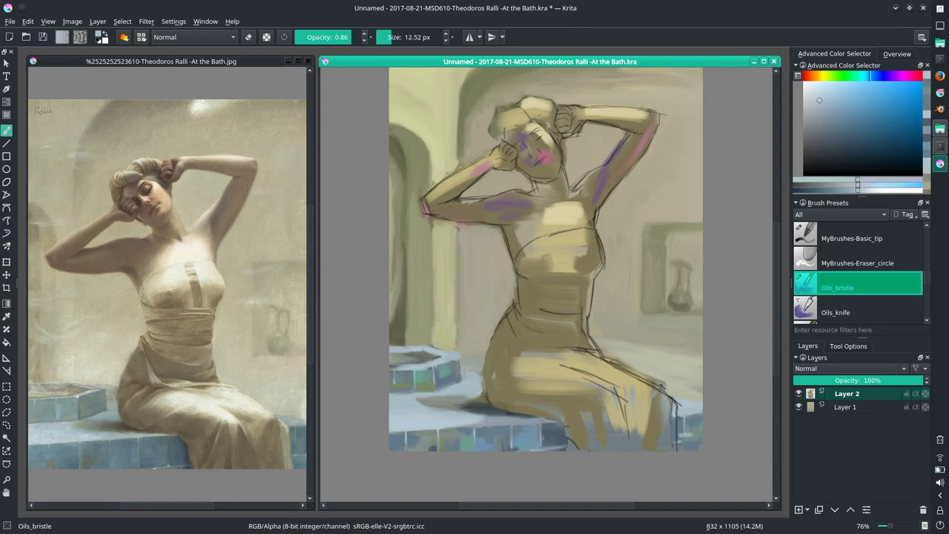
Step: Pick a lighter bluish-grey and then a dark orange-brown, enlarging the brush to about 22 px
left_click(638, 371, "ctrl")
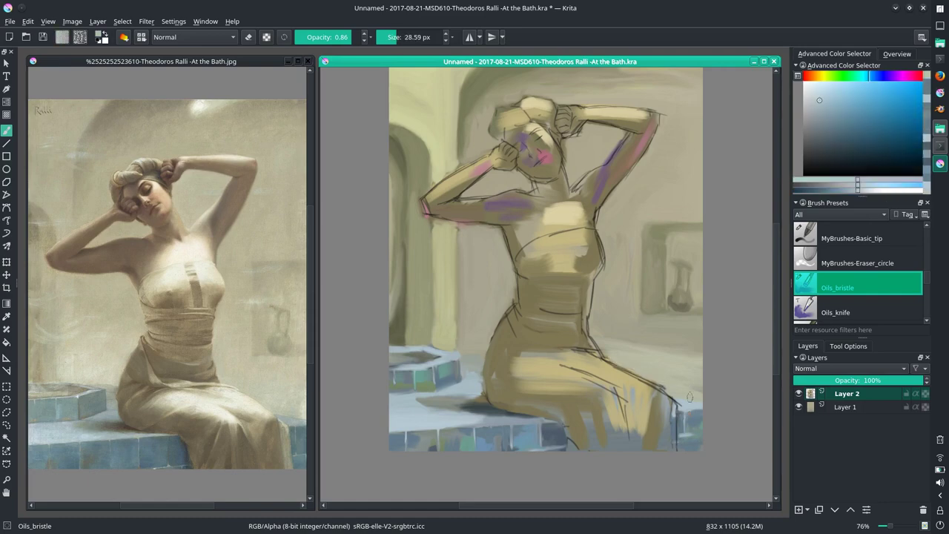
key("bracketright")
key("bracketright")
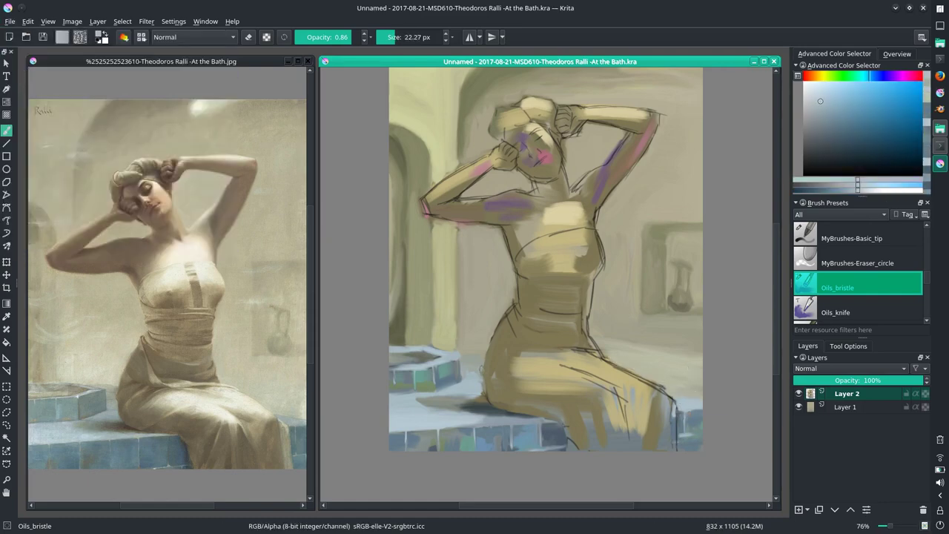
key("bracketright")
left_click(523, 138, "ctrl")
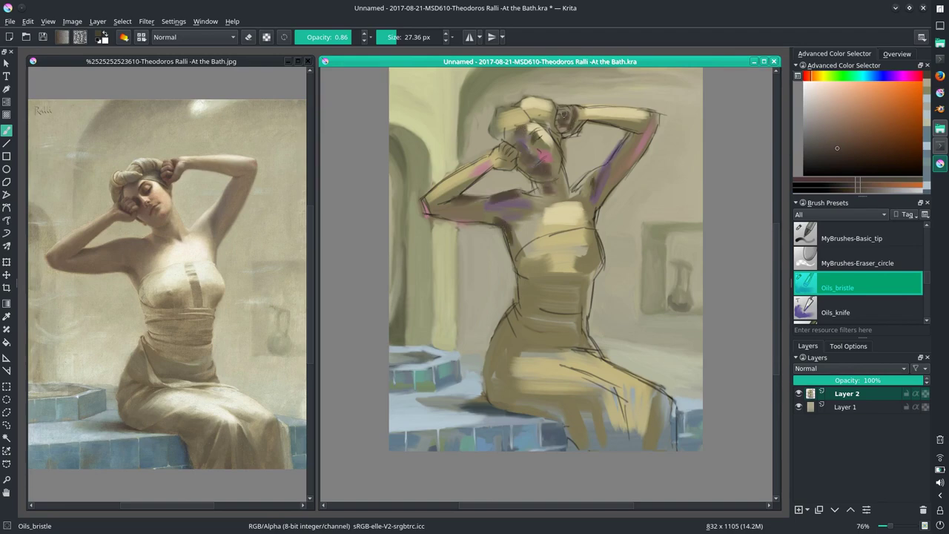
Step: Dab dark brown shadows over the dress, lap and skirt with a much larger brush
key("bracketright")
key("bracketright")
mouse_move(495, 316)
left_mouse_down()
mouse_move(521, 366)
mouse_move(522, 403)
left_mouse_up()
left_click_drag(522, 384, 604, 422)
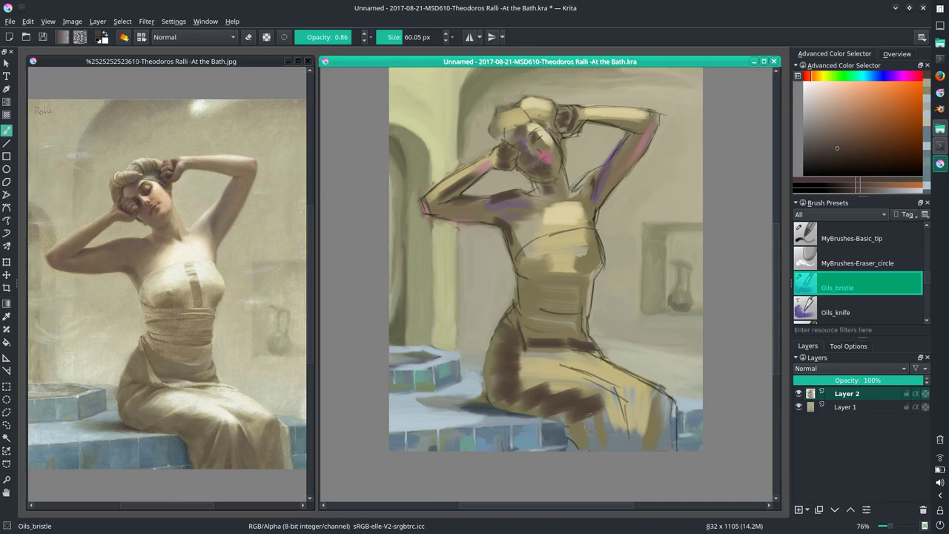
left_click_drag(643, 397, 671, 449)
left_click_drag(529, 253, 602, 274)
Step: Paint purple on the upper chest and pink along the raised right arm
left_click(614, 162, "ctrl")
key("bracketleft")
key("bracketleft")
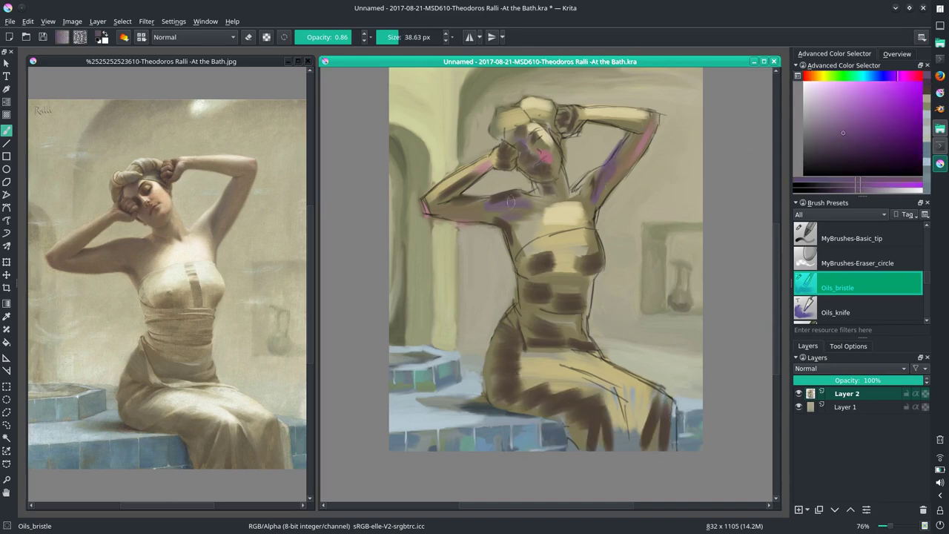
left_click_drag(528, 199, 484, 204)
left_click(651, 125, "ctrl")
left_click_drag(651, 125, 604, 186)
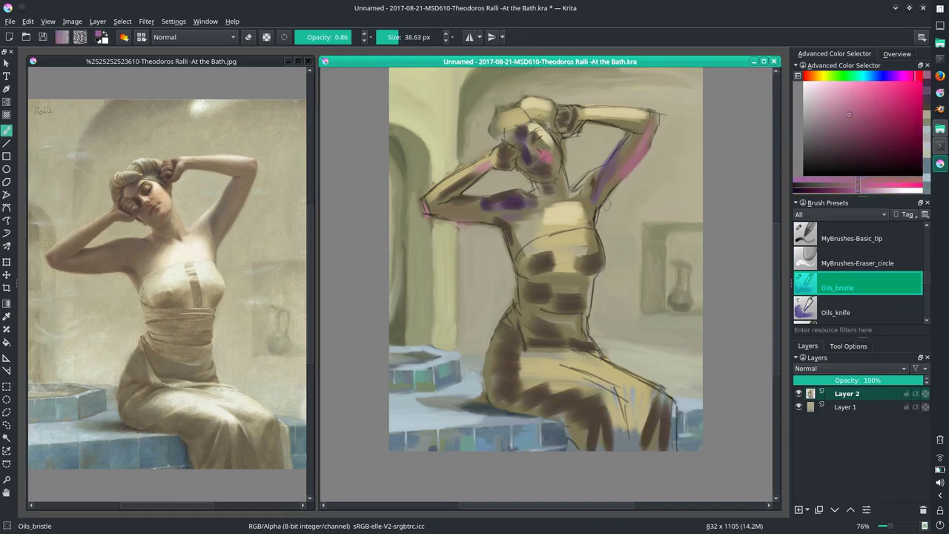
Step: Dab light pink-cream onto the chest and light strokes across the lap
left_click(555, 215, "ctrl")
key("bracketleft")
left_click_drag(543, 231, 571, 225)
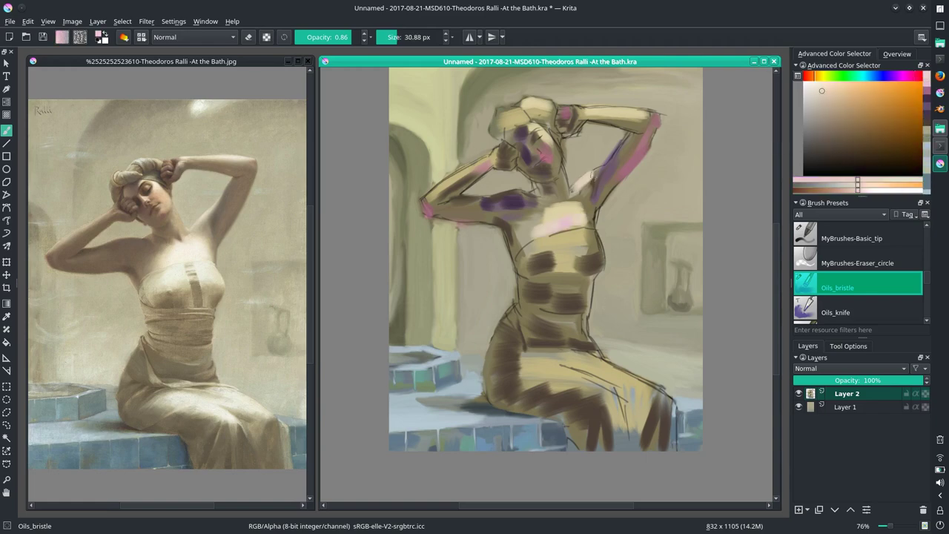
left_click_drag(587, 360, 610, 409)
Step: Return to the study canvas with the oil bristle brush and add a darker stroke on the chest
left_click(165, 253)
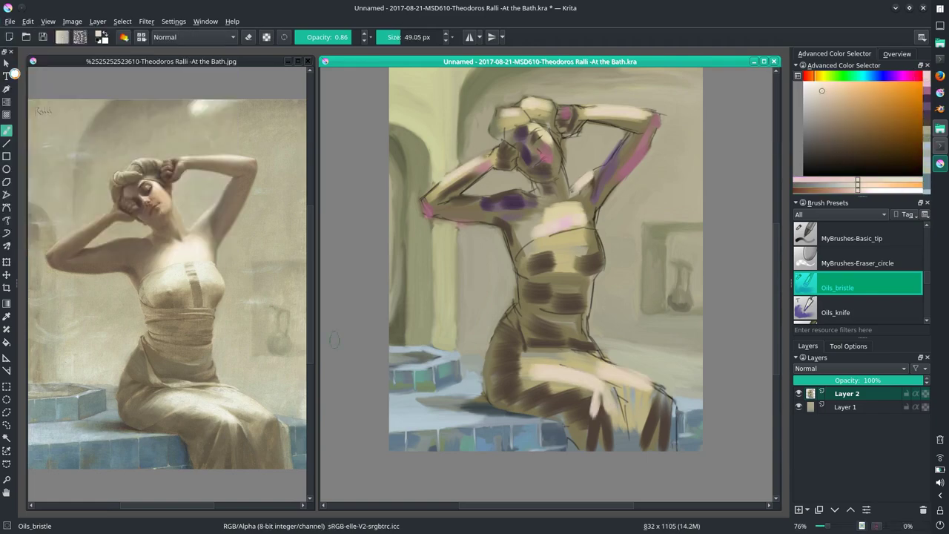
key("slash")
left_click(634, 273)
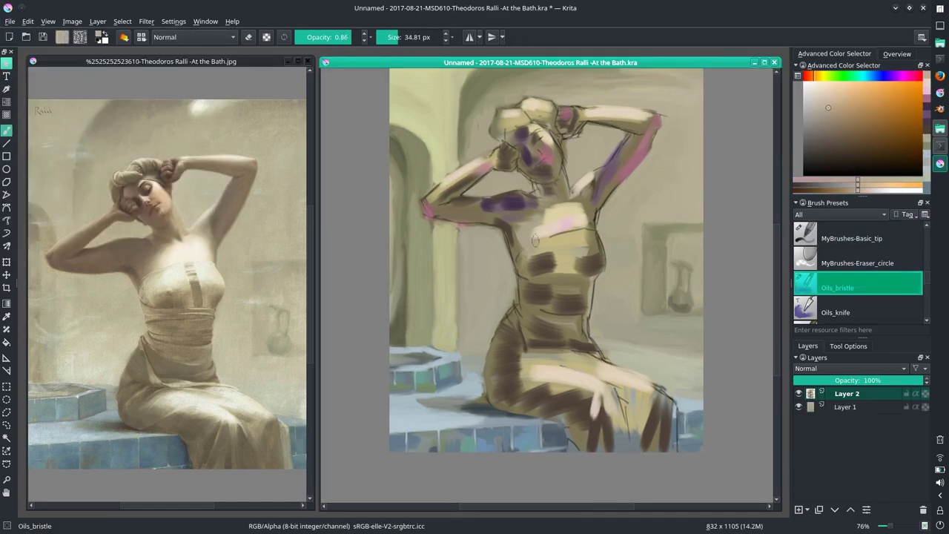
left_click_drag(519, 197, 557, 248)
Step: Paint light cream patches and strokes across the chest
left_click(558, 236, "ctrl")
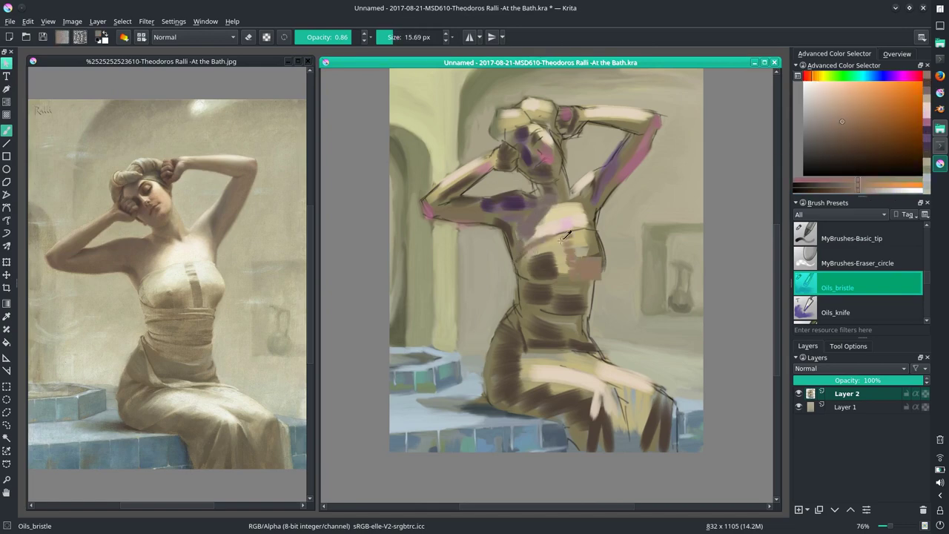
left_click(565, 236, "ctrl")
left_click(571, 271, "ctrl")
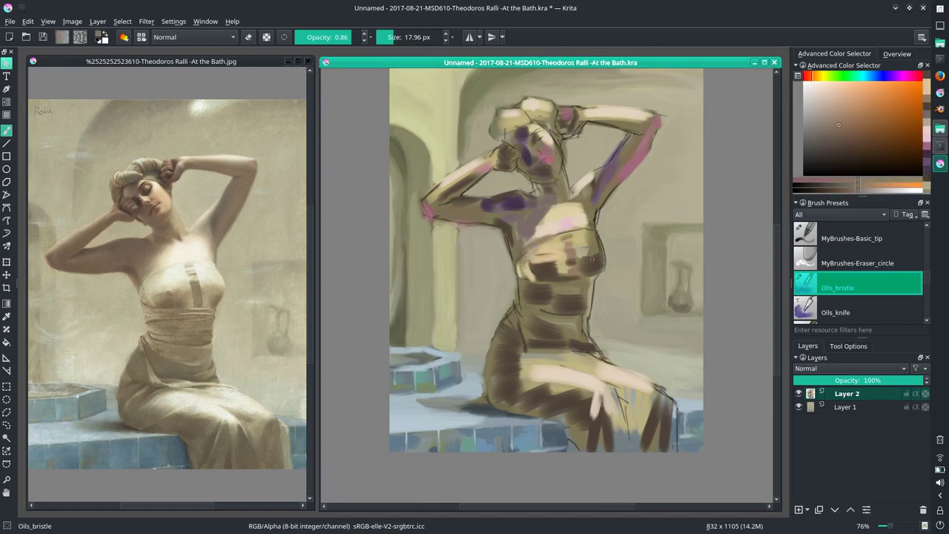
left_click(571, 270, "ctrl")
mouse_move(564, 248)
left_mouse_down()
mouse_move(576, 234)
mouse_move(602, 235)
left_mouse_up()
Step: Sample dark brown and light cream tones from the chest and dress, lightening the colour
left_click(593, 273, "ctrl")
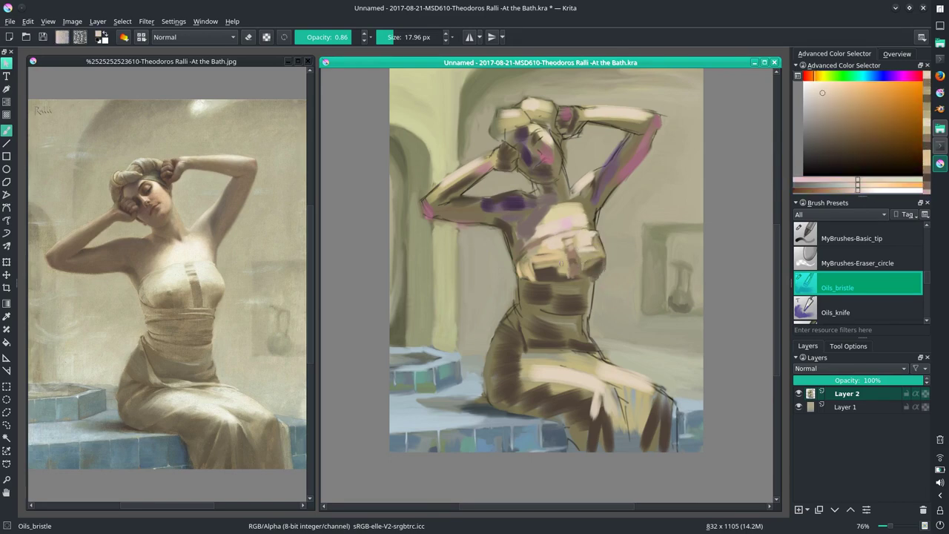
left_click(606, 247, "ctrl")
left_click(547, 257, "ctrl")
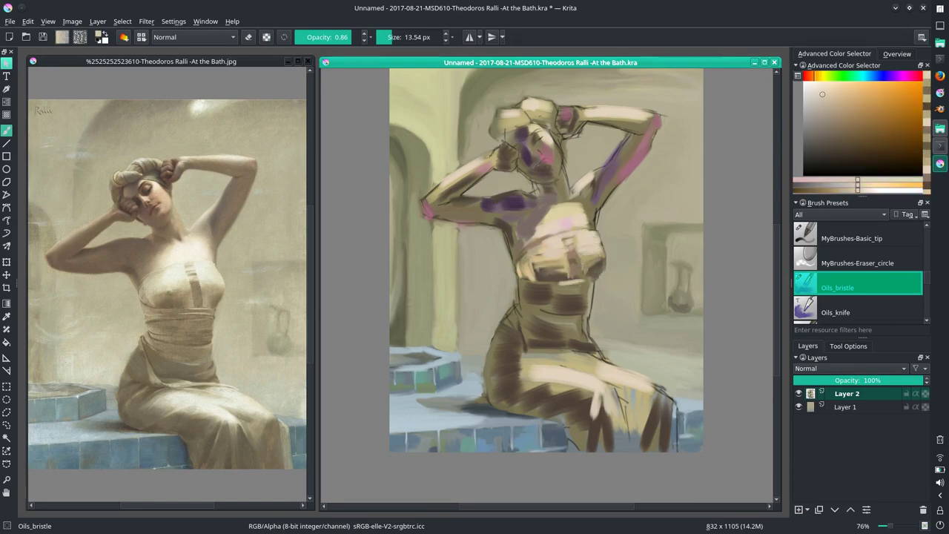
left_click(523, 299, "ctrl")
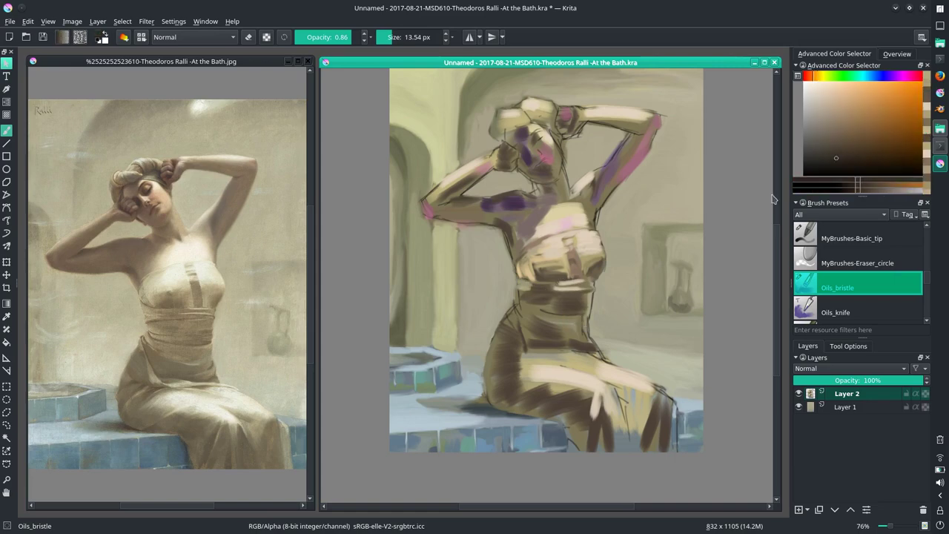
left_click(565, 288, "ctrl")
key("l")
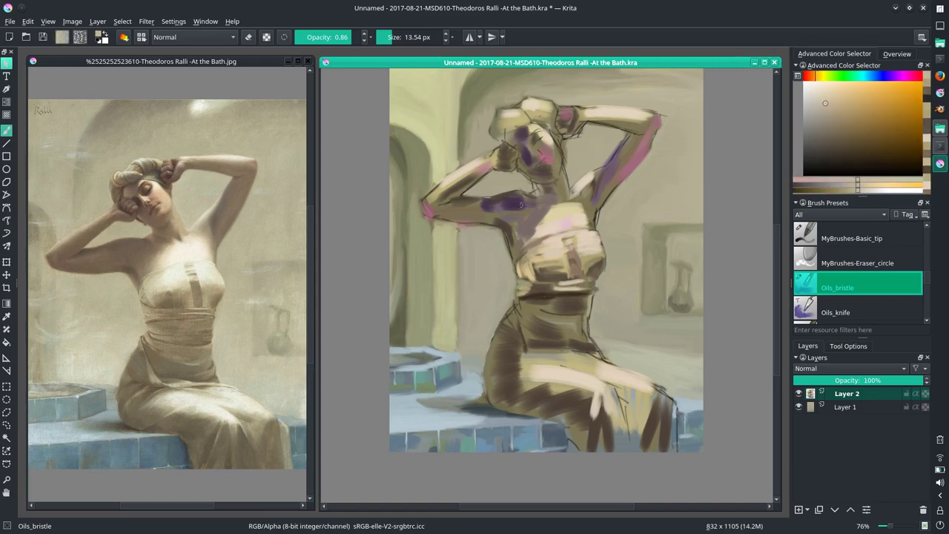
Step: Draw a freehand selection around the torso
left_click(6, 425)
left_click_drag(519, 223, 521, 221)
left_click(848, 346)
Step: Clear the torso selection from the Edit menu and return to the brush
left_click(27, 21)
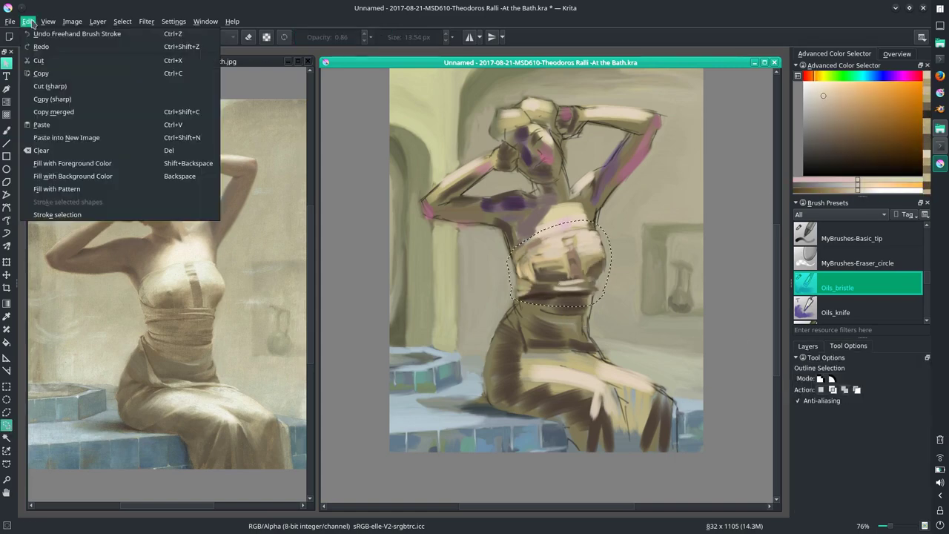
left_click(141, 47)
key("t")
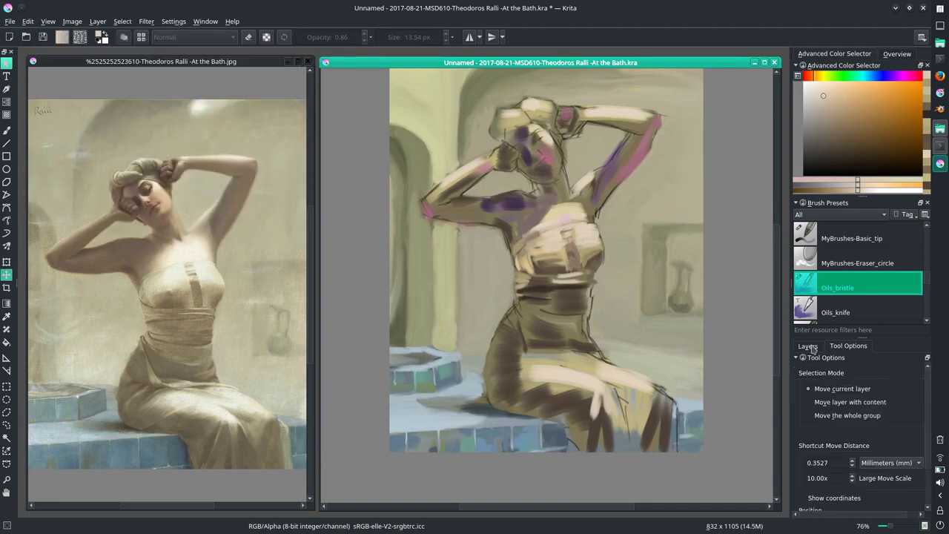
left_click(808, 346)
key("b")
left_click(628, 271, "ctrl")
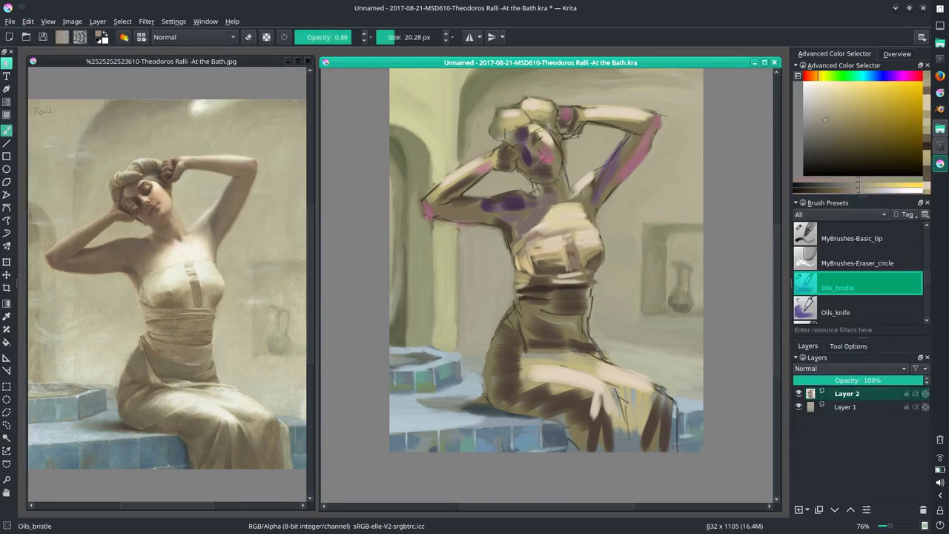
Step: Sample brownish-orange, cream-yellow and yellow tones from the figure, adjusting the brush to about 11 px
left_click(534, 213, "ctrl")
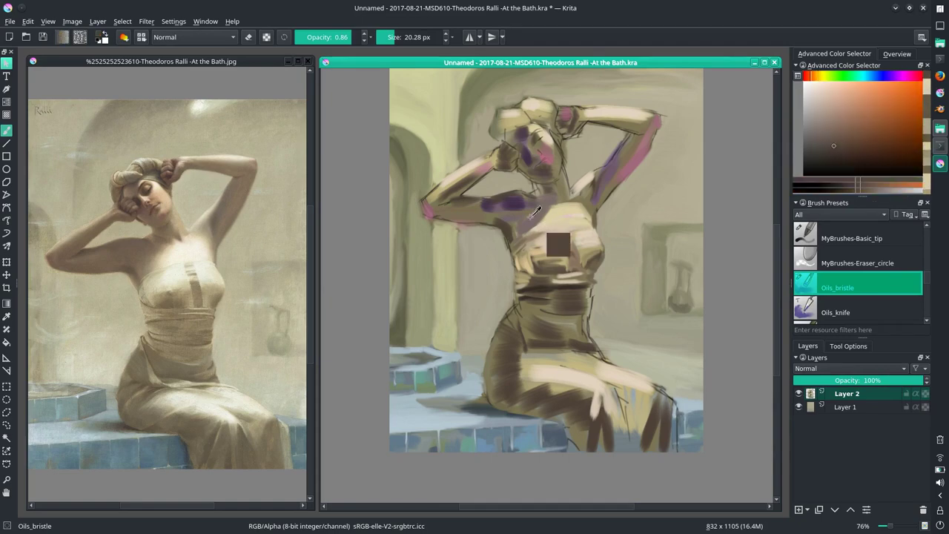
left_click(536, 401, "ctrl")
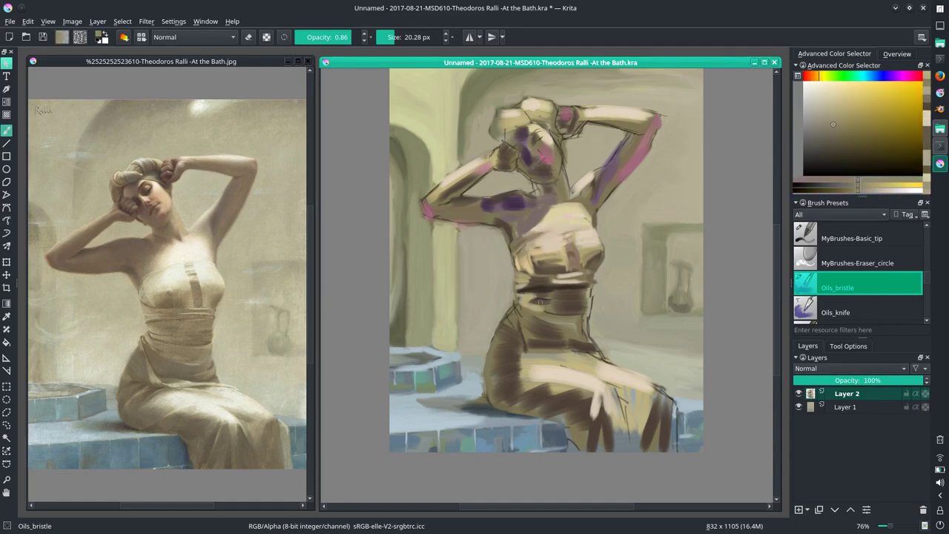
left_click(531, 312, "ctrl")
left_click(576, 301, "ctrl")
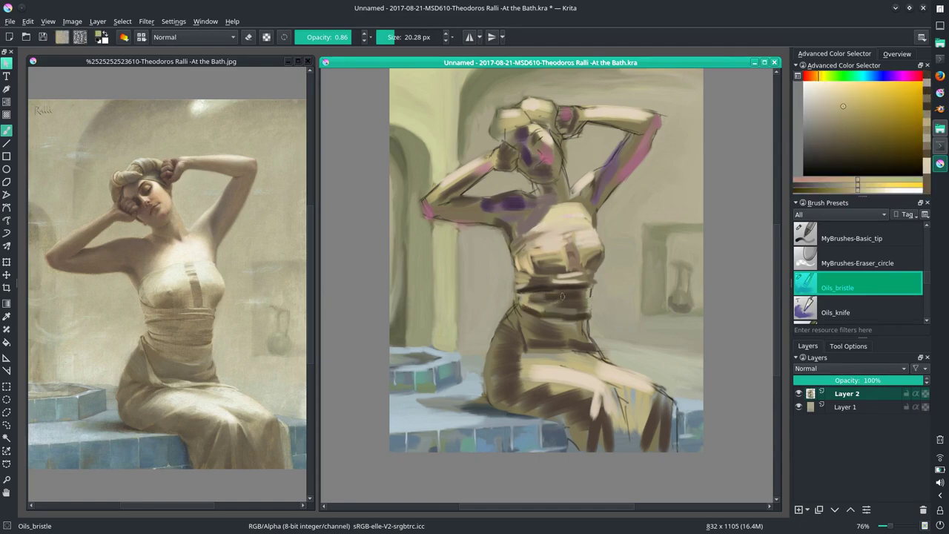
key("bracketright")
left_click(576, 301, "ctrl")
key("bracketleft")
key("bracketleft")
key("bracketleft")
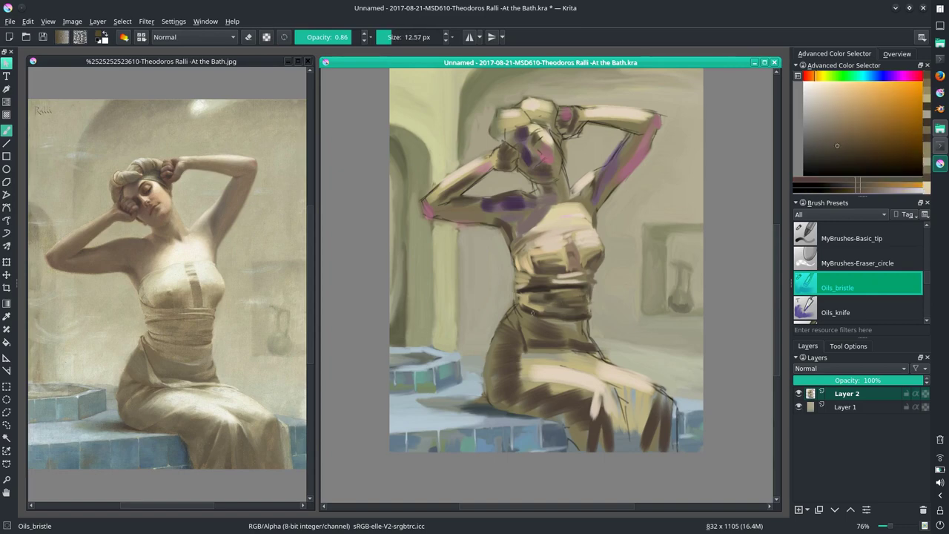
key("bracketright")
left_click(533, 305, "ctrl")
left_click(506, 243, "ctrl")
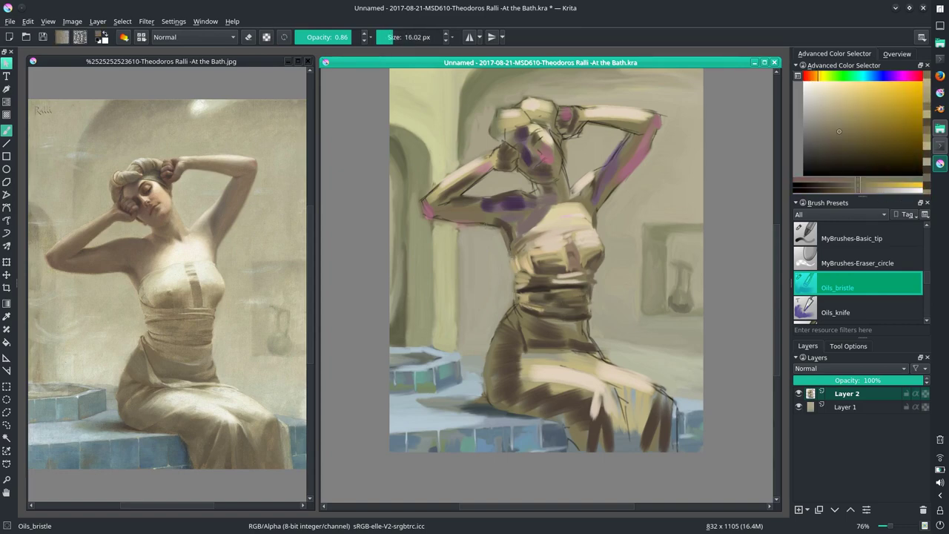
key("bracketright")
key("bracketright")
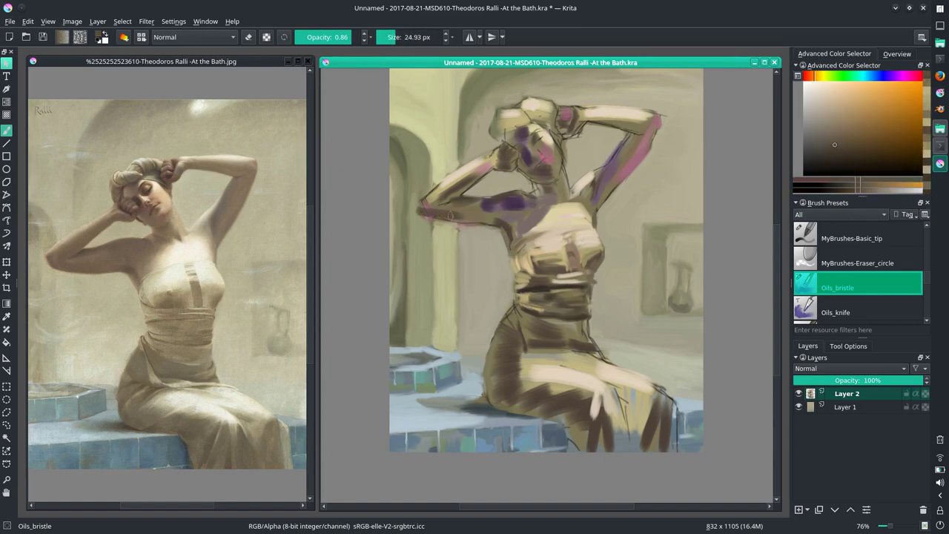
left_click(435, 280, "ctrl")
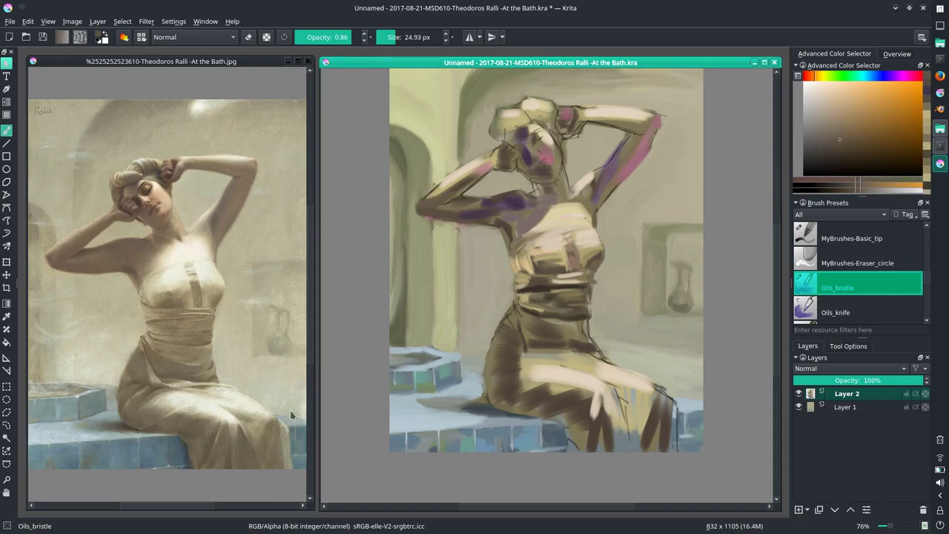
Step: Paste a copy of the head as a new layer and transform it
key("ctrl+v")
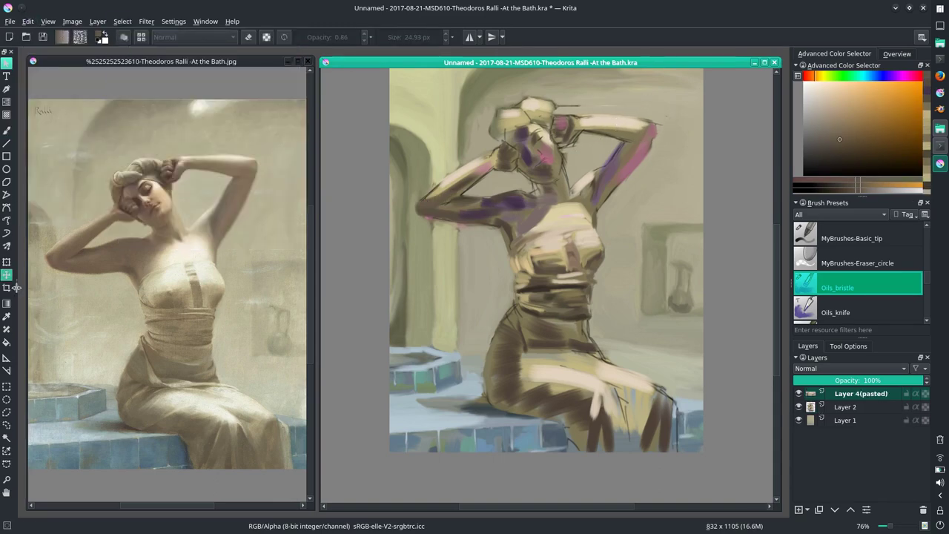
left_click(6, 261)
key("b")
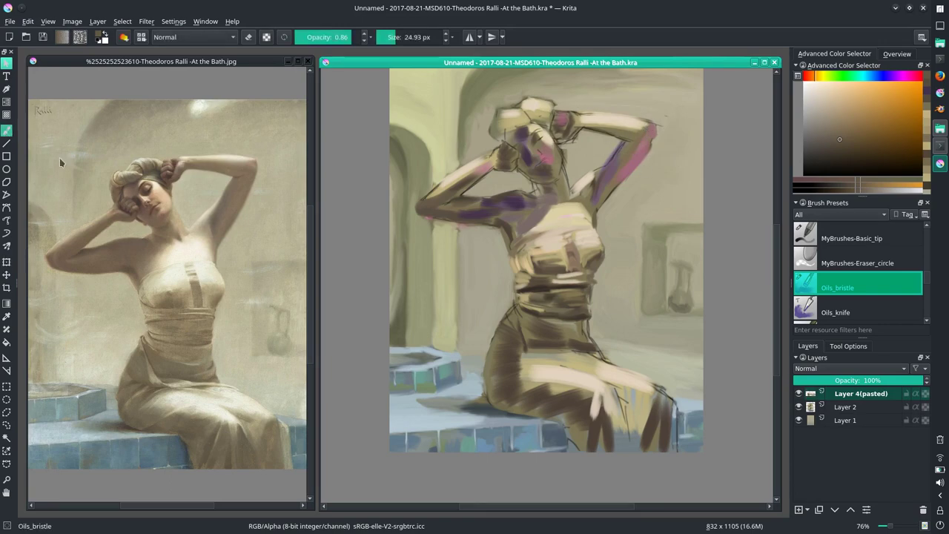
key("minus")
key("plus")
left_click(6, 425)
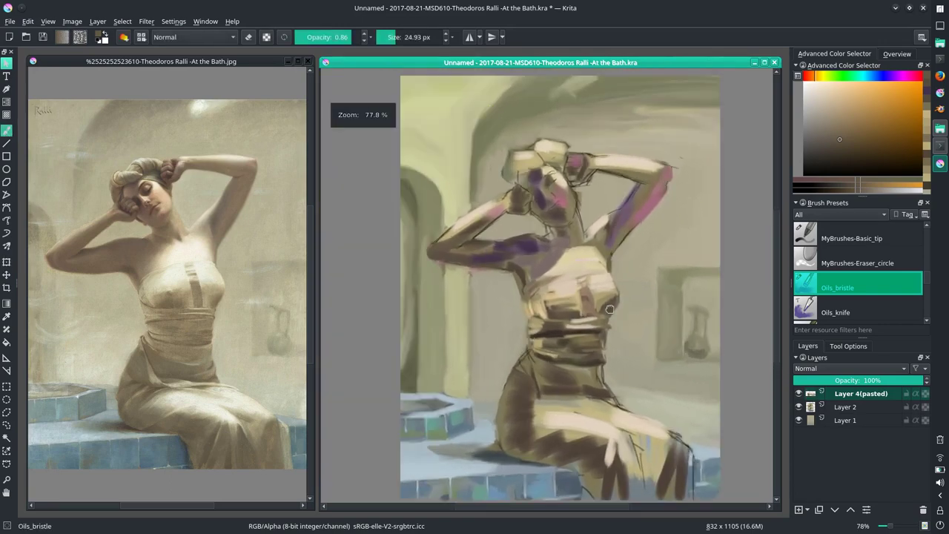
Step: Lasso the head, copy merged, paste it and nudge it slightly into place
left_click_drag(564, 135, 491, 175)
key("ctrl+c")
key("ctrl+v")
key("t")
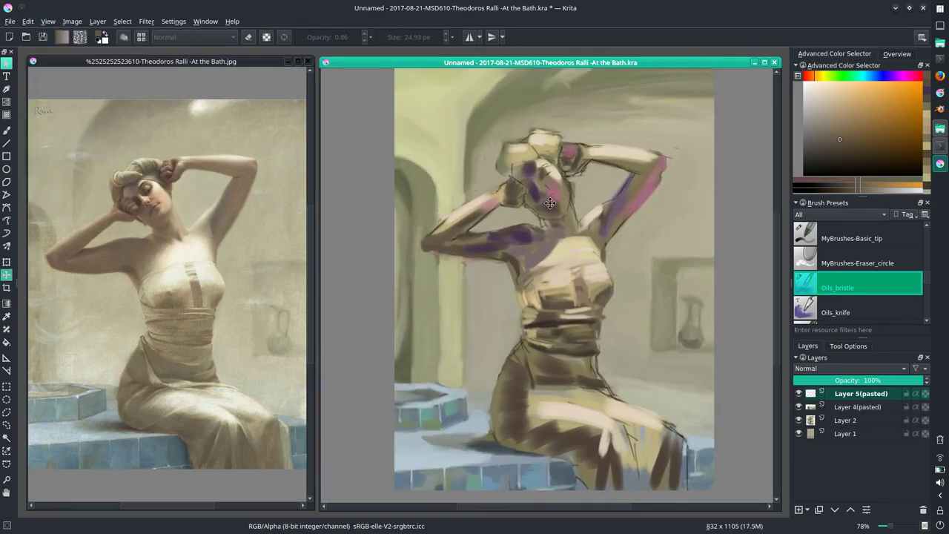
left_click_drag(542, 199, 548, 203)
Step: Copy merged the raised arm, paste it, rotate it slightly and deselect
left_click(28, 21)
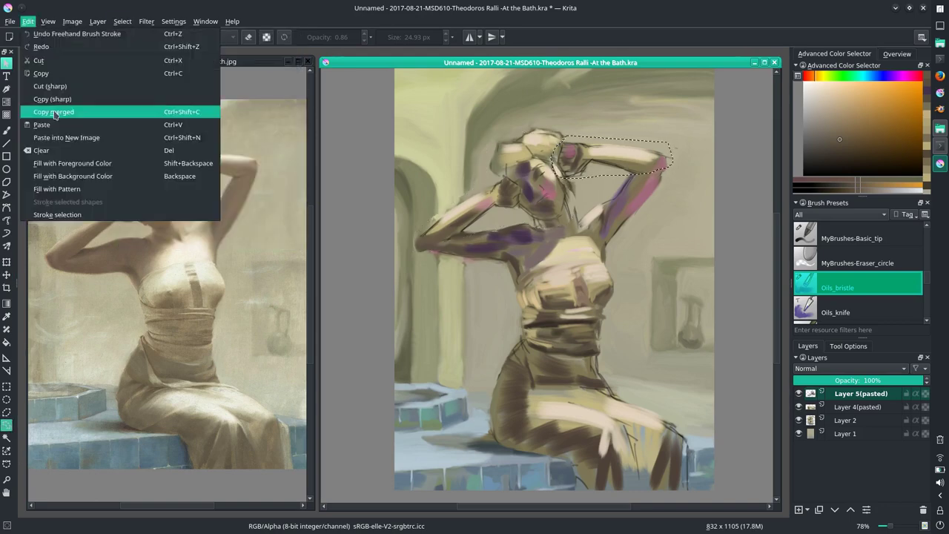
left_click(52, 112)
key("ctrl+v")
key("ctrl+t")
left_click_drag(684, 147, 689, 164)
key("Return")
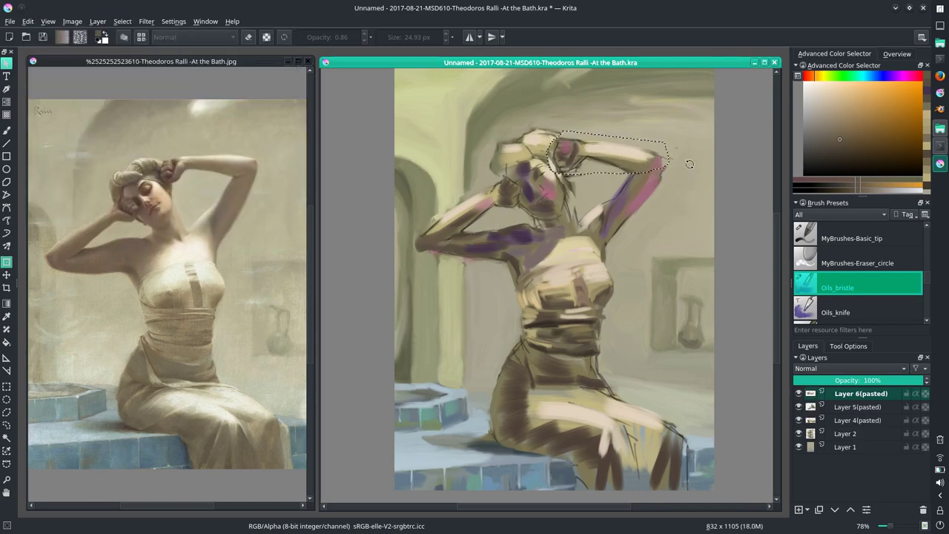
key("ctrl+shift+a")
Step: Merge the pasted head and arm layers down into Layer 2
key("b")
left_click(454, 257, "ctrl")
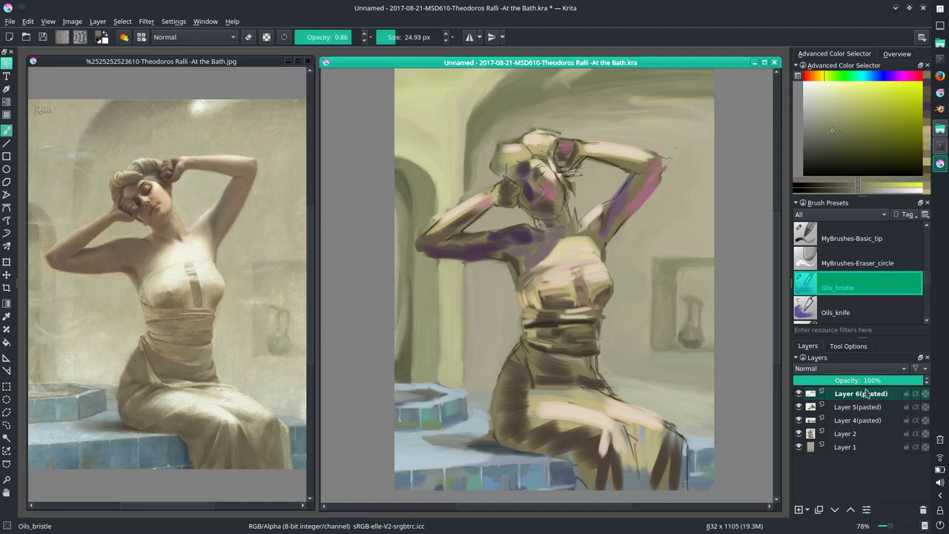
right_click(866, 394)
left_click(820, 312)
Step: Select the raised forearm and rotate and shift it slightly
key("ctrl+shift+f")
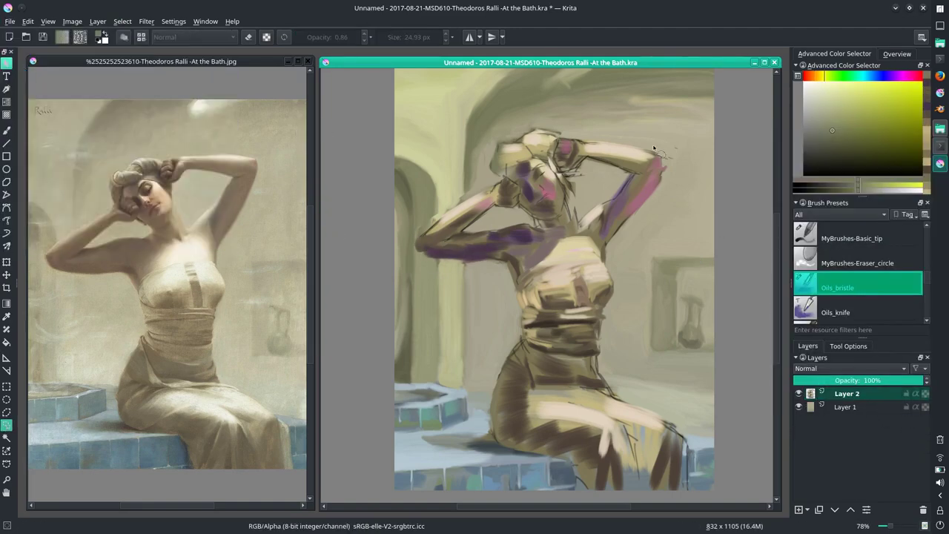
key("ctrl+t")
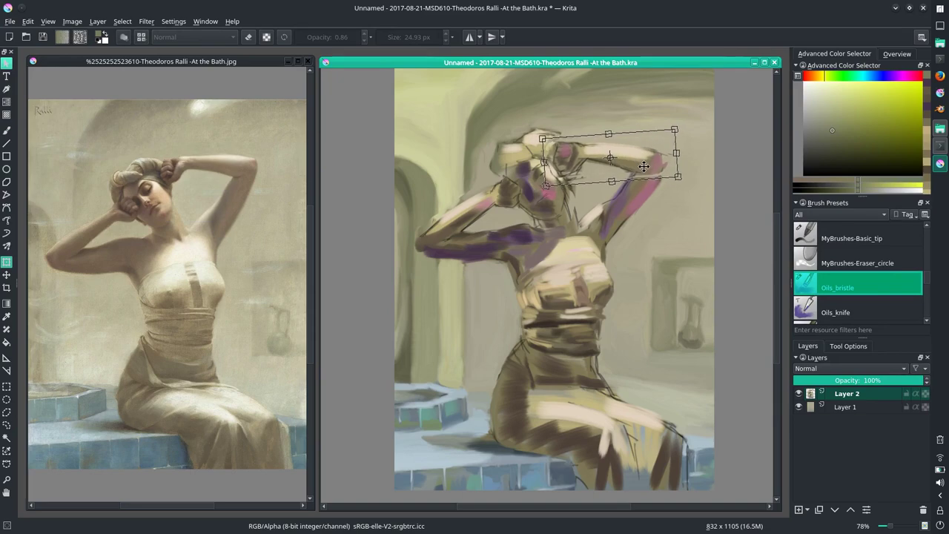
left_click_drag(636, 159, 595, 162)
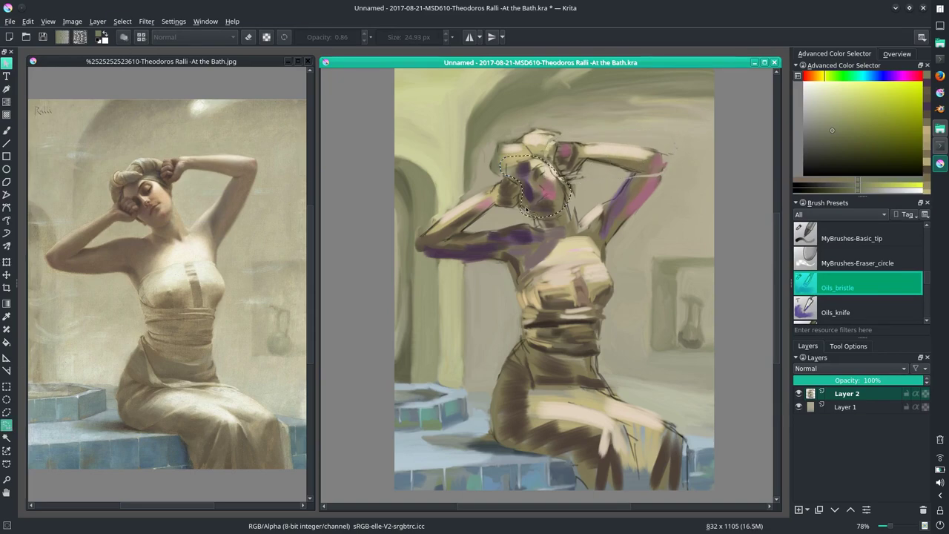
Step: Copy merged the face area, paste it as a new layer and transform it
left_click(27, 20)
left_click(53, 111)
left_click(28, 21)
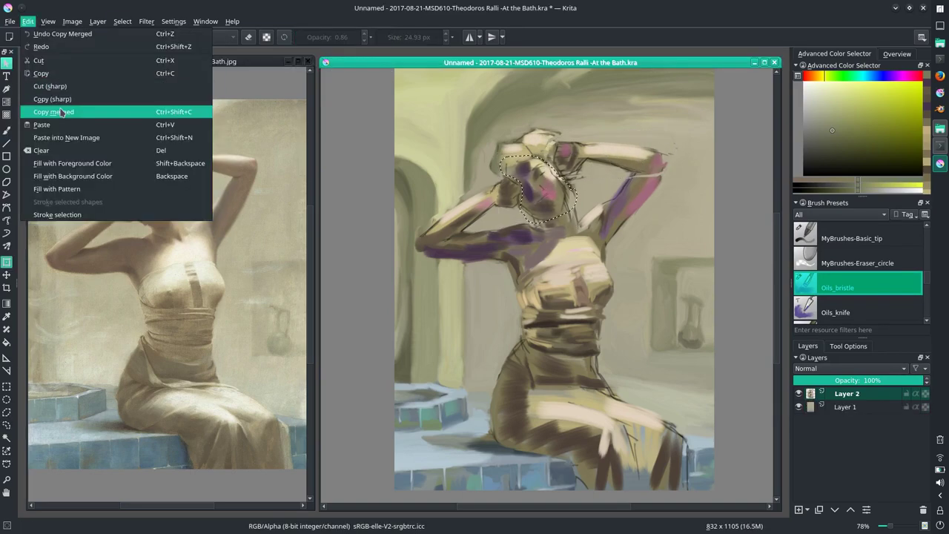
left_click(41, 125)
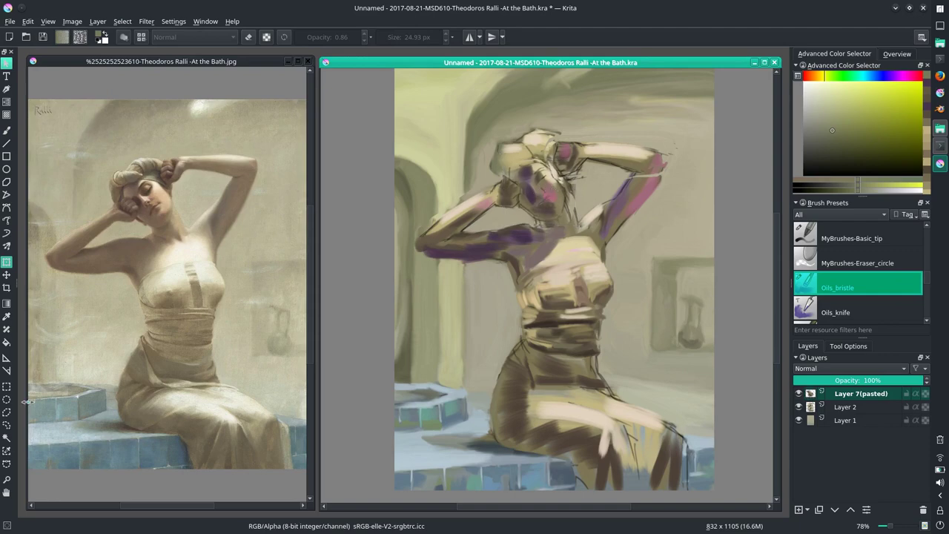
key("ctrl+t")
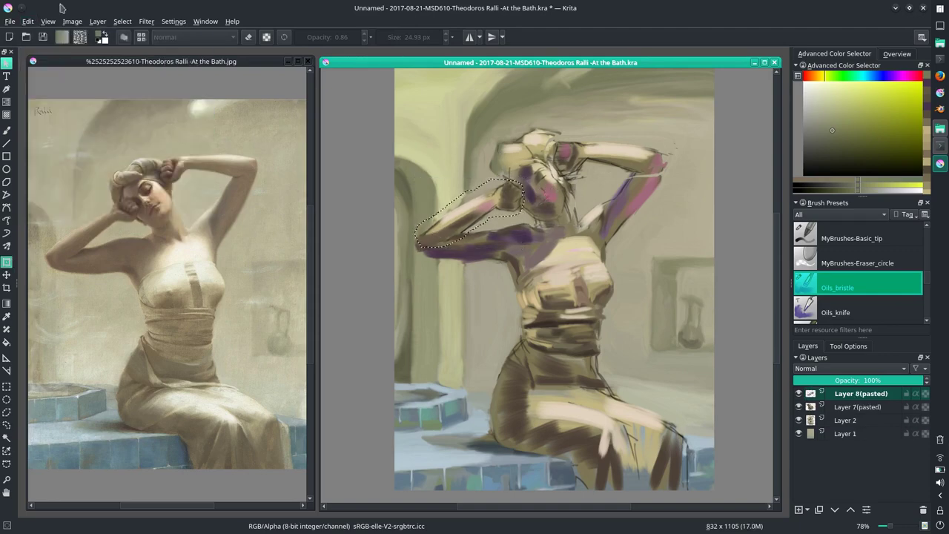
Step: Merge the pasted face fix into Layer 2 and sample a figure colour
right_click(860, 394)
left_click(823, 241)
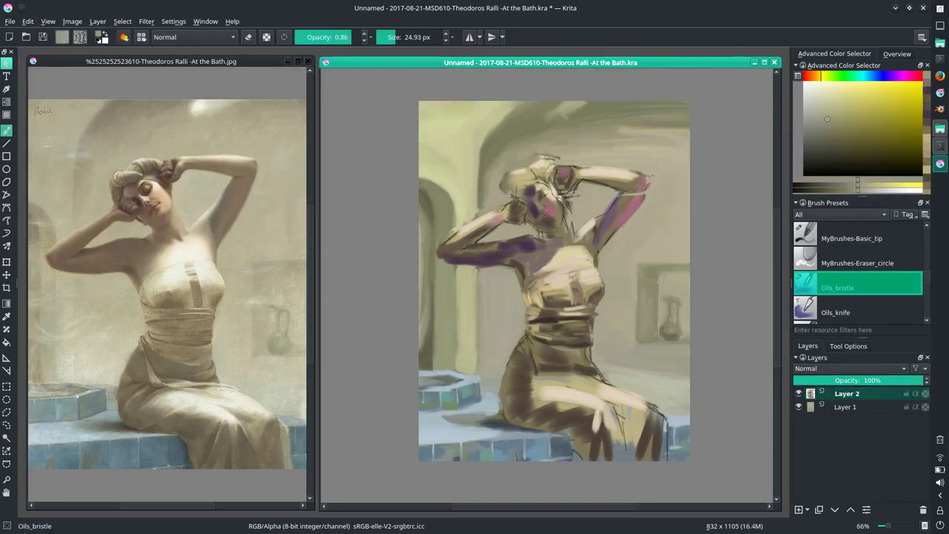
left_click(530, 198, "ctrl")
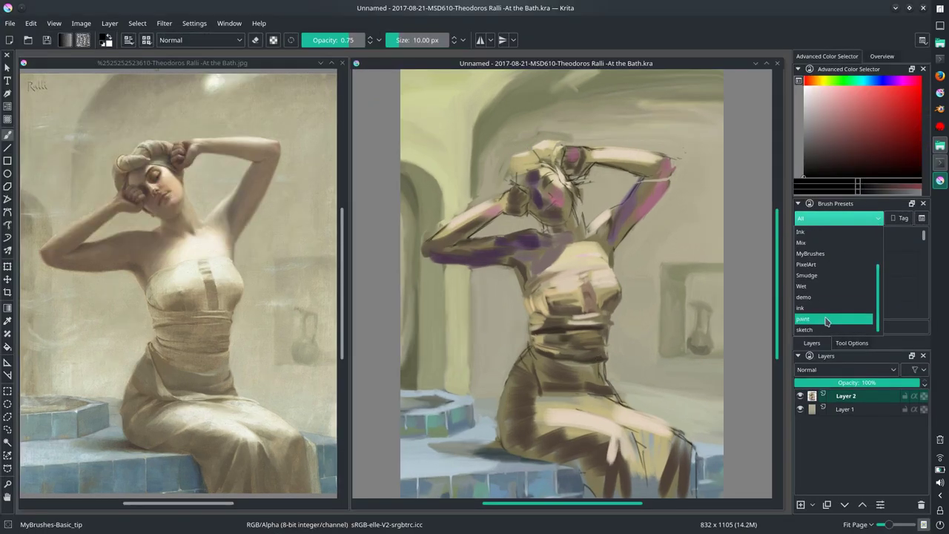
Step: Select the Oils_bristle brush preset at a smaller size, starting with a yellow-orange colour
left_click(815, 232)
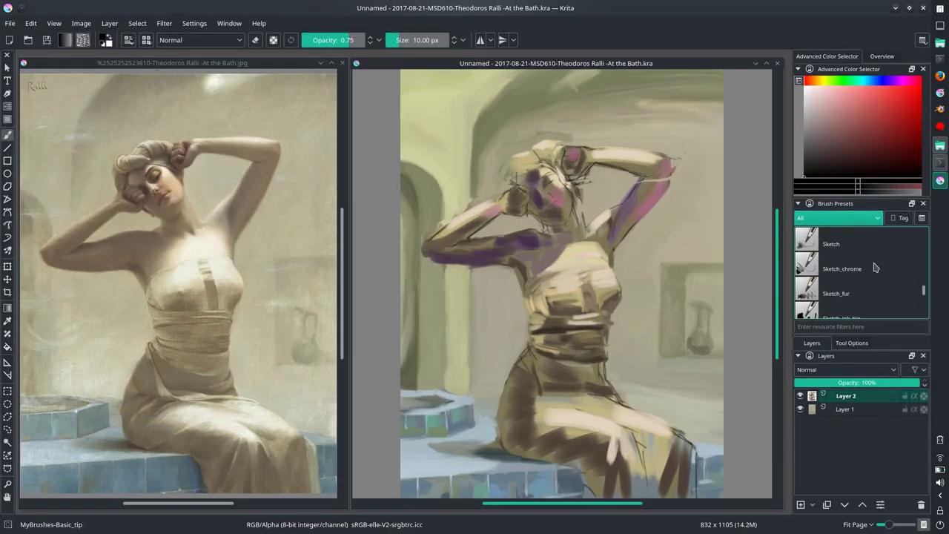
left_click(853, 291)
left_click(849, 244)
left_click(852, 293)
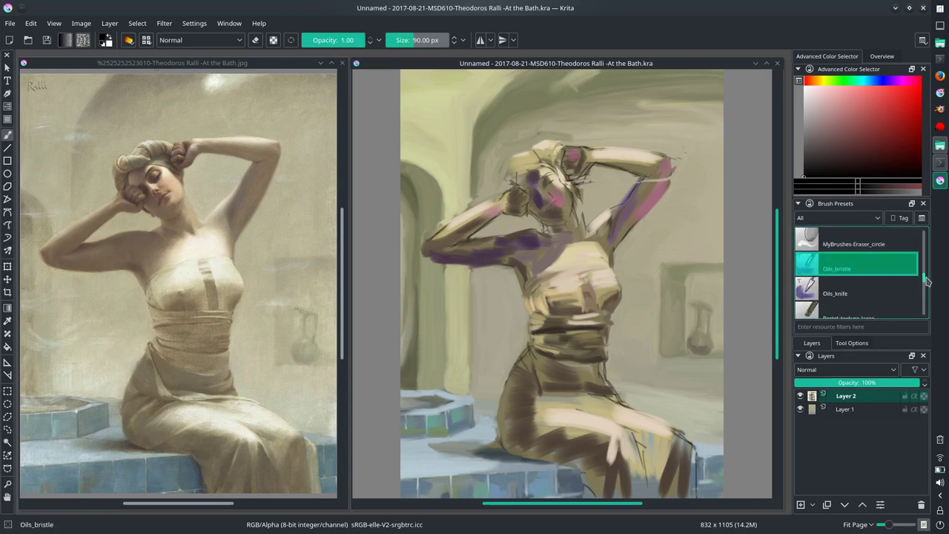
Step: Sample lighter yellow and orange-brown shades from the skirt
left_click(635, 329, "ctrl")
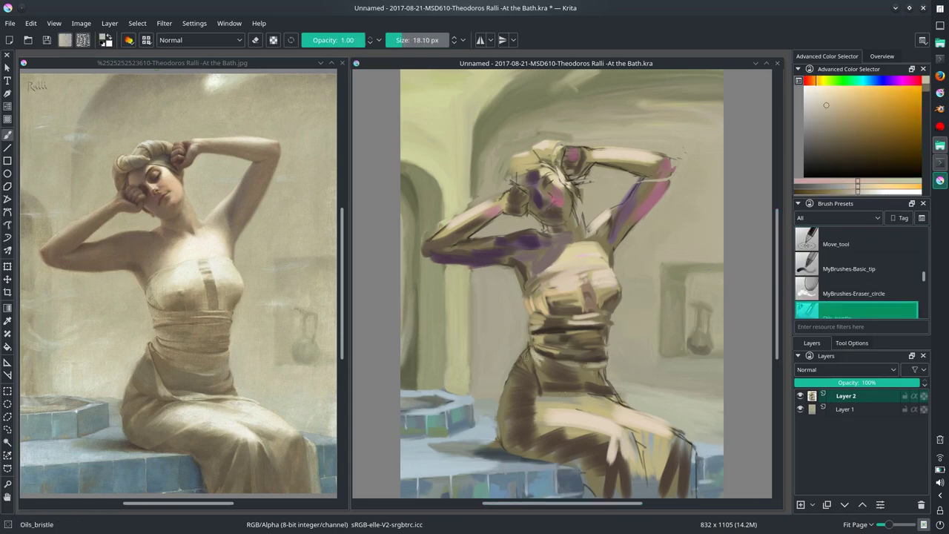
left_click(541, 362, "ctrl")
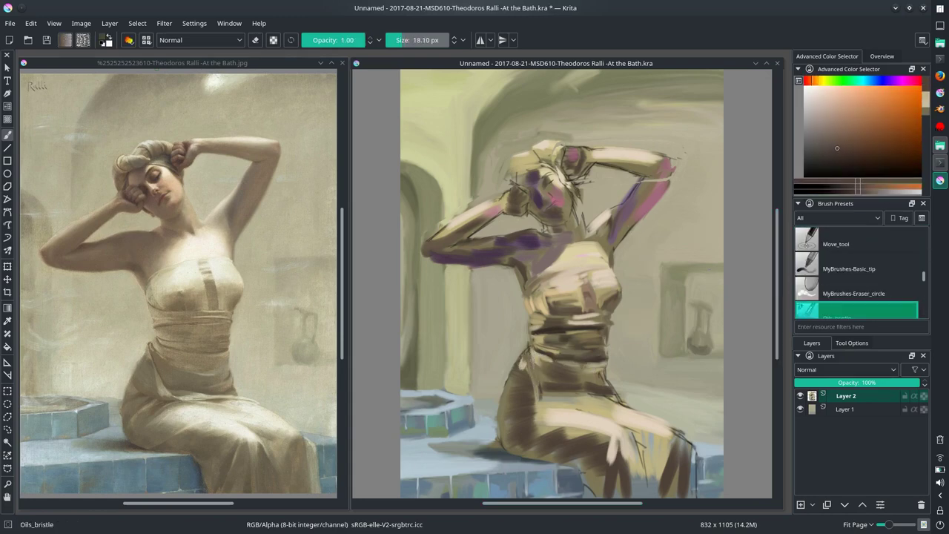
left_click(545, 388, "ctrl")
left_click(586, 389, "ctrl")
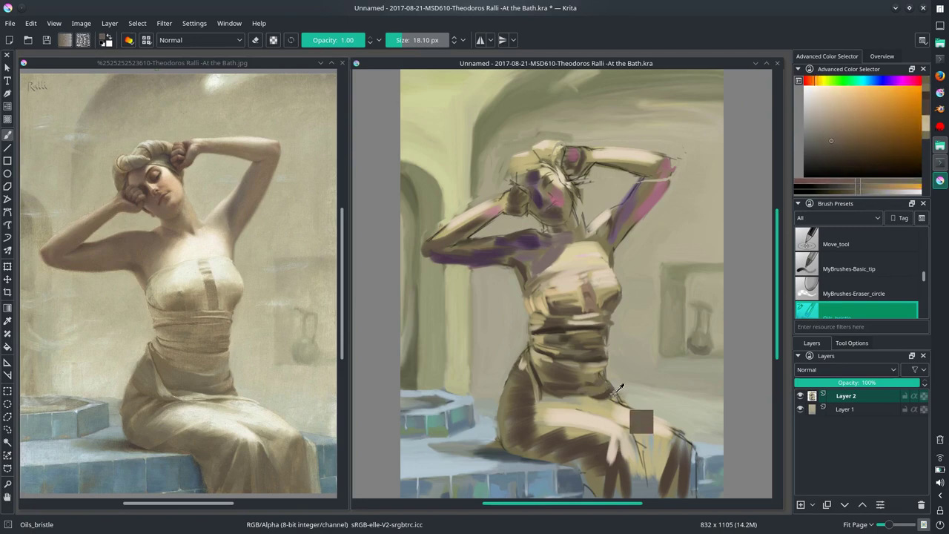
left_click(642, 422, "ctrl")
left_click(616, 382, "ctrl")
Step: Resize the brush slightly while picking yellow-brown, pale peach and dark yellow-brown tones
key("bracketright")
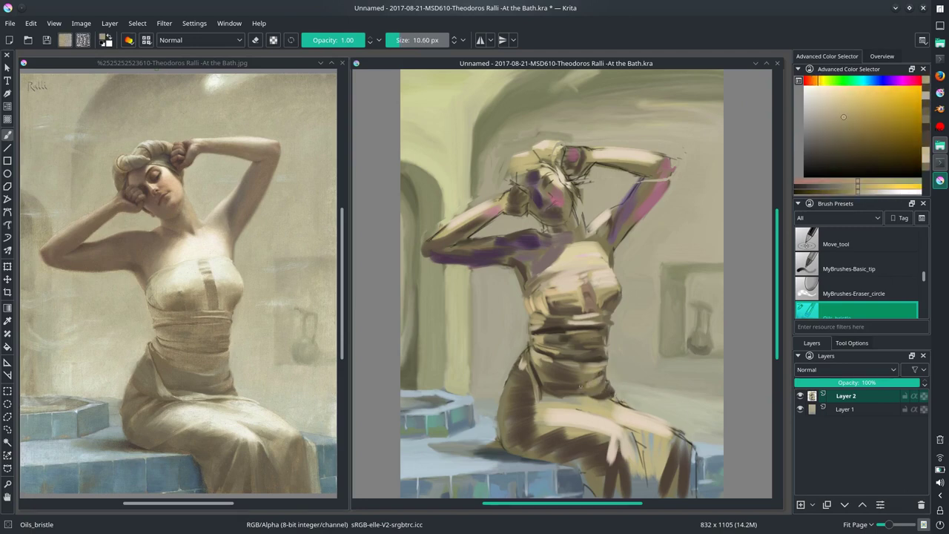
left_click(596, 395, "ctrl")
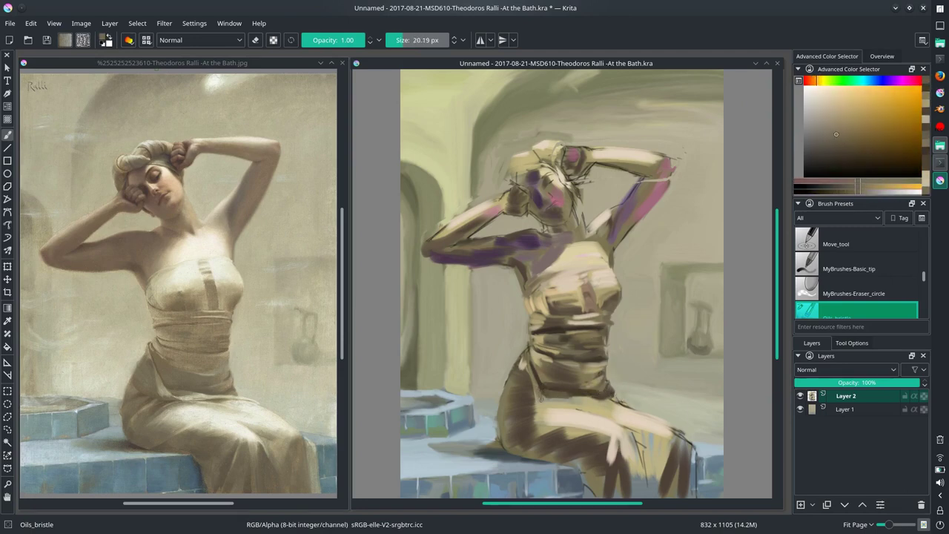
left_click(570, 399, "ctrl")
left_click(578, 401, "ctrl")
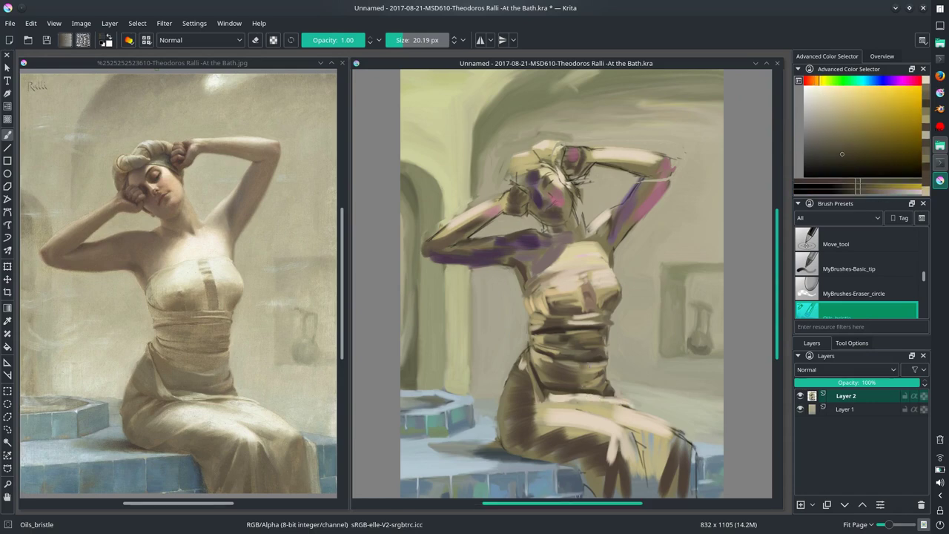
key("bracketleft")
key("bracketleft")
key("bracketleft")
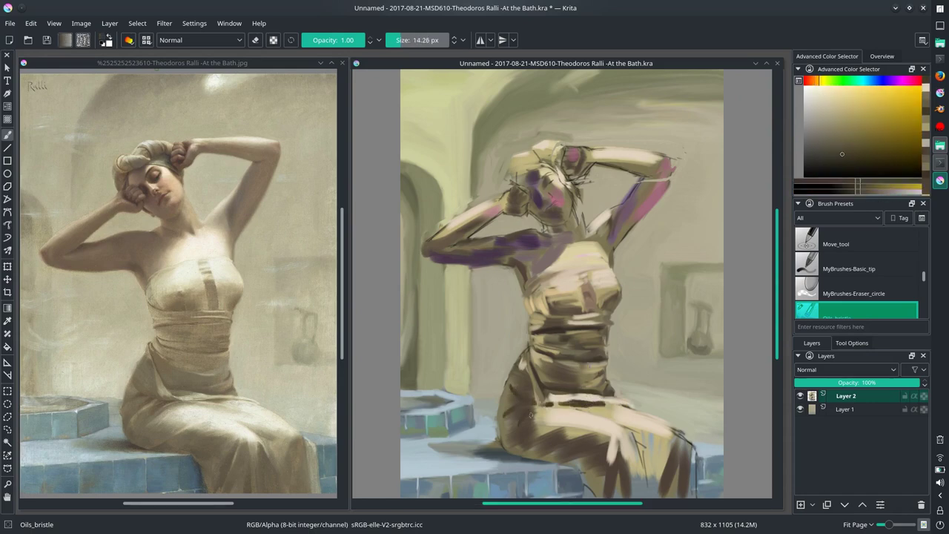
Step: Paint a thin dark brown stroke along the lower drape
left_click(612, 411, "ctrl")
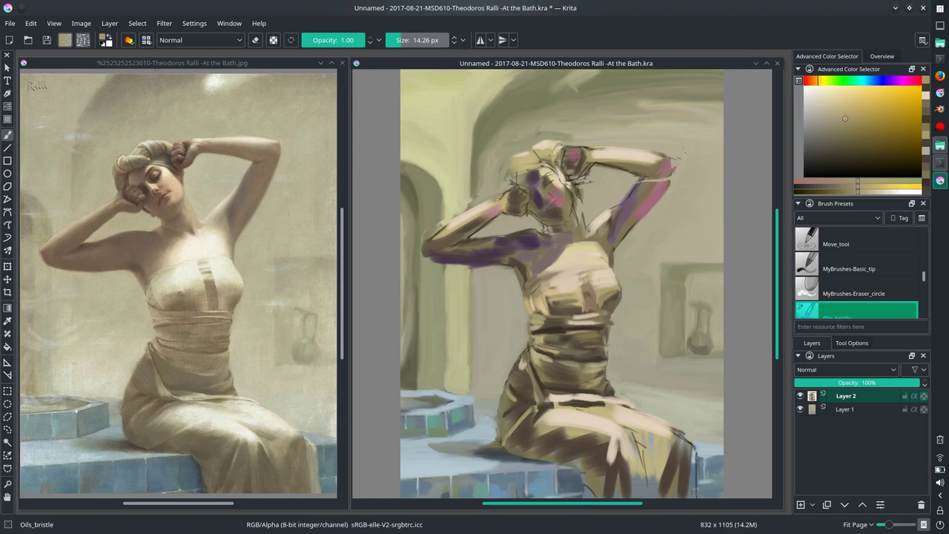
left_click(552, 407, "ctrl")
left_click(576, 453, "ctrl")
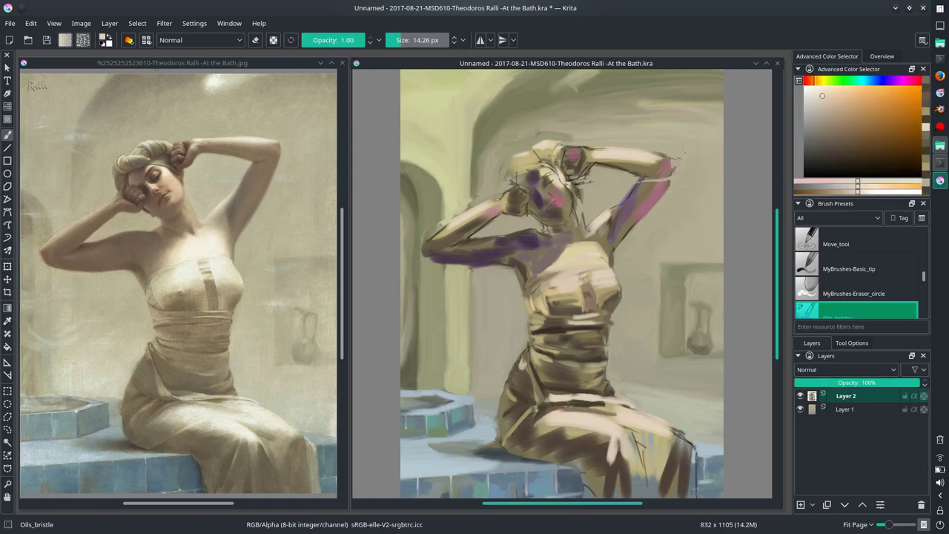
left_click(629, 431, "ctrl")
mouse_move(558, 413)
left_mouse_down()
mouse_move(620, 417)
mouse_move(679, 475)
left_mouse_up()
Step: Repaint the lower-right drape, adding a darker orange patch into the dress
left_click(633, 413, "ctrl")
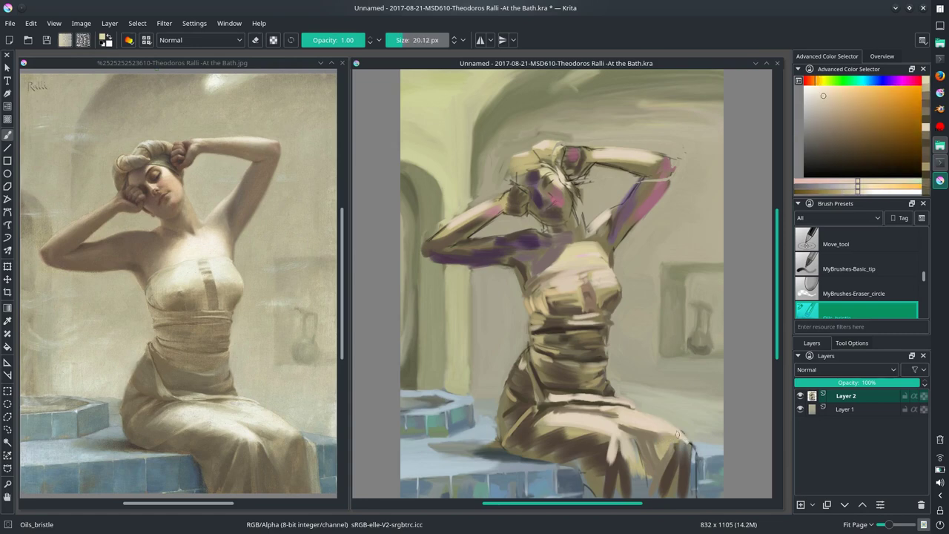
left_click(707, 481, "ctrl")
key("k")
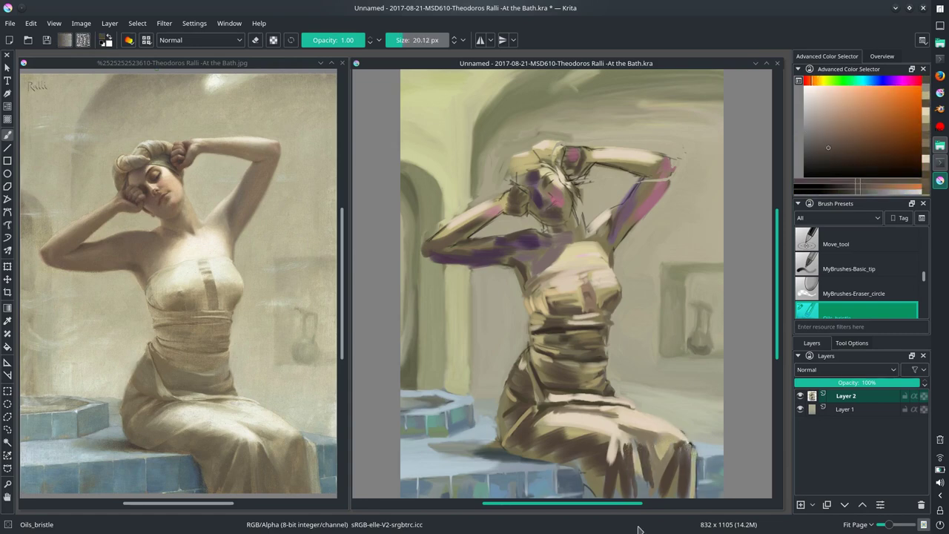
left_click(635, 448, "ctrl")
left_click(627, 434, "ctrl")
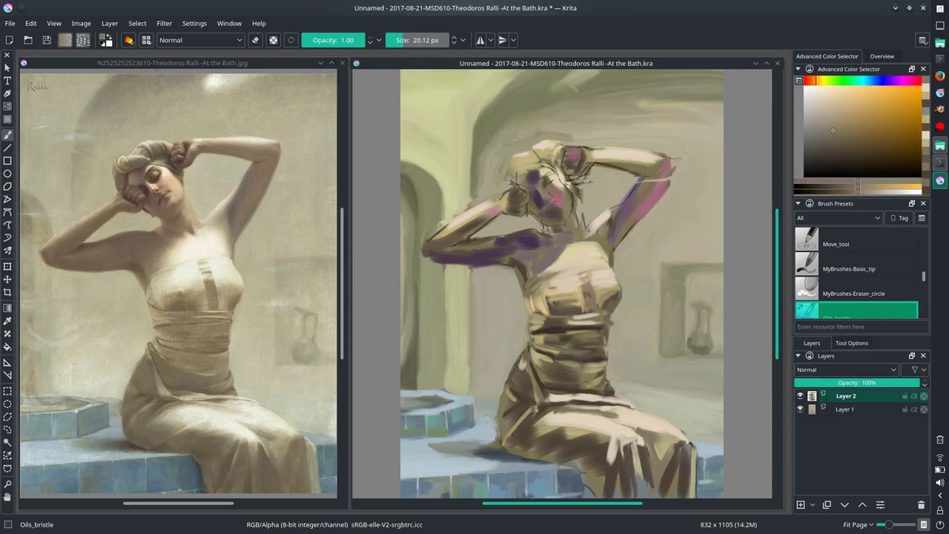
left_click_drag(662, 454, 688, 488)
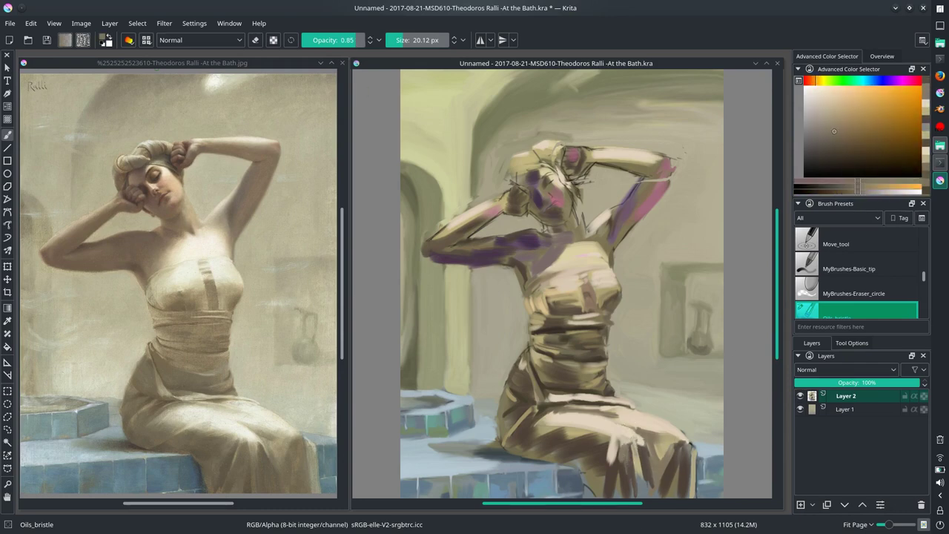
Step: Sample darker shadow browns and light yellow highlights for the dress folds
left_click(625, 482, "ctrl")
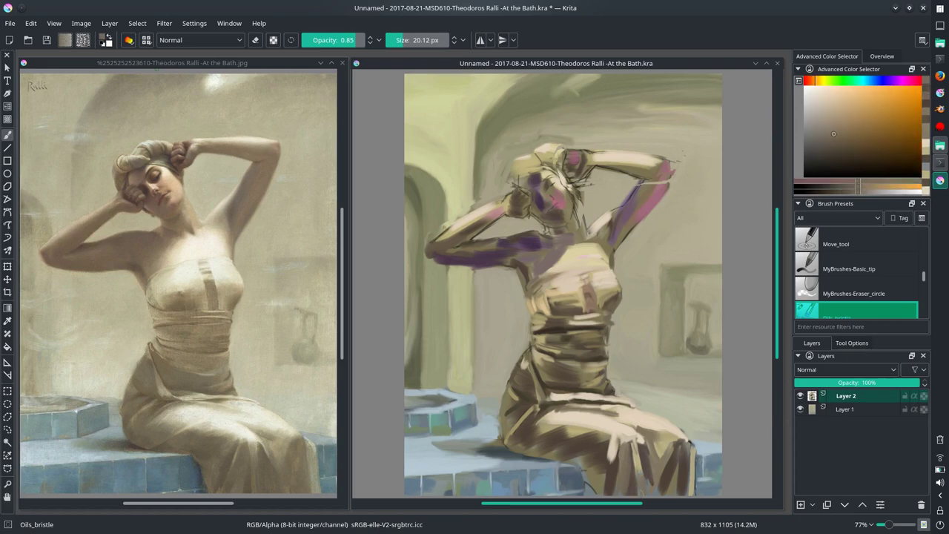
left_click(679, 466, "ctrl")
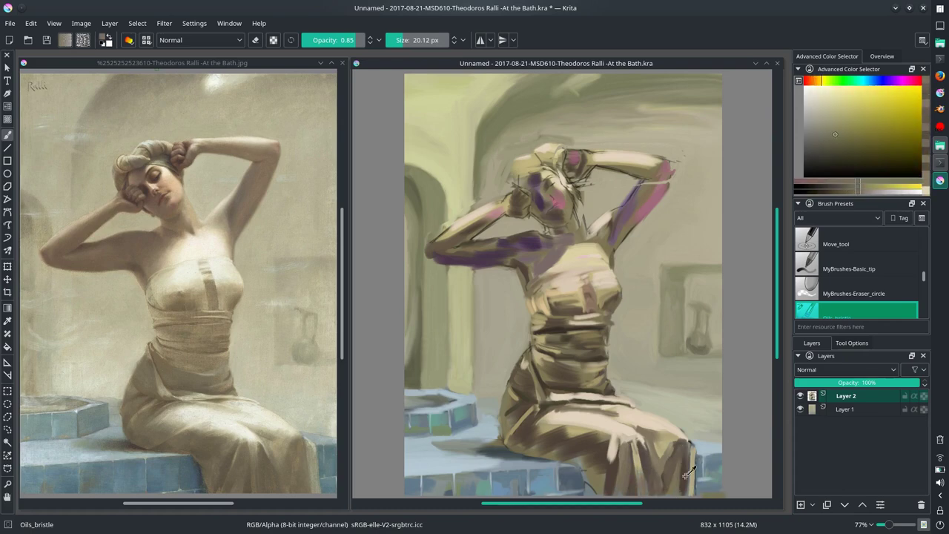
left_click(685, 431, "ctrl")
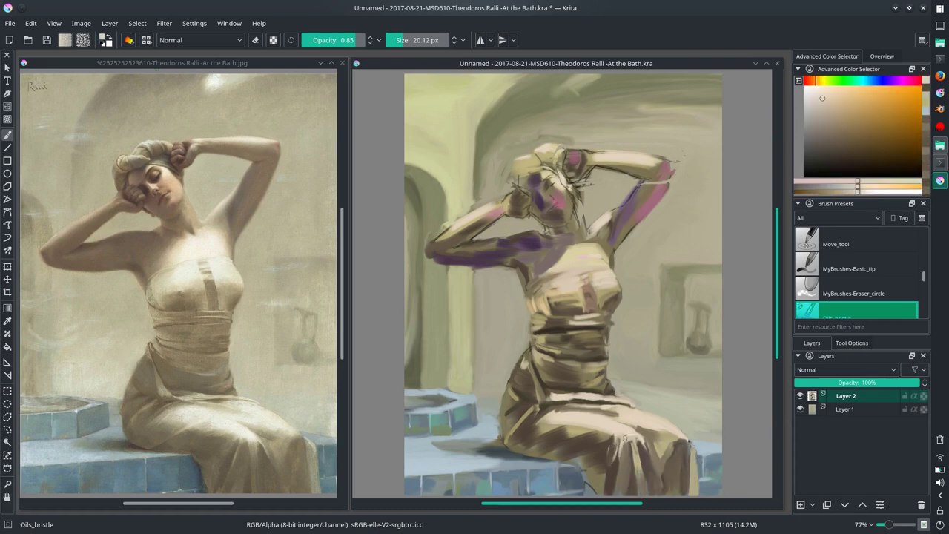
left_click(602, 484, "ctrl")
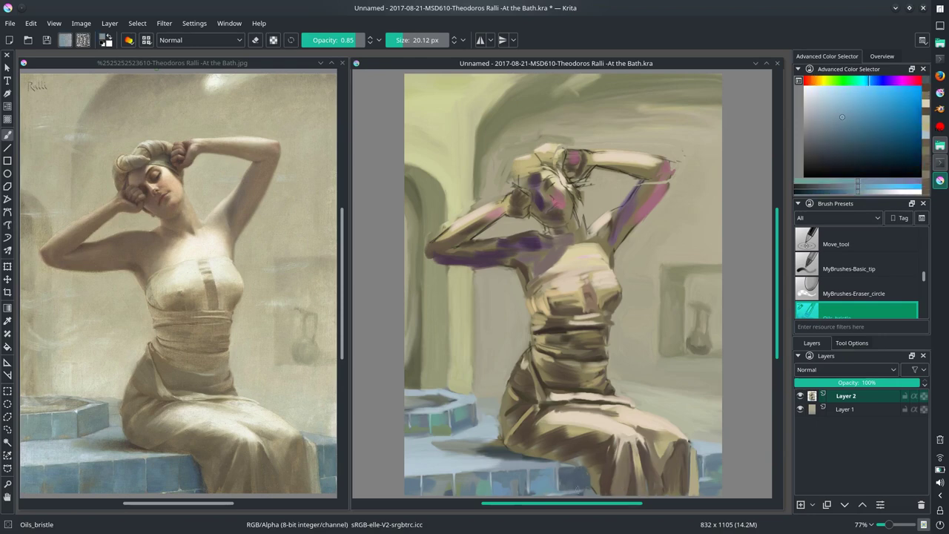
left_click(608, 447, "ctrl")
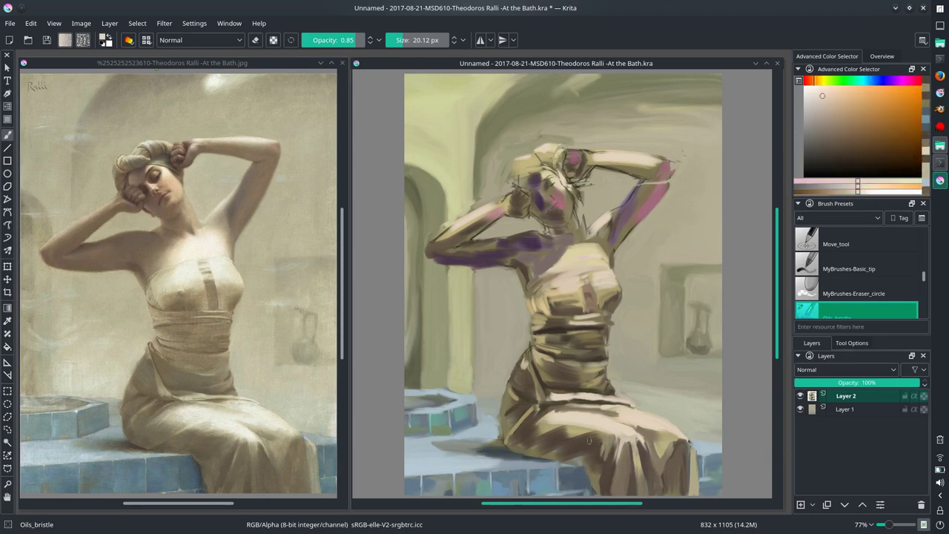
Step: Pick darker fold shades, the bluish floor colour and a muted olive tone
left_click(563, 439, "ctrl")
left_click(548, 439, "ctrl")
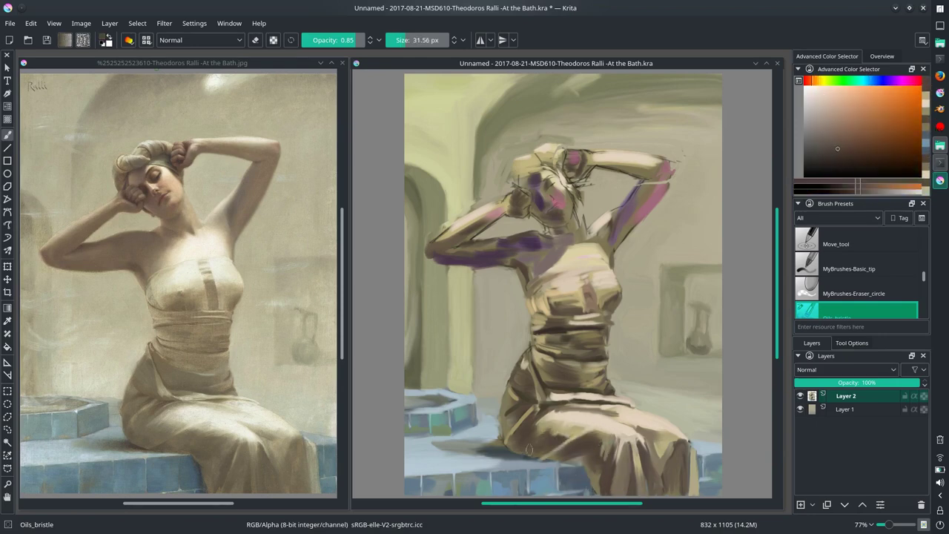
left_click(528, 438, "ctrl")
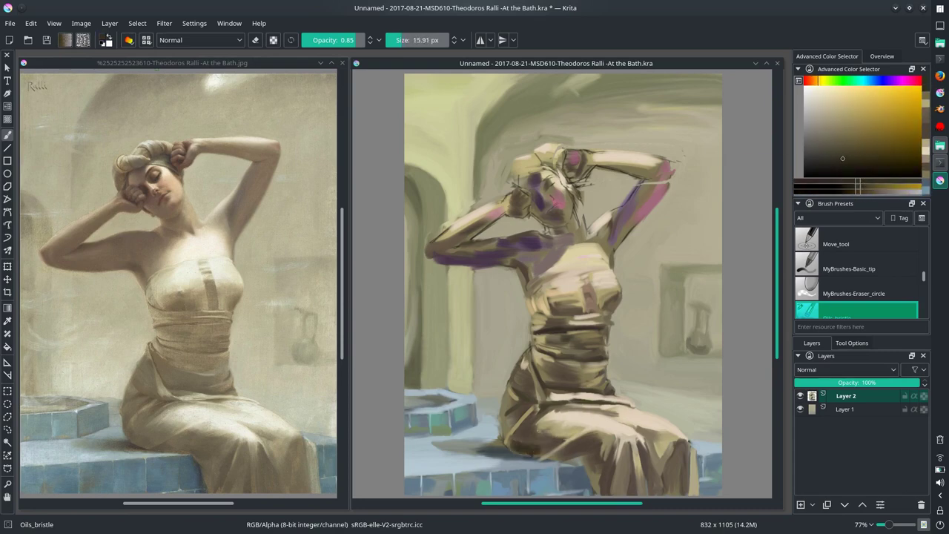
left_click(539, 483, "ctrl")
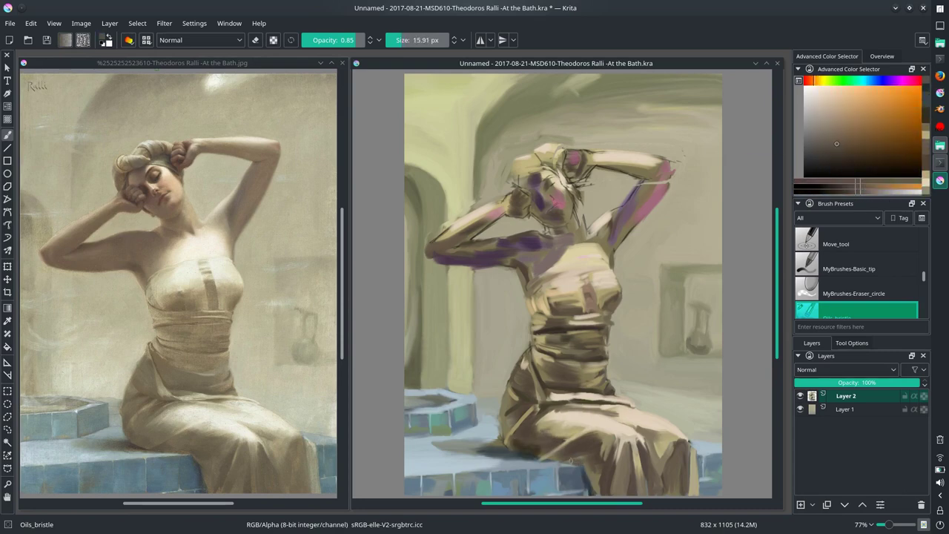
left_click(562, 450, "ctrl")
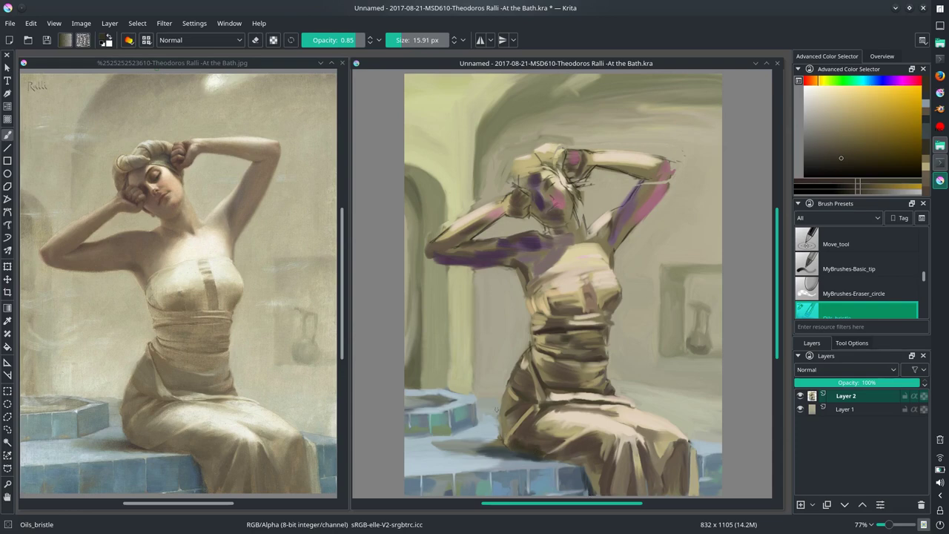
Step: Paste the copied arm, rotate it into a better angle and merge it into Layer 2
key("ctrl+v")
key("ctrl+t")
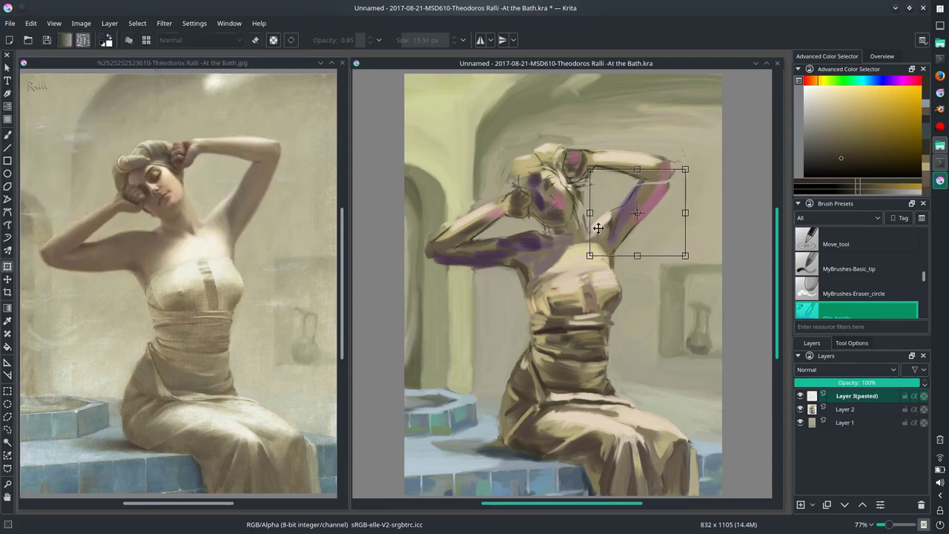
left_click_drag(598, 228, 615, 244)
key("Return")
key("ctrl+e")
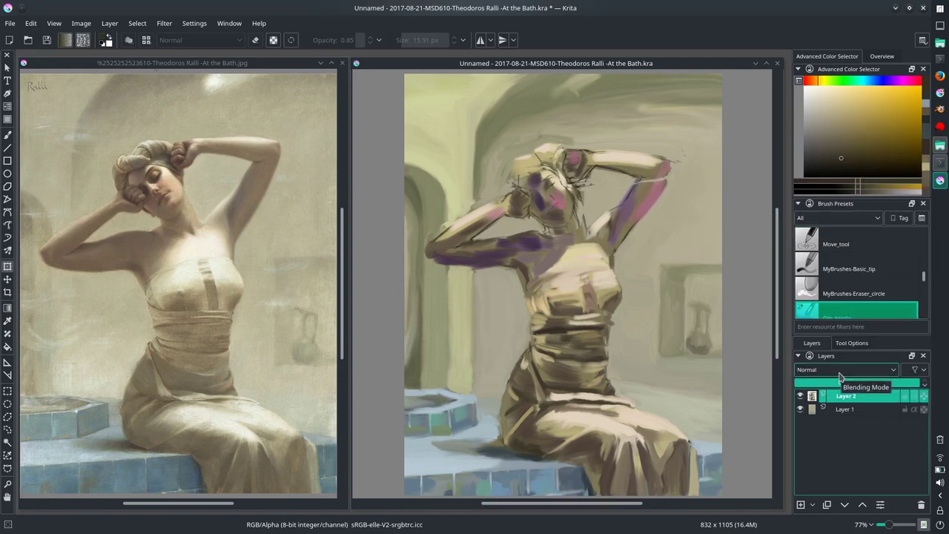
key("b")
Step: Zoom in and sample yellow-green, pale green and pale cyan tones from the wall
scroll(634, 356, "up", 1)
scroll(633, 356, "up", 2)
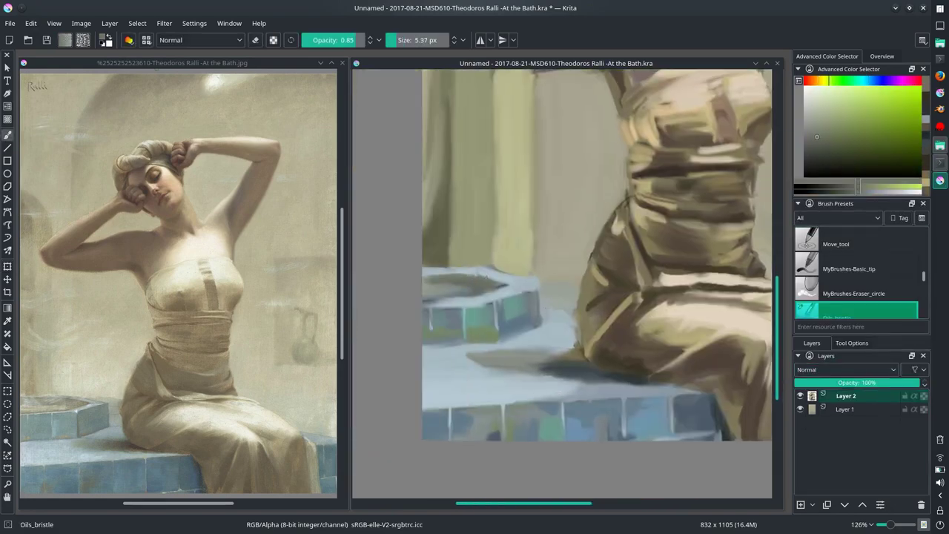
left_click(505, 264, "ctrl")
left_click(545, 278, "ctrl")
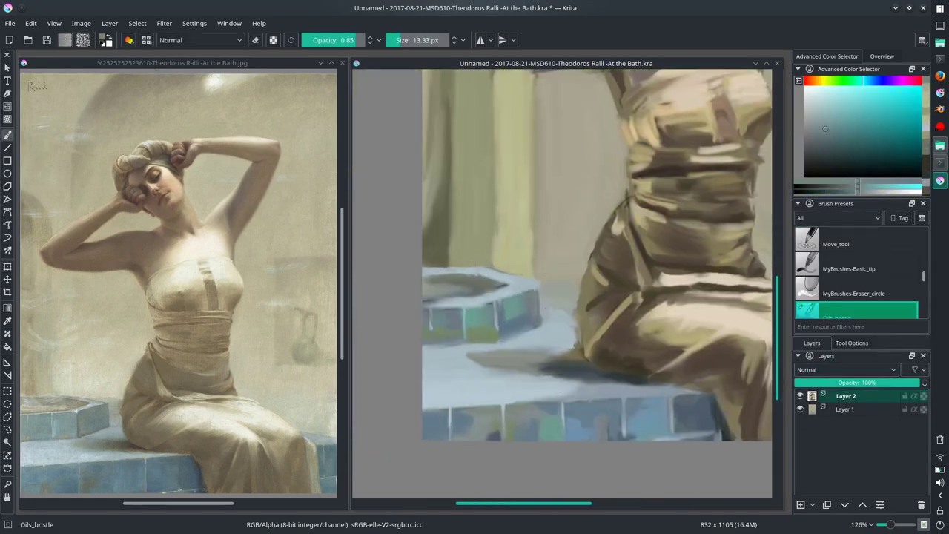
left_click(564, 262, "ctrl")
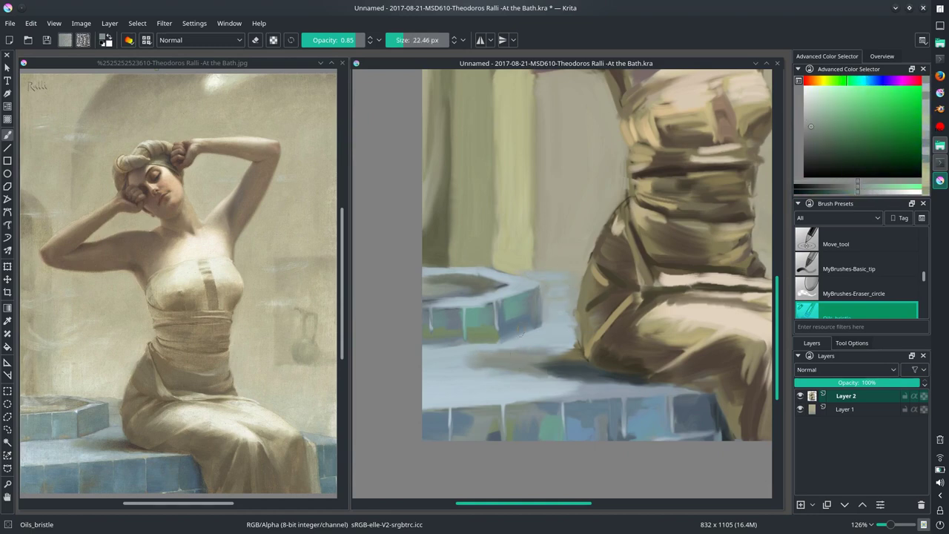
Step: Sample blue-grey, dark grey-green and light blue tones from the tiled ledge
left_click(675, 389, "ctrl")
left_click(426, 343, "ctrl")
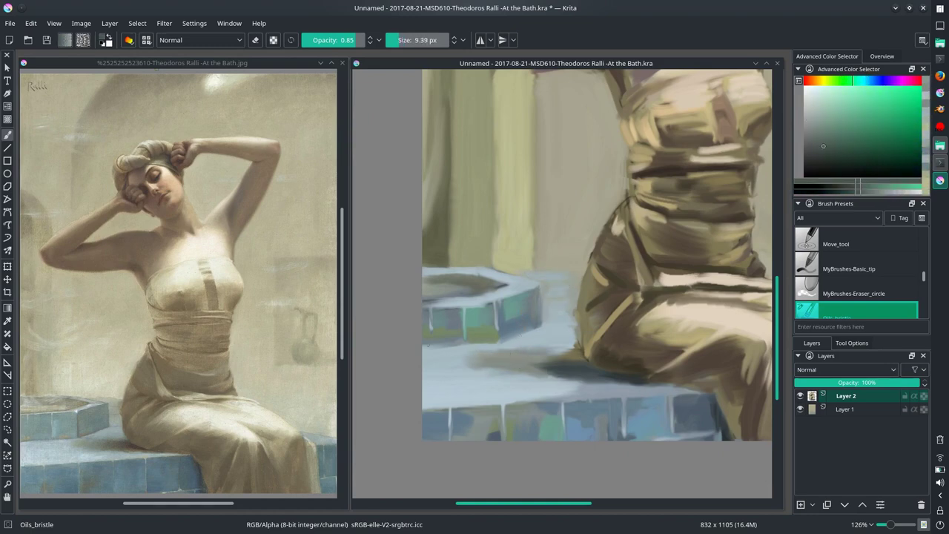
left_click(547, 317, "ctrl")
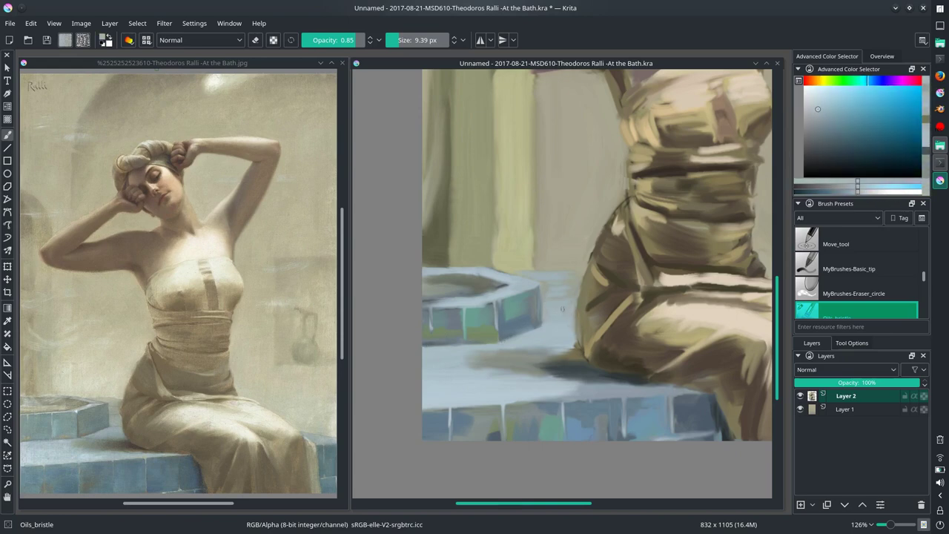
left_click(521, 354, "ctrl")
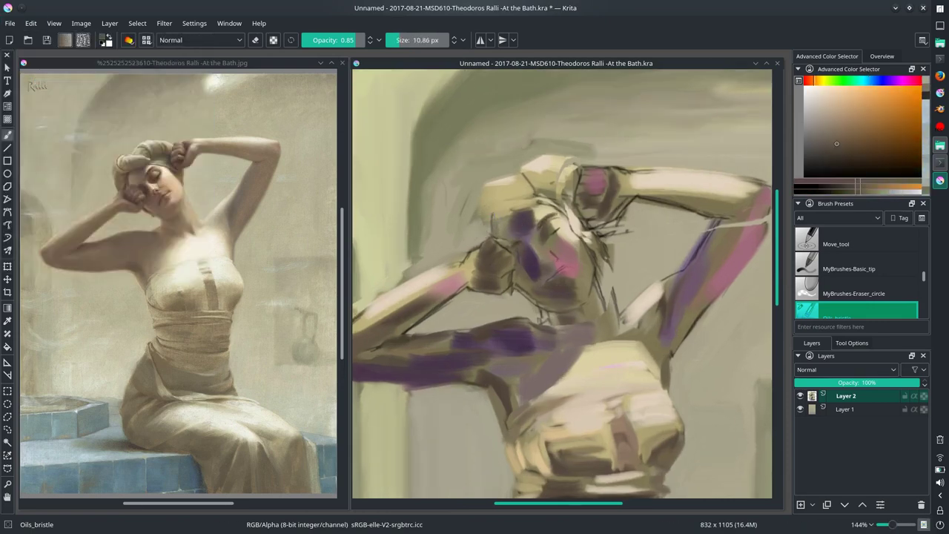
Step: Paint brown and yellow strokes around the head and shoulder
left_click(811, 83)
left_click(854, 136)
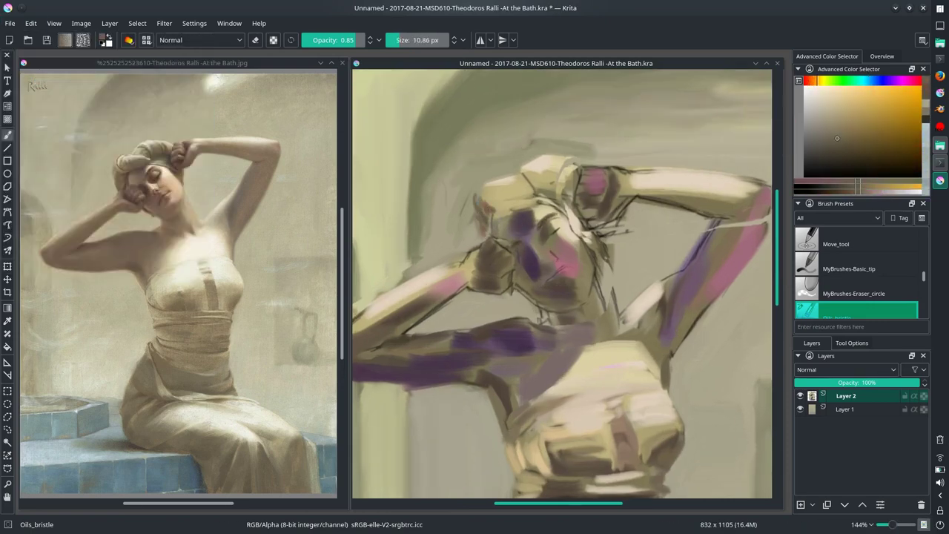
left_click(486, 223, "ctrl")
left_click(485, 236, "ctrl")
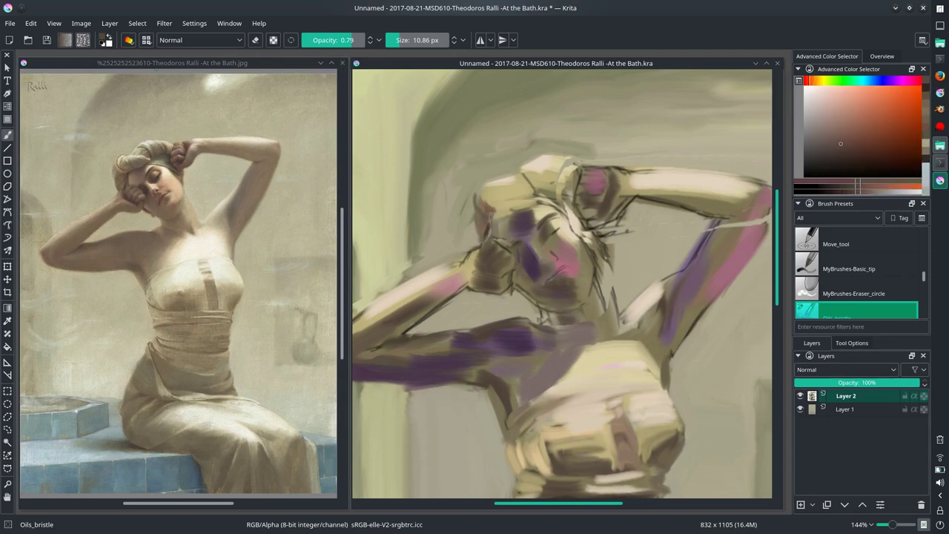
left_click(689, 452, "ctrl")
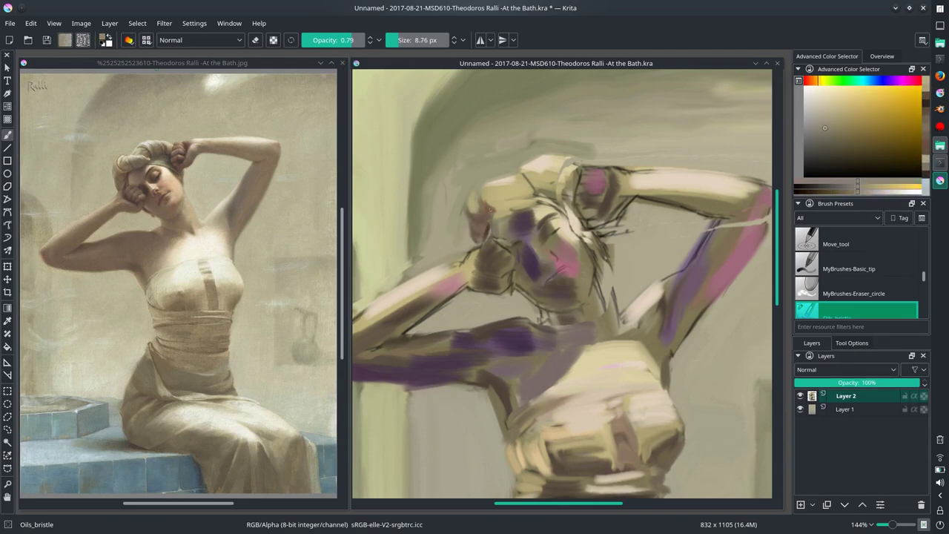
mouse_move(478, 186)
left_mouse_down()
mouse_move(482, 211)
mouse_move(513, 239)
mouse_move(521, 266)
left_mouse_up()
left_click_drag(473, 223, 464, 242)
Step: Lay light cream strokes on the head and hair bun
left_click(505, 183, "ctrl")
left_click_drag(489, 186, 519, 209)
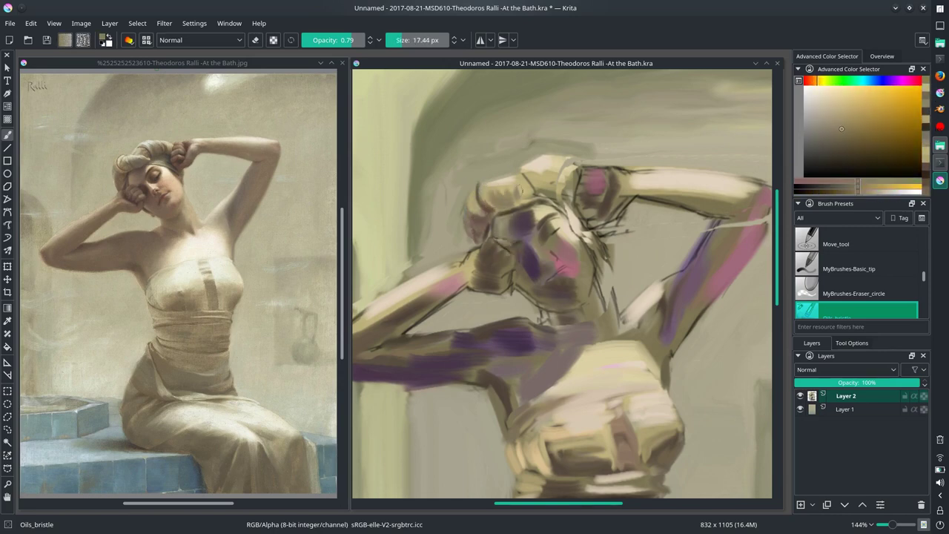
mouse_move(519, 171)
left_mouse_down()
mouse_move(534, 157)
mouse_move(564, 158)
left_mouse_up()
left_click_drag(512, 253, 530, 237)
key("bracketright")
key("bracketright")
Step: Add dark teal-grey strokes on the hair bun
left_click(549, 158, "ctrl")
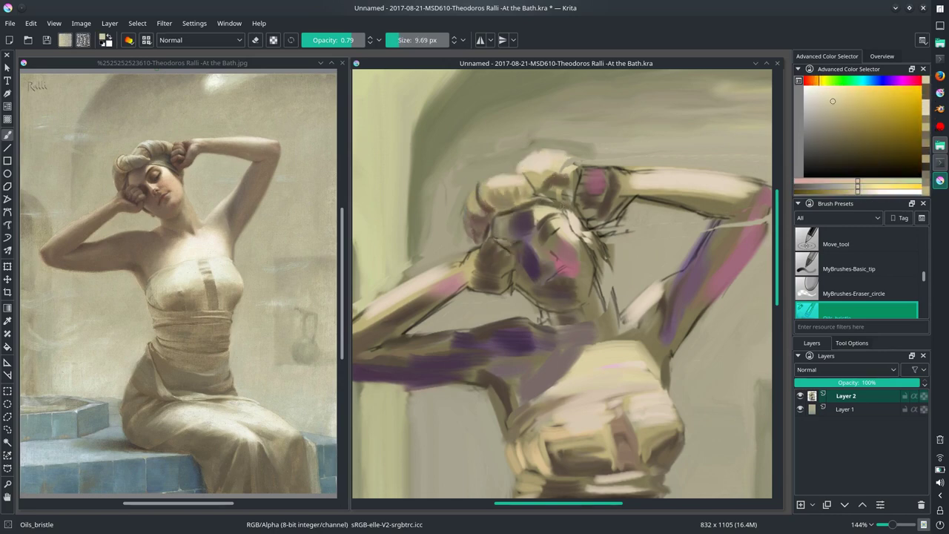
left_click(512, 194, "ctrl")
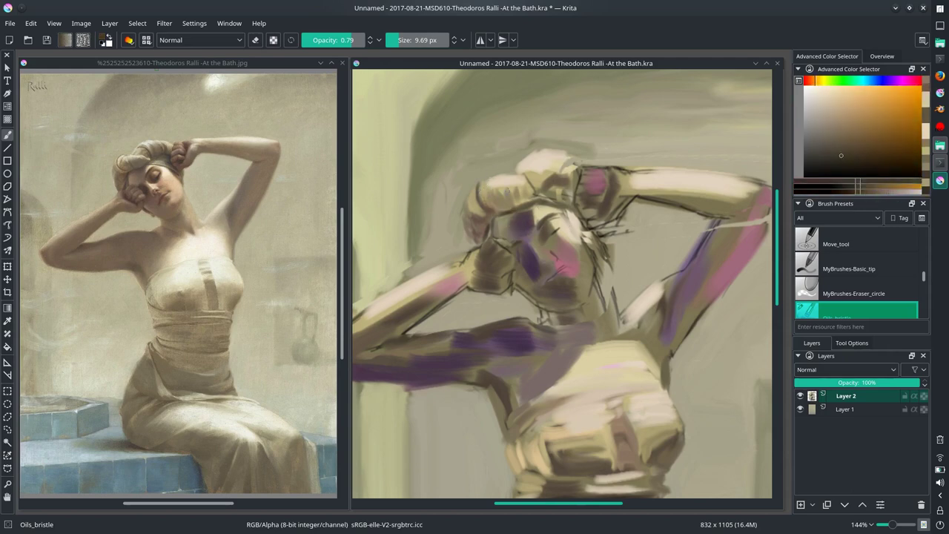
mouse_move(499, 186)
left_mouse_down()
mouse_move(523, 204)
mouse_move(516, 200)
left_mouse_up()
left_click_drag(551, 185, 575, 208)
left_click_drag(538, 169, 571, 215)
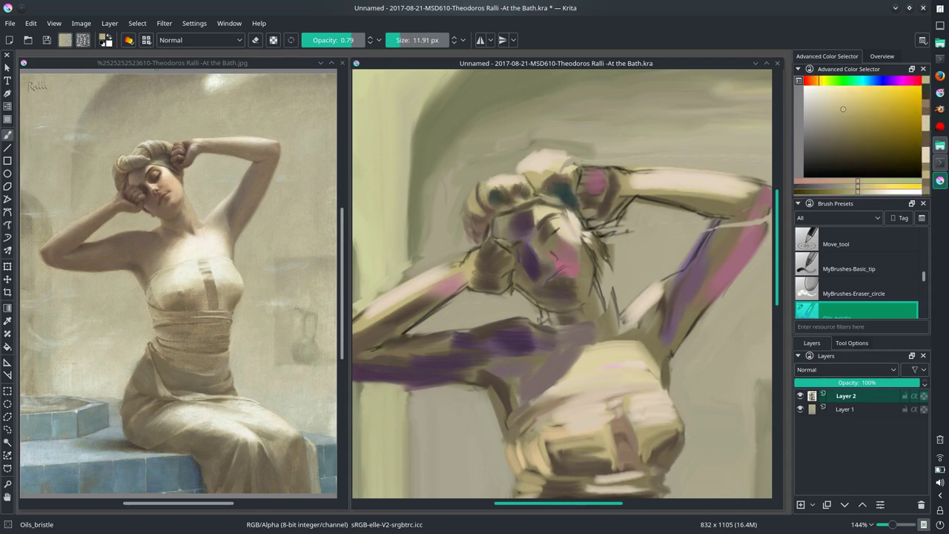
left_click(564, 194, "ctrl")
key("bracketleft")
key("bracketleft")
key("bracketleft")
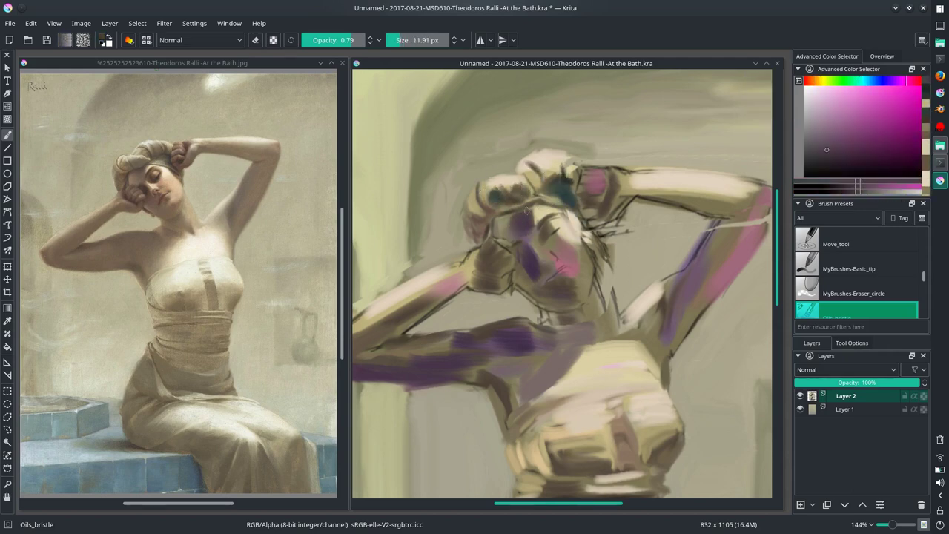
Step: Sample beige, mauve and brown tones from the face and head, shrinking the brush
left_click(812, 80)
left_click(836, 110)
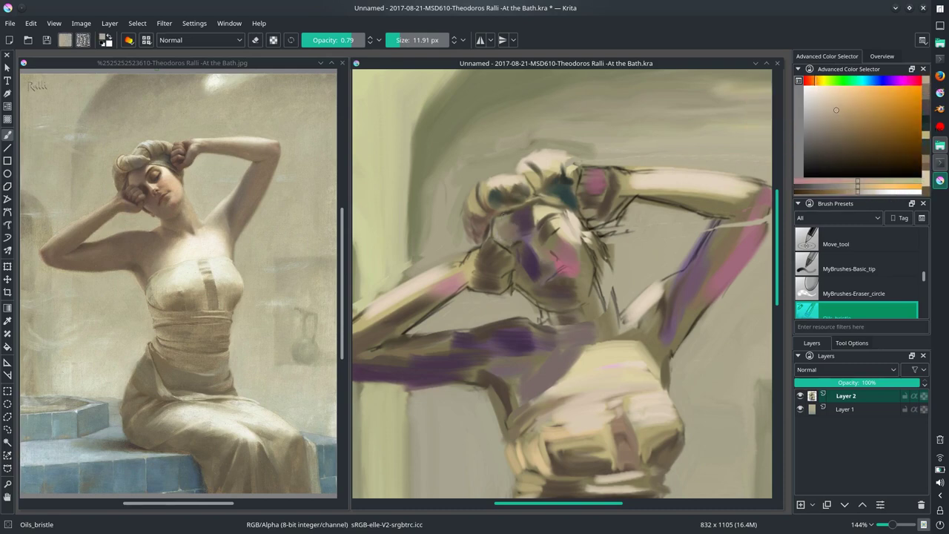
left_click(528, 257, "ctrl")
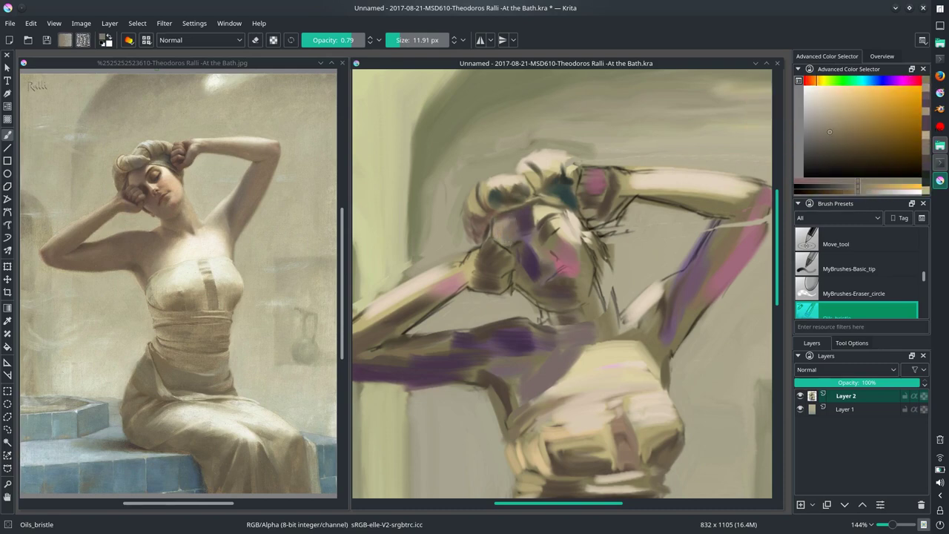
left_click(517, 220, "ctrl")
left_click(514, 216, "ctrl")
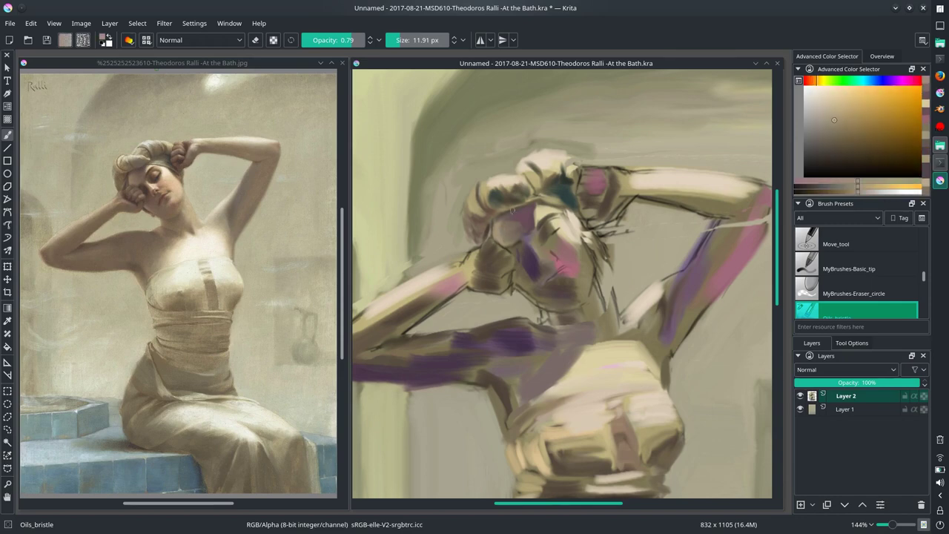
key("bracketleft")
key("bracketleft")
key("bracketleft")
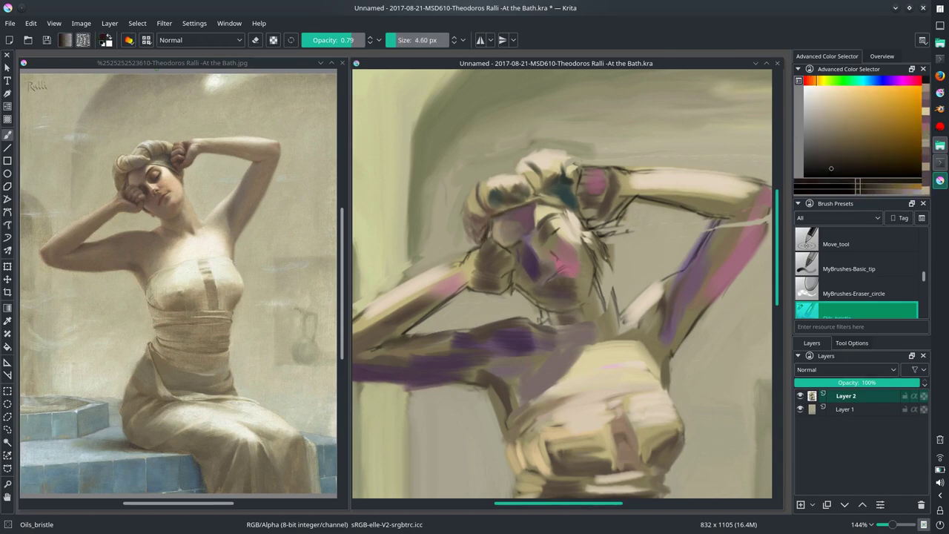
left_click(483, 226, "ctrl")
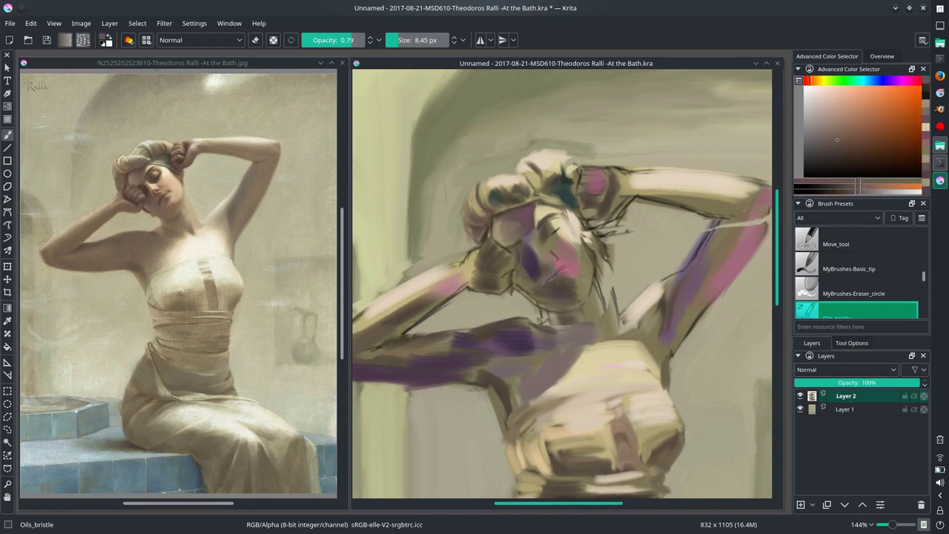
left_click(471, 205, "ctrl")
Step: Paint light beige and greenish-grey strokes across the top of the head
key("bracketright")
key("bracketright")
key("bracketright")
left_click_drag(519, 147, 591, 147)
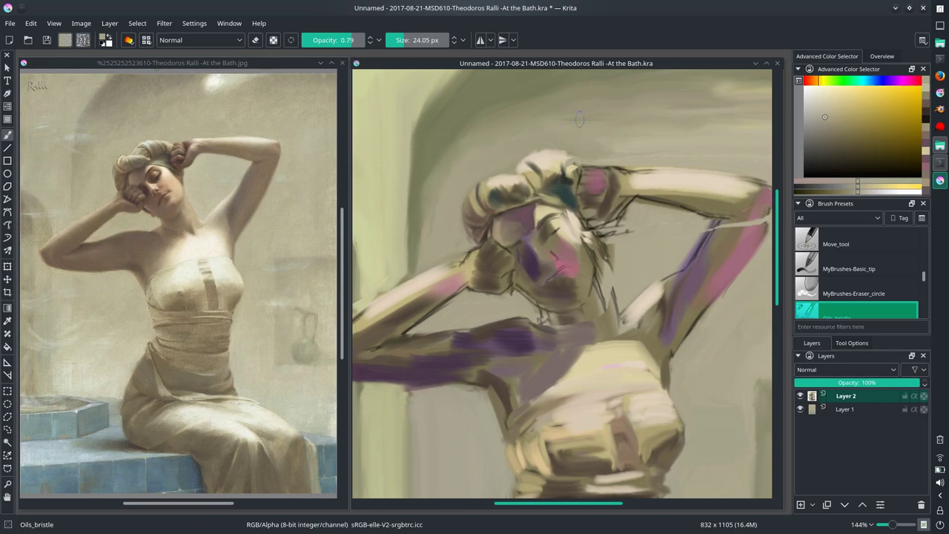
left_click(519, 160, "ctrl")
left_click_drag(505, 172, 562, 147)
key("bracketleft")
key("bracketleft")
left_click(488, 200, "ctrl")
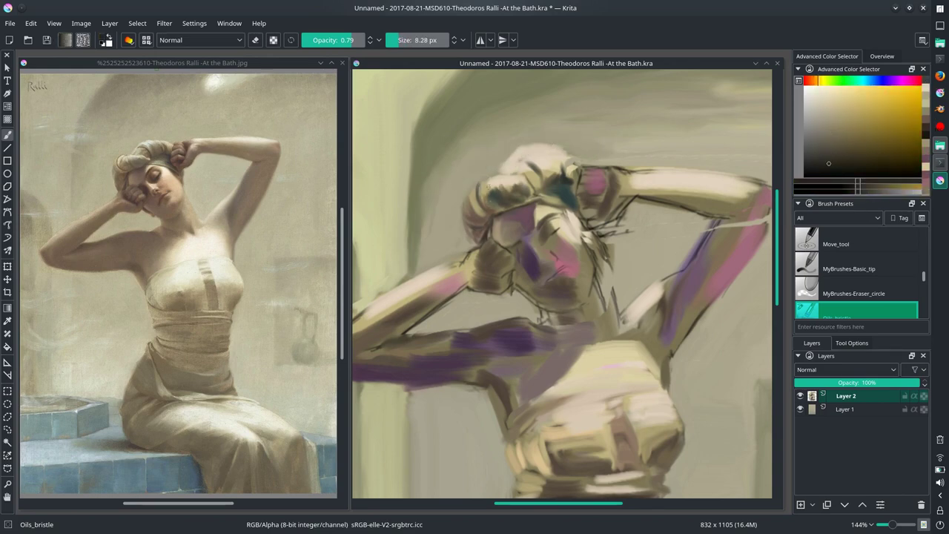
Step: Shrink the brush to about 6 px and sample greenish grey and brown-orange tones
key("bracketleft")
left_click(494, 178, "ctrl")
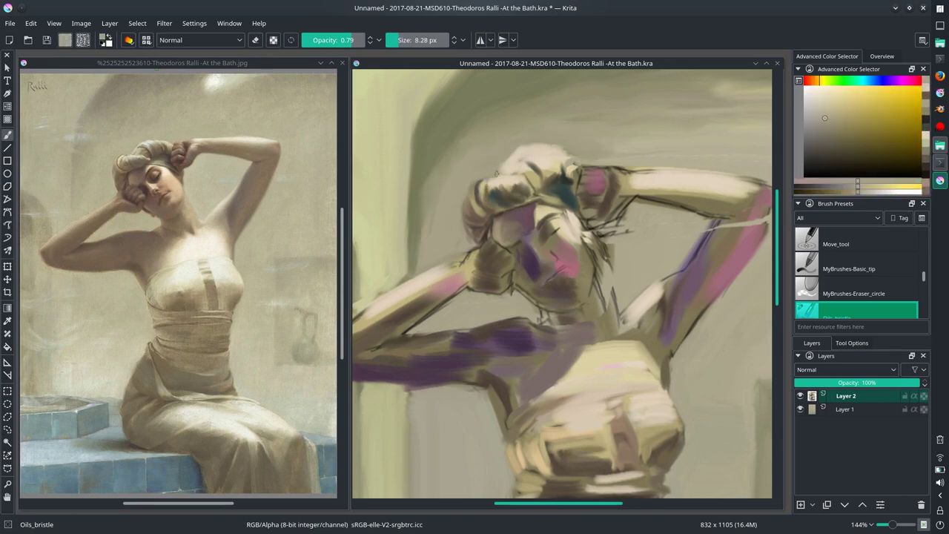
left_click(507, 224, "ctrl")
key("bracketleft")
key("bracketleft")
left_click(507, 225, "ctrl")
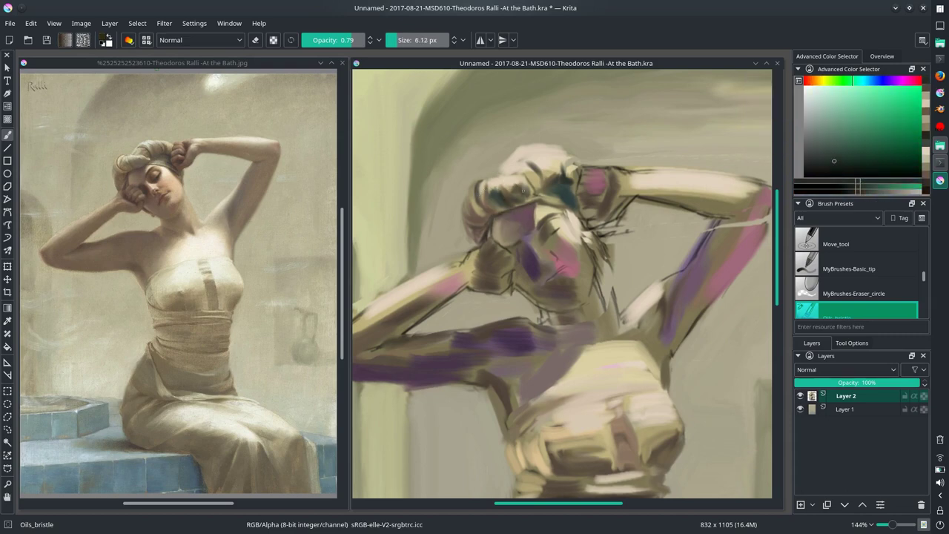
left_click(523, 190, "ctrl")
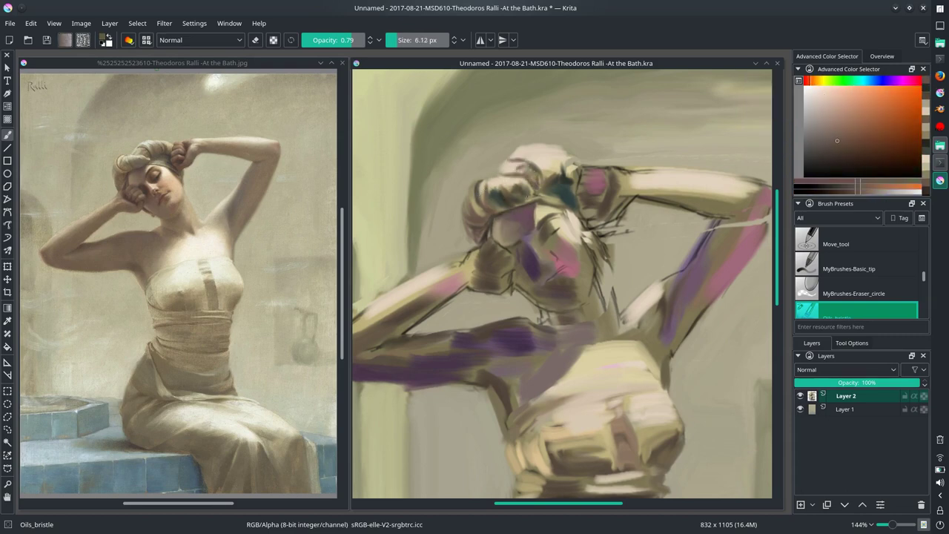
Step: Sample cream, reddish-brown and yellow-orange tones for the face
left_click(524, 193, "ctrl")
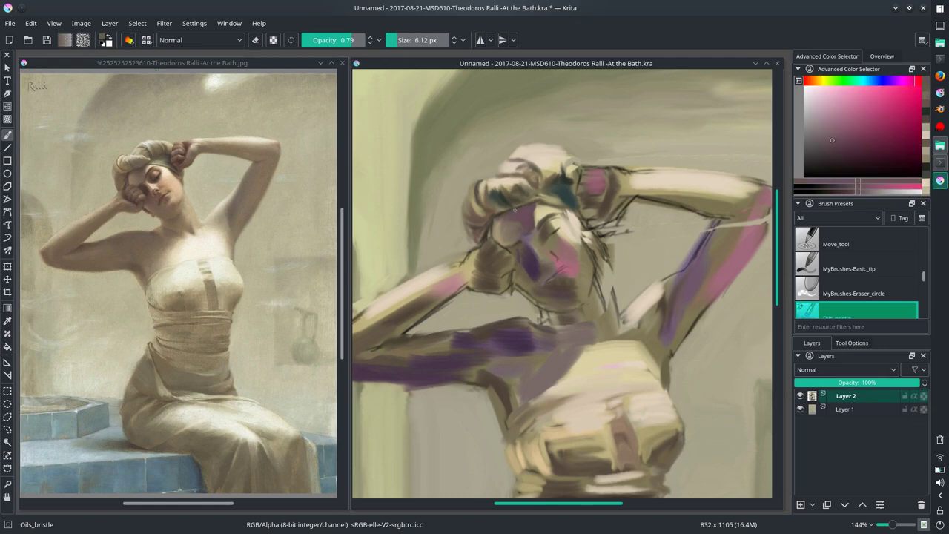
left_click(533, 211, "ctrl")
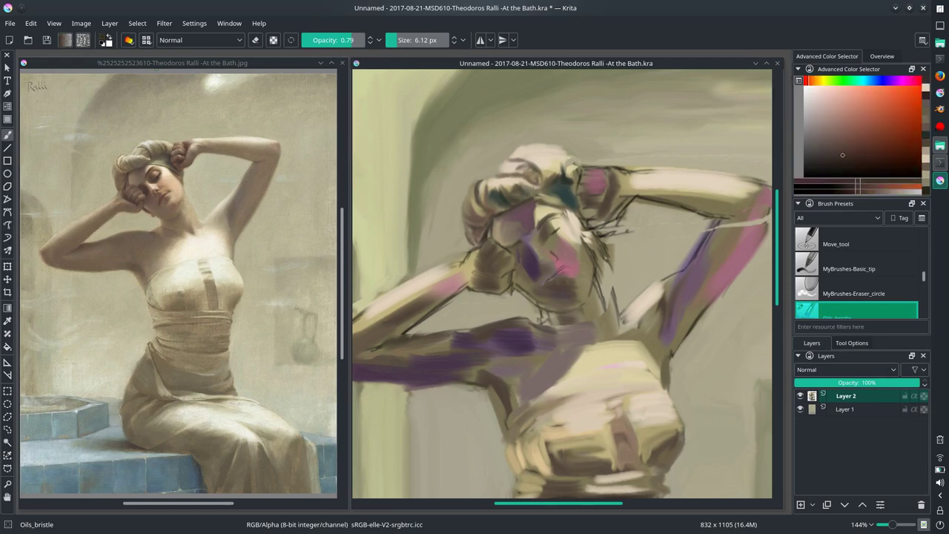
left_click(473, 232, "ctrl")
left_click(519, 245, "ctrl")
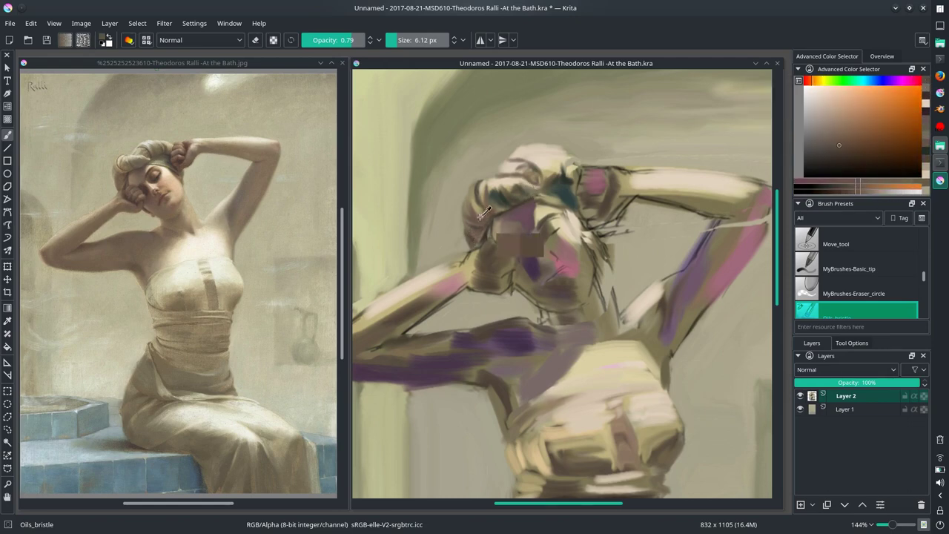
left_click(519, 244, "ctrl")
Step: Work the hair wrap with dark olive green and teal tones
left_click(558, 194, "ctrl")
left_click(553, 182, "ctrl")
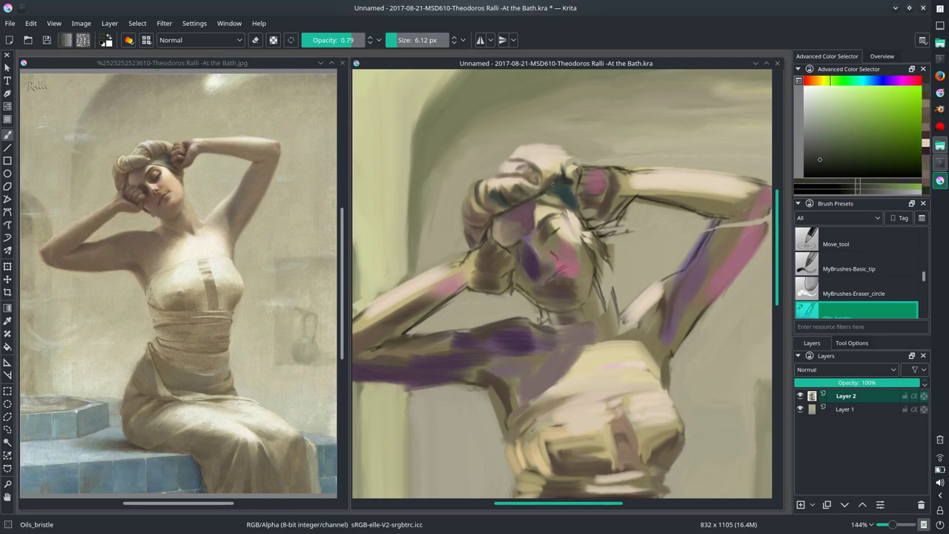
left_click(569, 213, "ctrl")
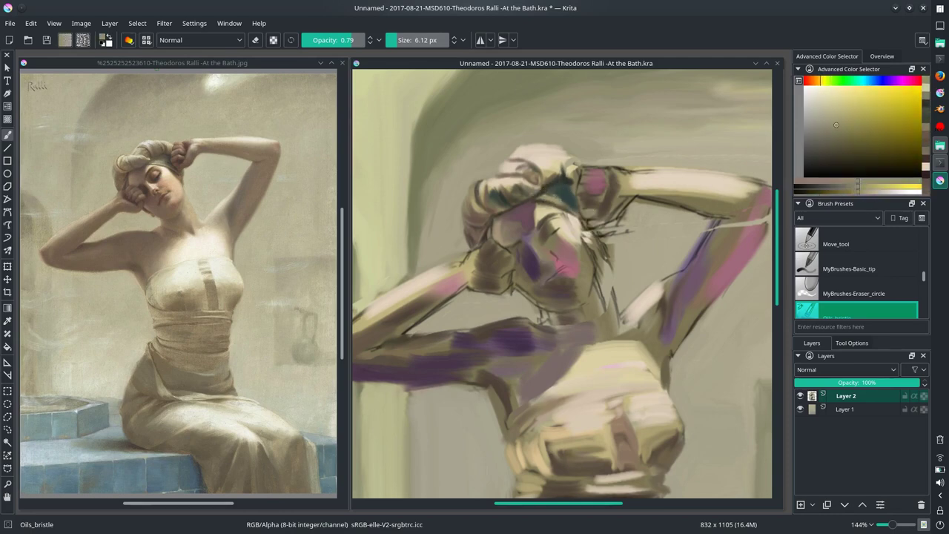
left_click(559, 196, "ctrl")
left_click(559, 195, "ctrl")
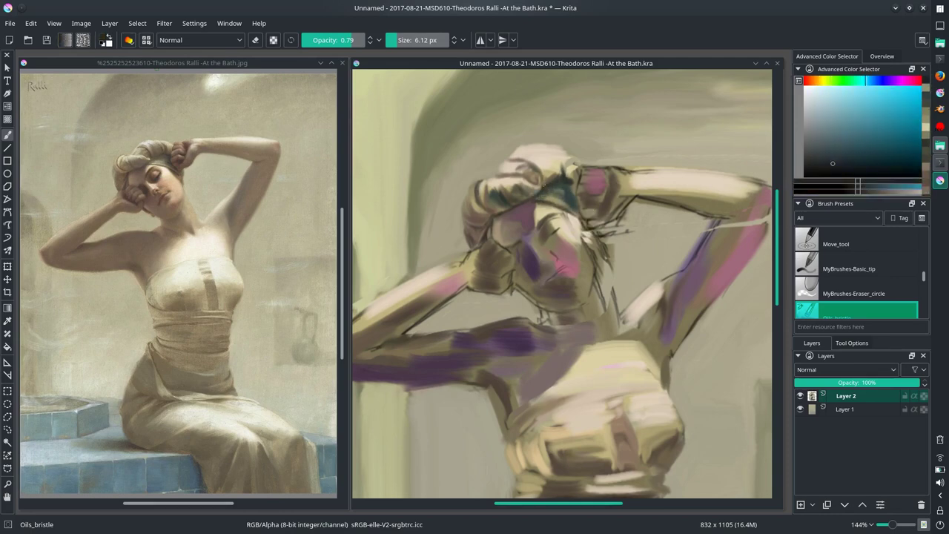
left_click(541, 194, "ctrl")
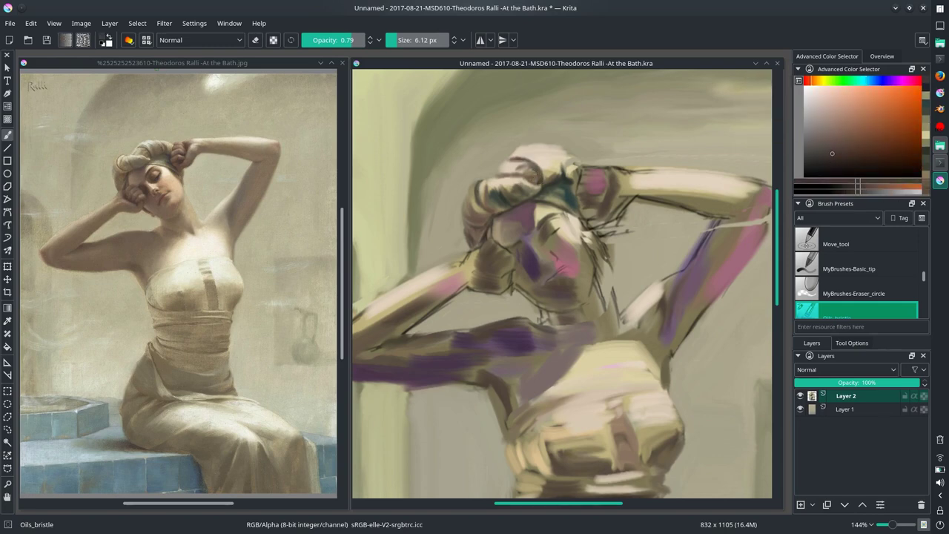
Step: Add peach, brown-grey and orange strokes, then near-black accents around the features
left_click(528, 165, "ctrl")
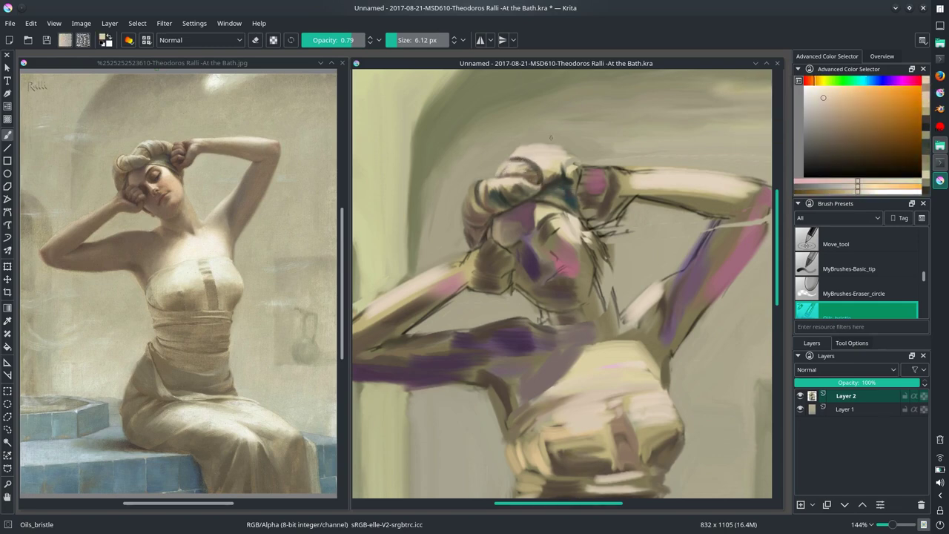
left_click(552, 164, "ctrl")
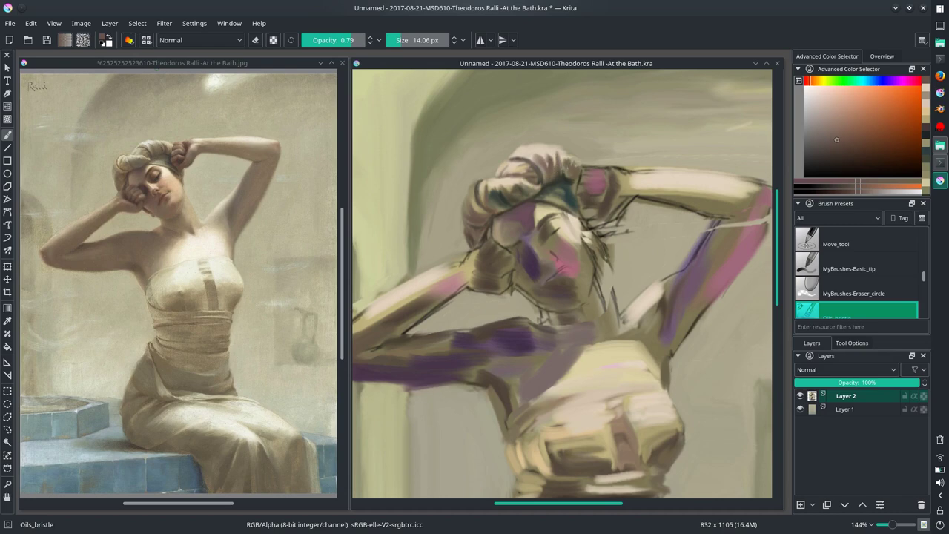
left_click(551, 180, "ctrl")
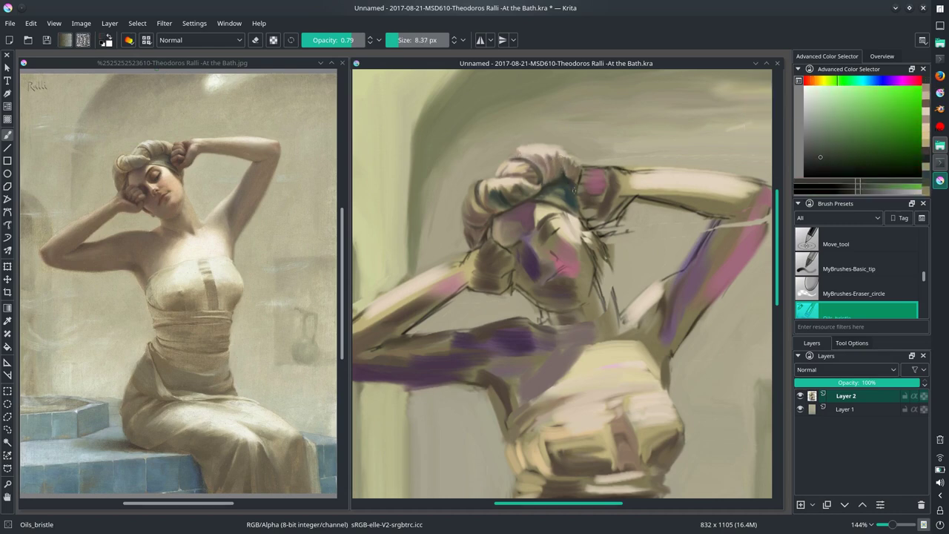
left_click(556, 147, "ctrl")
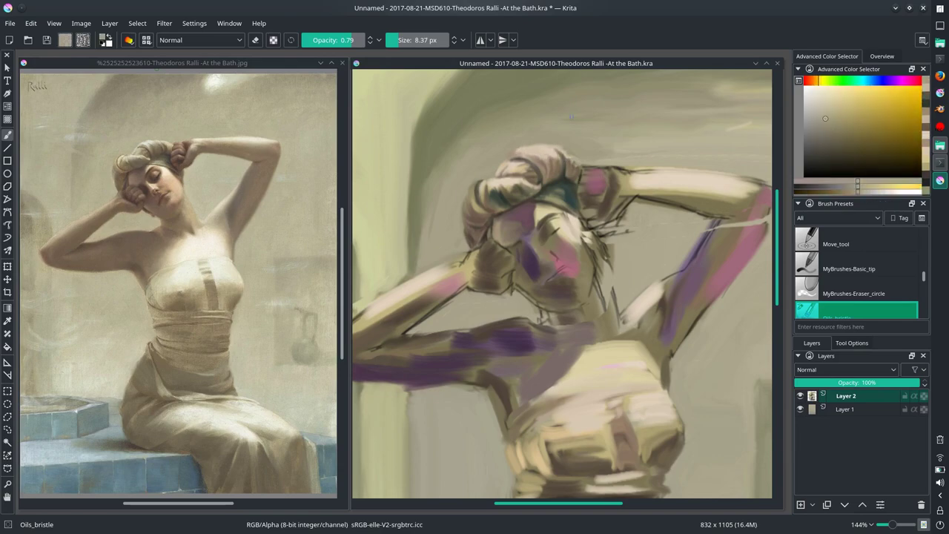
left_click(567, 154, "ctrl")
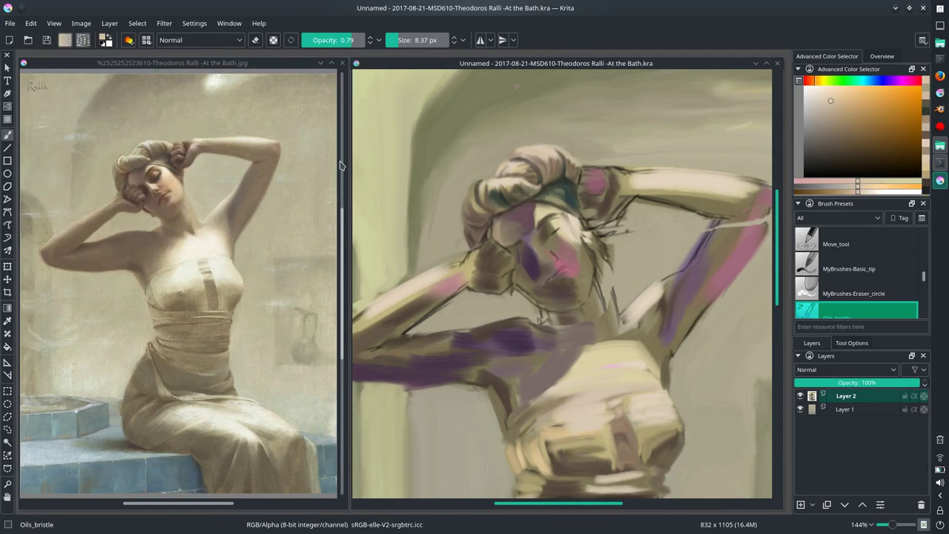
left_click(533, 221, "ctrl")
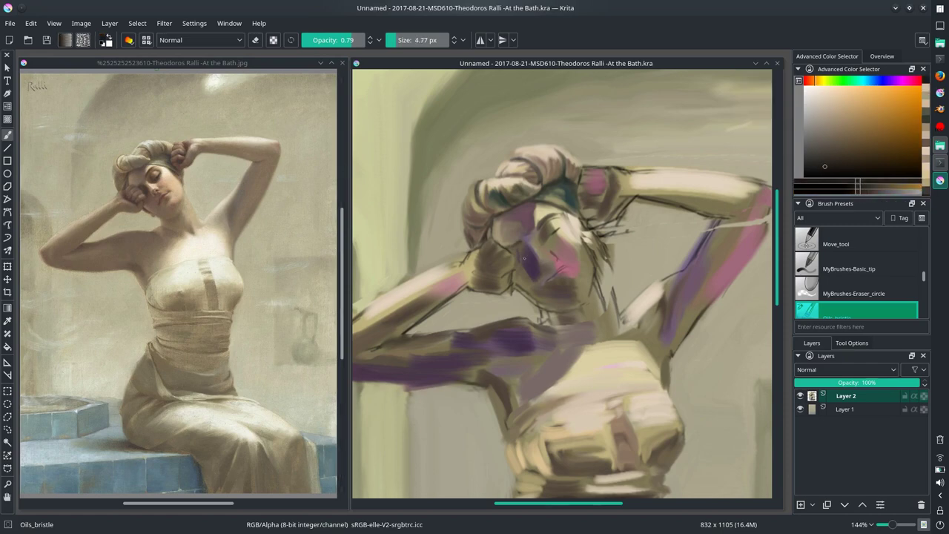
left_click(580, 255, "ctrl")
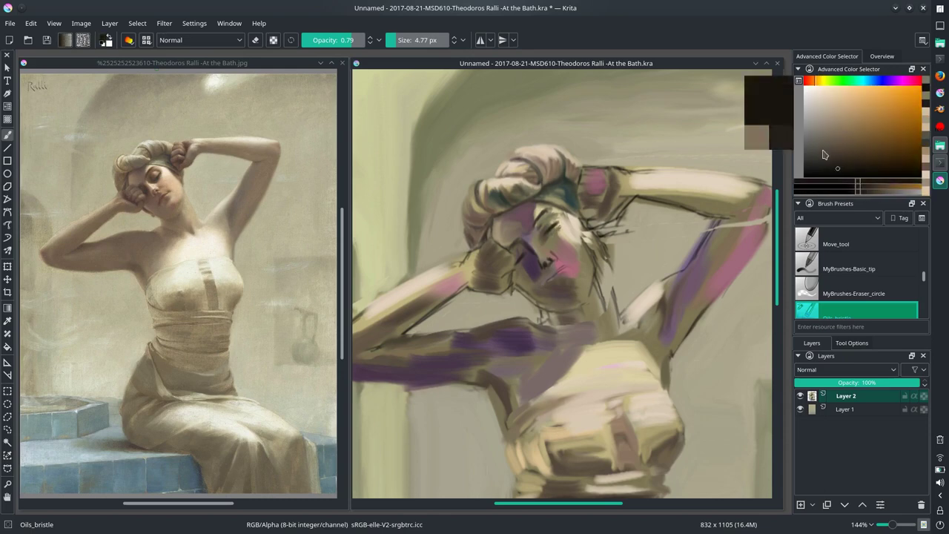
Step: Draw thin dark contour lines by the neck and under the raised arm with a smaller brush
key("6")
key("5")
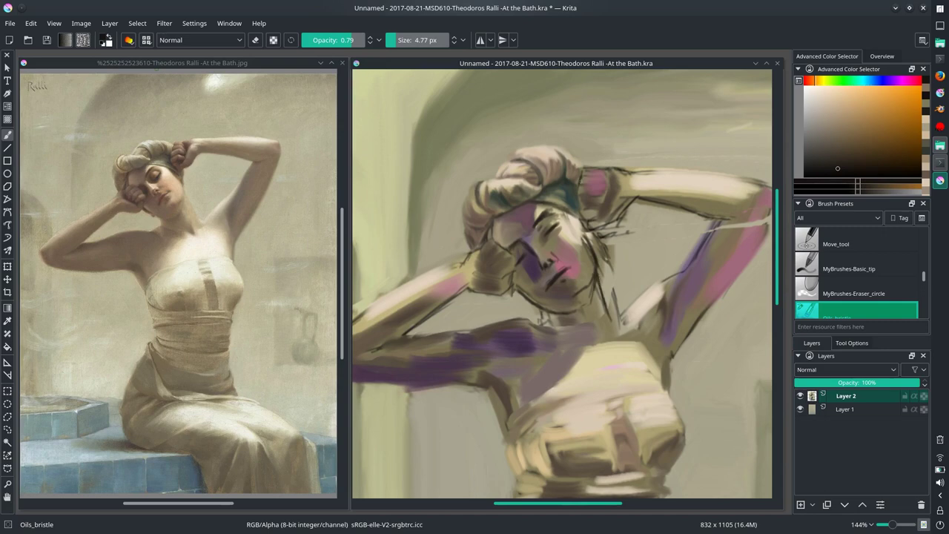
left_click(593, 245, "ctrl")
key("bracketleft")
key("bracketleft")
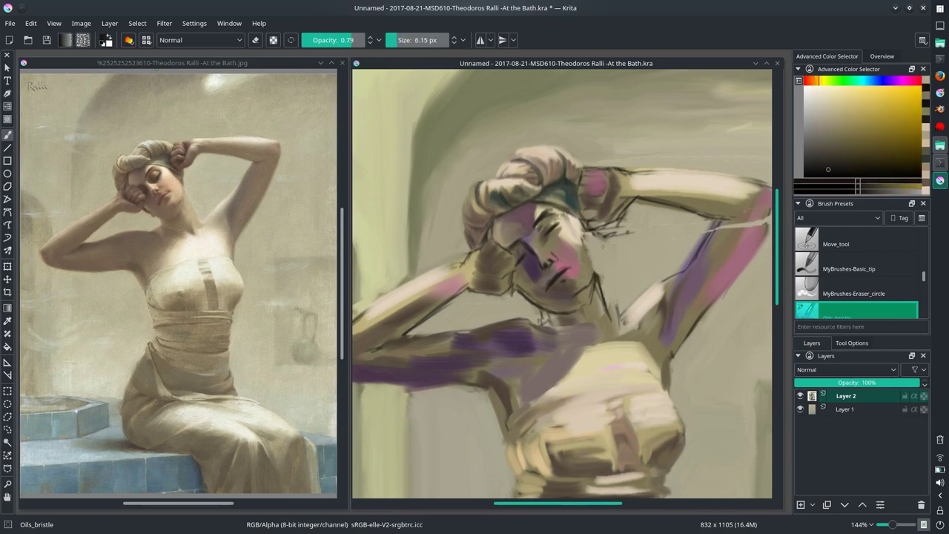
left_click_drag(602, 248, 597, 271)
left_click(615, 238, "ctrl")
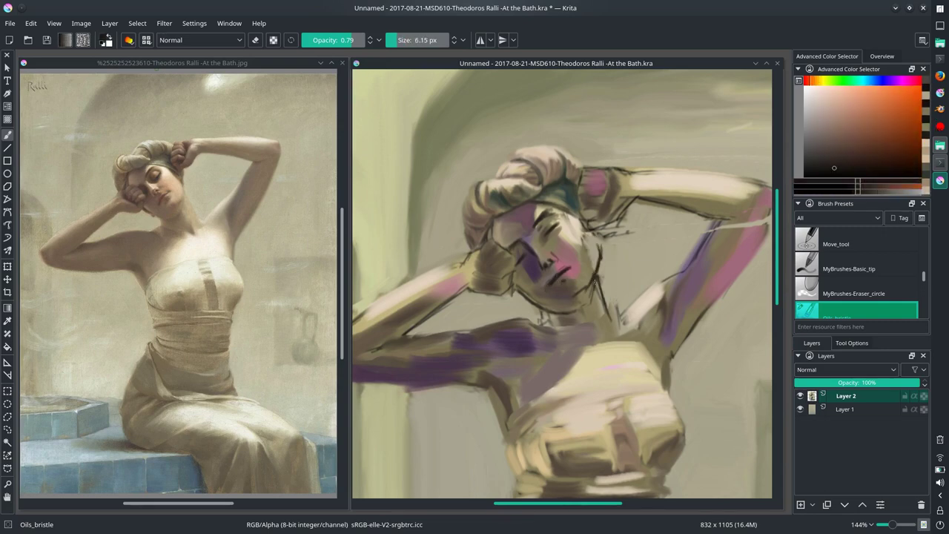
mouse_move(519, 291)
left_mouse_down()
mouse_move(533, 304)
mouse_move(457, 331)
mouse_move(537, 326)
left_mouse_up()
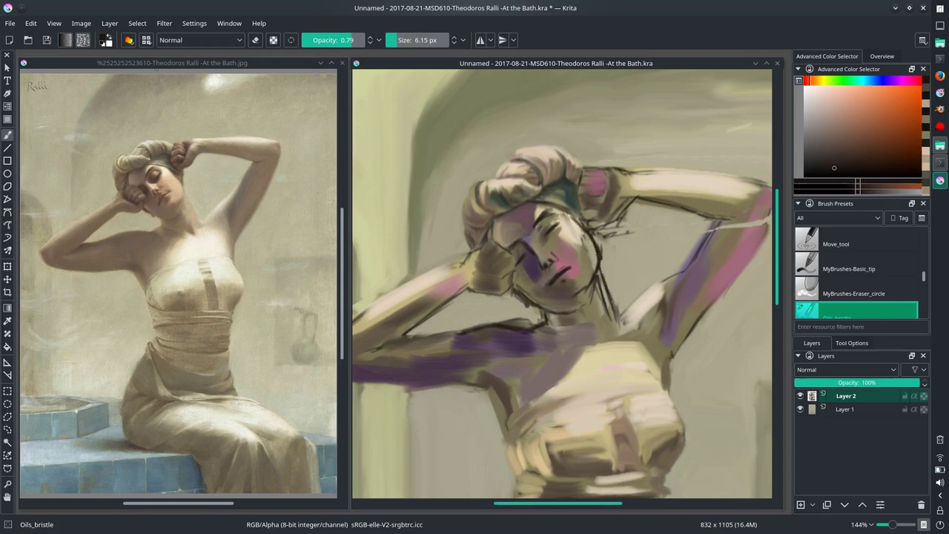
left_click(651, 276, "ctrl")
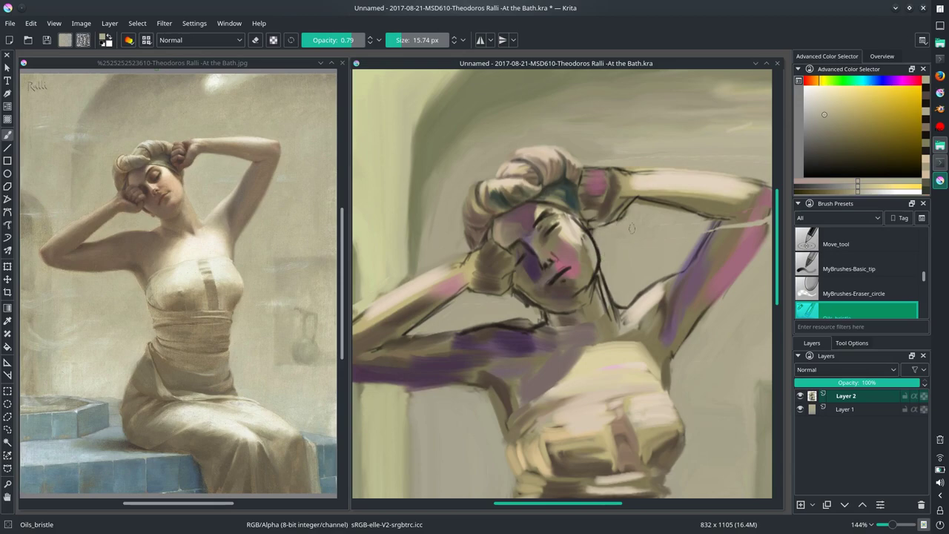
Step: Zoom in and nudge the selected hand area on the head slightly upward
key("2")
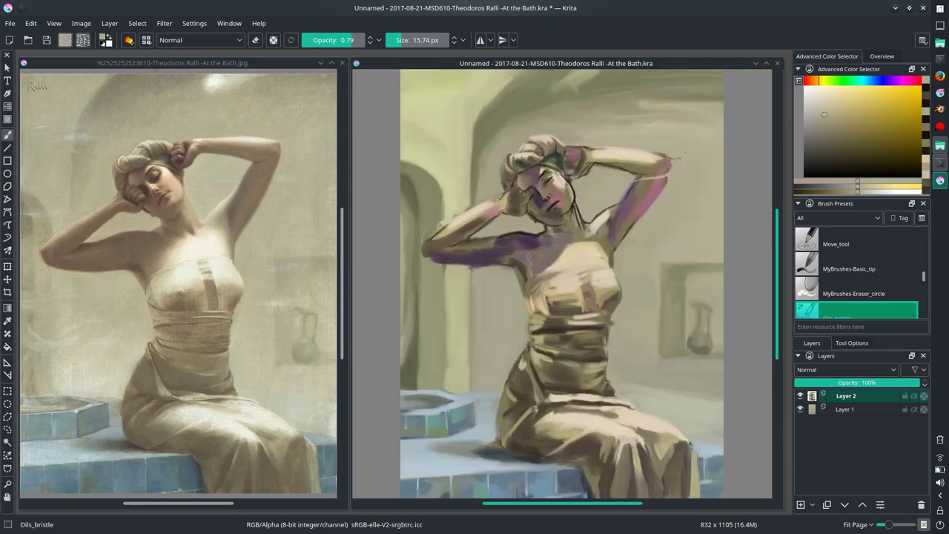
scroll(528, 256, "up", 5)
left_click(9, 23)
key("Escape")
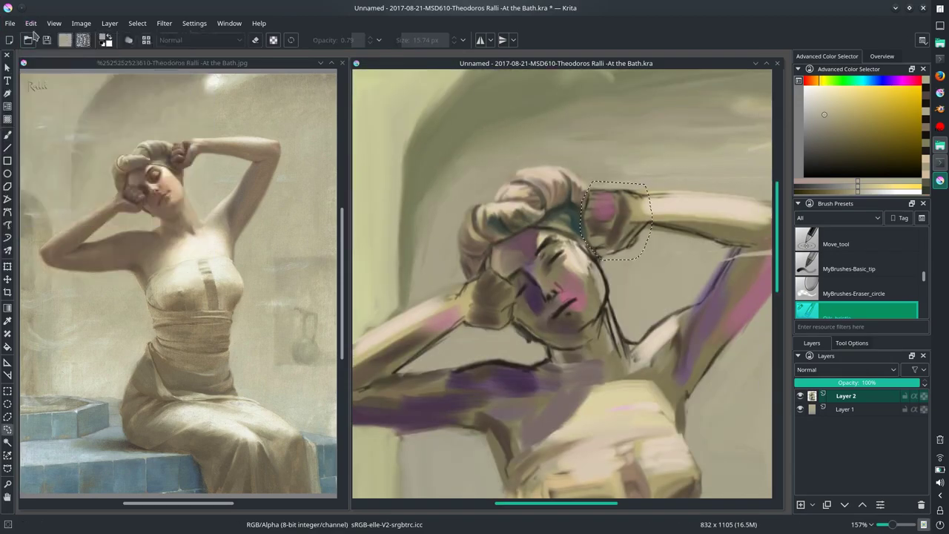
key("t")
left_click_drag(753, 272, 751, 263)
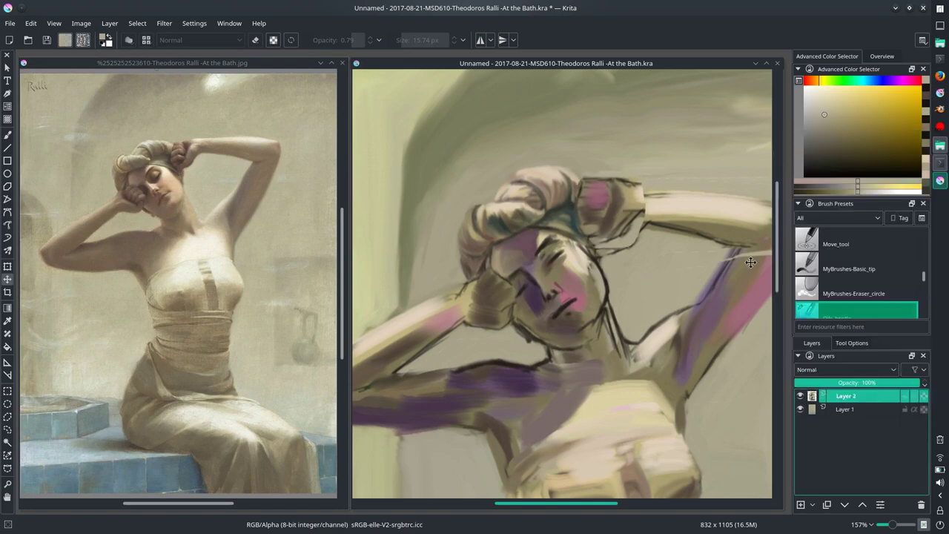
key("b")
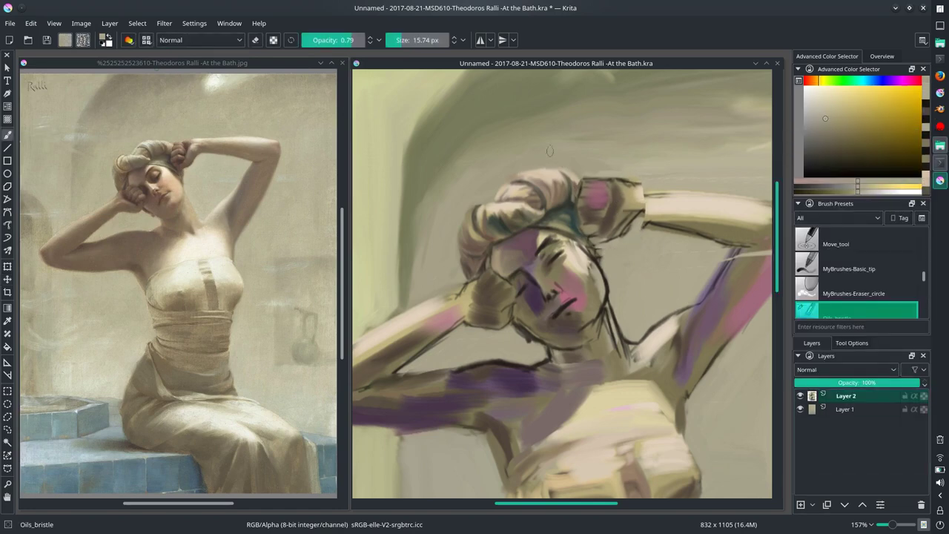
Step: Paint hand details in sampled dark, orange and yellow tones with a smaller brush
left_click_drag(550, 151, 487, 150)
key("bracketleft")
key("bracketleft")
key("bracketleft")
left_click(843, 169)
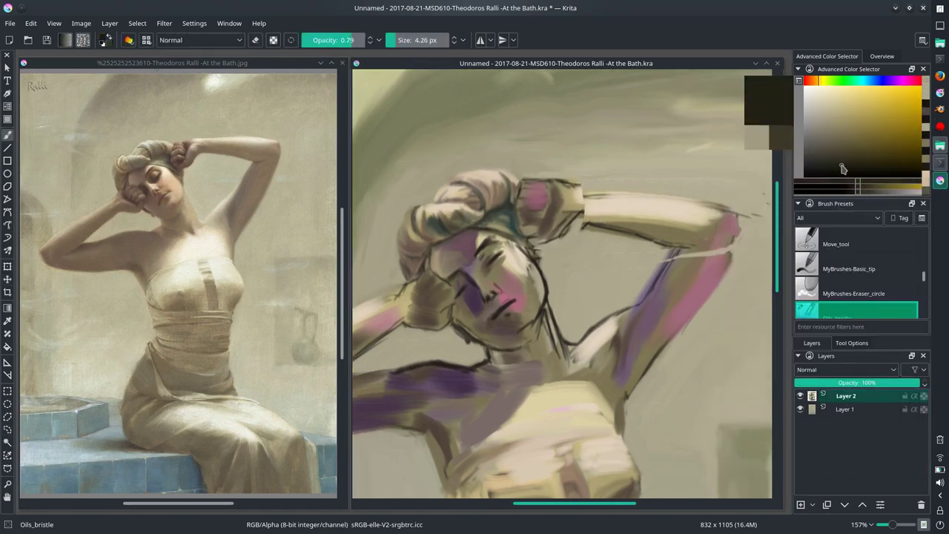
left_click(556, 222, "ctrl")
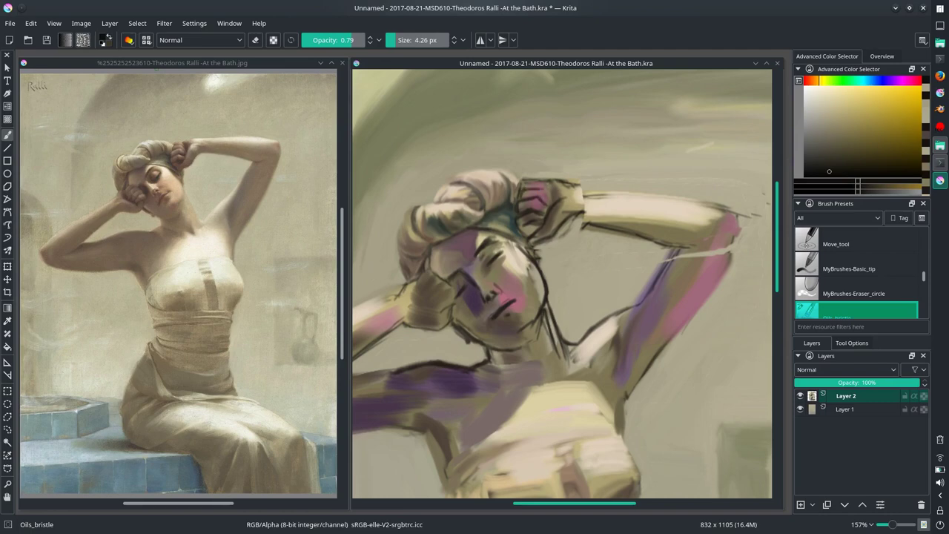
left_click(523, 215, "ctrl")
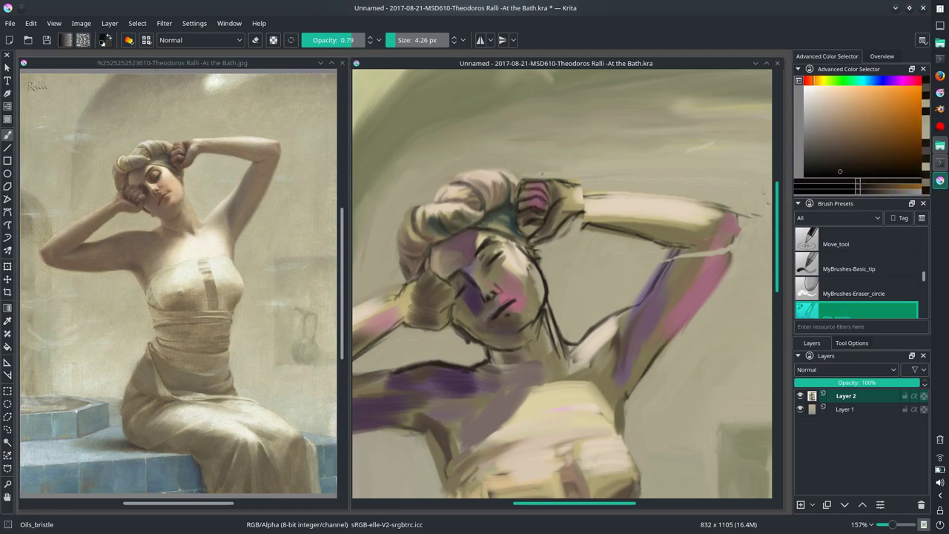
left_click(538, 180, "ctrl")
left_click_drag(519, 178, 552, 178)
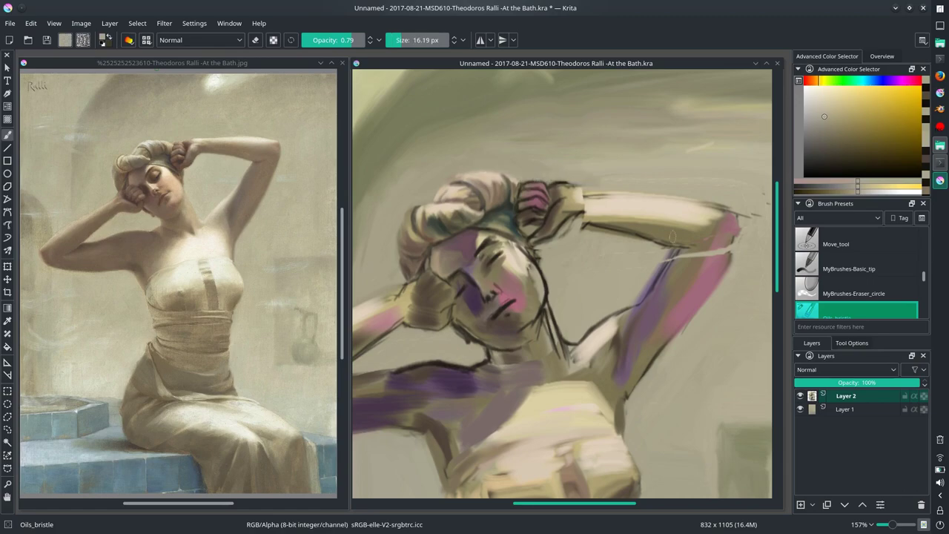
key("2")
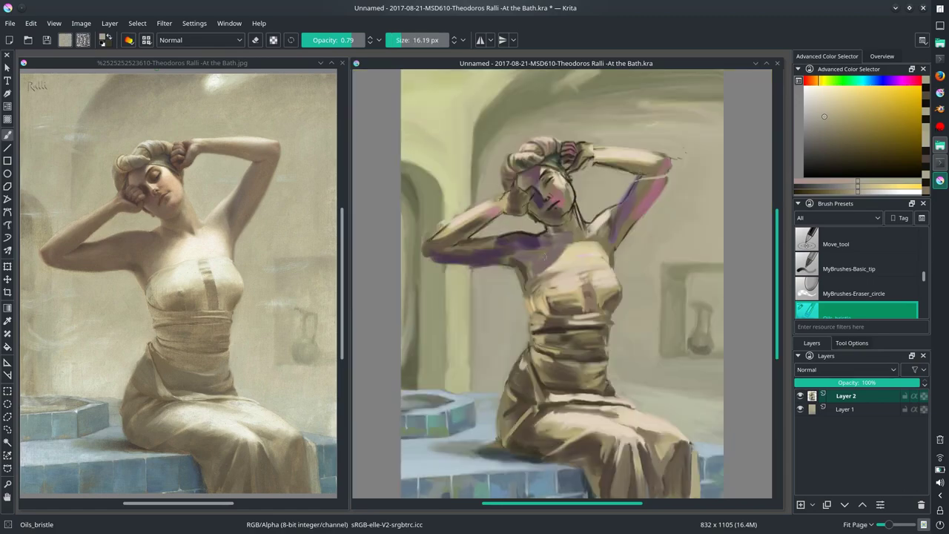
Step: Outline the fingers near the face in a dark colour with a smaller brush
left_click(582, 258, "ctrl")
scroll(583, 258, "up", 5)
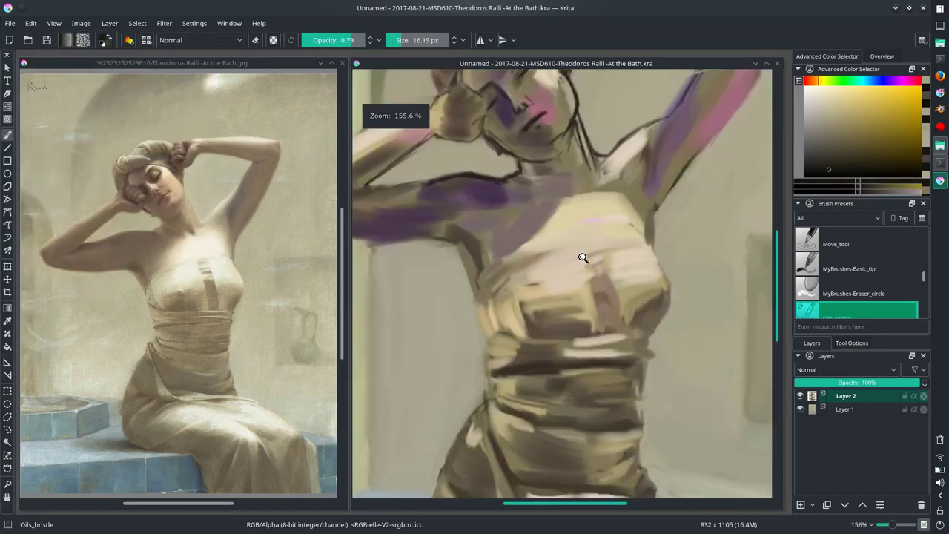
left_click_drag(583, 258, 548, 258)
left_click_drag(461, 311, 478, 323)
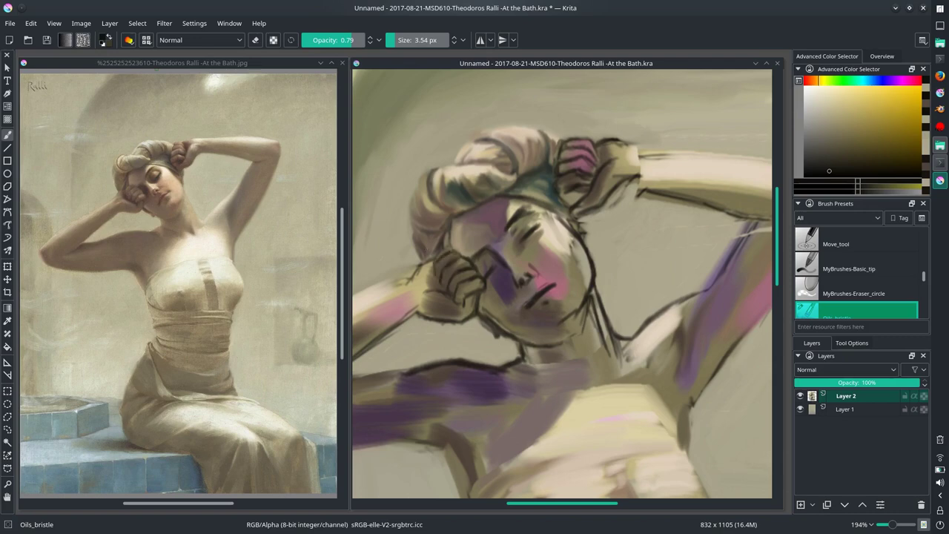
key("2")
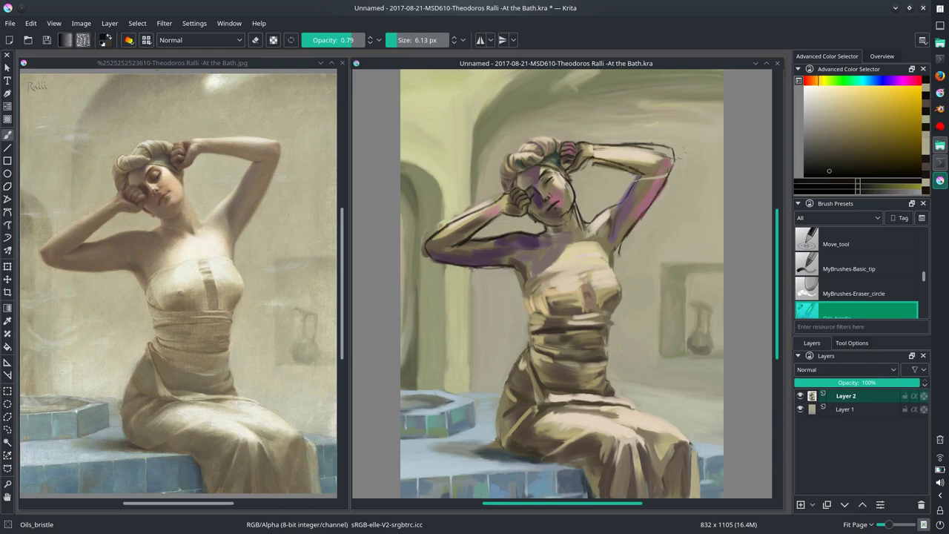
Step: Draw a near-black outline along the woman's raised arm
left_click(657, 146, "ctrl")
left_click(672, 152, "ctrl")
left_click_drag(636, 146, 674, 152)
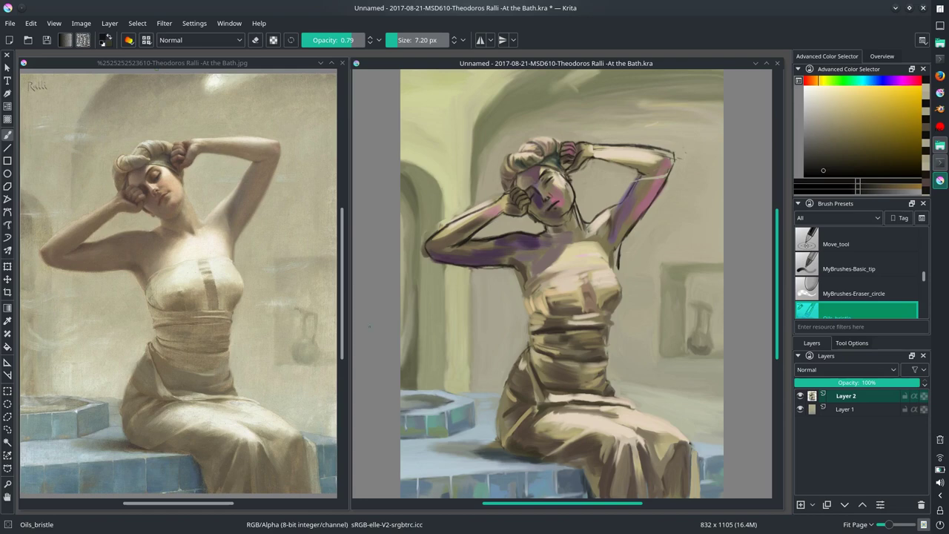
Step: Lasso the lower body, paste a copy as a new layer and transform it wider
left_click(7, 429)
key("ctrl+c")
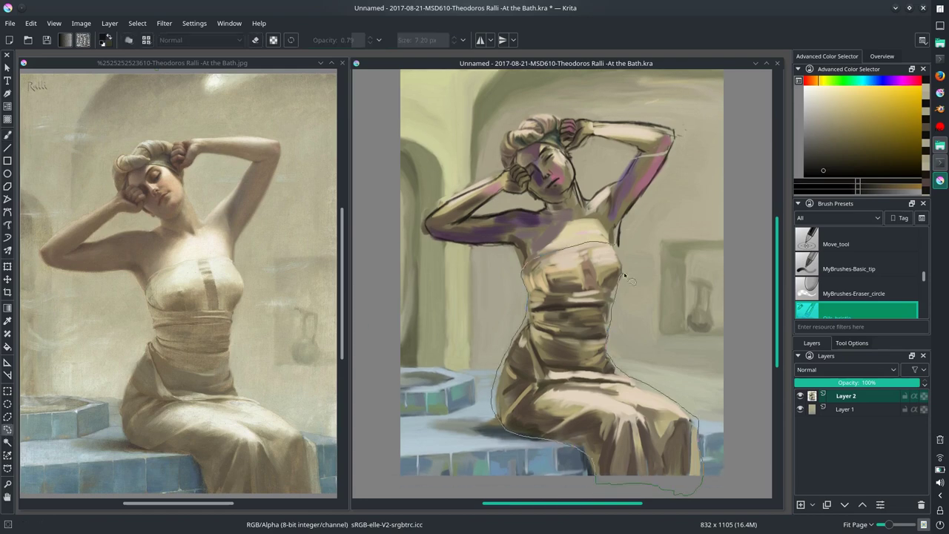
left_click(30, 23)
left_click(44, 127)
key("ctrl+t")
left_click_drag(714, 358, 718, 358)
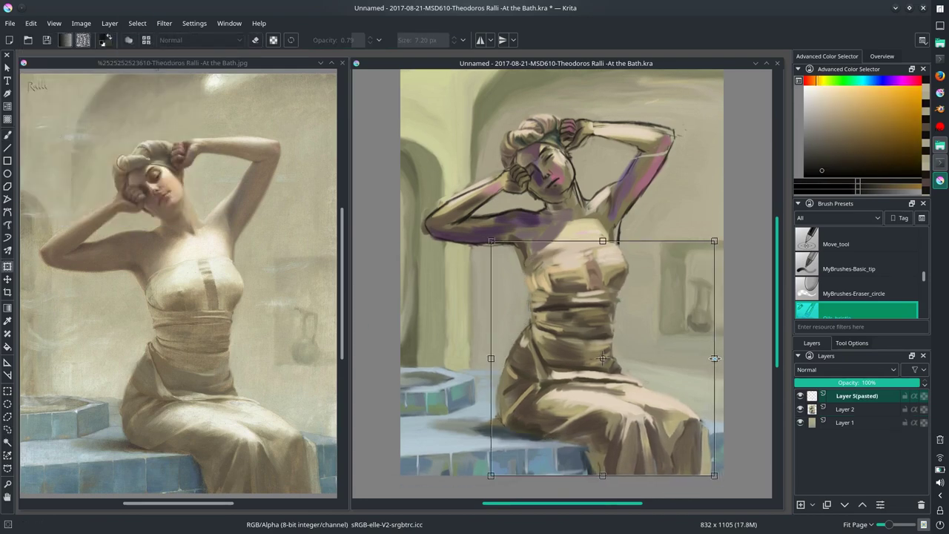
key("Return")
Step: Merge the widened lower-body layer down into Layer 2
right_click(853, 395)
left_click(831, 272)
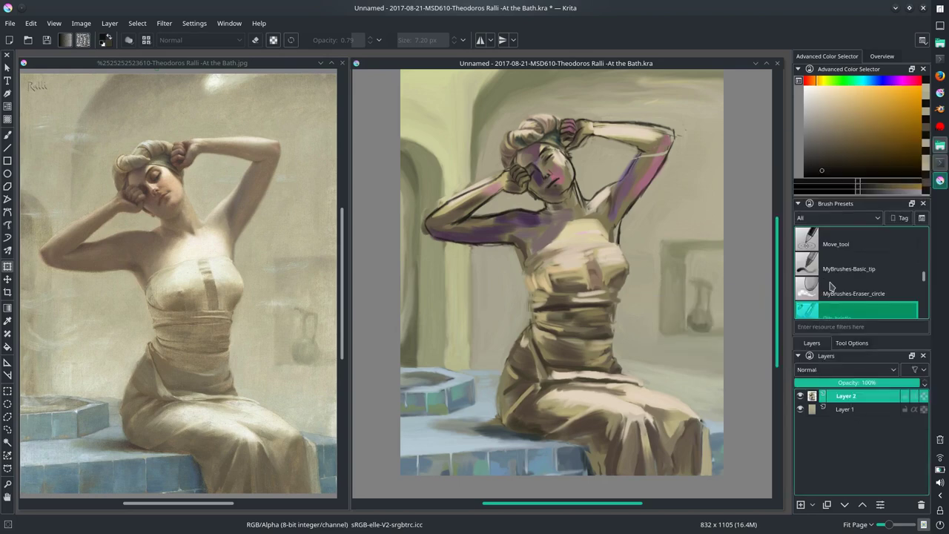
key("b")
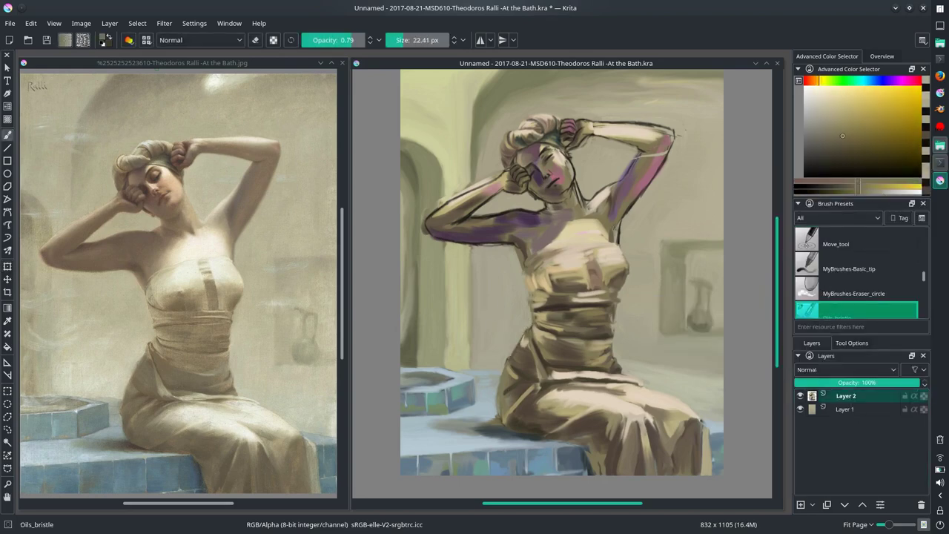
Step: Check the study mirrored, then sample pale yellow background tones
key("m")
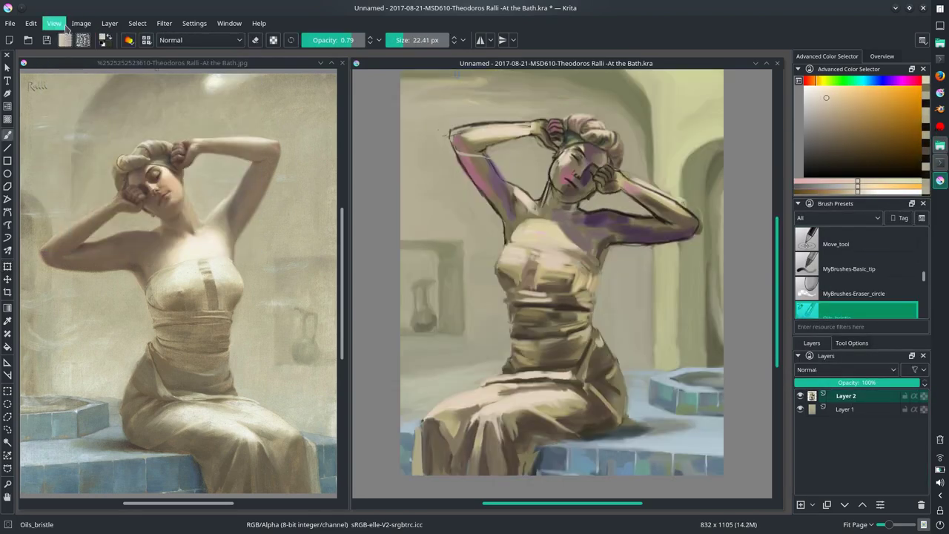
key("m")
left_click(656, 187, "ctrl")
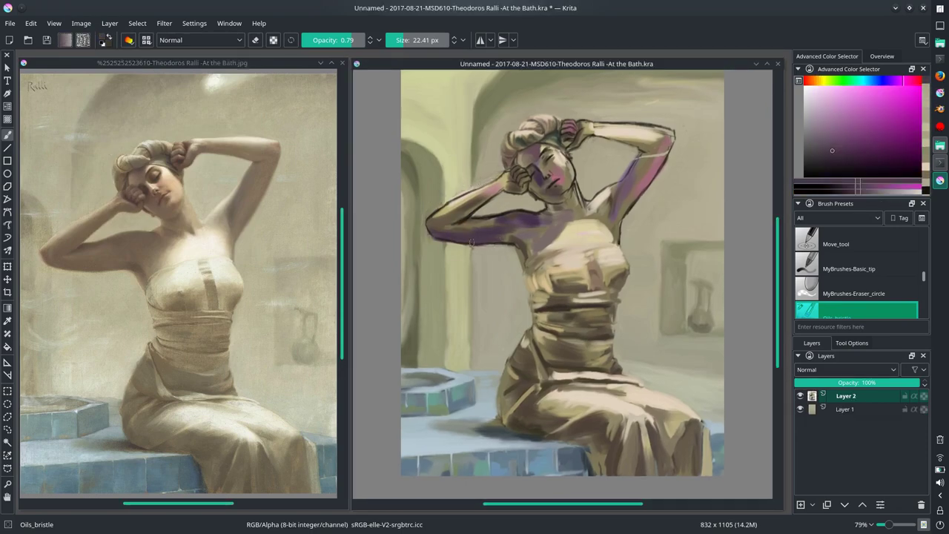
left_click(439, 294, "ctrl")
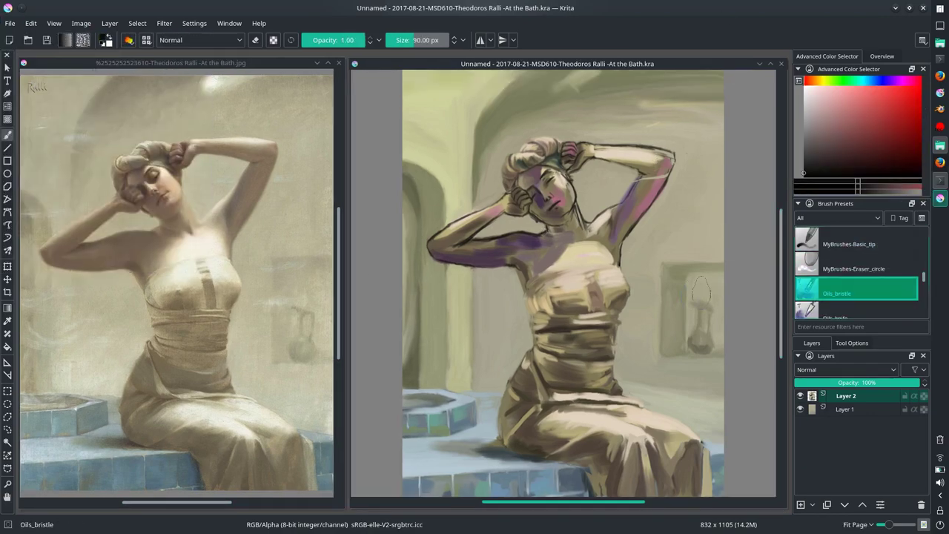
Step: Paint broad pale yellow strokes on a new layer left of and above the figure, then merge into Layer 2
key("Insert")
left_click(468, 339, "ctrl")
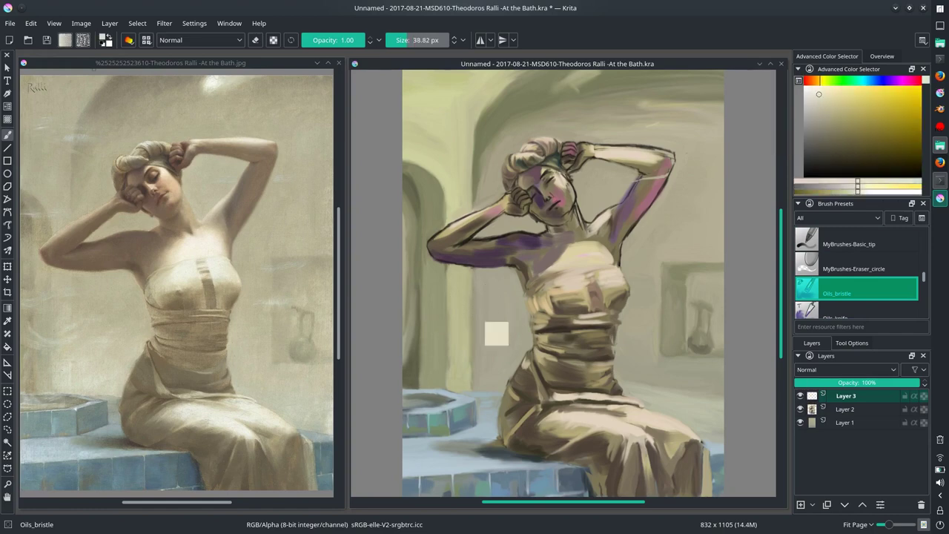
mouse_move(490, 338)
left_mouse_down()
mouse_move(416, 343)
mouse_move(475, 348)
left_mouse_up()
left_click_drag(430, 208, 511, 89)
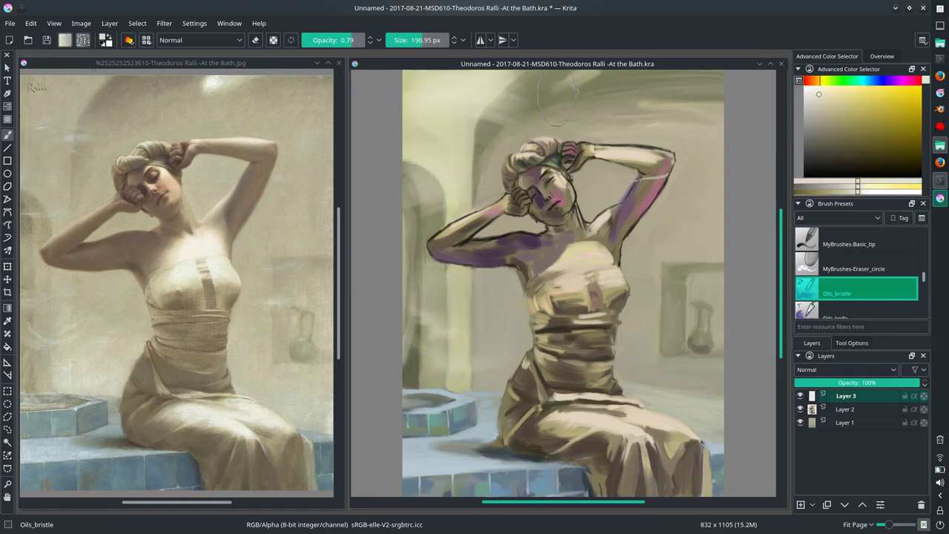
left_click_drag(667, 96, 652, 284)
key("bracketleft")
key("bracketleft")
key("bracketleft")
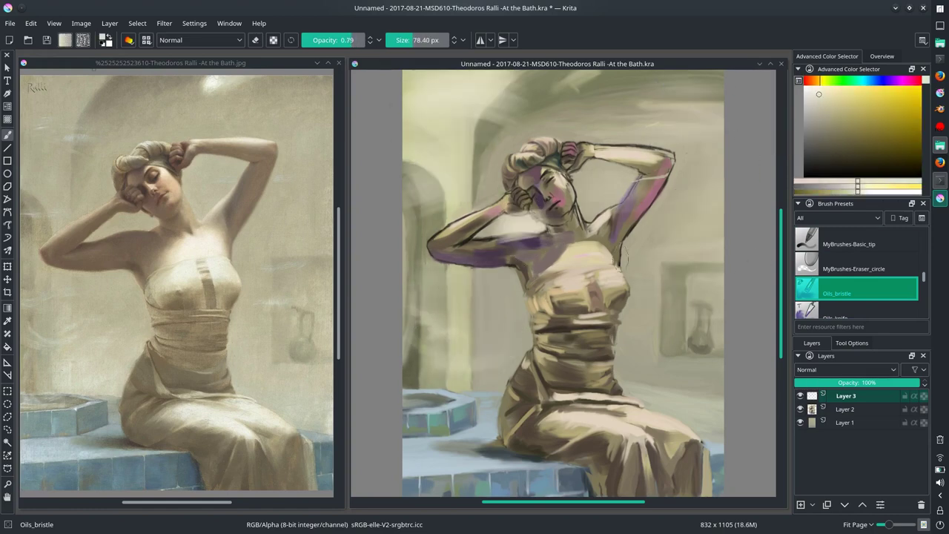
mouse_move(507, 324)
left_mouse_down()
mouse_move(445, 338)
mouse_move(415, 385)
left_mouse_up()
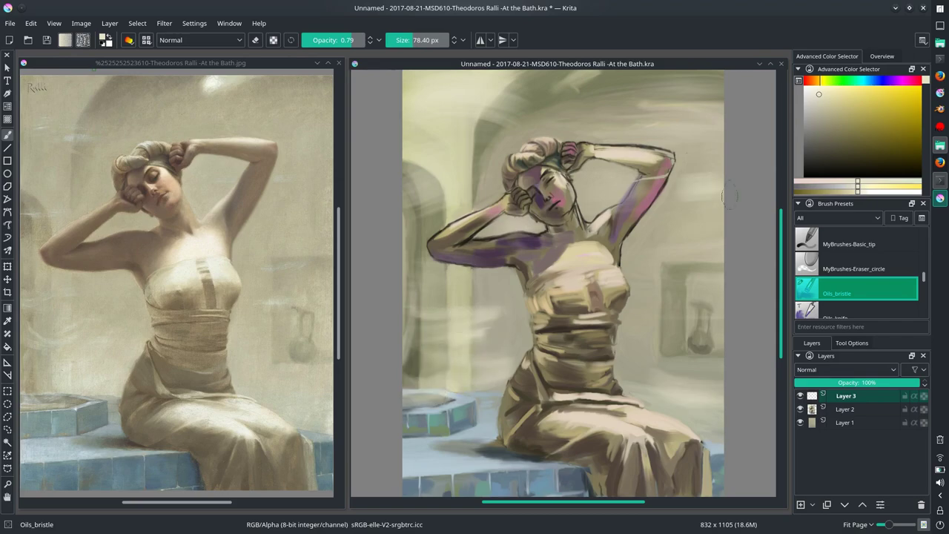
key("bracketleft")
key("ctrl+e")
scroll(594, 280, "up", 5)
Step: Zoom in on the face and paint muted magenta-purple shading over it
scroll(533, 223, "up", 3)
key("bracketleft")
key("bracketleft")
key("bracketleft")
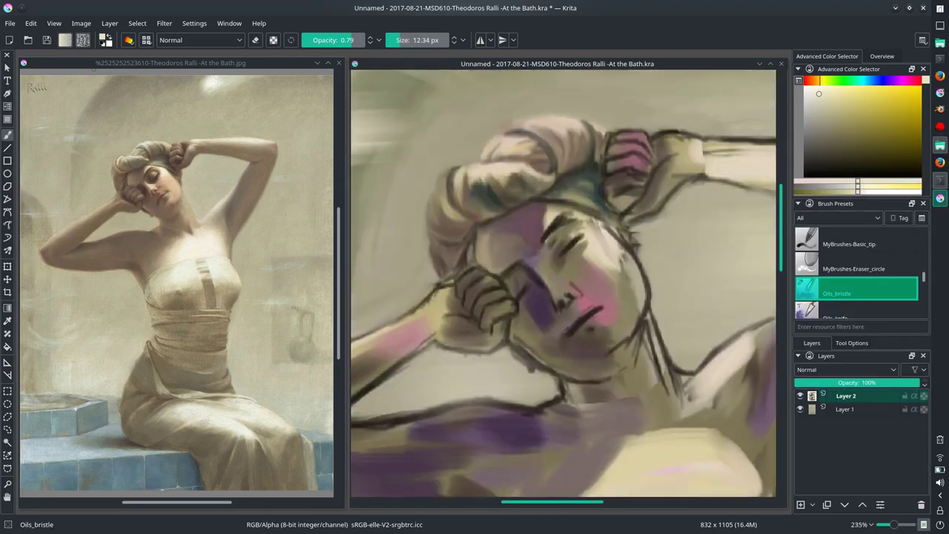
left_click(534, 210, "ctrl")
left_click(558, 217, "ctrl")
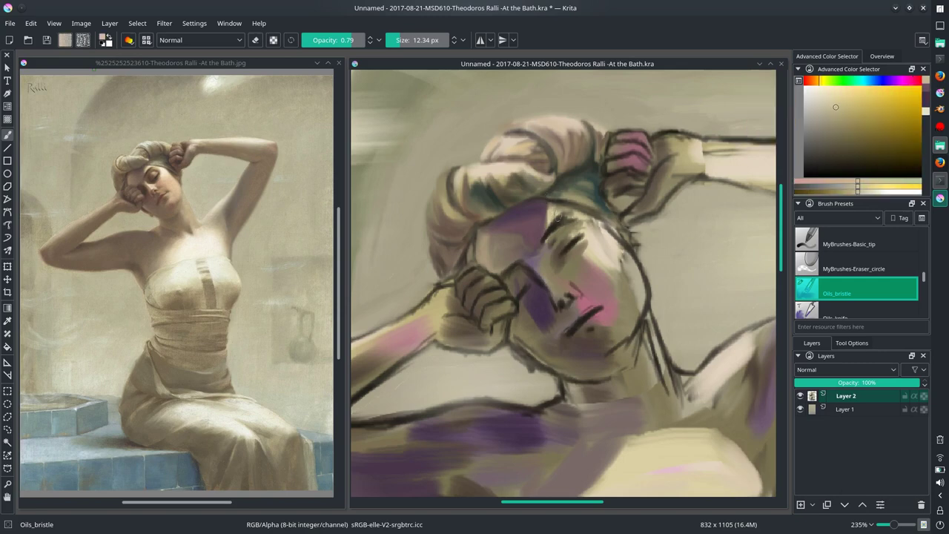
left_click(591, 221, "ctrl")
left_click(515, 215, "ctrl")
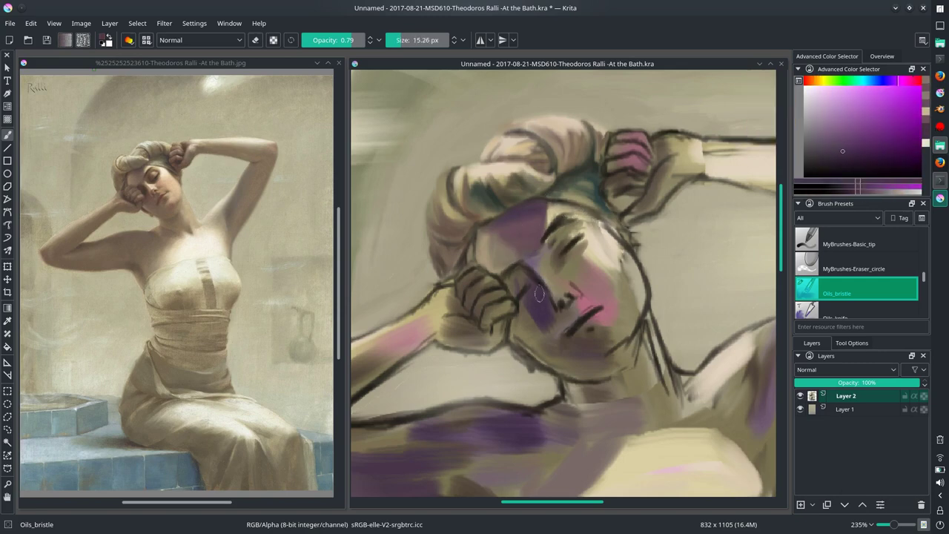
key("bracketright")
mouse_move(515, 215)
left_mouse_down()
mouse_move(564, 237)
mouse_move(512, 289)
mouse_move(534, 293)
mouse_move(531, 282)
left_mouse_up()
Step: Add darker purple-brown touches and magenta strokes refining the face
left_click(568, 222, "ctrl")
left_click(549, 245, "ctrl")
key("bracketleft")
left_click(523, 282, "ctrl")
left_click(532, 276, "ctrl")
key("bracketright")
left_click(505, 252, "ctrl")
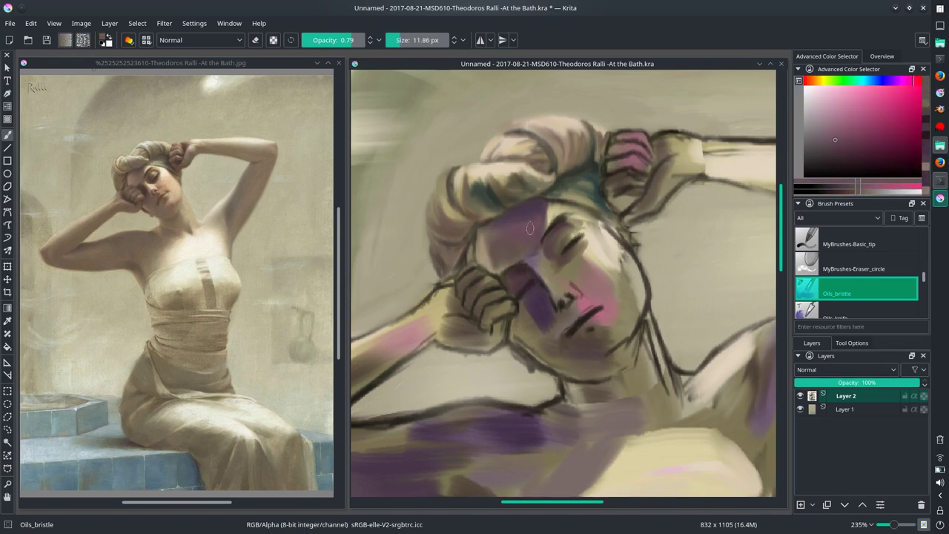
left_click(493, 252, "ctrl")
left_click_drag(539, 267, 575, 337)
Step: Paint small light beige strokes on the face with a smaller brush
left_click(541, 259, "ctrl")
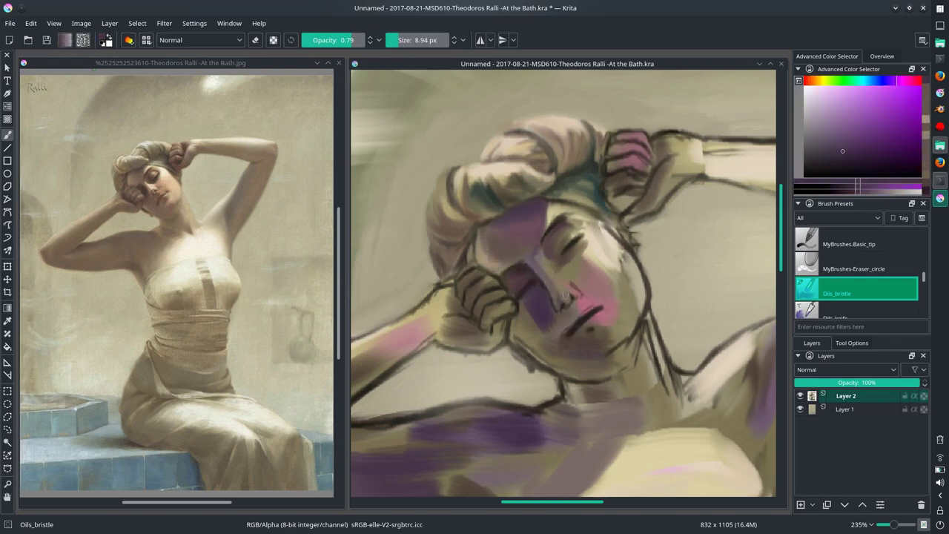
key("bracketleft")
left_click_drag(567, 289, 560, 300)
key("bracketleft")
left_click(637, 269, "ctrl")
left_click_drag(545, 260, 560, 271)
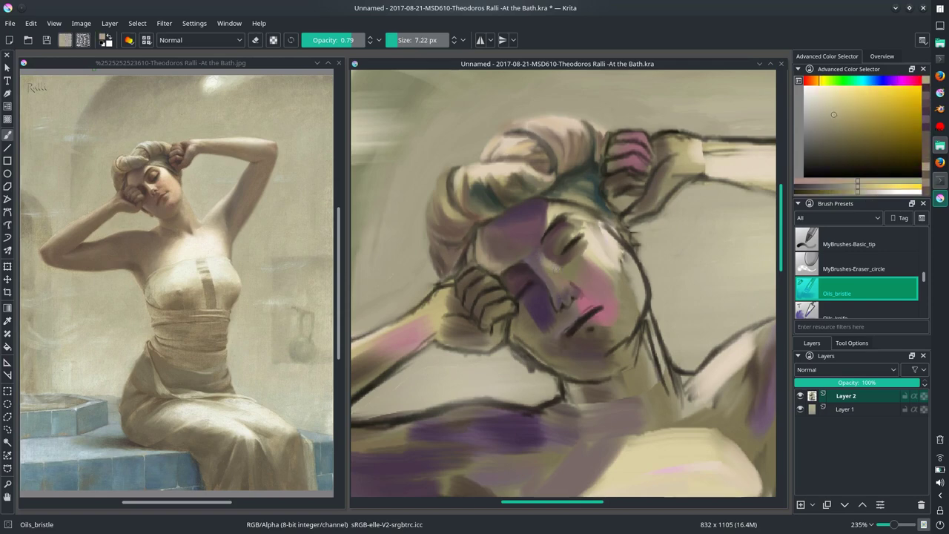
left_click(558, 252, "ctrl")
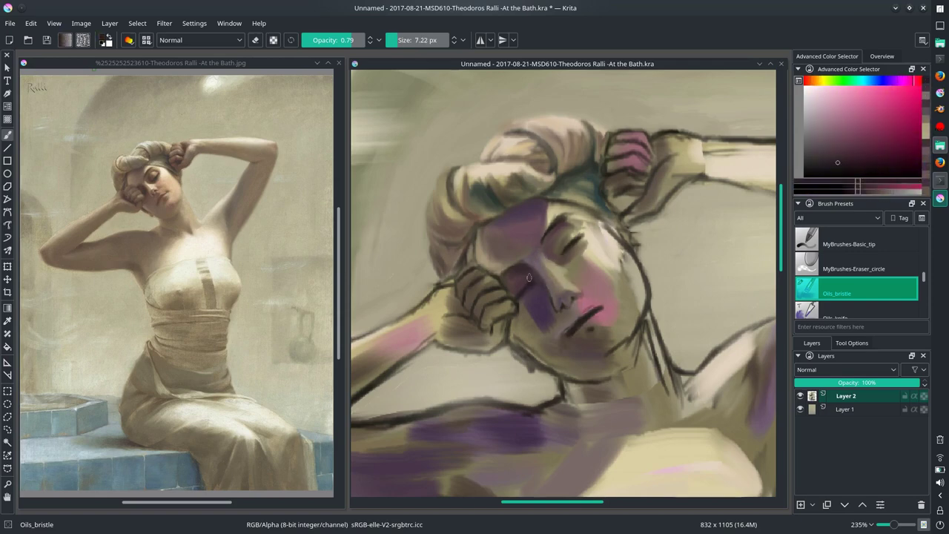
Step: Rotate the view and reference upright, then paint purple on the face's right side
key("5")
key("6")
key("6")
key("6")
left_click(575, 230, "ctrl")
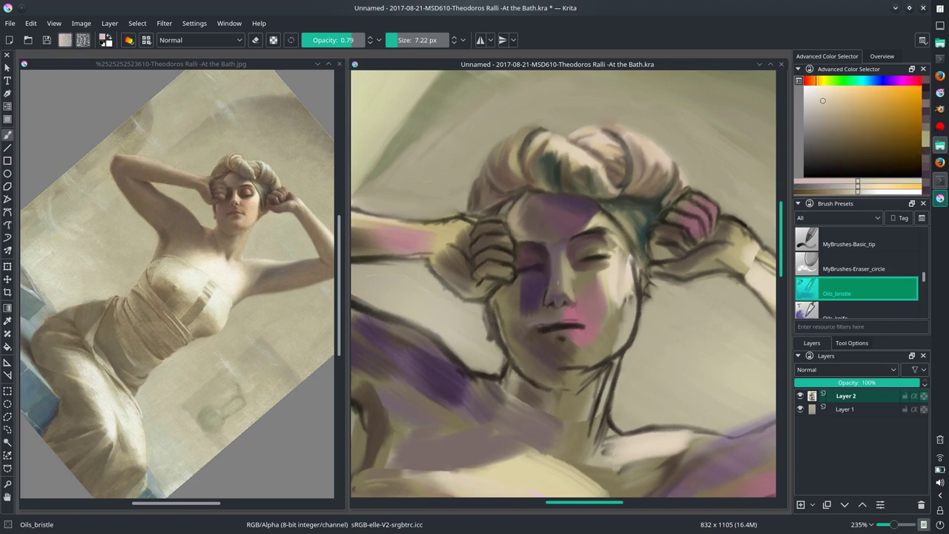
left_click(574, 256, "ctrl")
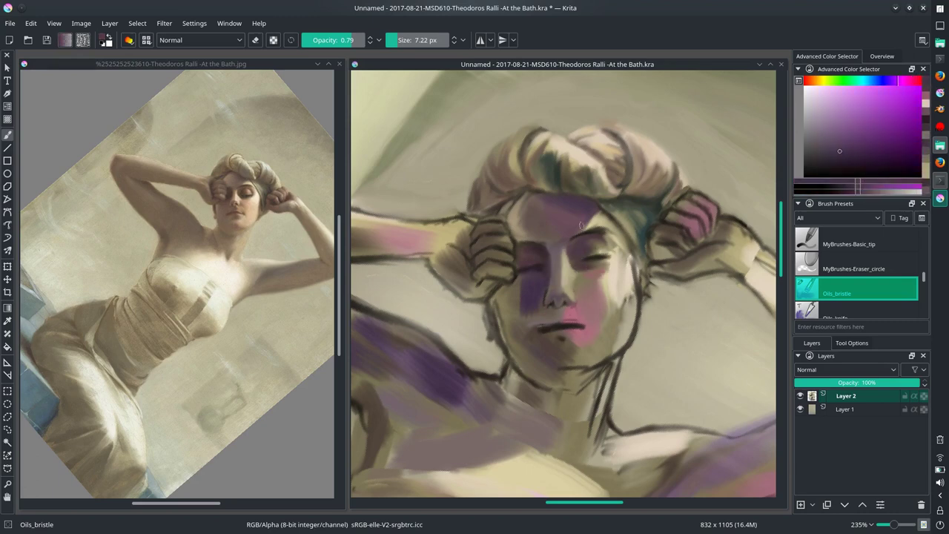
left_click_drag(632, 286, 629, 332)
Step: Paint a pale beige stroke down the face's right side
left_click(623, 334, "ctrl")
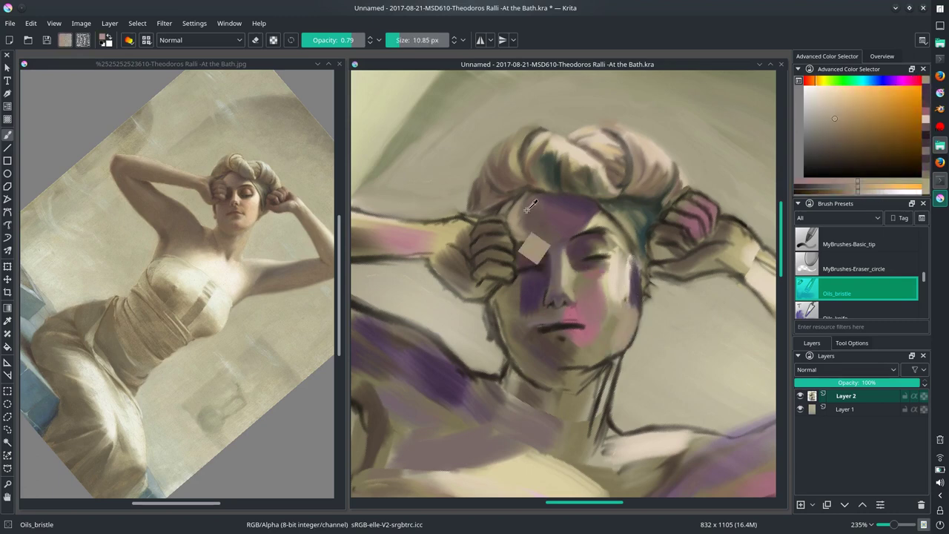
key("bracketleft")
key("bracketleft")
key("bracketleft")
left_click(642, 306, "ctrl")
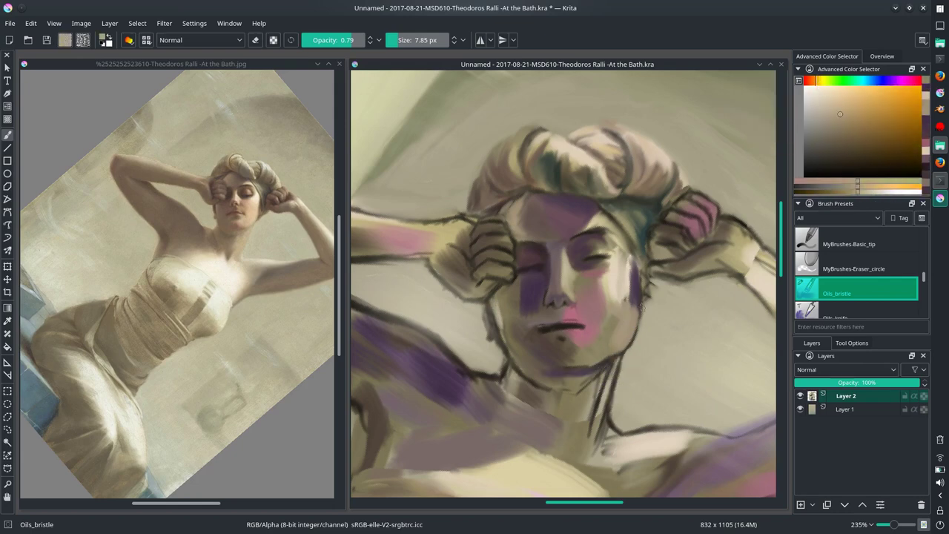
key("bracketright")
key("bracketright")
key("bracketright")
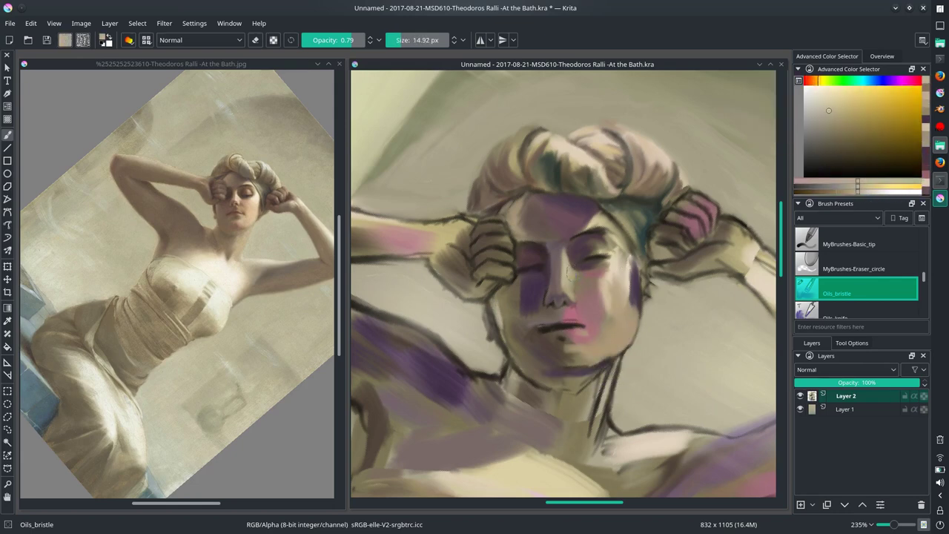
left_click(620, 257, "ctrl")
left_click_drag(620, 258, 632, 306)
Step: Paint pink onto the left cheek, darken the left jaw and lighten the right jaw
left_click(571, 318, "ctrl")
mouse_move(520, 280)
left_mouse_down()
mouse_move(521, 326)
mouse_move(504, 349)
mouse_move(521, 359)
left_mouse_up()
left_click(547, 324, "ctrl")
left_click(526, 326, "ctrl")
left_click(604, 291, "ctrl")
left_click_drag(604, 294, 605, 349)
left_click(599, 355, "ctrl")
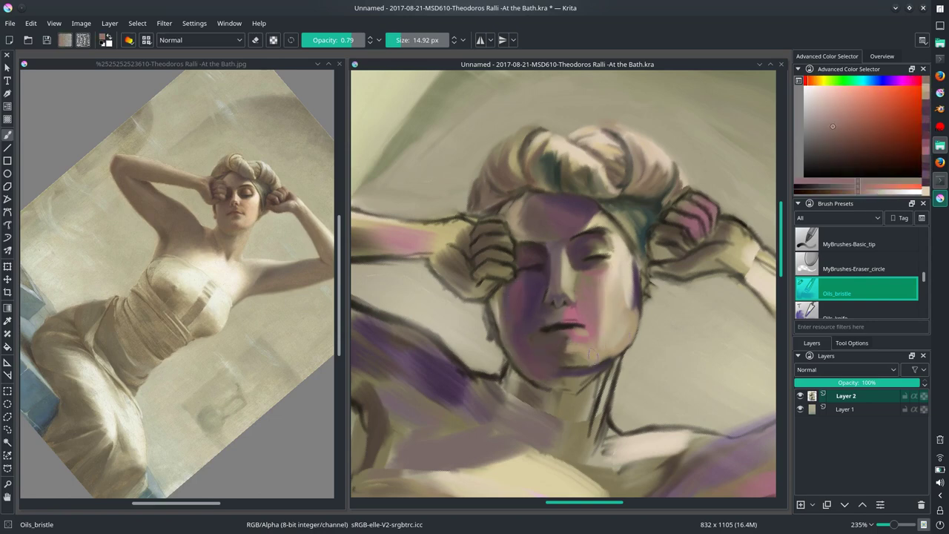
left_click(594, 371, "ctrl")
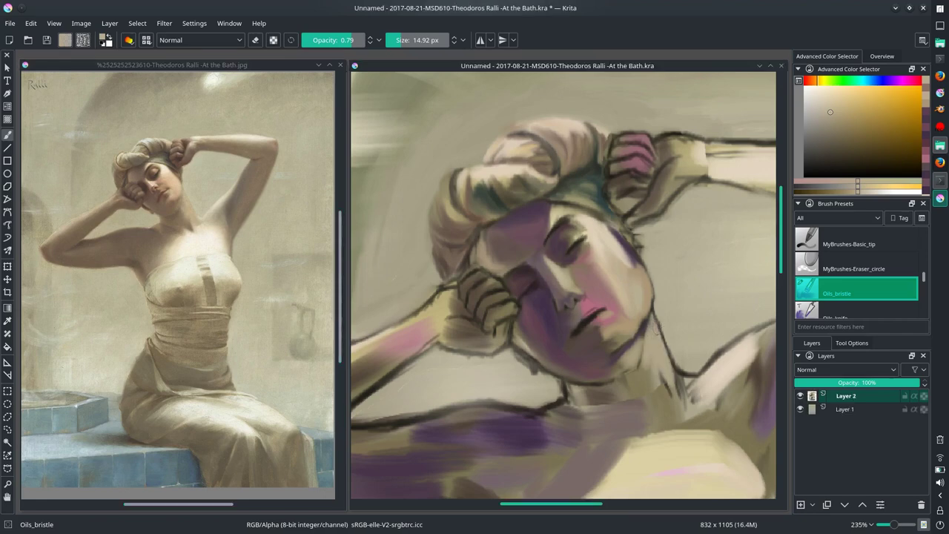
Step: Paint dark strokes under the chin with a 6.85 px brush, then fit the painting in view
left_click(652, 333, "ctrl")
key("bracketleft")
mouse_move(575, 375)
left_mouse_down()
mouse_move(615, 382)
mouse_move(623, 408)
mouse_move(653, 371)
mouse_move(689, 397)
left_mouse_up()
left_click(667, 371, "ctrl")
key("bracketleft")
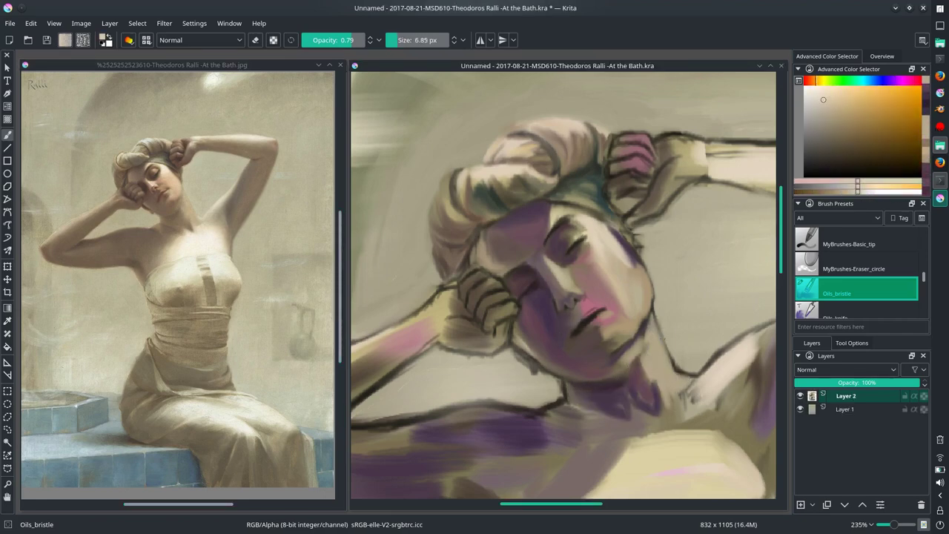
left_click(671, 369, "ctrl")
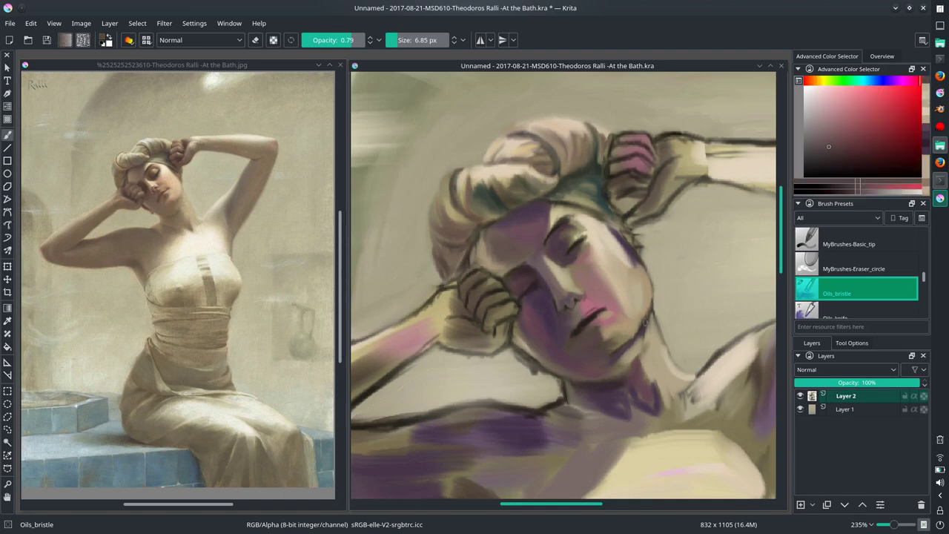
left_click(667, 339, "ctrl")
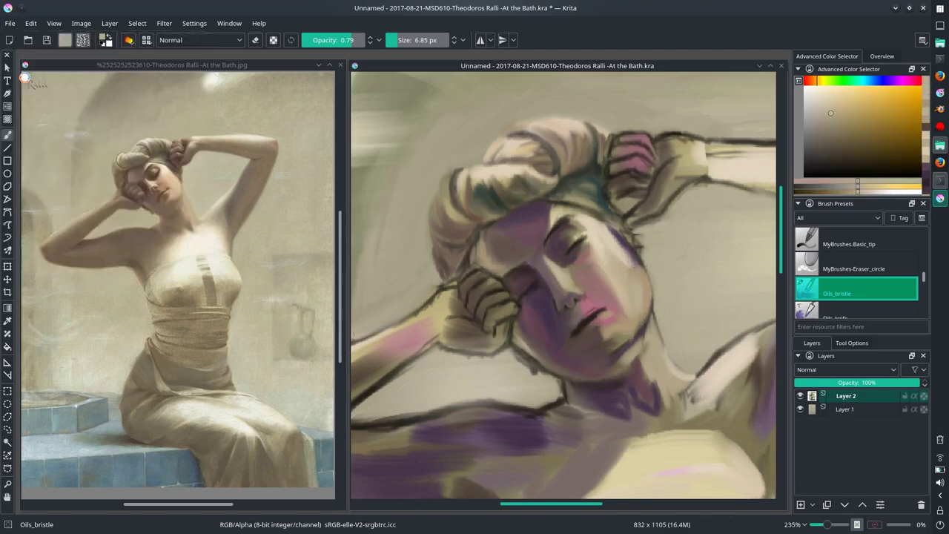
key("2")
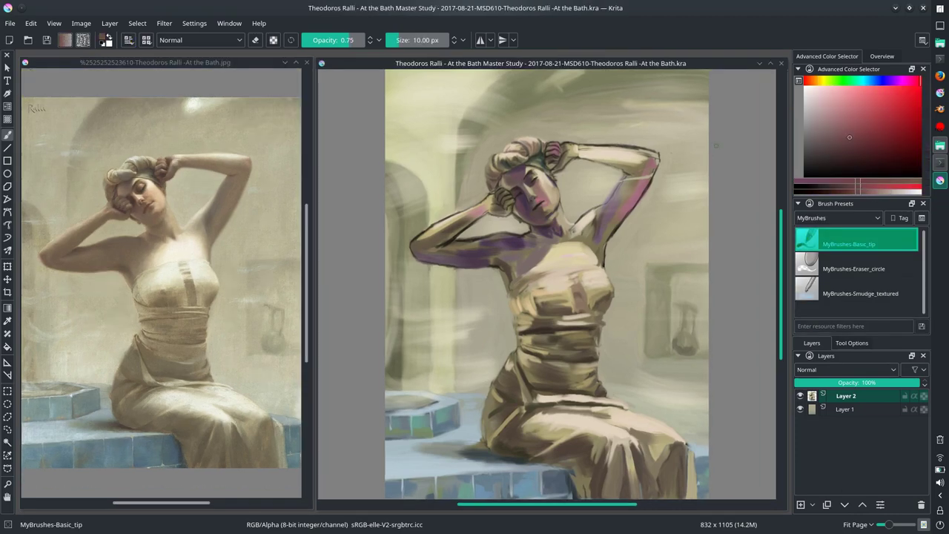
Step: Show All brush presets, choose Oils_bristle and zoom in
left_click(838, 217)
left_click(824, 231)
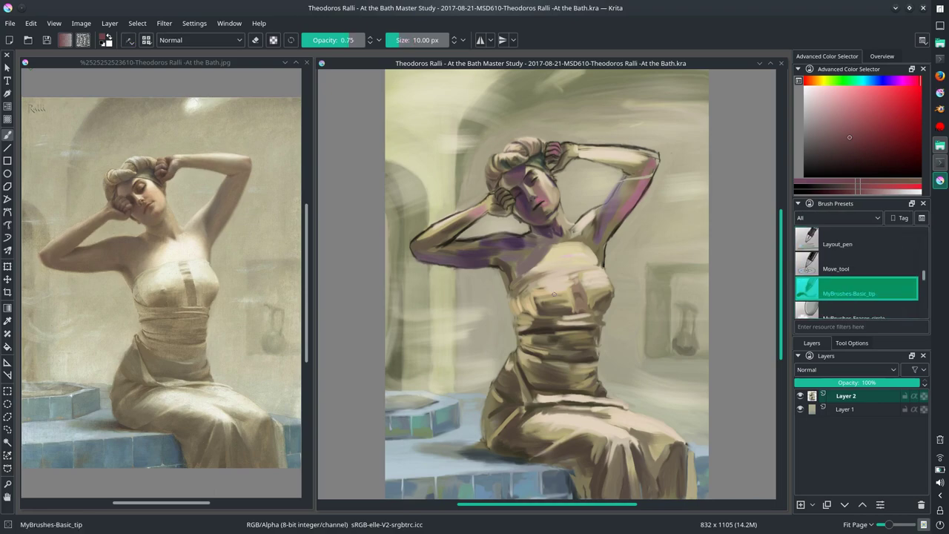
left_click(853, 269)
scroll(519, 193, "up", 5)
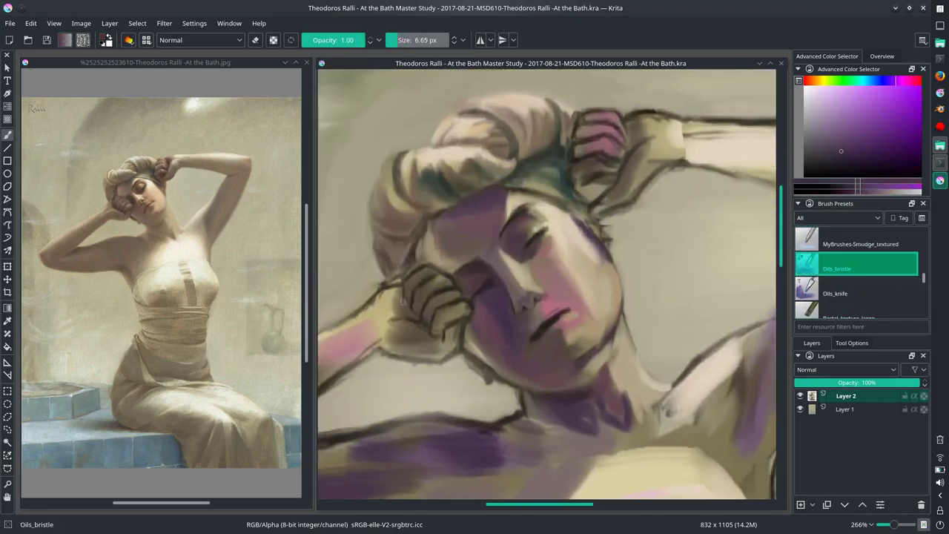
Step: Dab purple onto the painting and save it with Ctrl+S
left_click(422, 330, "ctrl")
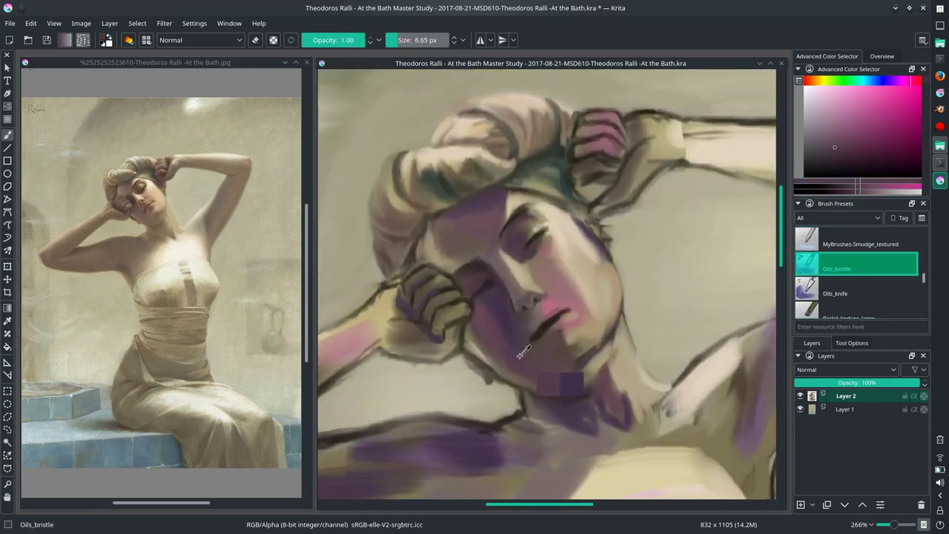
mouse_move(423, 331)
left_mouse_down()
mouse_move(445, 332)
mouse_move(427, 305)
left_mouse_up()
left_click(430, 259, "ctrl")
left_click(471, 401, "ctrl")
left_click(485, 270, "ctrl")
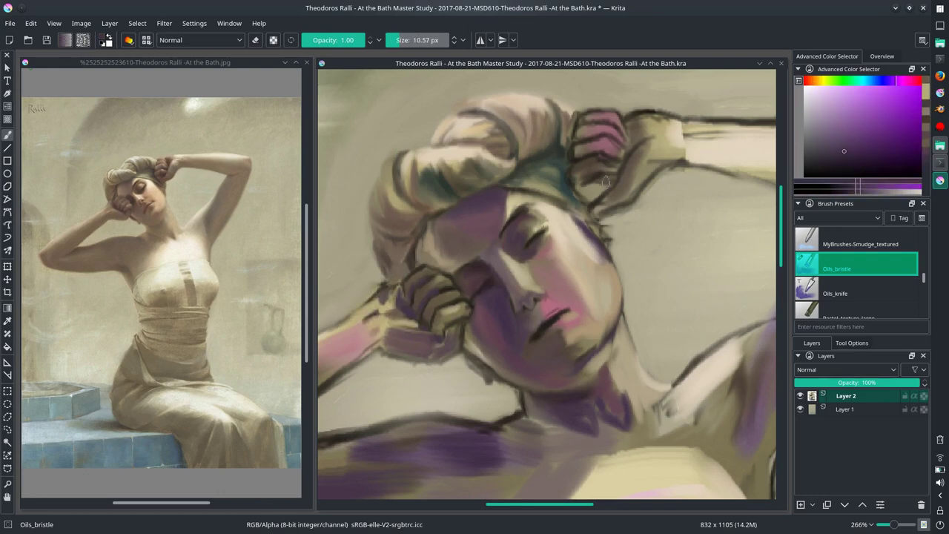
left_click(604, 182)
key("ctrl+s")
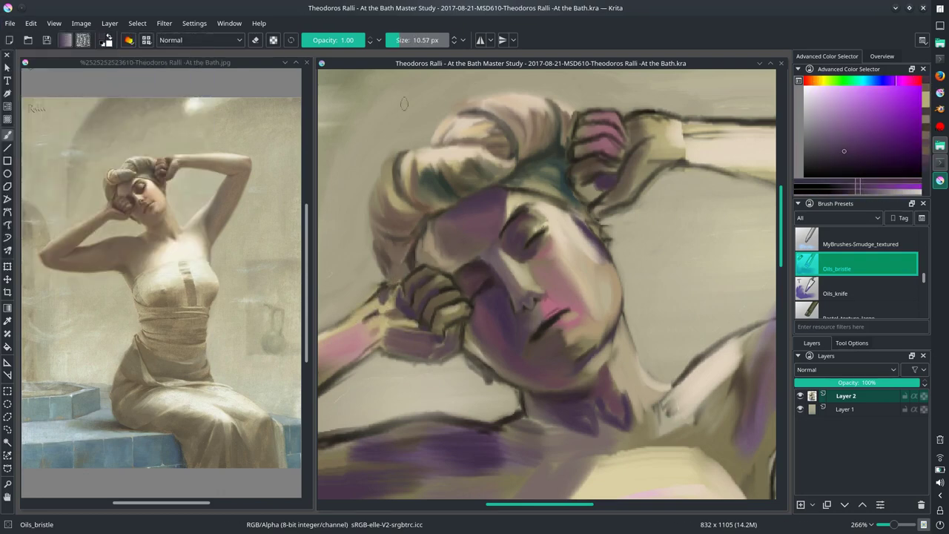
Step: Paint purple shadow into the hand by the hair and dark teal into the hair band
left_click(579, 302, "ctrl")
left_click(593, 177)
left_click_drag(637, 159, 620, 159)
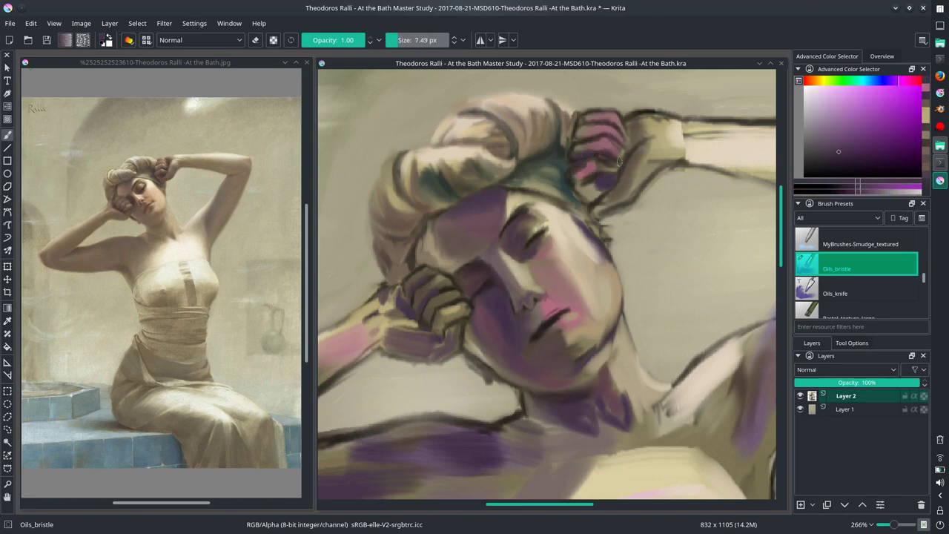
left_click_drag(634, 127, 653, 127)
left_click(638, 192, "ctrl")
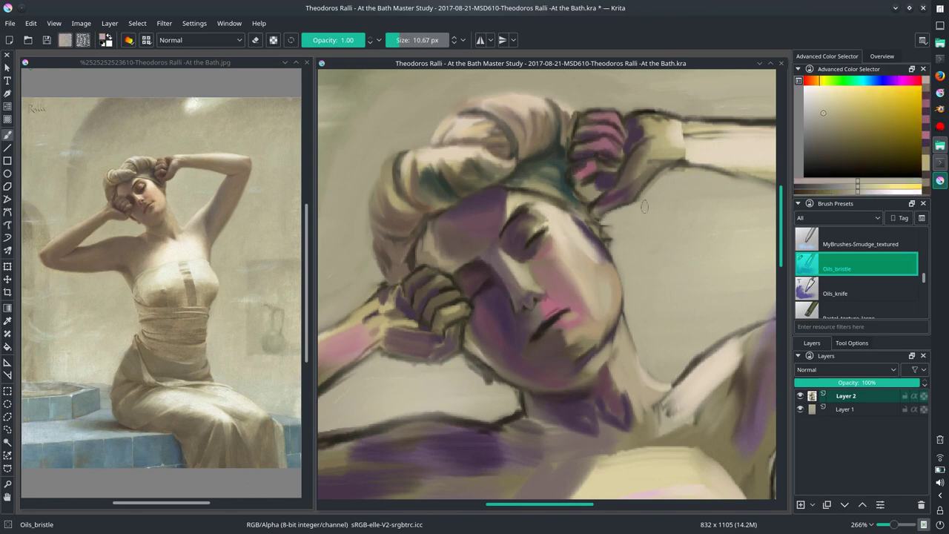
left_click(552, 222, "ctrl")
left_click_drag(616, 220, 603, 220)
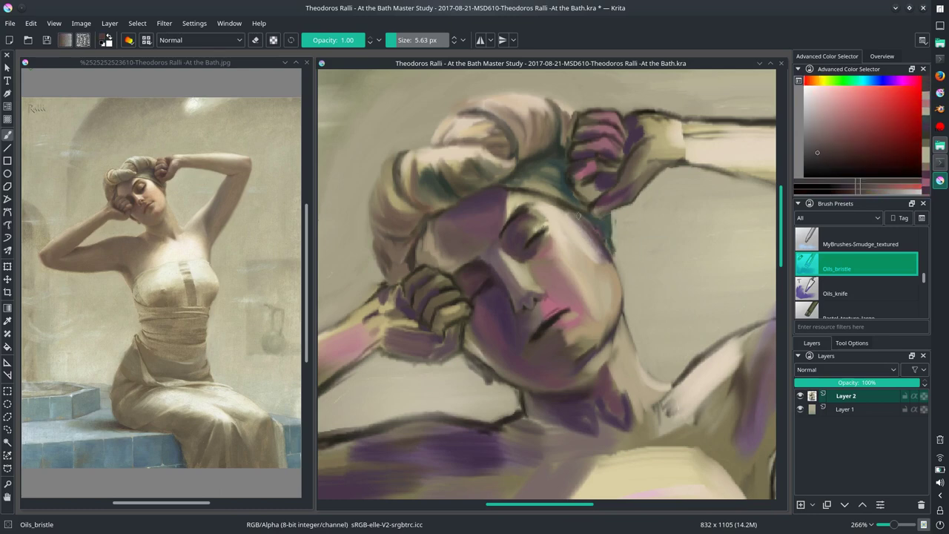
Step: Dab light tan onto the forehead after sampling darker and tan tones
left_click(577, 202, "ctrl")
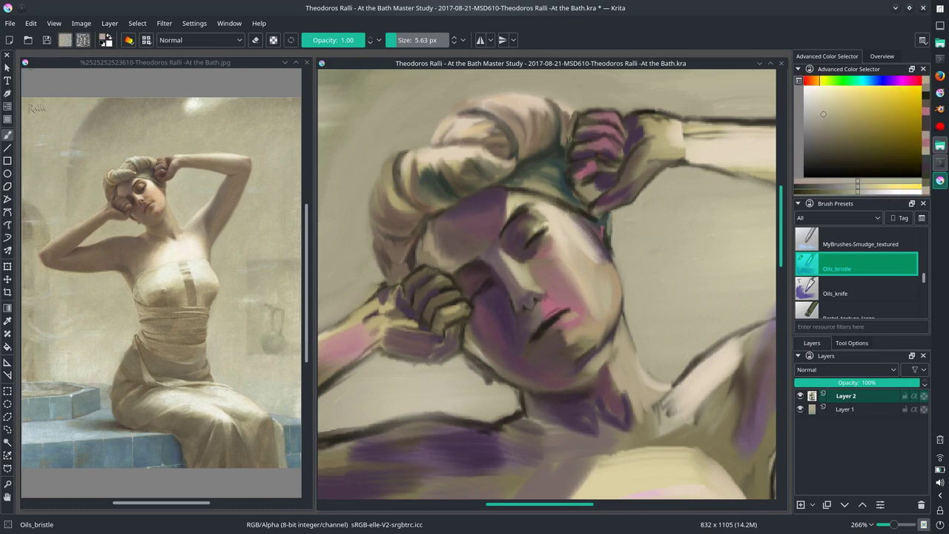
left_click(601, 215, "ctrl")
left_click_drag(427, 247, 438, 247)
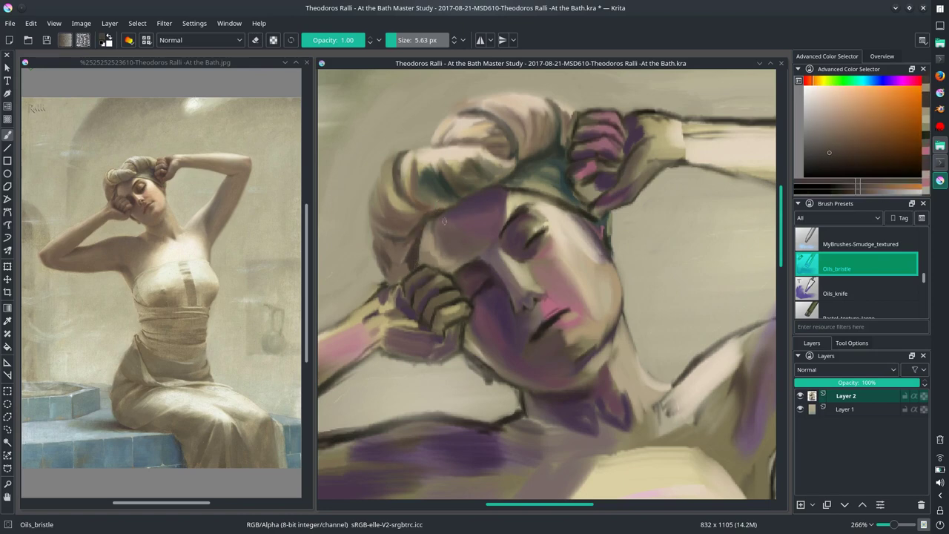
left_click(438, 247, "ctrl")
left_click(465, 210, "ctrl")
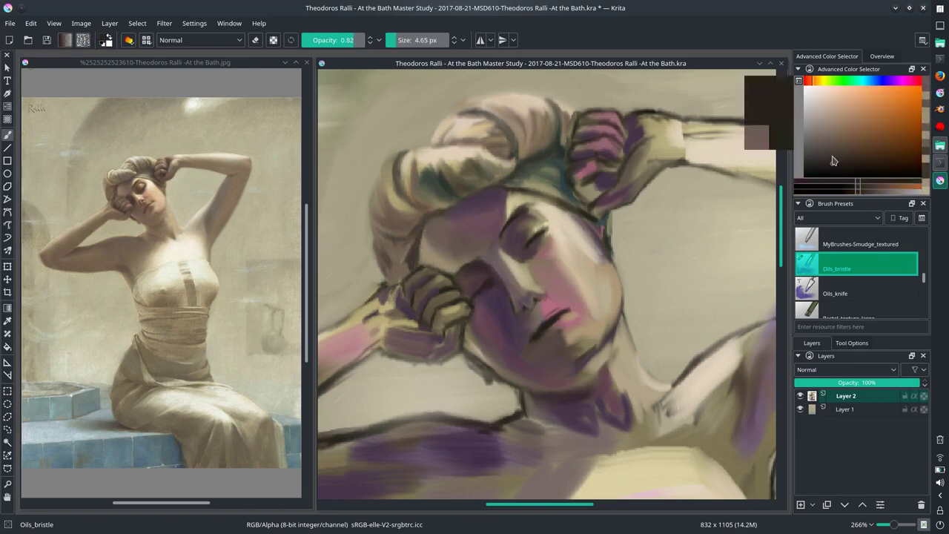
left_click(456, 209, "ctrl")
left_click(481, 187, "ctrl")
left_click(467, 207, "ctrl")
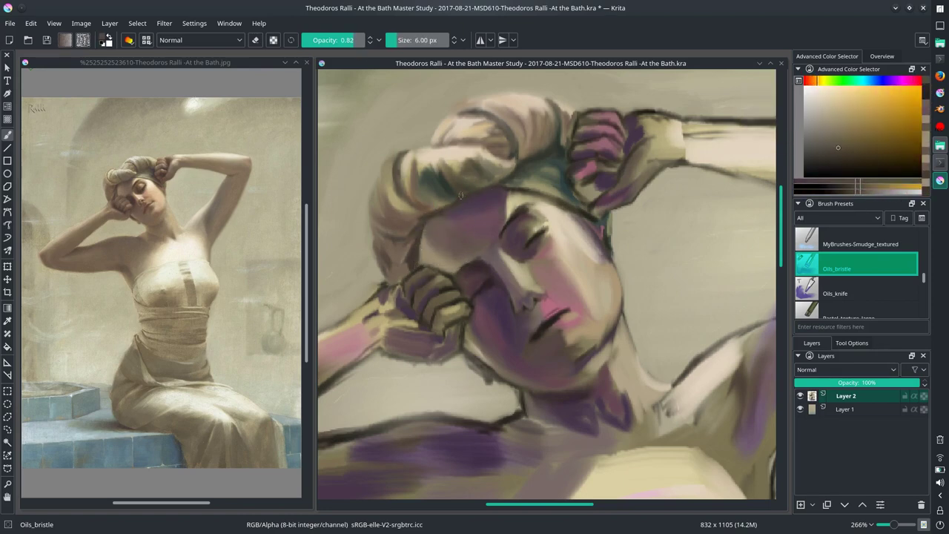
left_click(467, 208, "ctrl")
Step: Dab lighter tan near the hair band with a resized brush
left_click(572, 113, "ctrl")
left_click_drag(564, 149, 574, 148)
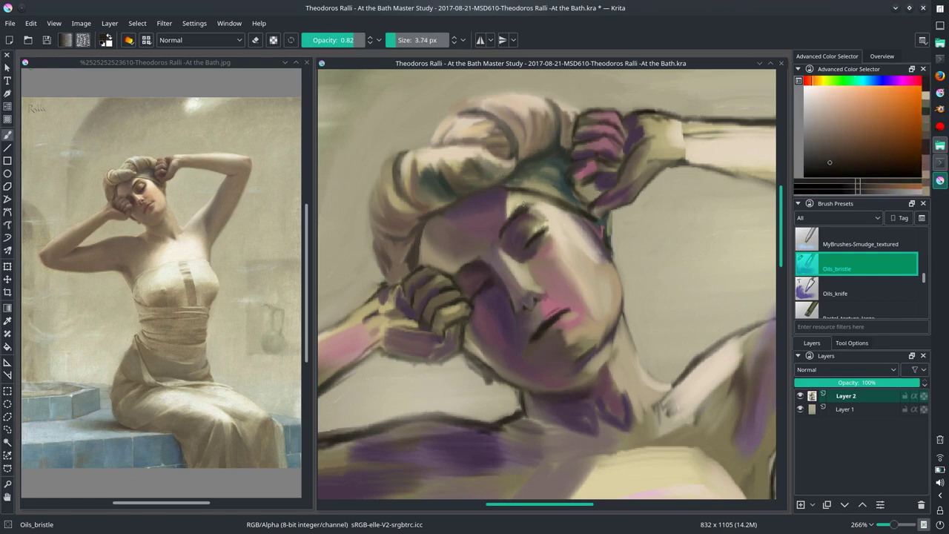
left_click(537, 200, "ctrl")
left_click_drag(538, 201, 523, 200)
left_click(596, 201, "ctrl")
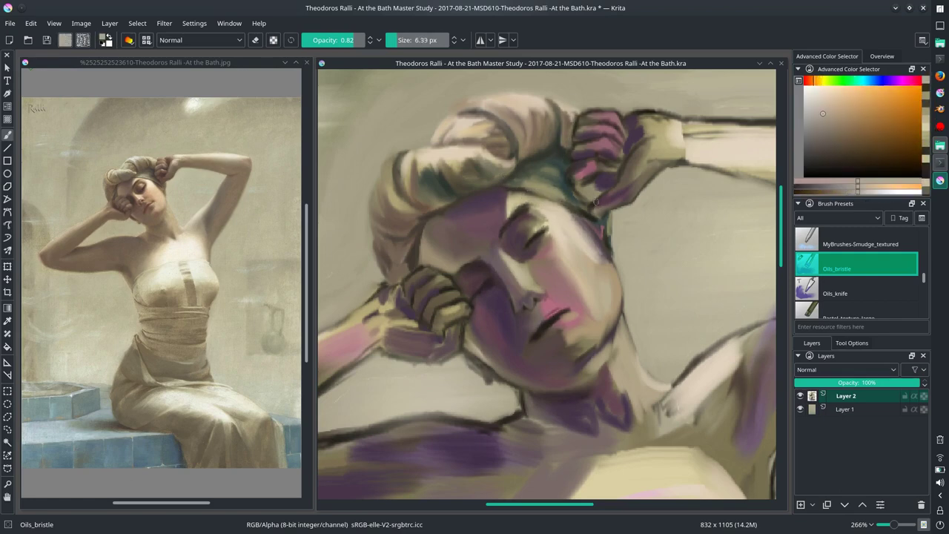
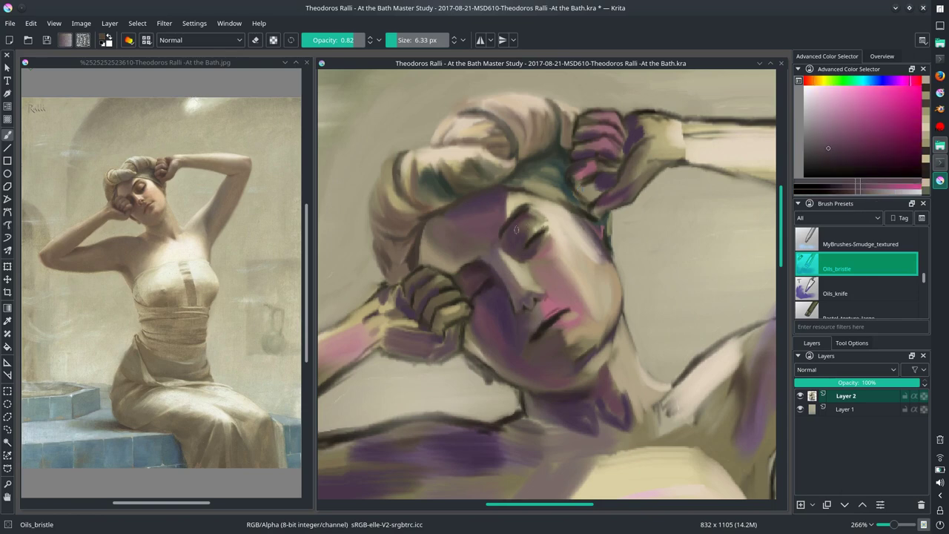
Step: Sample yellow, pink-grey and greyer orange skin tones from the face with Oils_bristle
left_click(517, 191, "ctrl")
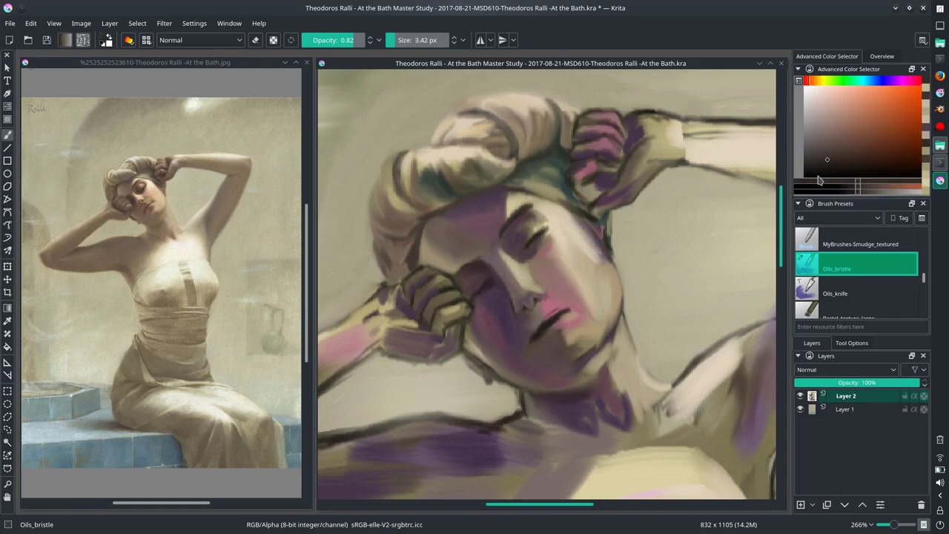
left_click(827, 148)
left_click(840, 158)
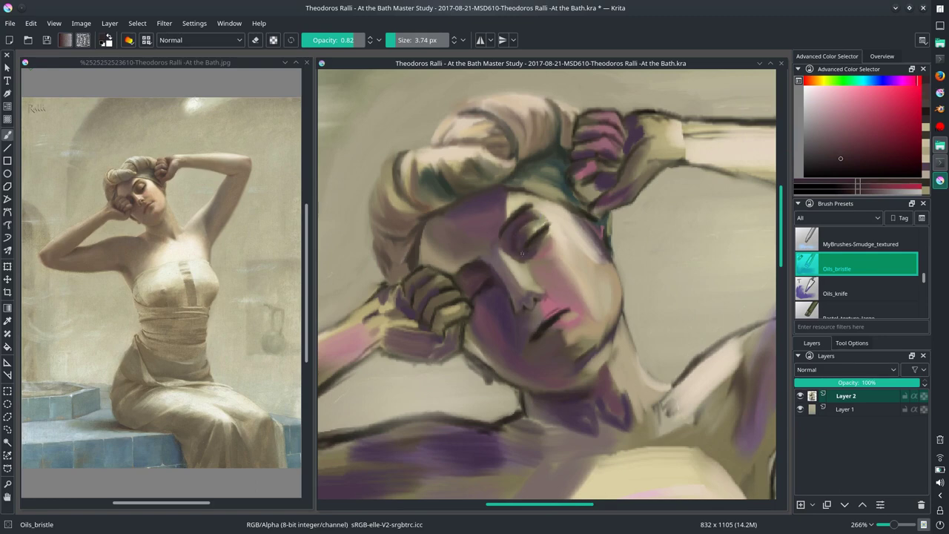
left_click(524, 199, "ctrl")
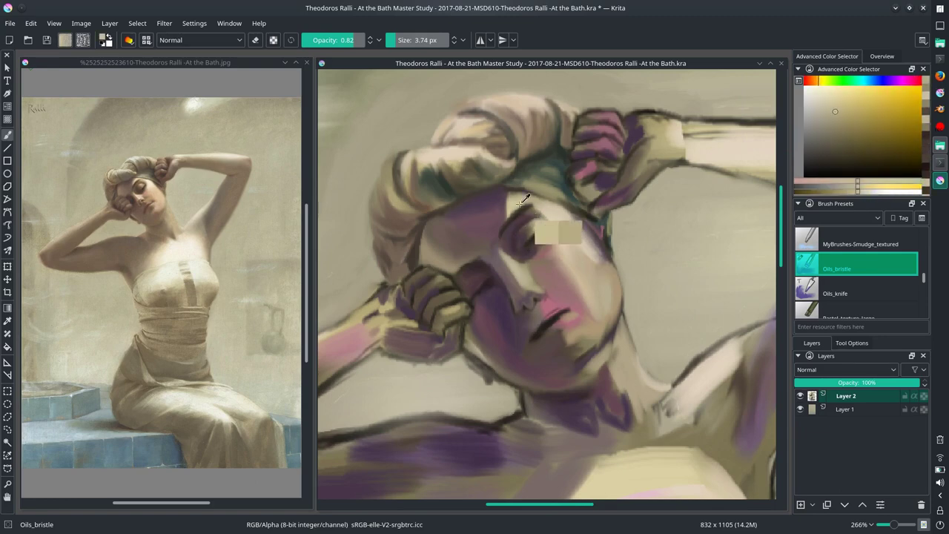
left_click(524, 199, "ctrl")
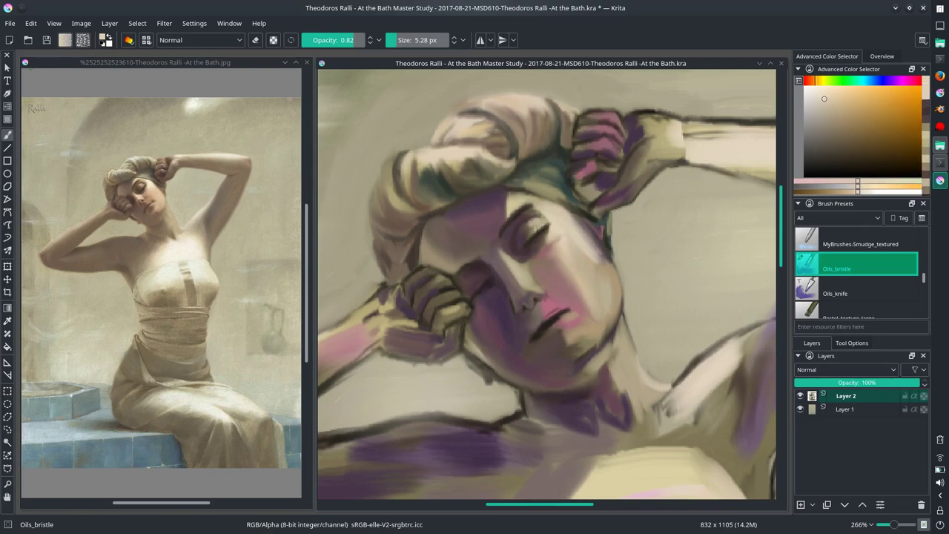
left_click(565, 282, "ctrl")
left_click(603, 277, "ctrl")
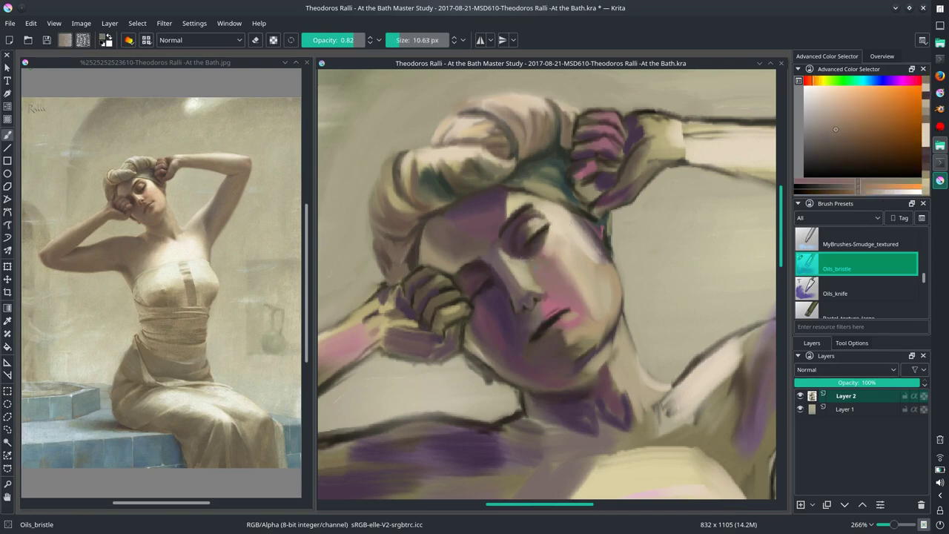
left_click(619, 311, "ctrl")
Step: Paint light pale-orange and reddish strokes across the cheek
mouse_move(576, 249)
left_mouse_down()
mouse_move(556, 307)
mouse_move(565, 305)
left_mouse_up()
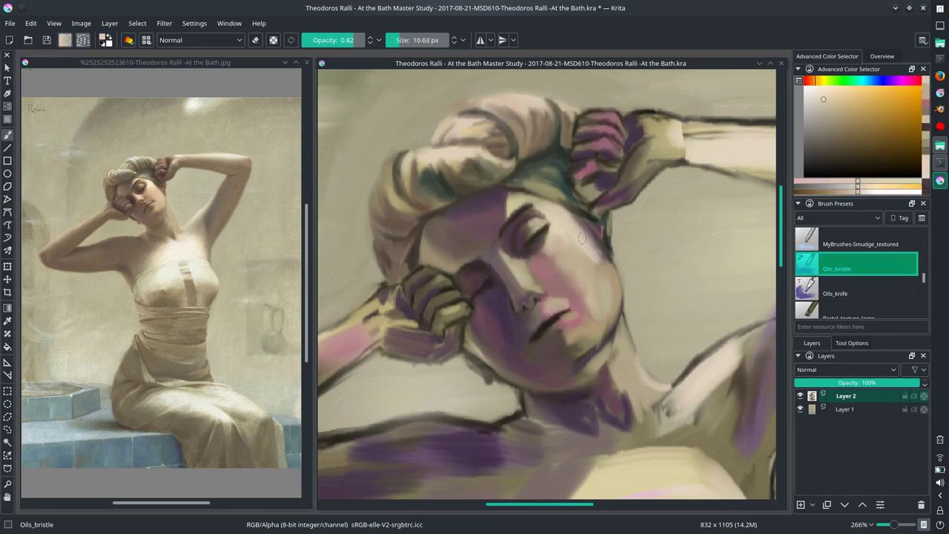
left_click(582, 237, "ctrl")
left_click(620, 265, "ctrl")
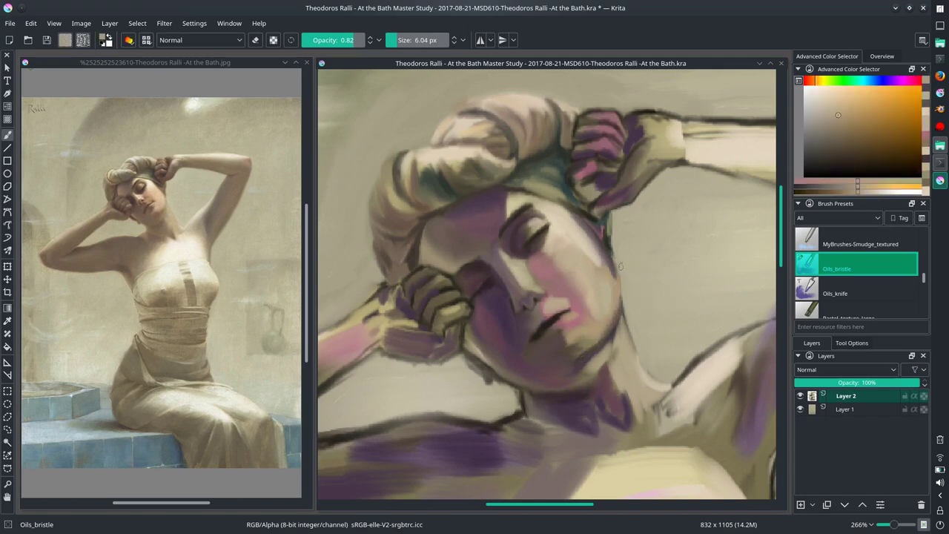
left_click(626, 250, "ctrl")
left_click_drag(579, 243, 569, 268, "shift")
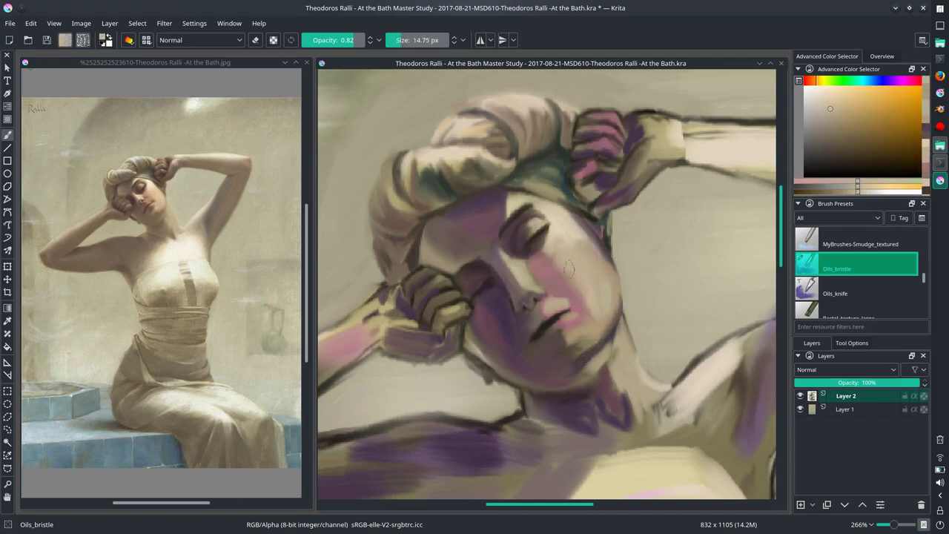
left_click(604, 254, "ctrl")
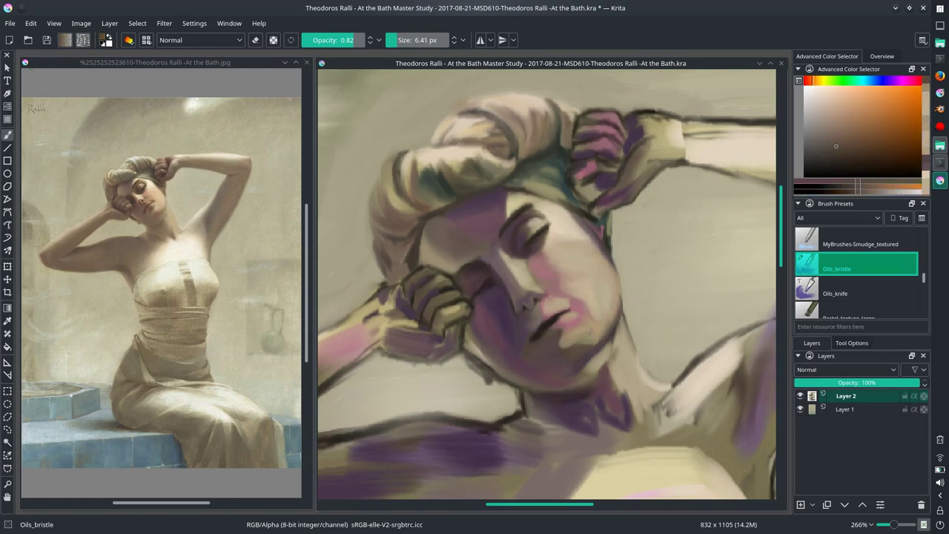
left_click(585, 289, "ctrl")
mouse_move(571, 287)
left_mouse_down("shift")
mouse_move(556, 286)
mouse_move(560, 296)
mouse_move(615, 298)
left_mouse_up("shift")
Step: Paint yellow-beige and pale pink strokes over the cheek and jaw
left_click(582, 289, "ctrl")
left_click(550, 296, "ctrl")
left_click(597, 299, "ctrl")
left_click(568, 292, "ctrl")
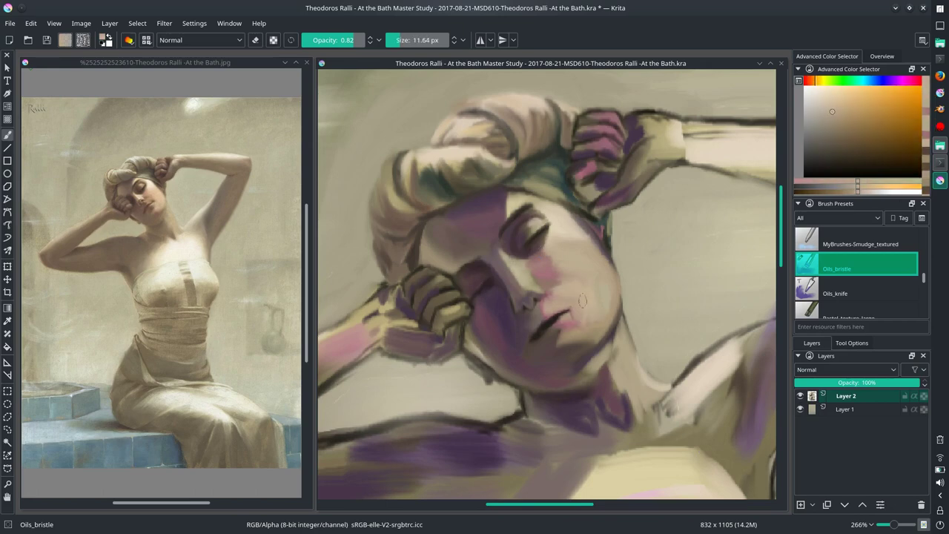
left_click(583, 300, "ctrl")
left_click_drag(585, 252, 556, 304)
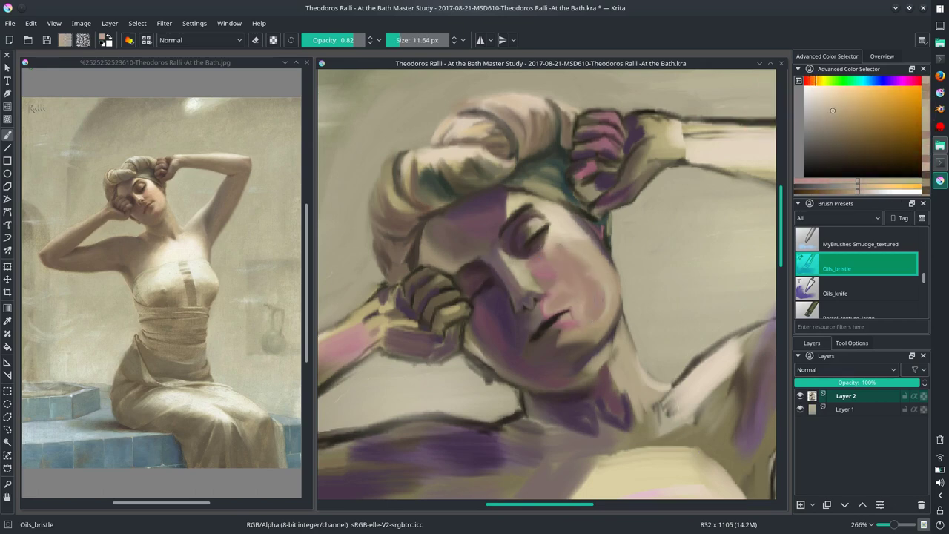
left_click(593, 289, "ctrl")
left_click_drag(609, 256, 564, 326)
Step: Sample pale yellow from the cheek and switch to the Smudge_textured preset
left_click(583, 258, "ctrl")
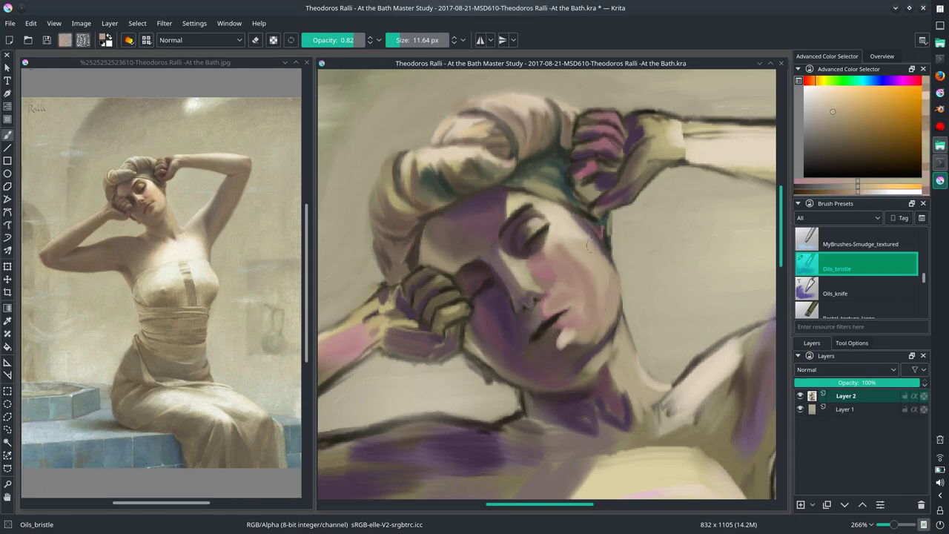
left_click(603, 328, "ctrl")
left_click(552, 263, "ctrl")
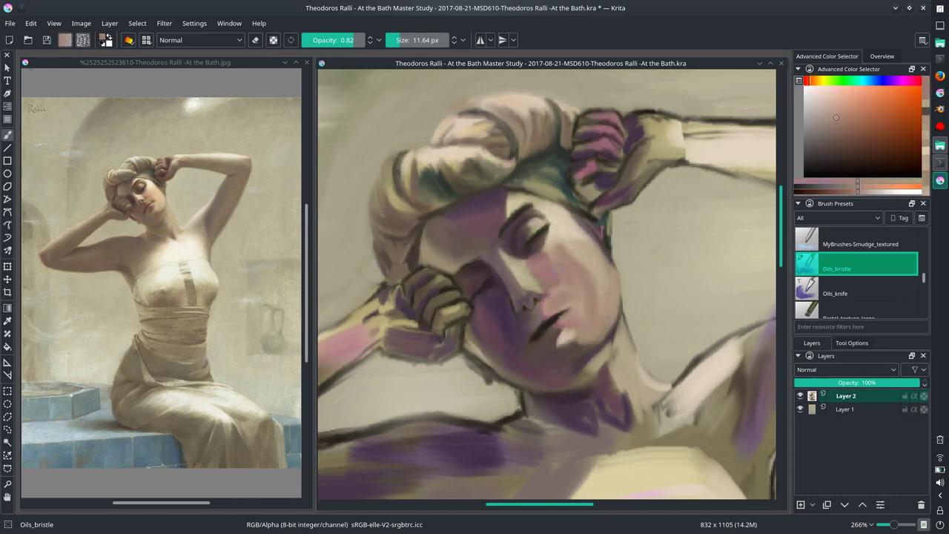
key("slash")
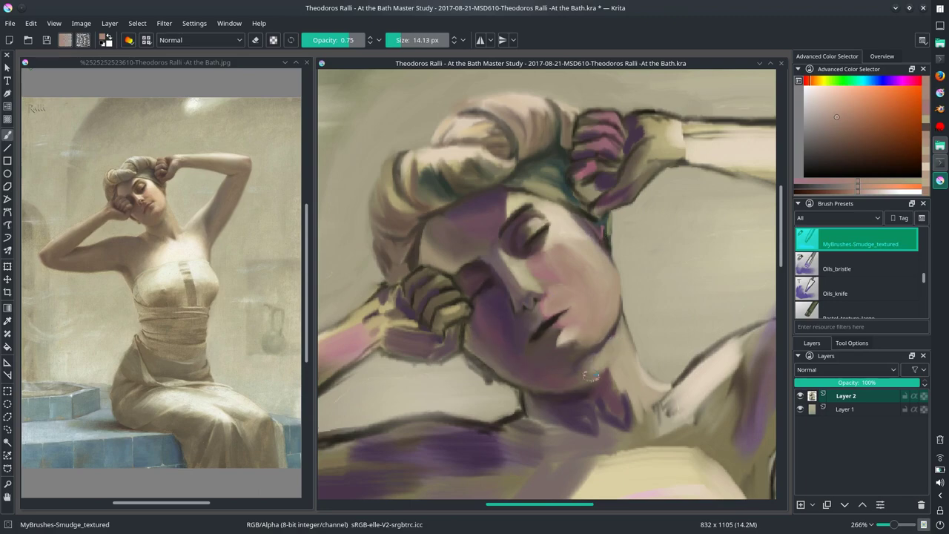
Step: Save, fit the page, and tilt the reference and painting views about 35°
key("ctrl+s")
key("ctrl+shift+0")
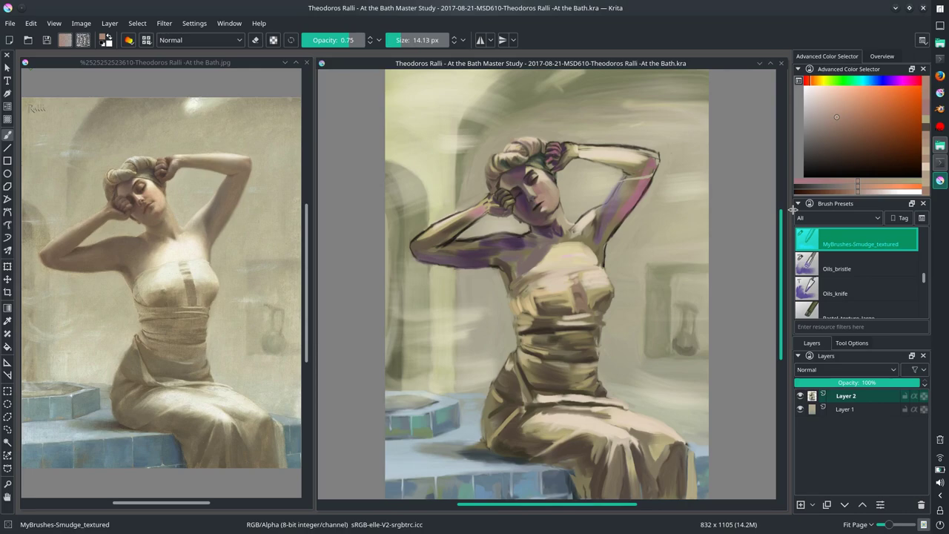
left_click_drag(222, 296, 141, 349)
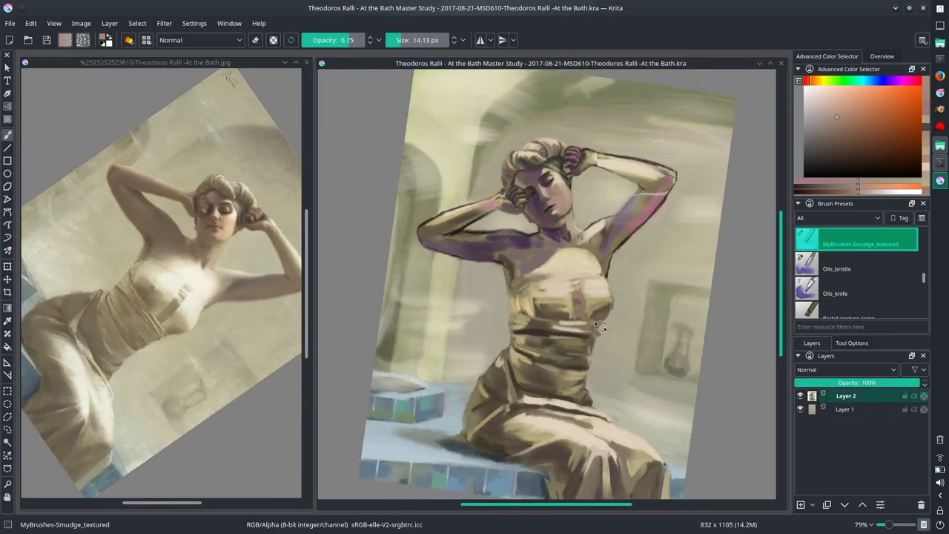
mouse_move(460, 341)
left_mouse_down()
mouse_move(596, 334)
mouse_move(620, 369)
mouse_move(595, 396)
left_mouse_up()
scroll(587, 303, "up", 4)
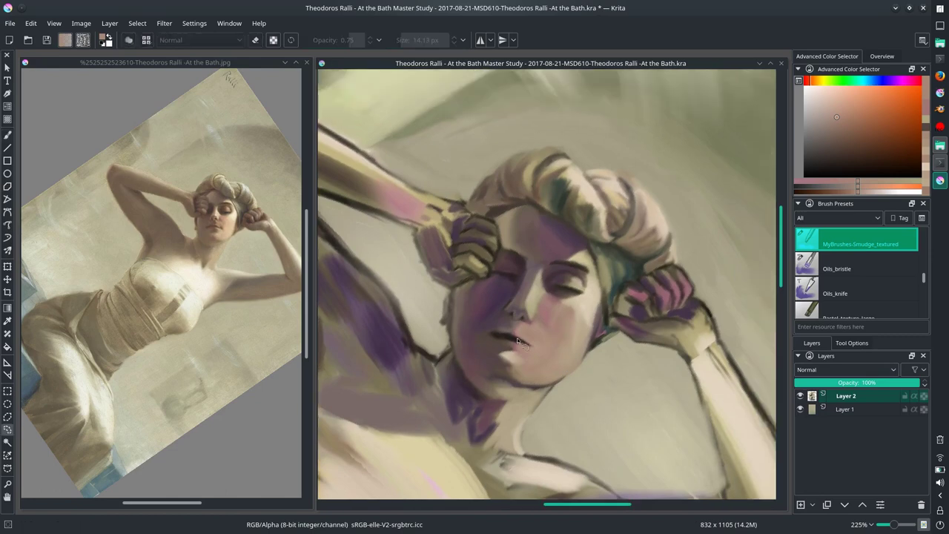
Step: Paste the face region as a new layer and move it into place
key("ctrl+v")
key("ctrl+t")
left_click_drag(585, 311, 599, 296)
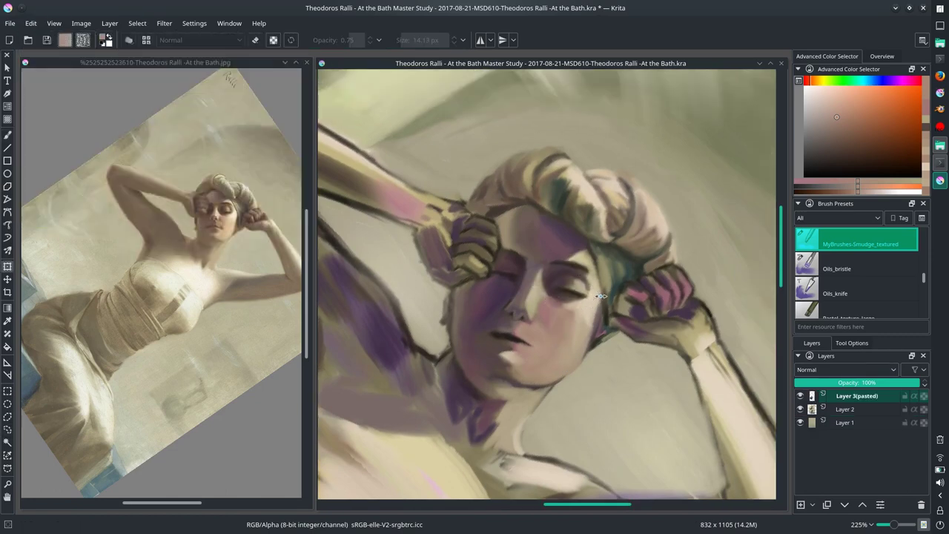
Step: Paint a pink-red lip stroke below the nose with Oils_bristle
key("b")
left_click(879, 134)
left_click(836, 268)
left_click_drag(493, 338, 537, 344)
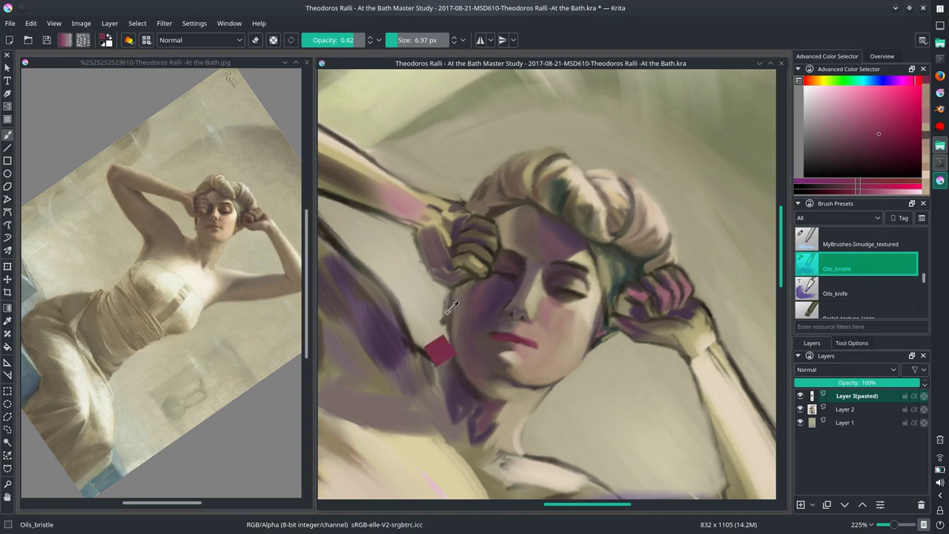
Step: Paste a second face copy, apply its transform, and save the painting
key("ctrl+t")
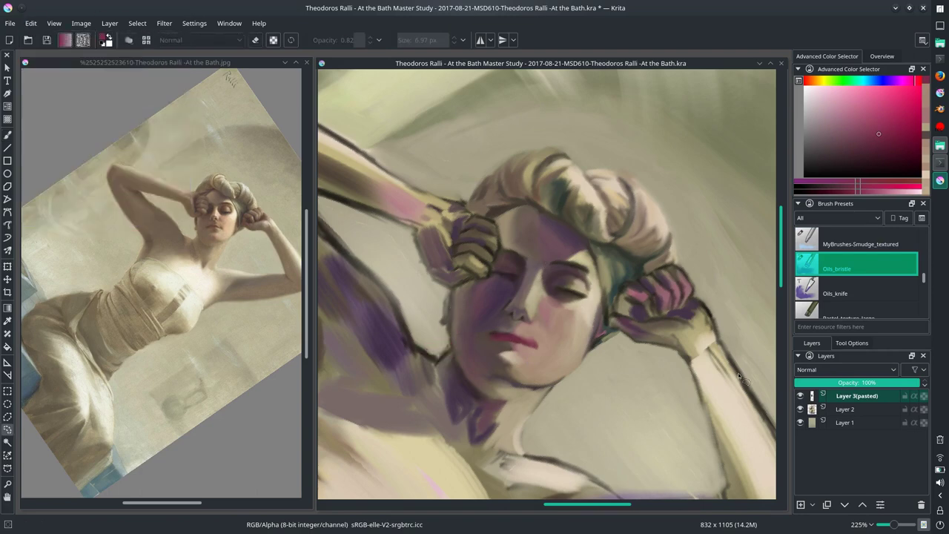
key("ctrl+v")
key("Return")
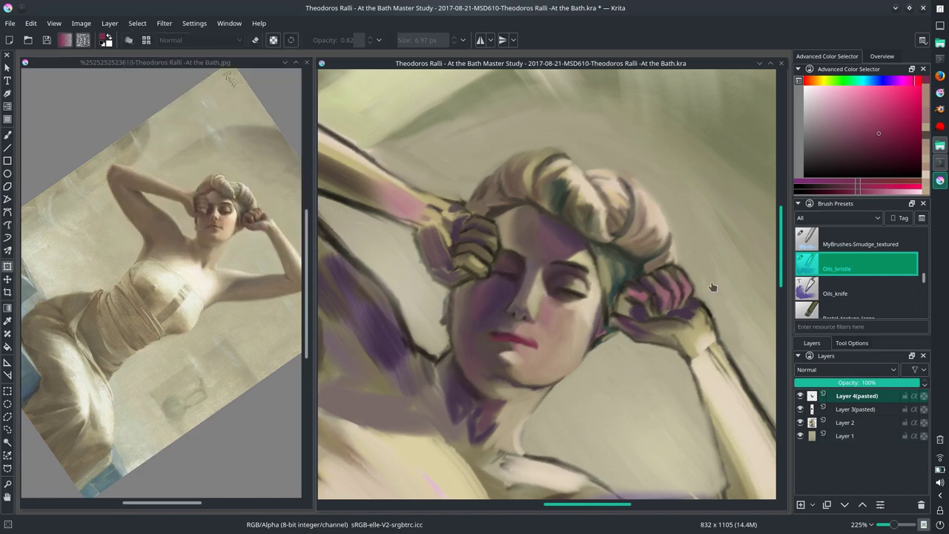
left_click(10, 23)
left_click(23, 81)
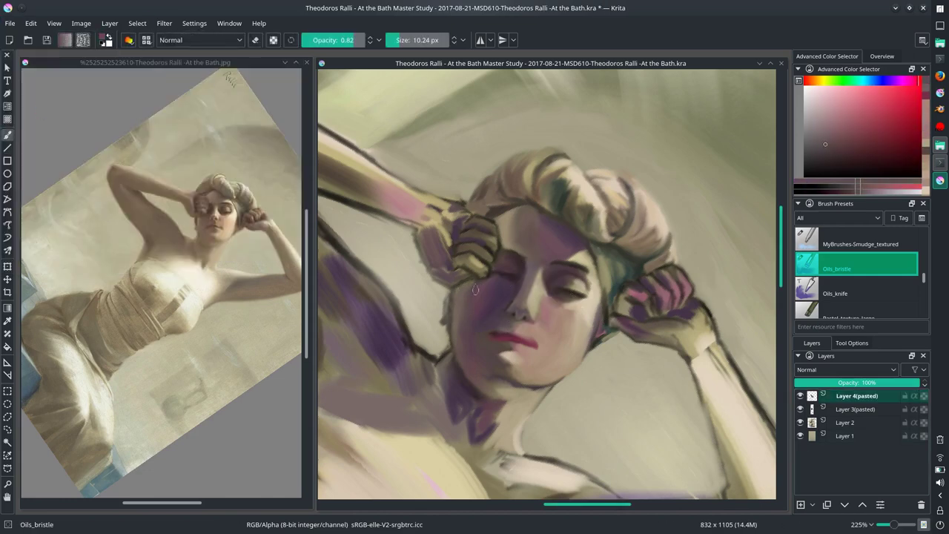
Step: Sample beige, olive-grey and magenta tones with a smaller brush; darken around the eye
left_click(444, 311, "ctrl")
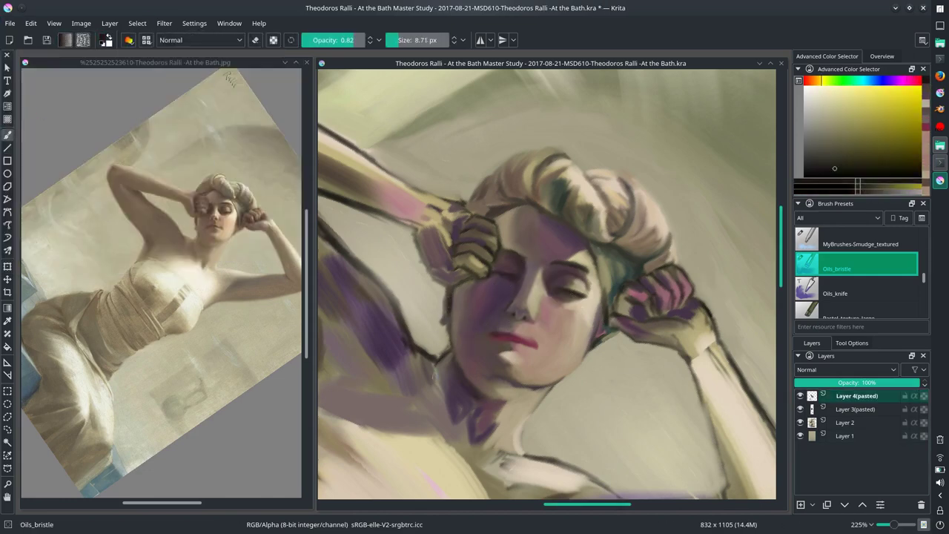
key("bracketleft")
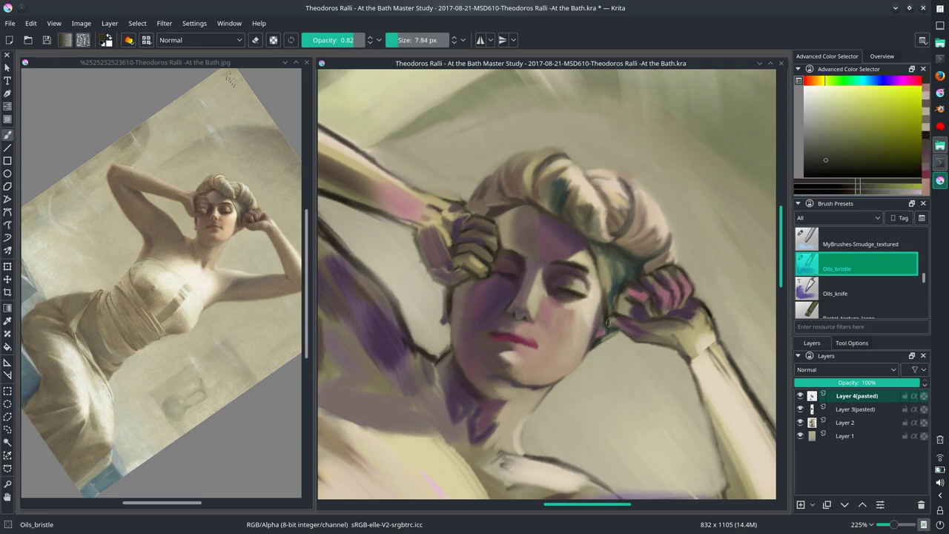
left_click(605, 340, "ctrl")
key("bracketleft")
left_click(507, 276, "ctrl")
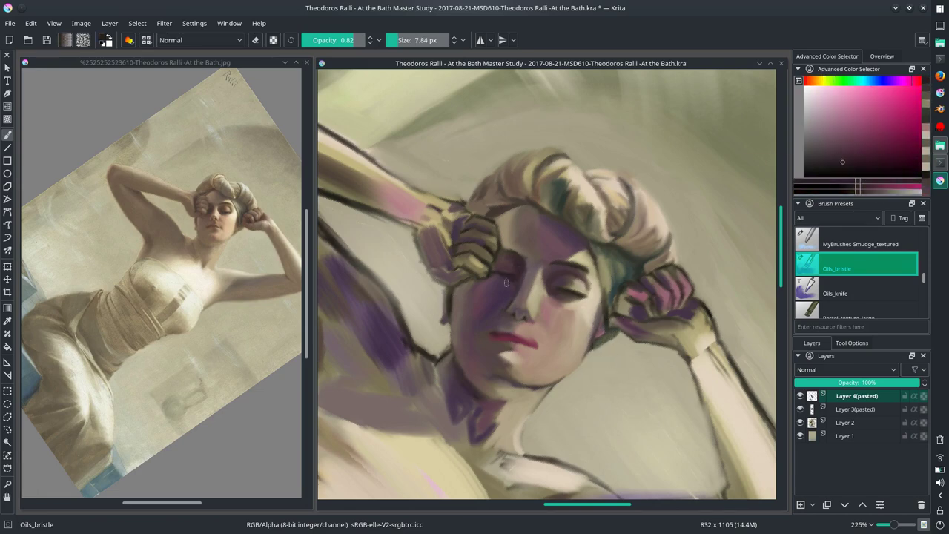
key("bracketleft")
key("bracketleft")
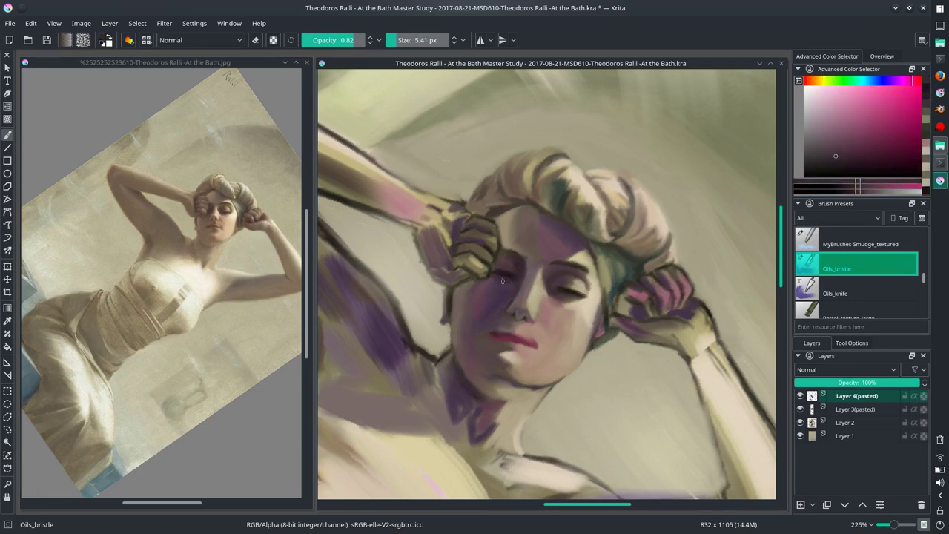
left_click(518, 314, "ctrl")
key("bracketleft")
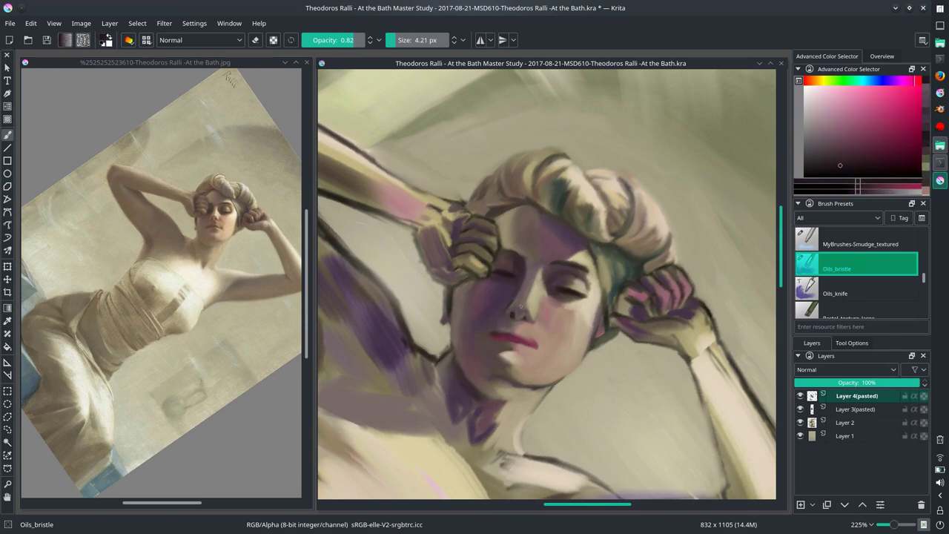
left_click(516, 279, "ctrl")
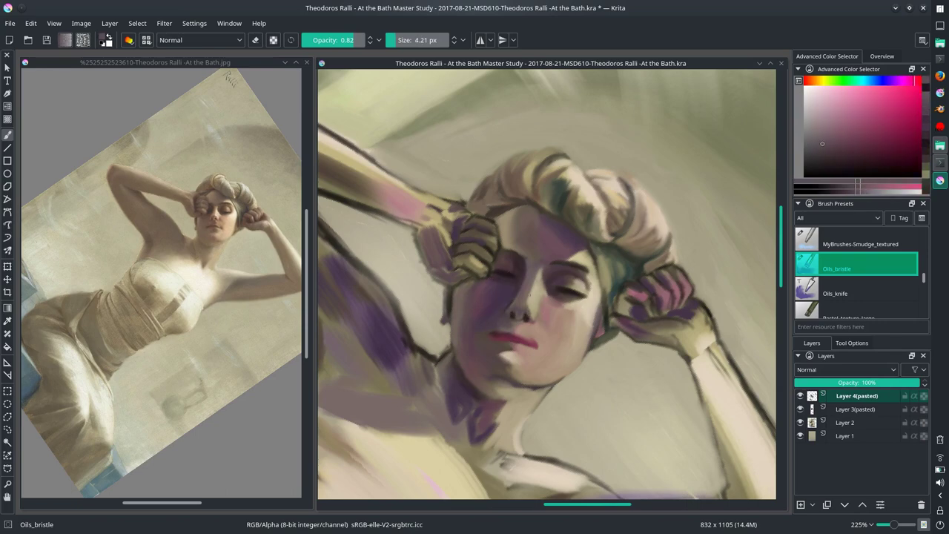
left_click(515, 279, "ctrl")
left_click_drag(493, 272, 517, 275)
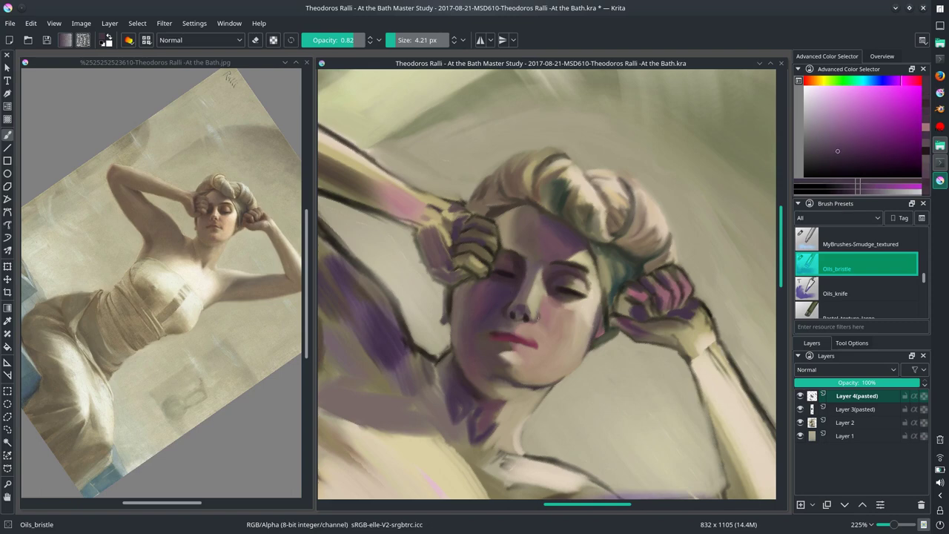
Step: Pick light peach and dark red-brown tones, then switch to the Smudge_textured preset
left_click(508, 297, "ctrl")
left_click(517, 329, "ctrl")
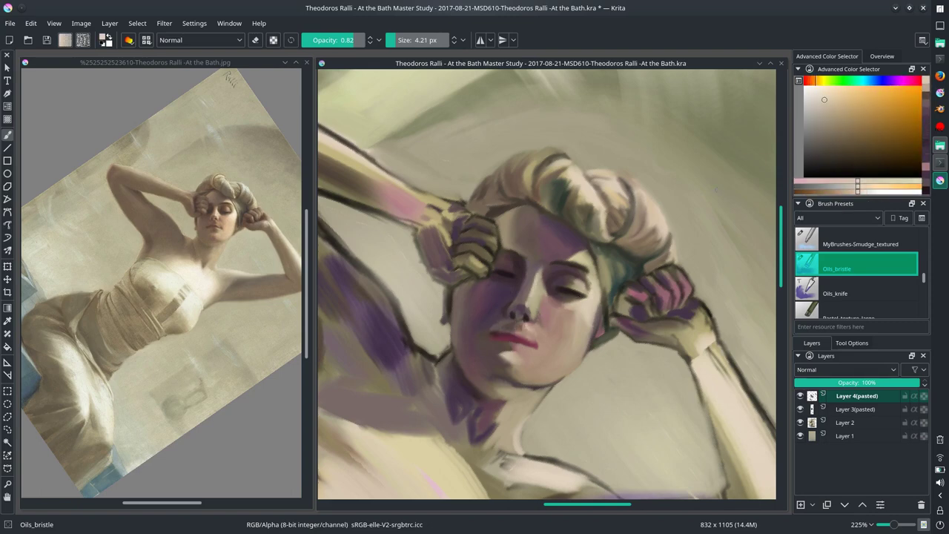
left_click(523, 421, "ctrl")
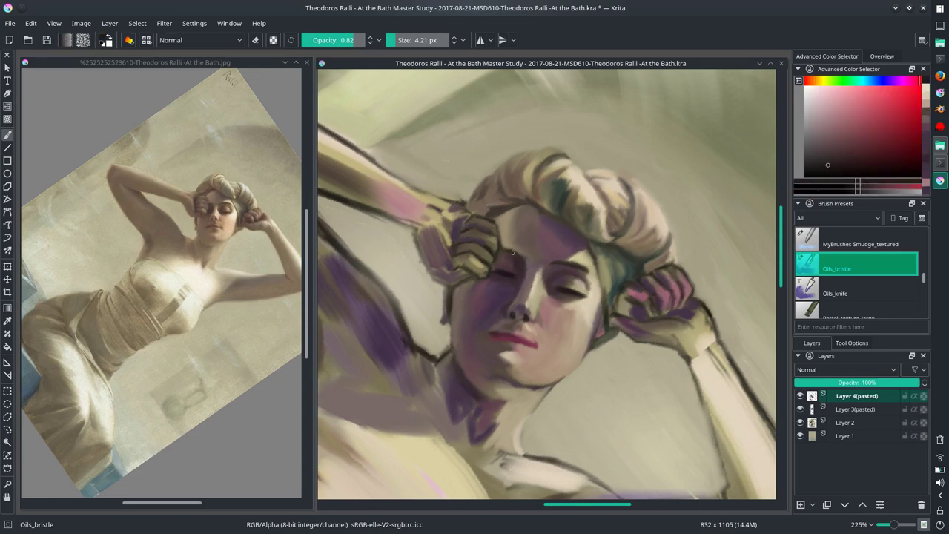
left_click(564, 315, "ctrl")
key("slash")
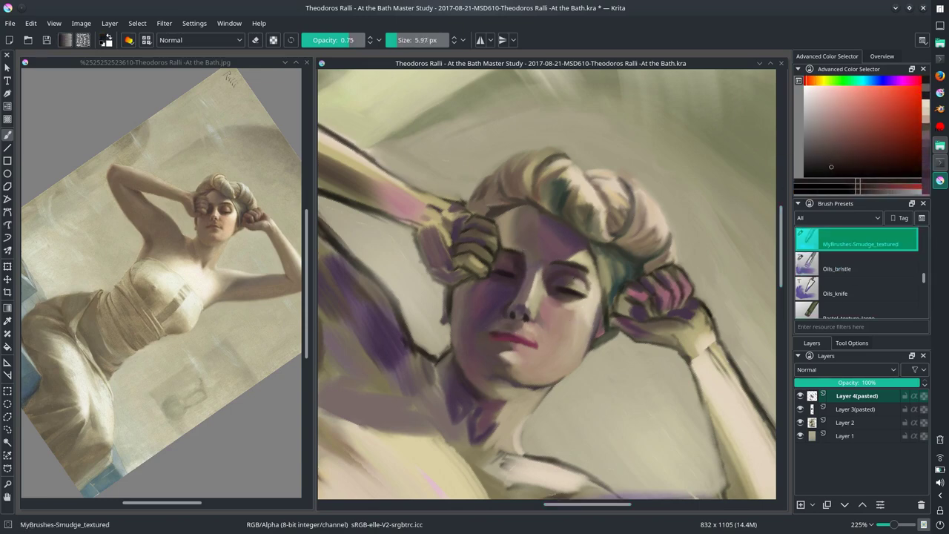
Step: Merge the pasted layers into Layer 2 and repaint the lips darker
key("ctrl+e")
key("ctrl+e")
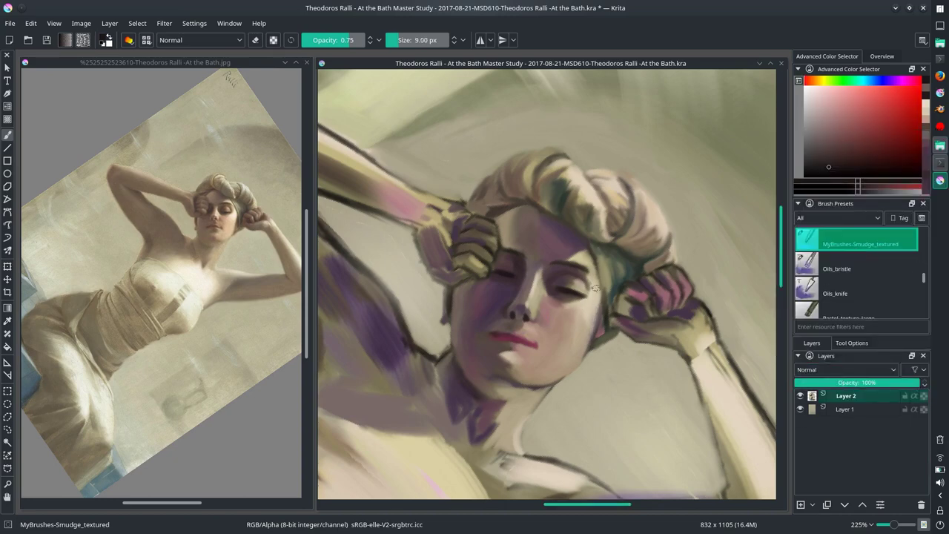
key("slash")
left_click(506, 342, "ctrl")
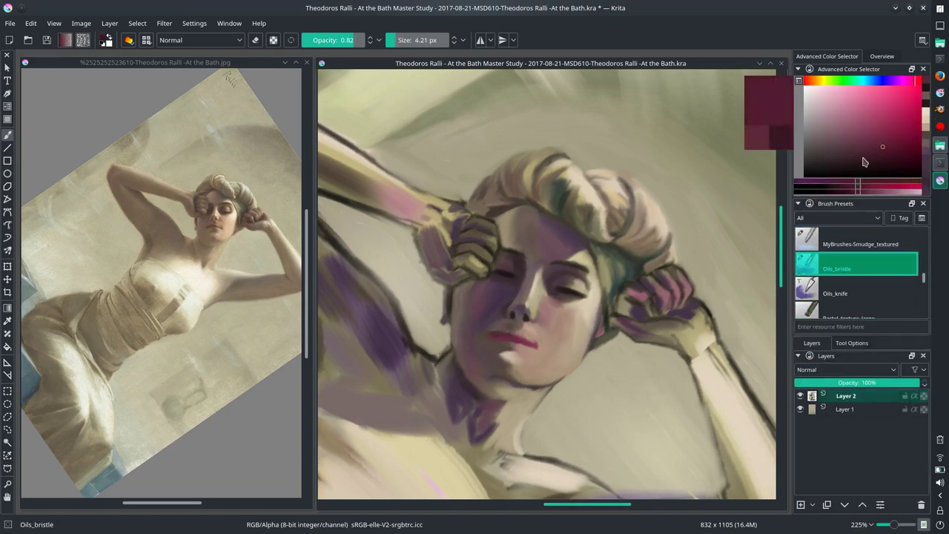
left_click_drag(519, 337, 532, 344)
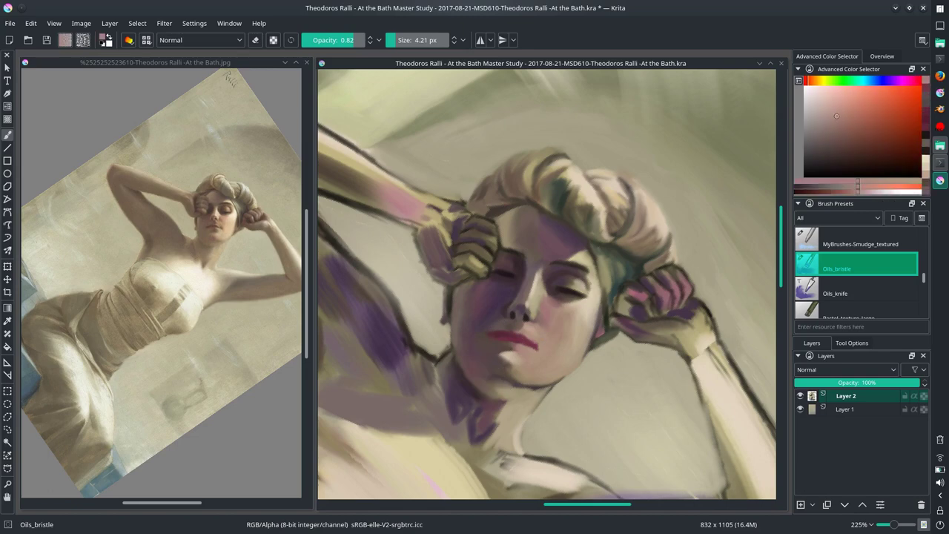
Step: Sample lighter and deeper pinks and red-orange from the lips and face
left_click(489, 336, "ctrl")
key("bracketleft")
key("bracketleft")
left_click(486, 368, "ctrl")
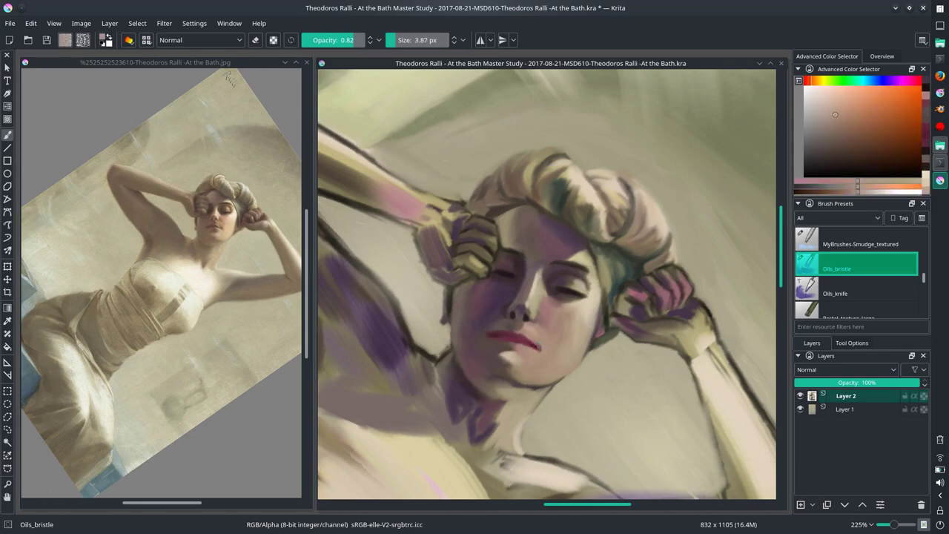
key("bracketright")
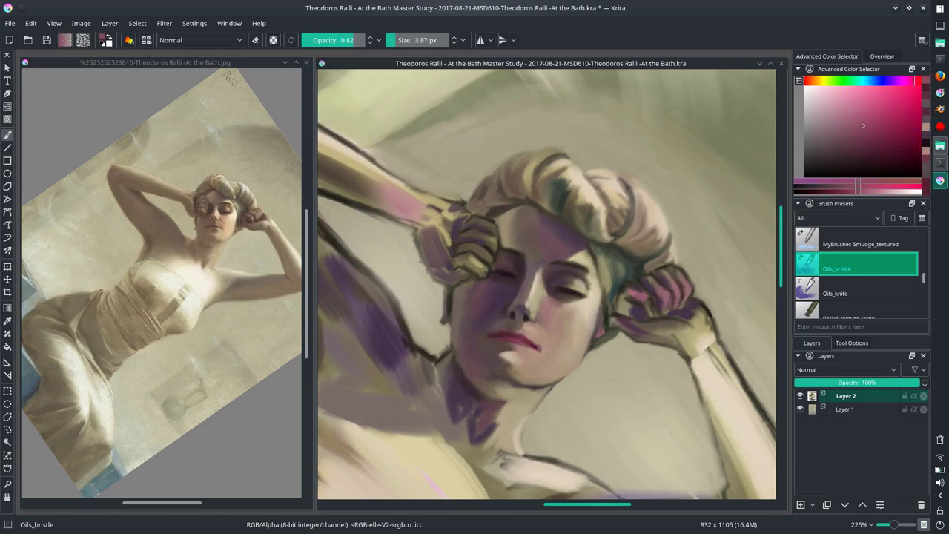
left_click(484, 336, "ctrl")
left_click(486, 336, "ctrl")
key("bracketright")
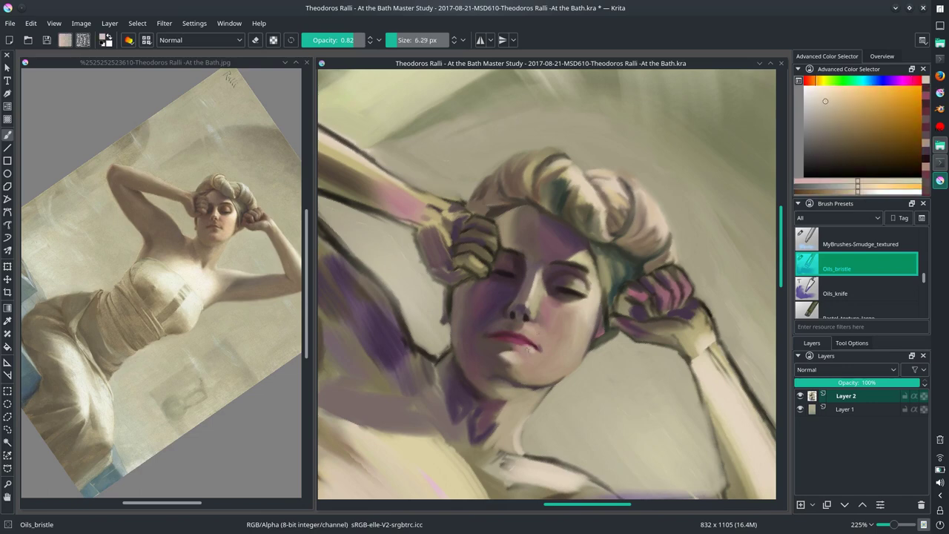
left_click(523, 388, "ctrl")
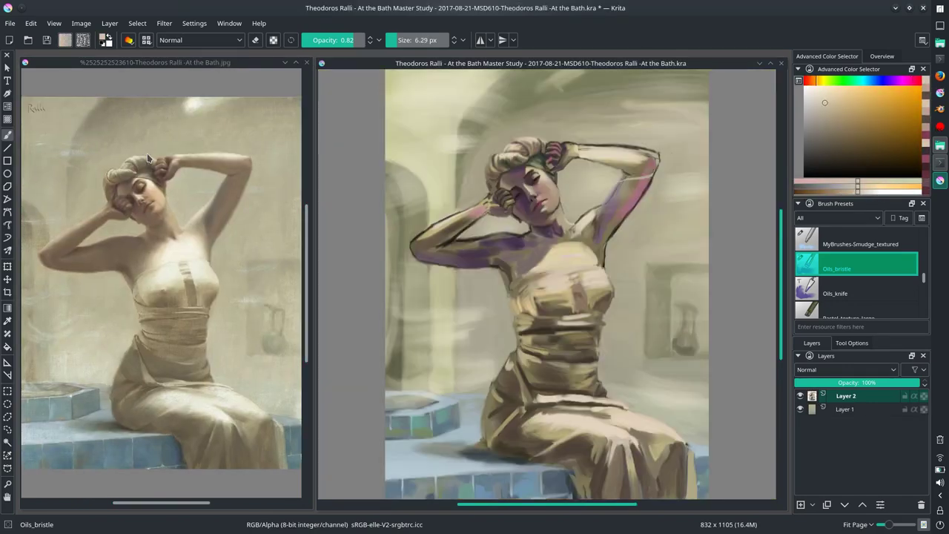
Step: Sample darker, orange and pale yellow tones around the chin and neck
scroll(604, 324, "up", 5)
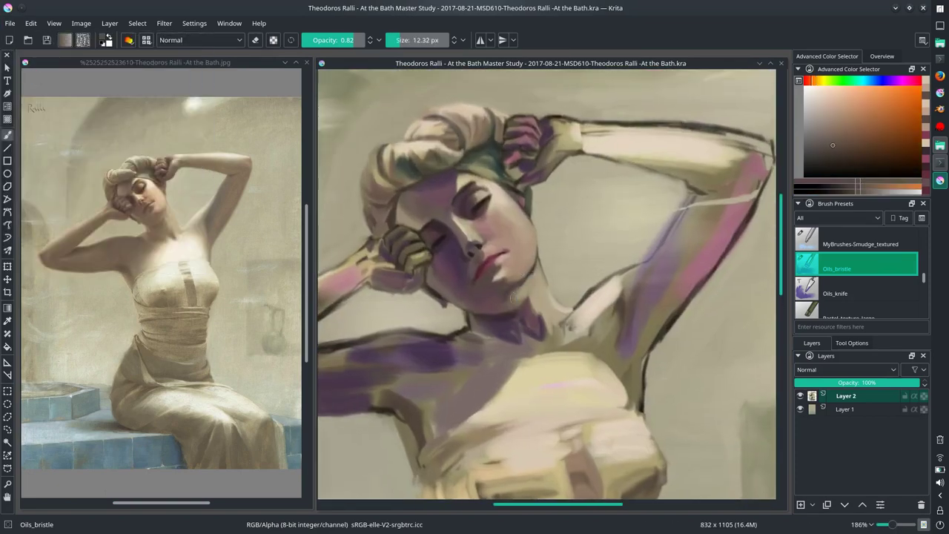
left_click(542, 261, "ctrl")
key("bracketright")
left_click(505, 300, "ctrl")
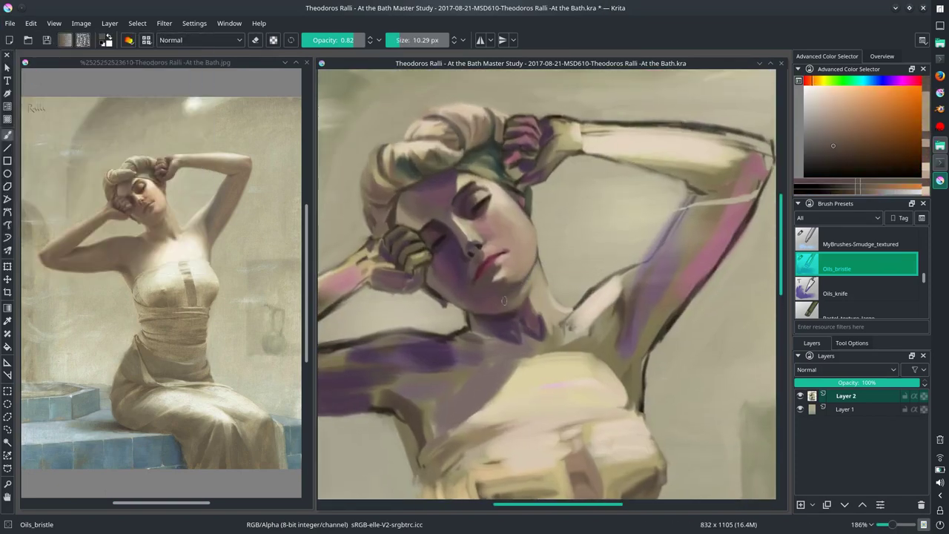
left_click(547, 256, "ctrl")
key("bracketleft")
left_click(541, 256, "ctrl")
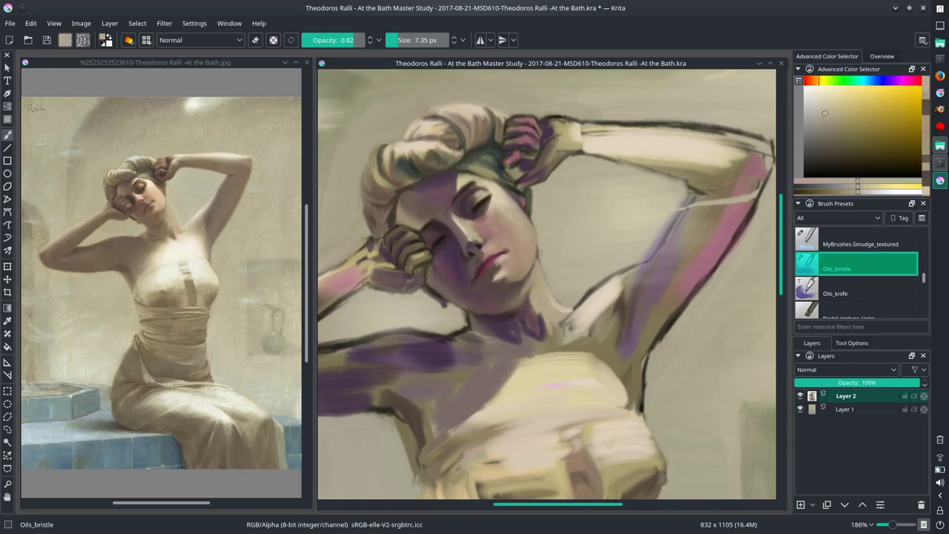
Step: Save the study, then sample purple shadow and pinker mouth tones
left_click(10, 23)
left_click(28, 80)
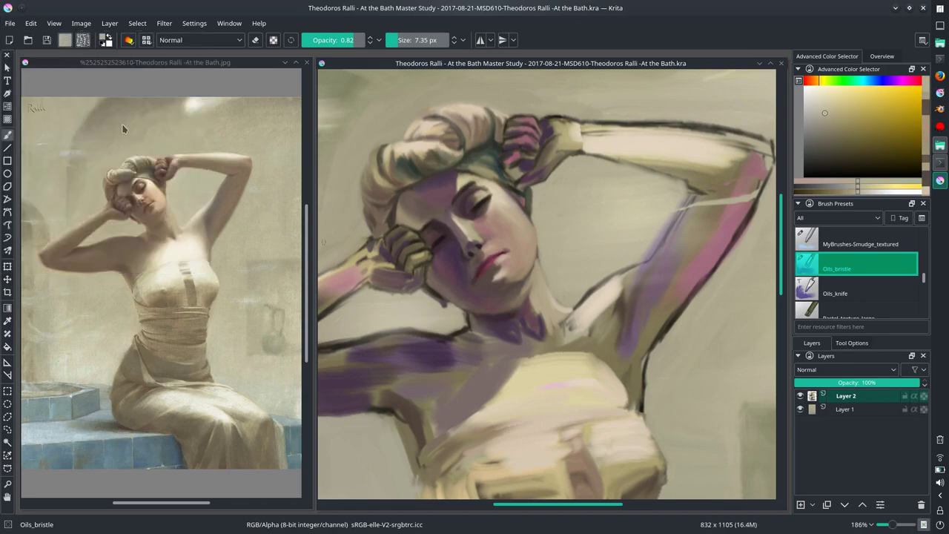
key("2")
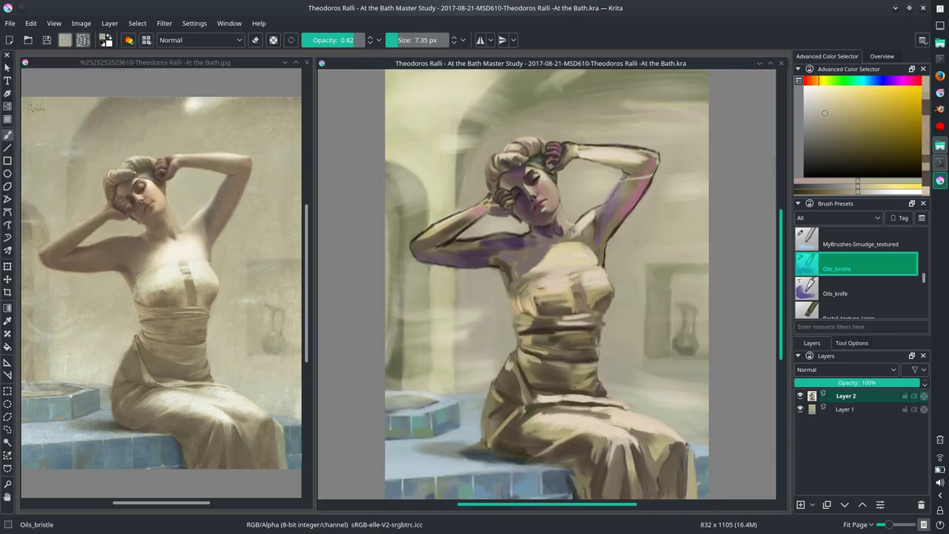
scroll(454, 250, "up", 5)
left_click(455, 249, "ctrl")
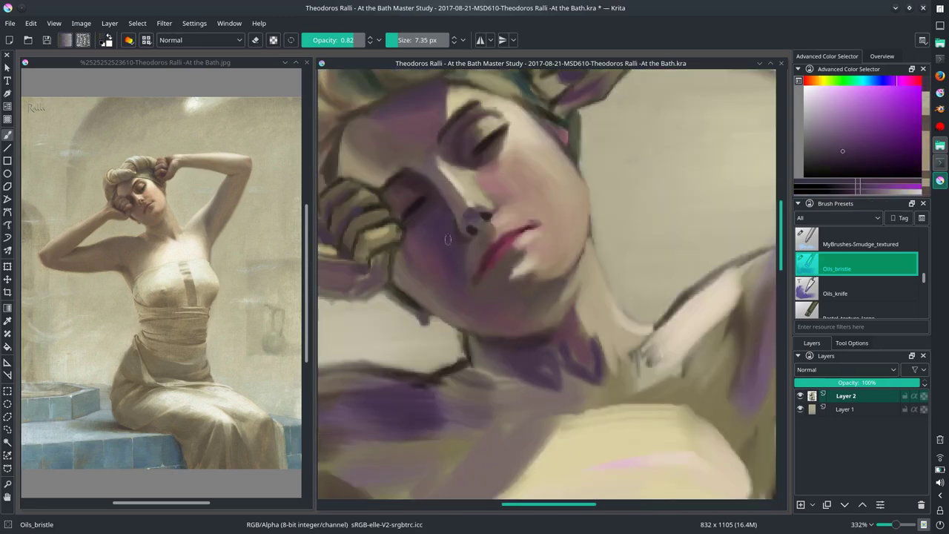
key("2")
scroll(504, 273, "up", 6)
left_click(504, 273, "ctrl")
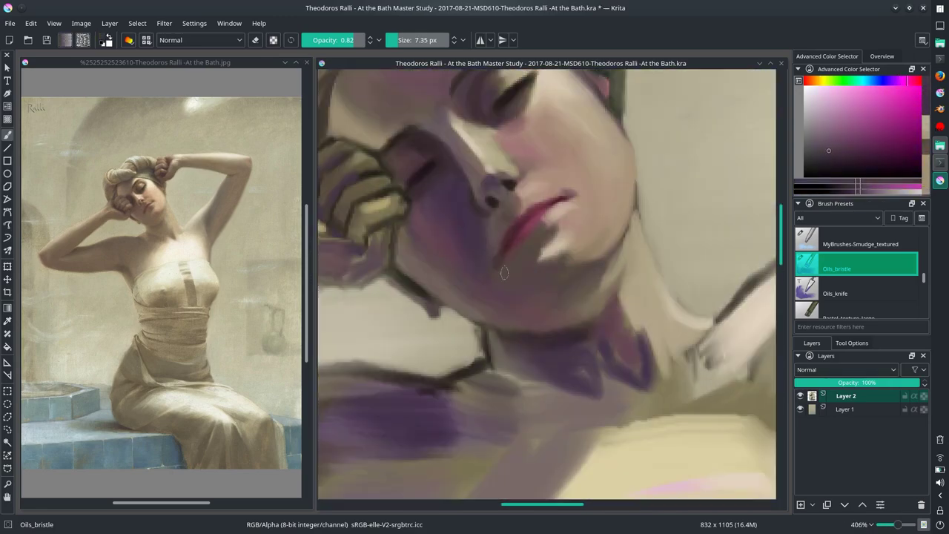
Step: Smudge with the textured brush, save again, and return to Oils_bristle
key("slash")
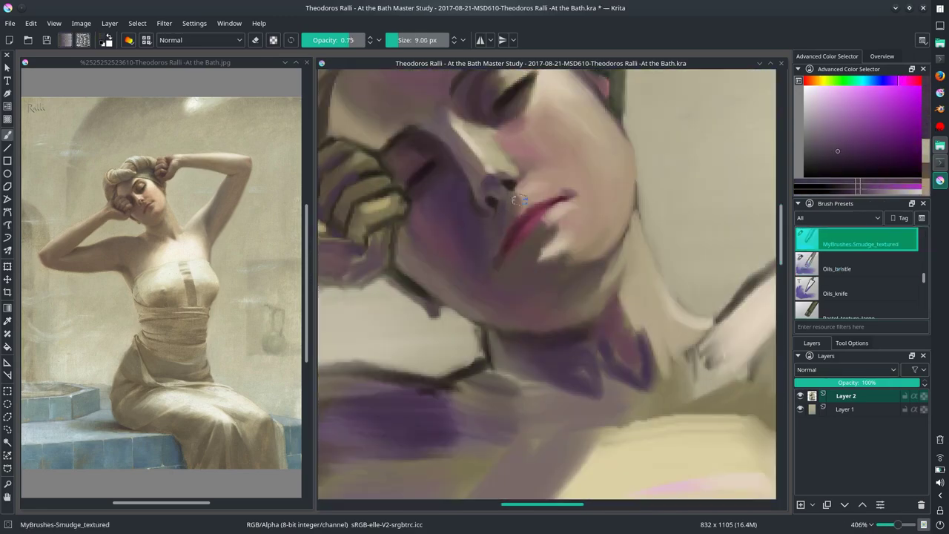
key("2")
key("ctrl+s")
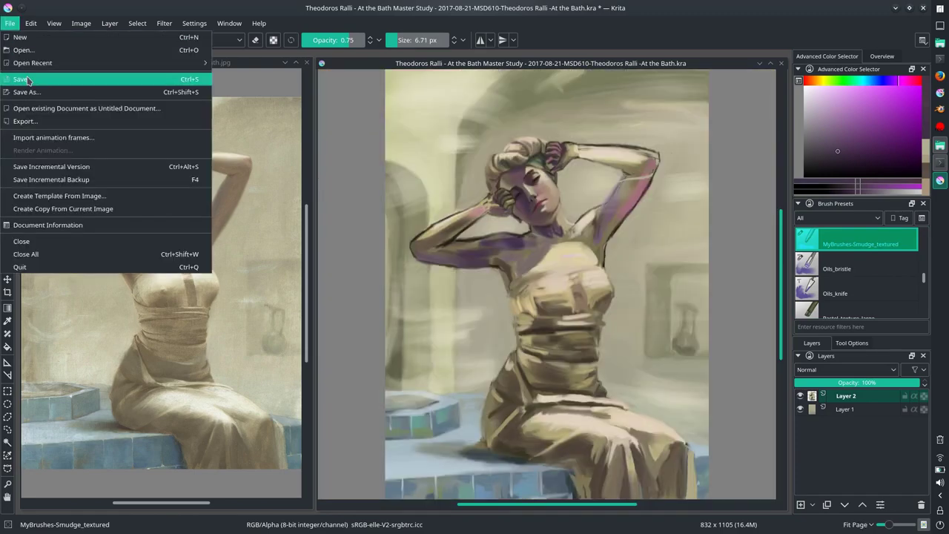
key("slash")
key("slash")
key("slash")
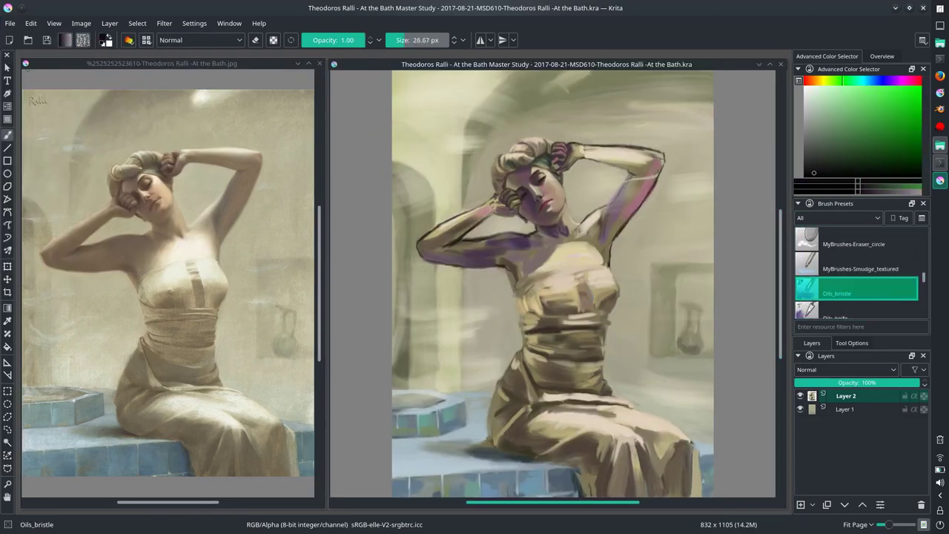
scroll(539, 162, "up", 8)
Step: Lower brush opacity and sample ochre, dull red and light yellow tones
left_click(518, 373, "ctrl")
left_click(557, 403, "ctrl")
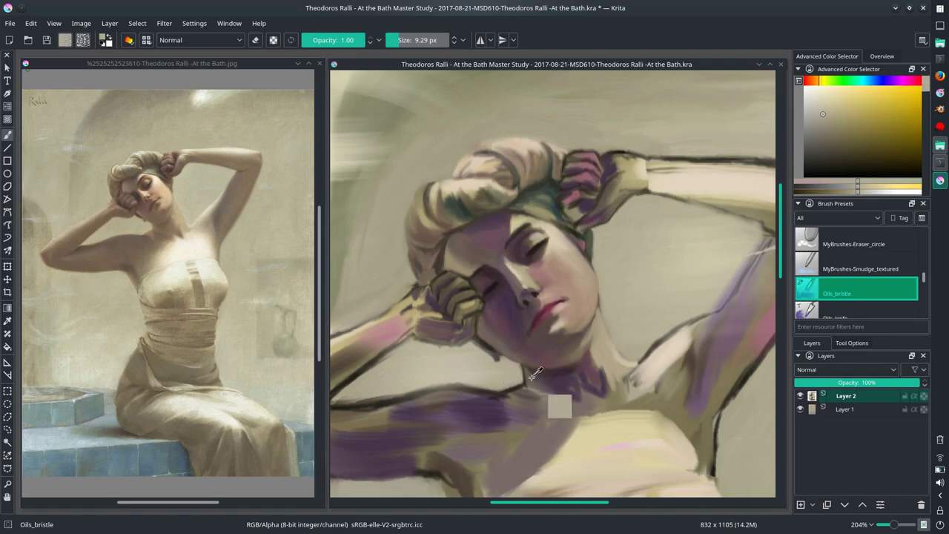
key("i")
key("bracketleft")
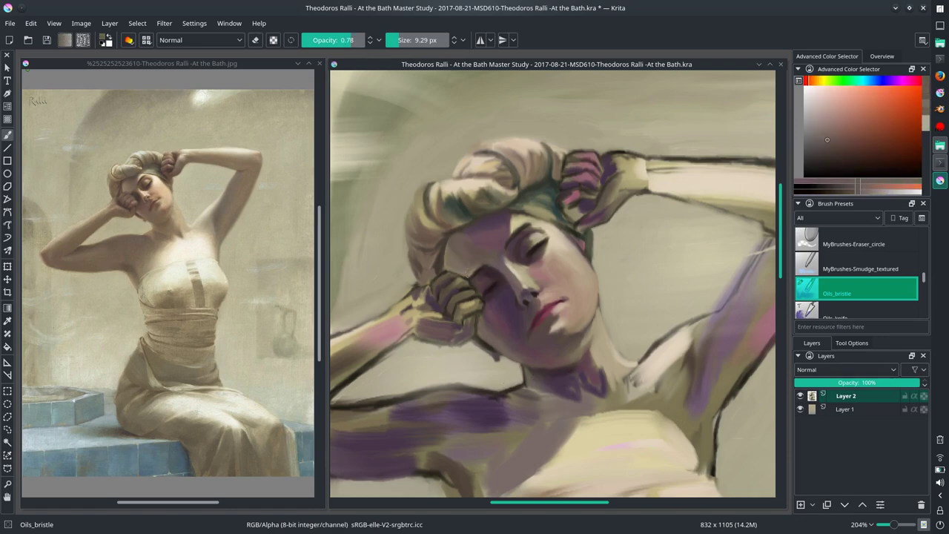
left_click(478, 260, "ctrl")
left_click(501, 252, "ctrl")
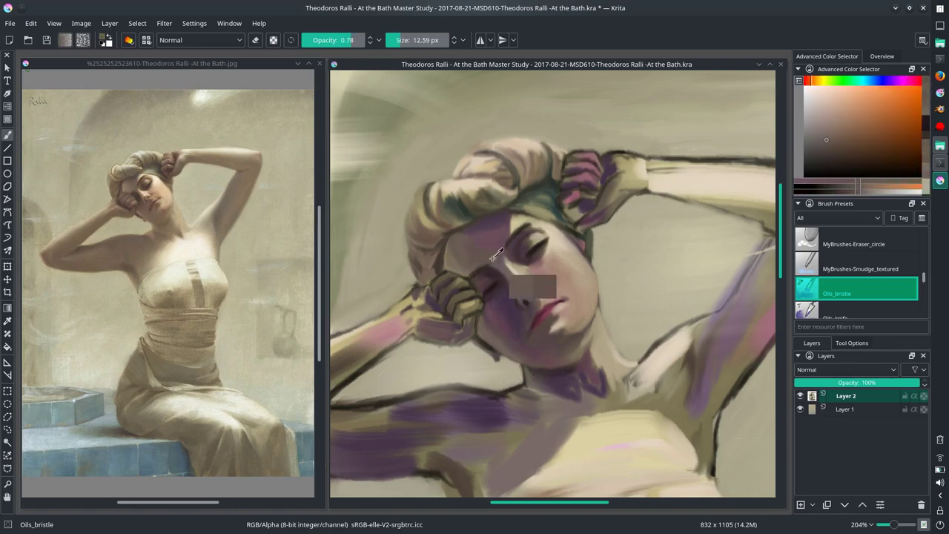
key("bracketright")
Step: Sample peach, pale yellow, hand pink, light tan and red-mauve skin tones
left_click(515, 133, "ctrl")
key("bracketleft")
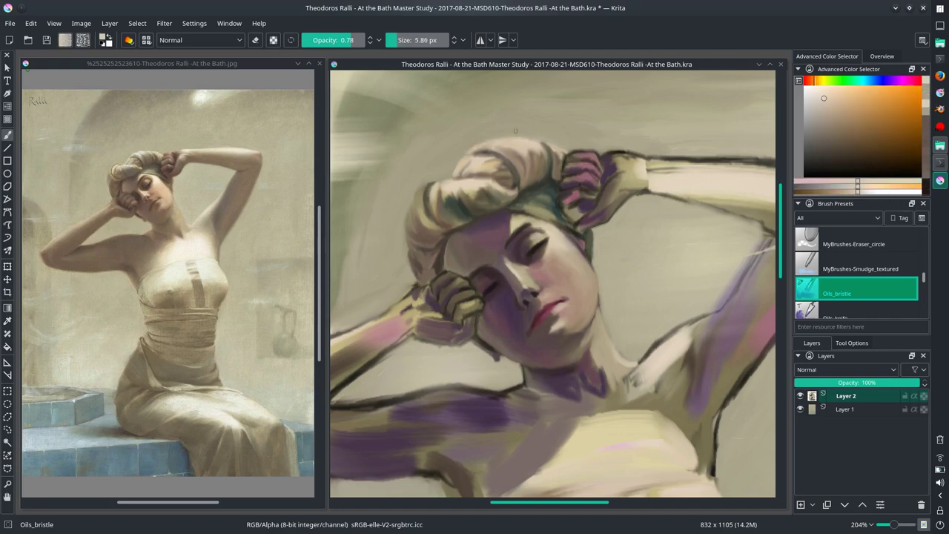
left_click(416, 186, "ctrl")
key("bracketright")
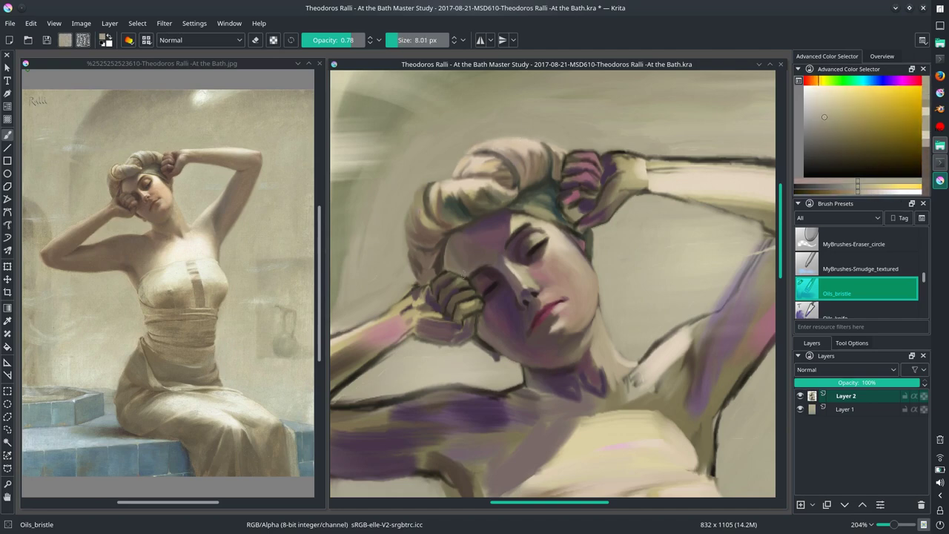
left_click(430, 304, "ctrl")
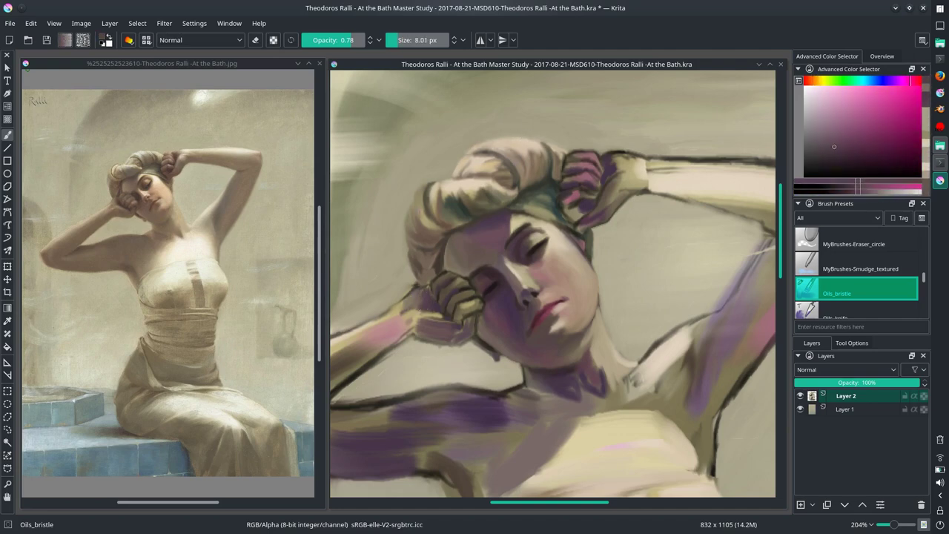
left_click(399, 294, "ctrl")
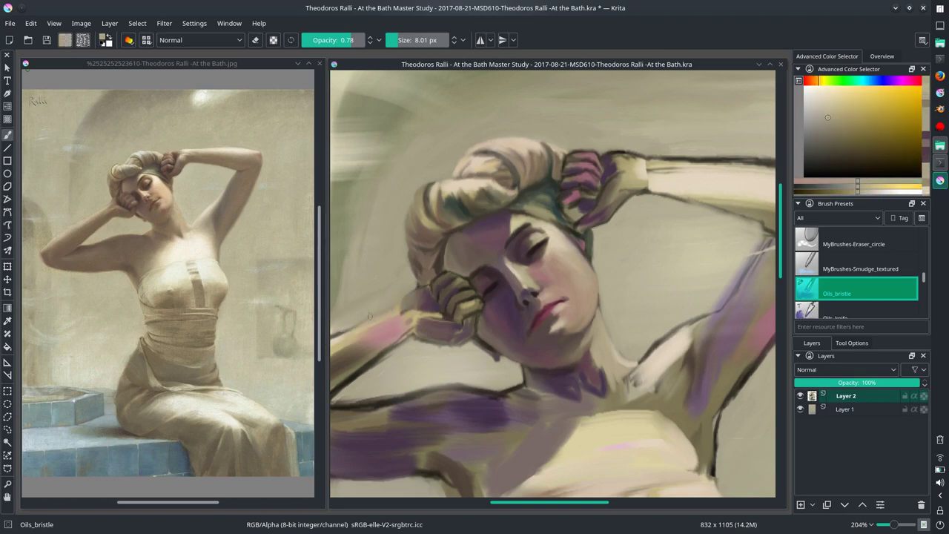
left_click(512, 296, "ctrl")
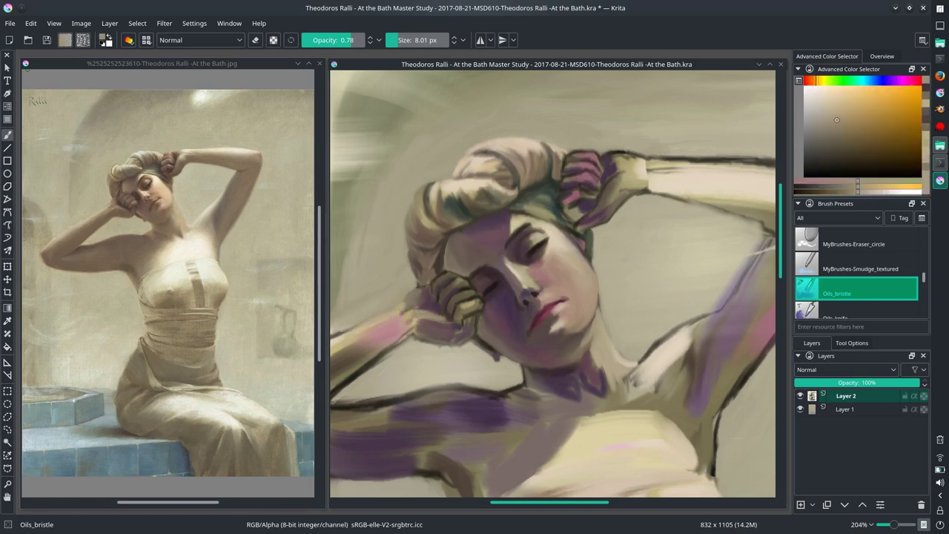
Step: Paint lighter yellow-tan onto the raised left arm
scroll(396, 340, "down", 2)
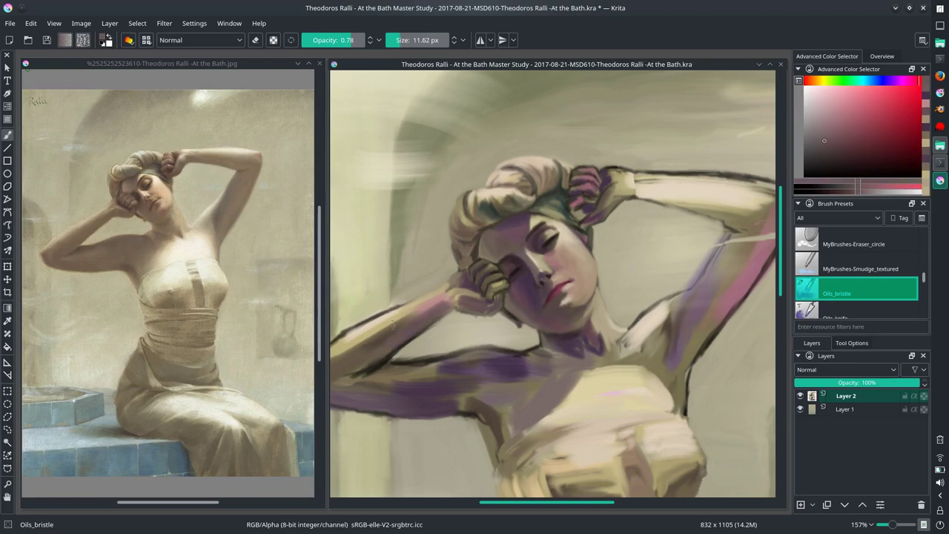
left_click_drag(445, 308, 482, 285)
left_click(449, 284, "ctrl")
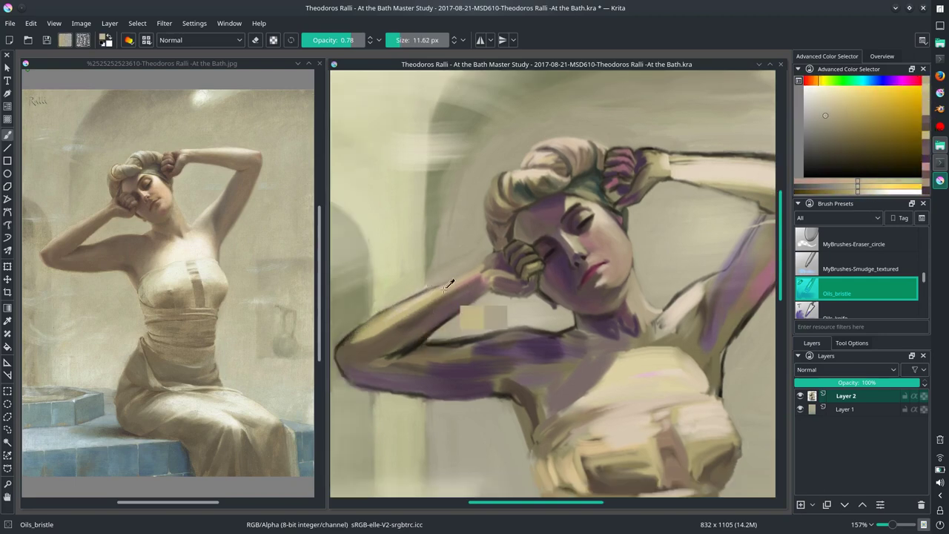
left_click(410, 300, "ctrl")
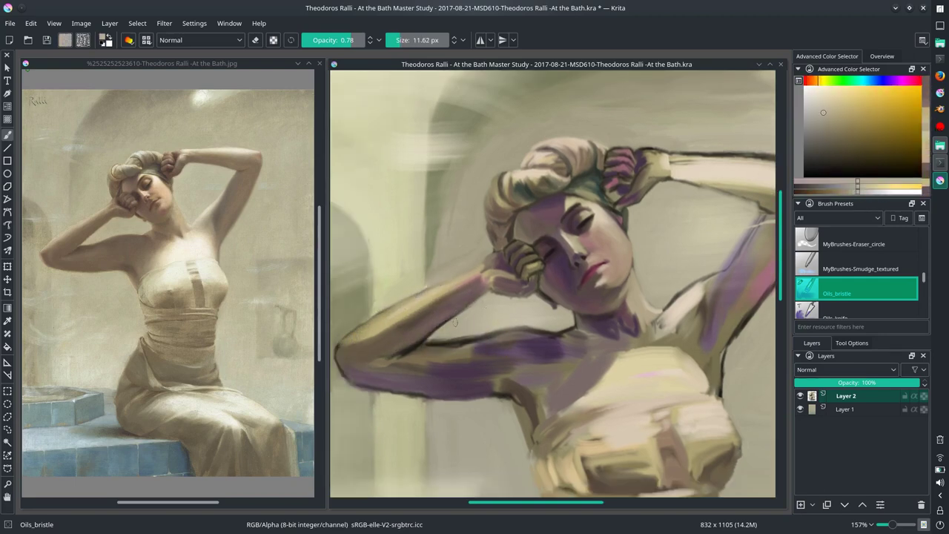
left_click(402, 299, "ctrl")
left_click(344, 352, "ctrl")
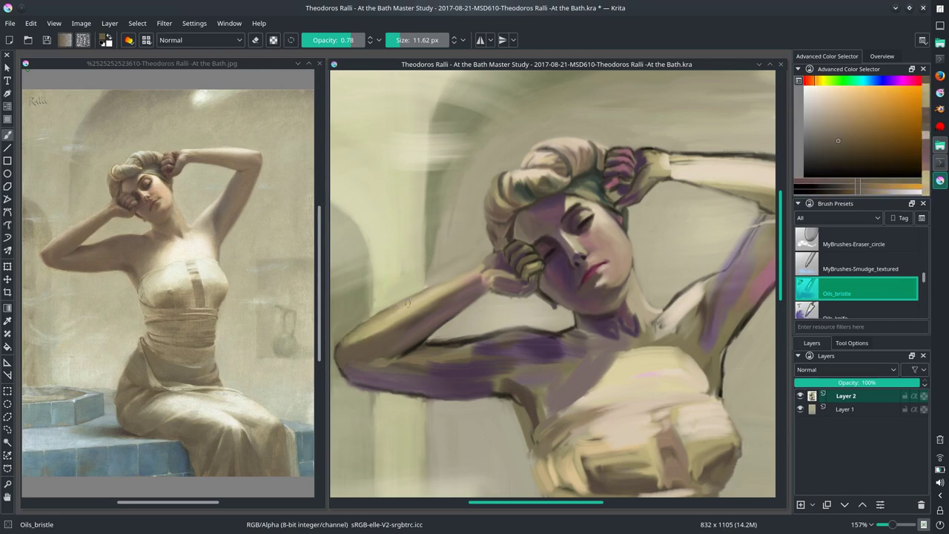
Step: Zoom in on the hand by the head and sample yellow and reddish skin tones
left_click_drag(471, 273, 493, 262)
left_click(493, 262, "ctrl")
scroll(493, 262, "up", 1)
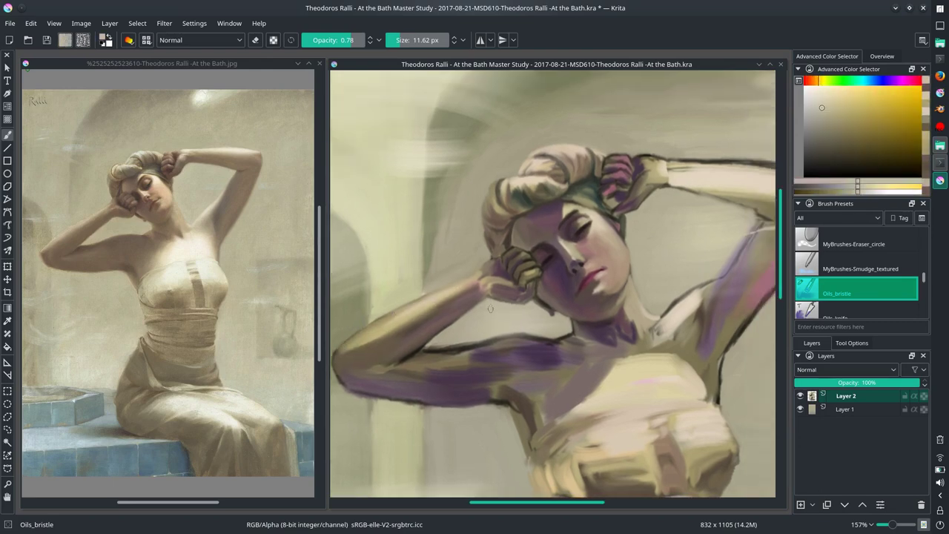
scroll(512, 276, "up", 1)
left_click(511, 276, "ctrl")
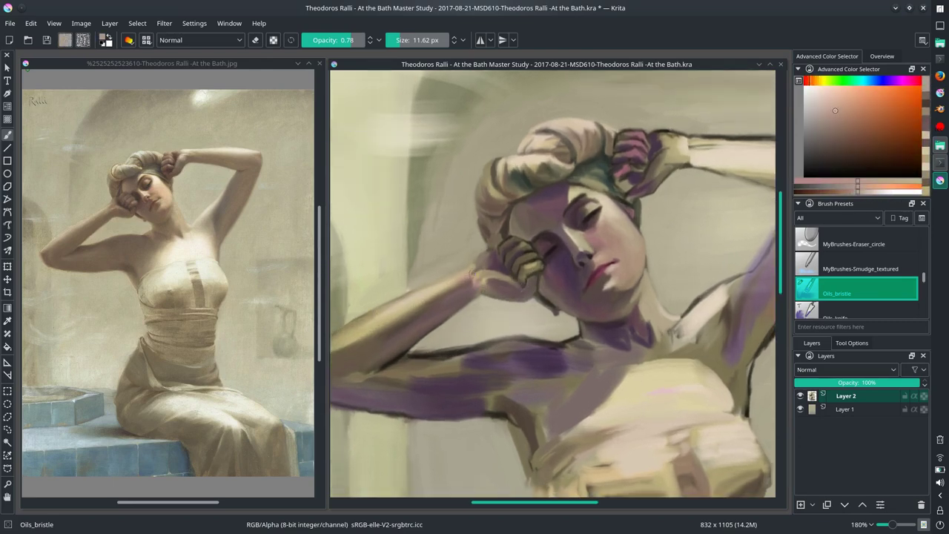
left_click(490, 304, "ctrl")
left_click(488, 264, "ctrl")
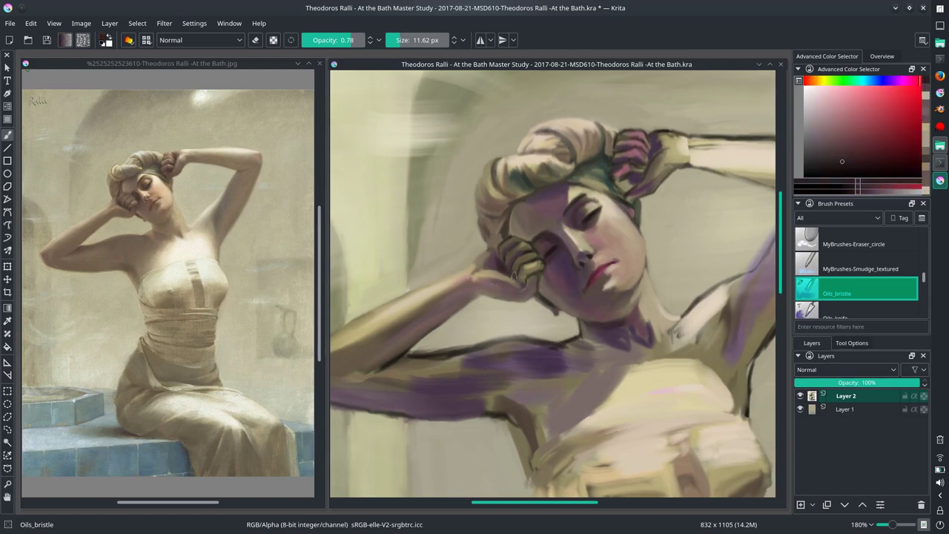
left_click(536, 280, "ctrl")
left_click(567, 312, "ctrl")
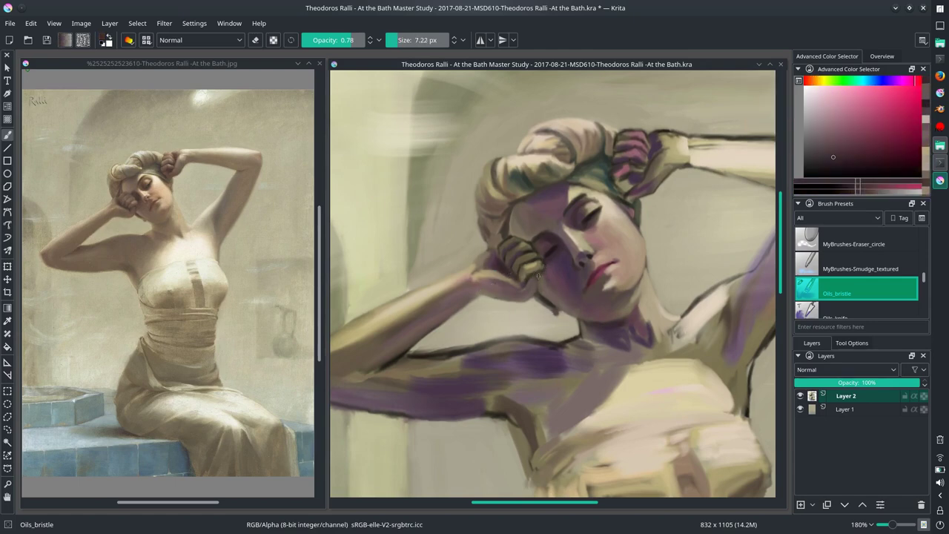
left_click(538, 279, "ctrl")
left_click(497, 243, "ctrl")
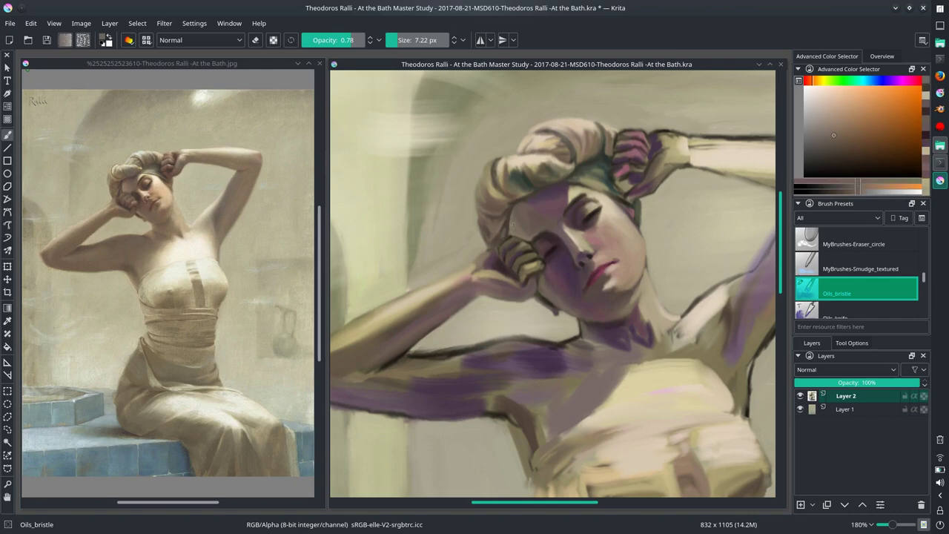
Step: Refine the fingers with yellow highlights, dark red shadows and light orange, then save
left_click(493, 256, "ctrl")
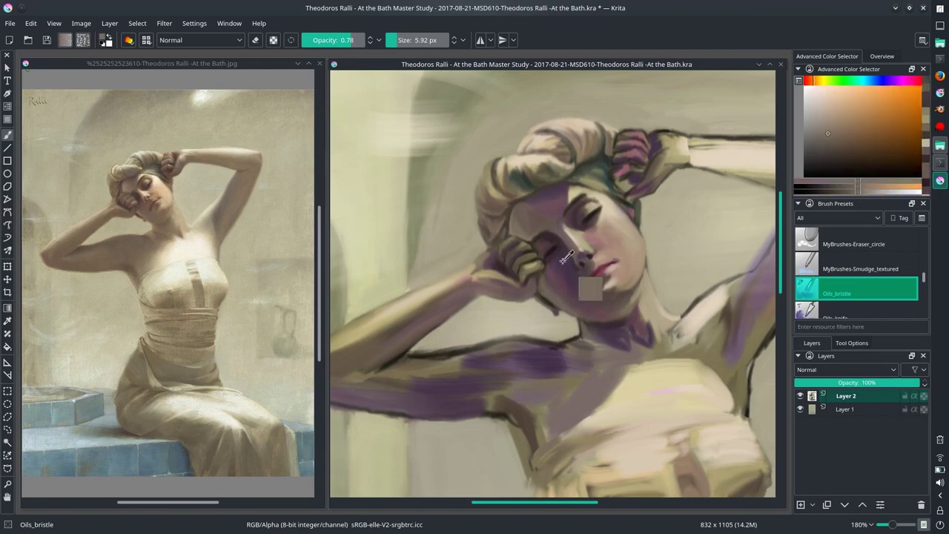
left_click(526, 247, "ctrl")
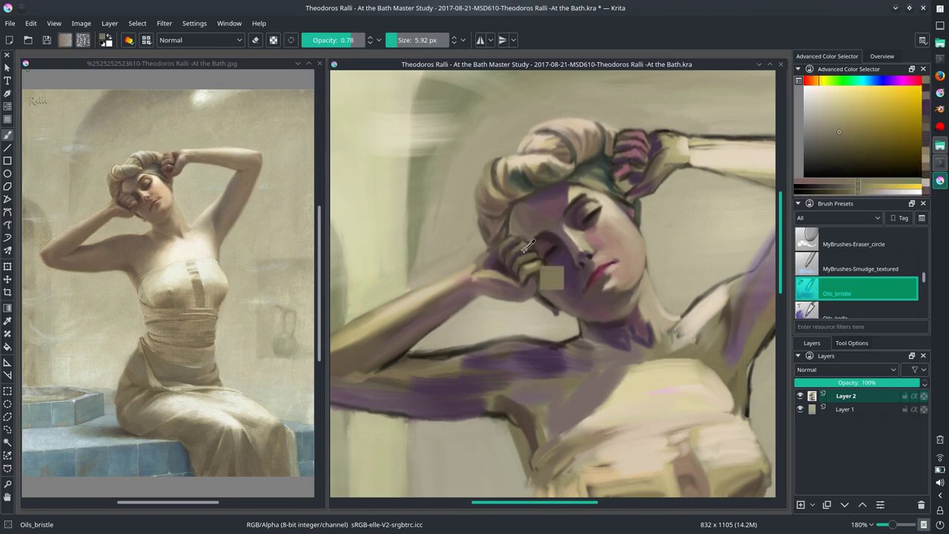
left_click(553, 278, "ctrl")
left_click(507, 268, "ctrl")
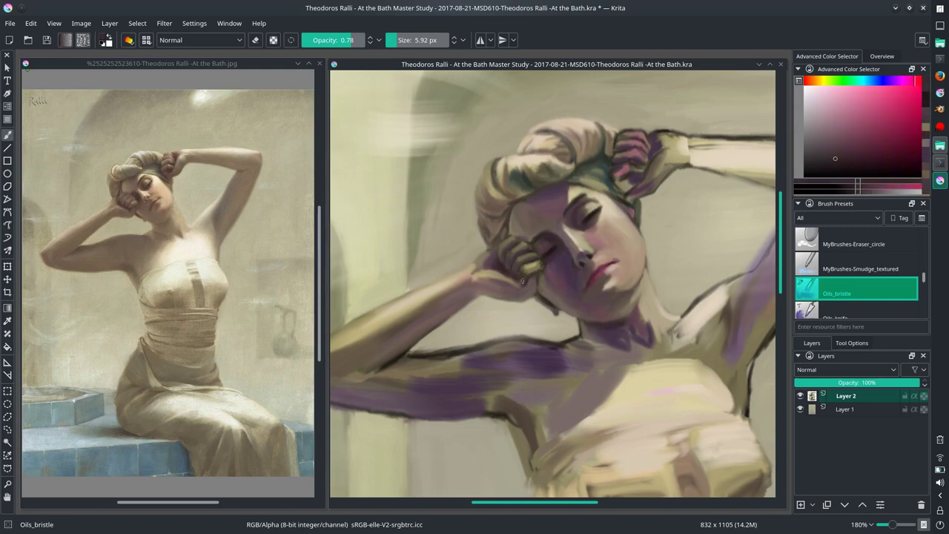
left_click(560, 195, "ctrl")
left_click(497, 236, "ctrl")
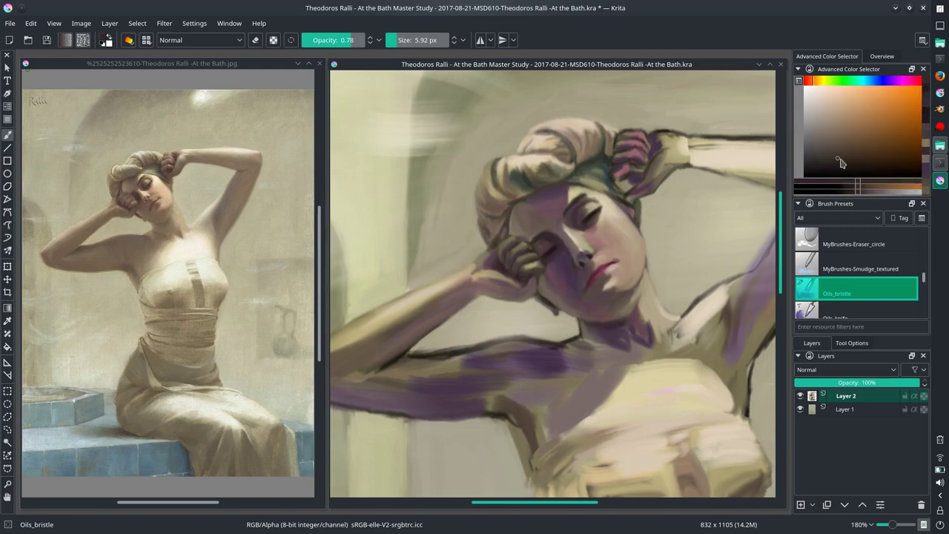
left_click(512, 236, "ctrl")
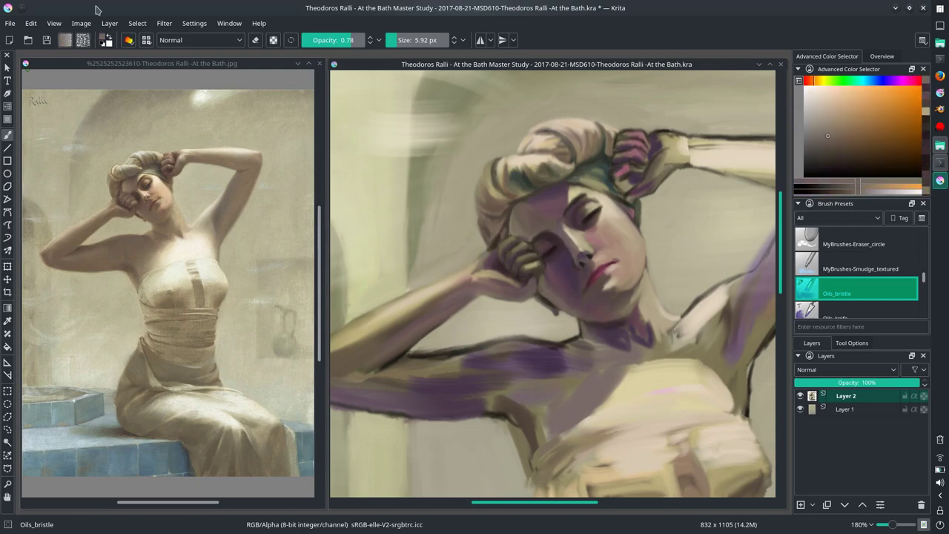
left_click(10, 23)
left_click(33, 77)
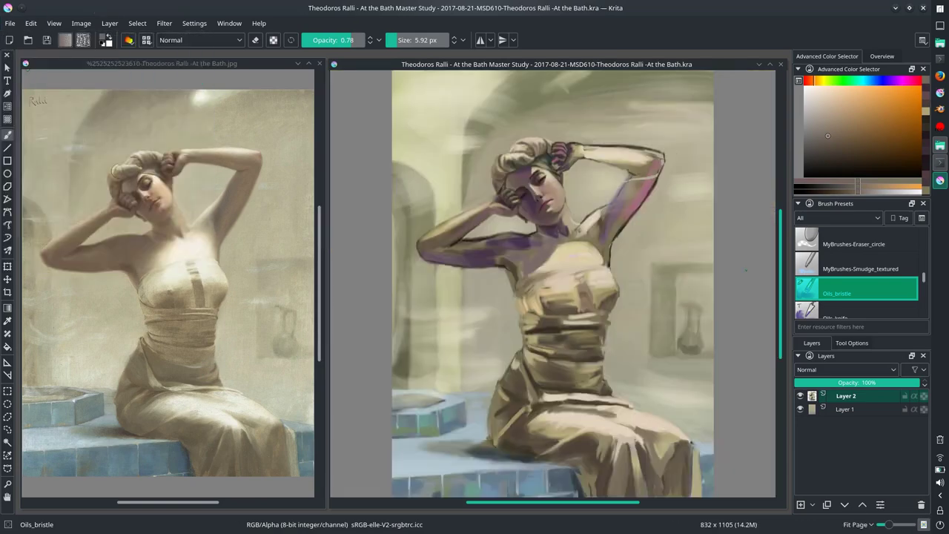
Step: Paste a copy of the outlined hand, transform it, and merge it into Layer 2
scroll(529, 185, "up", 5)
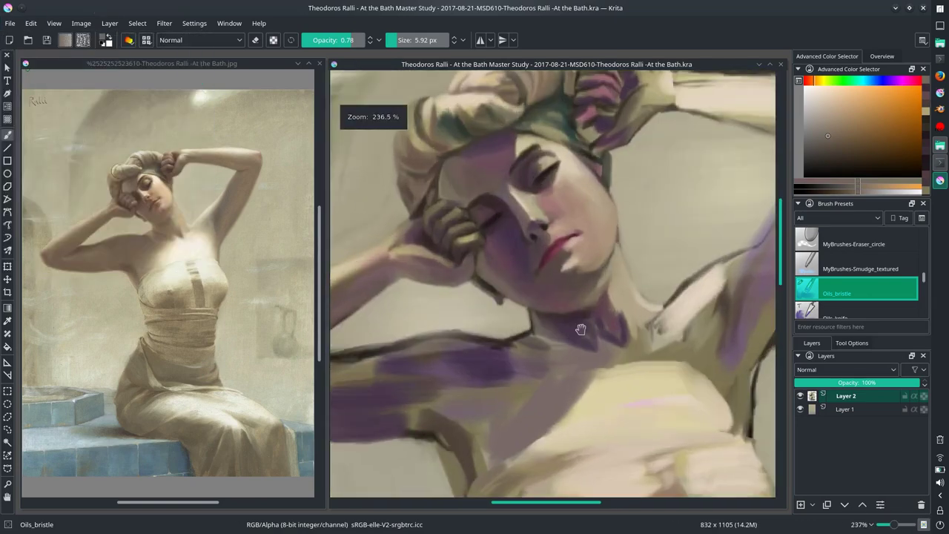
key("ctrl+c")
key("ctrl+v")
scroll(478, 273, "down", 2)
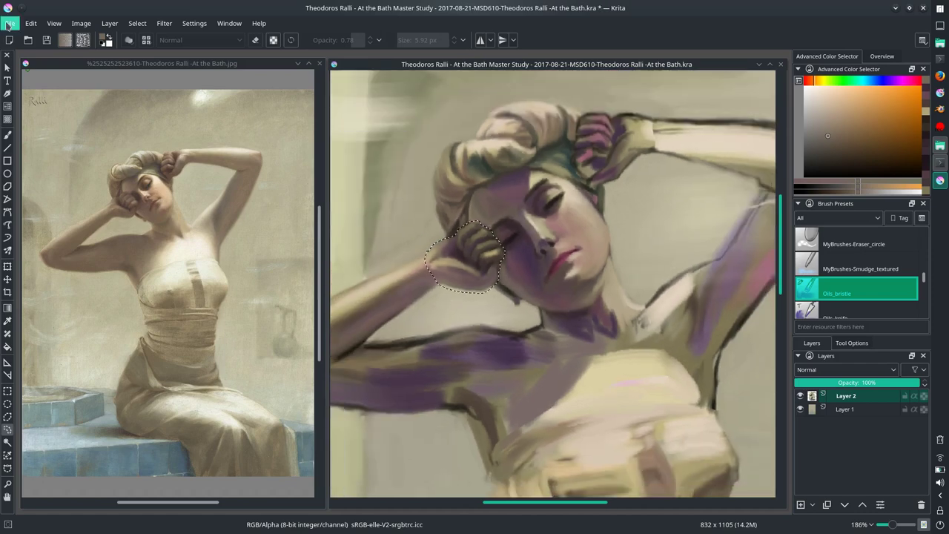
key("ctrl+t")
key("Return")
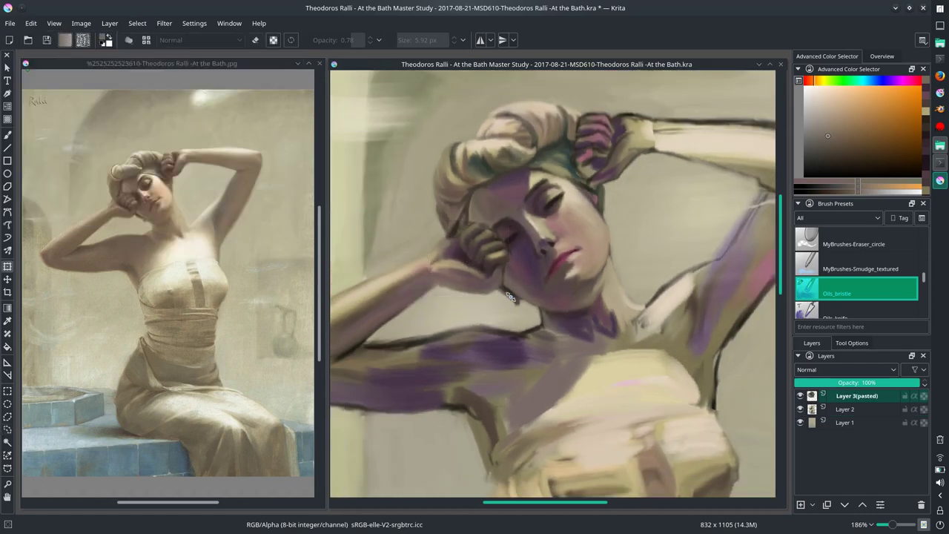
key("ctrl+e")
key("b")
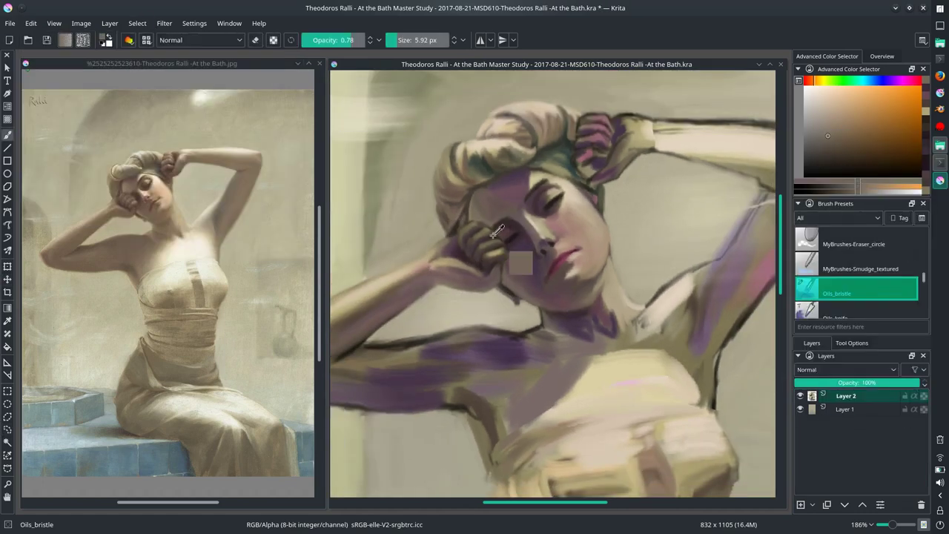
Step: Sample red, orange, pink-red and purple shadow tones from the hand and forearm
left_click(521, 263, "ctrl")
left_click(427, 276, "ctrl")
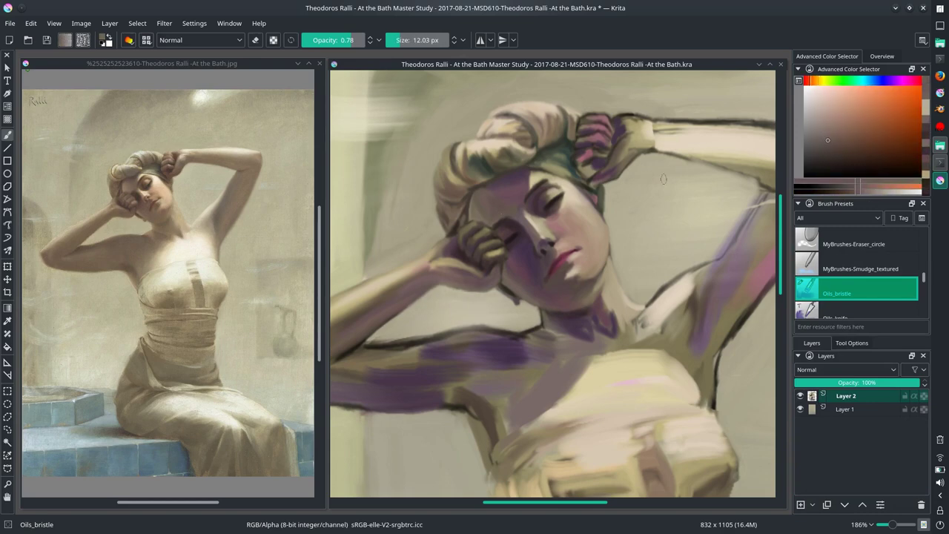
left_click_drag(510, 234, 606, 205)
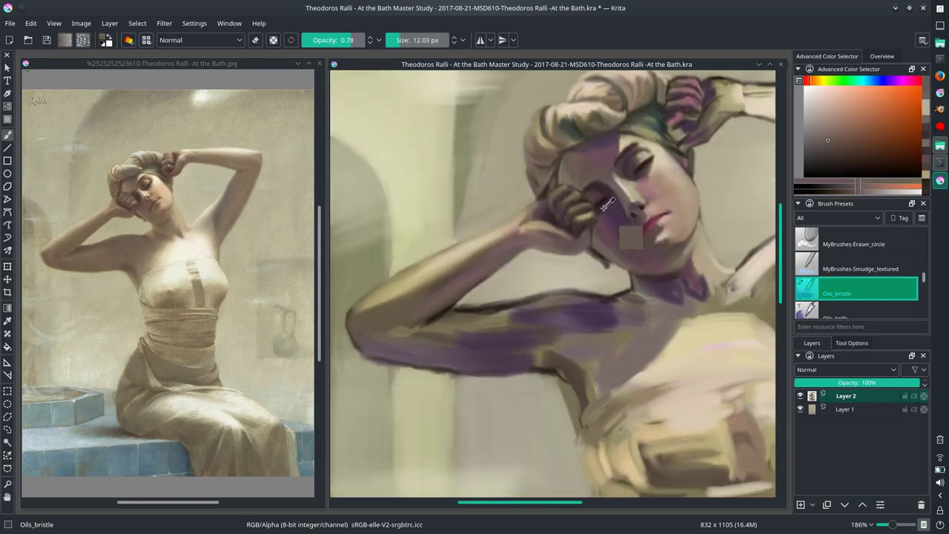
left_click(449, 296, "ctrl")
left_click(488, 300, "ctrl")
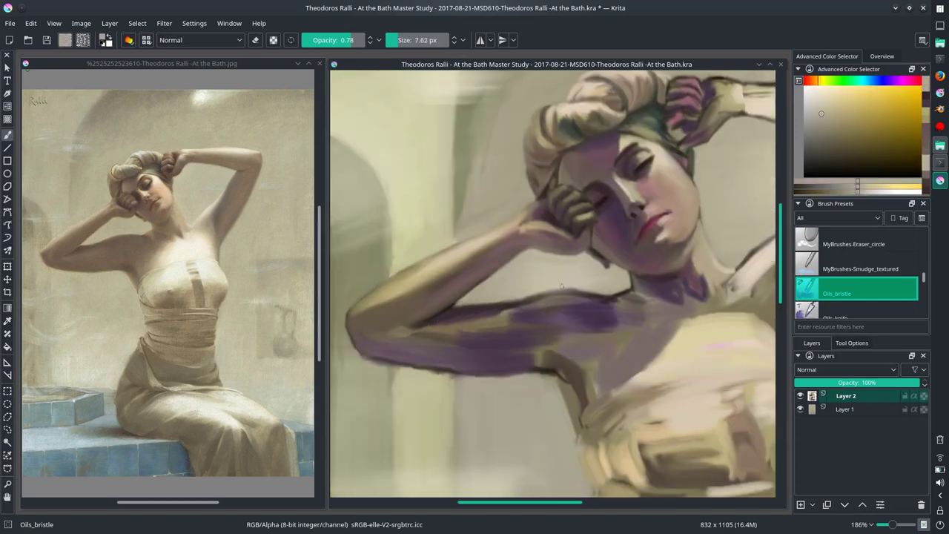
left_click(551, 309, "ctrl")
left_click(551, 309, "ctrl")
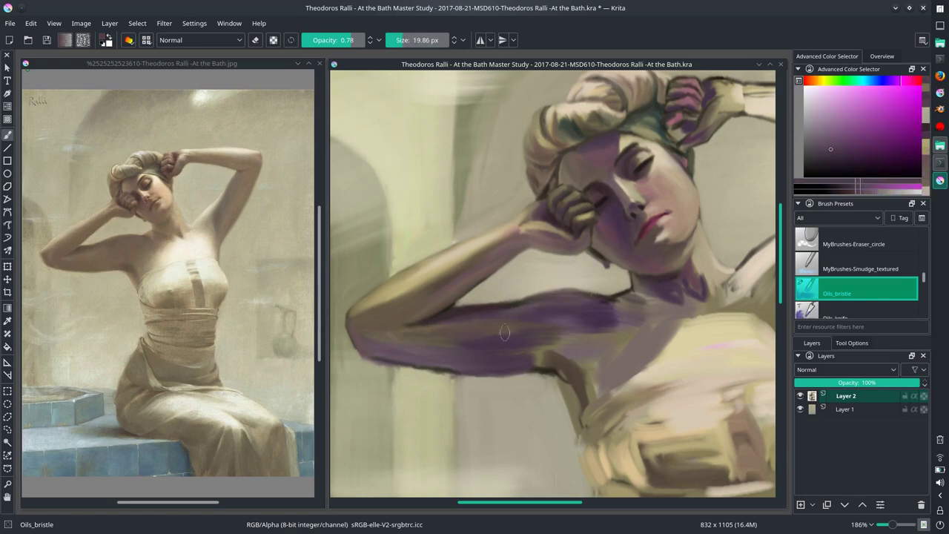
left_click(567, 302, "ctrl")
left_click(533, 300, "ctrl")
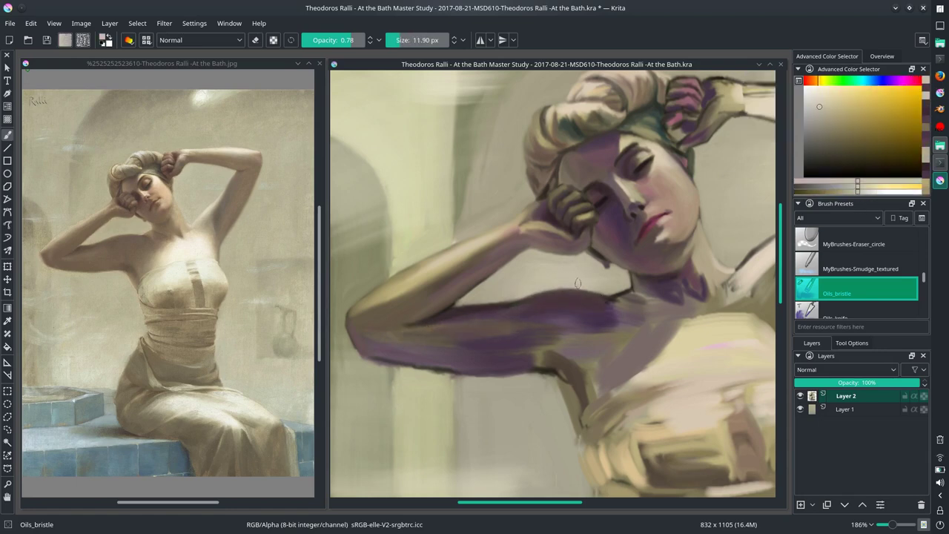
left_click(643, 300, "ctrl")
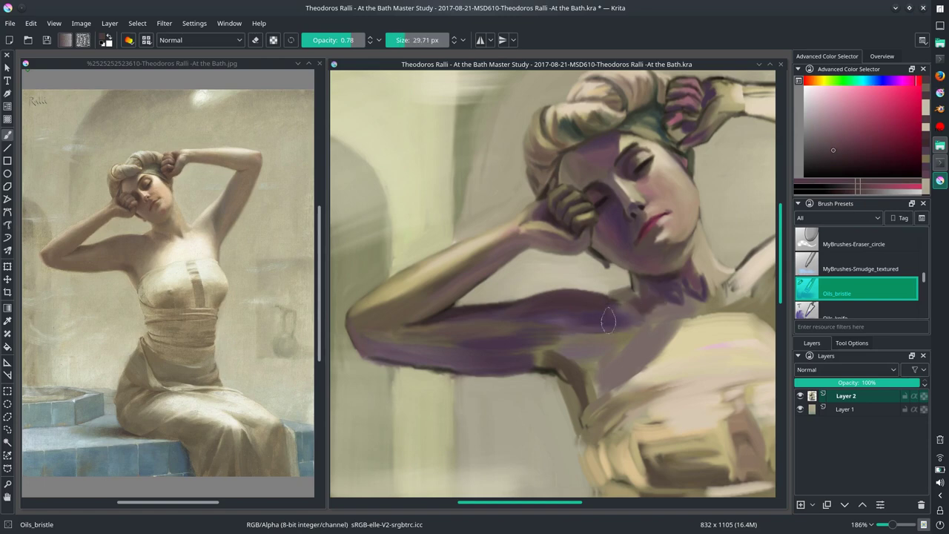
Step: Blend the arm in pale yellow with the smudge brush, then sample dark red and magenta tones
key("slash")
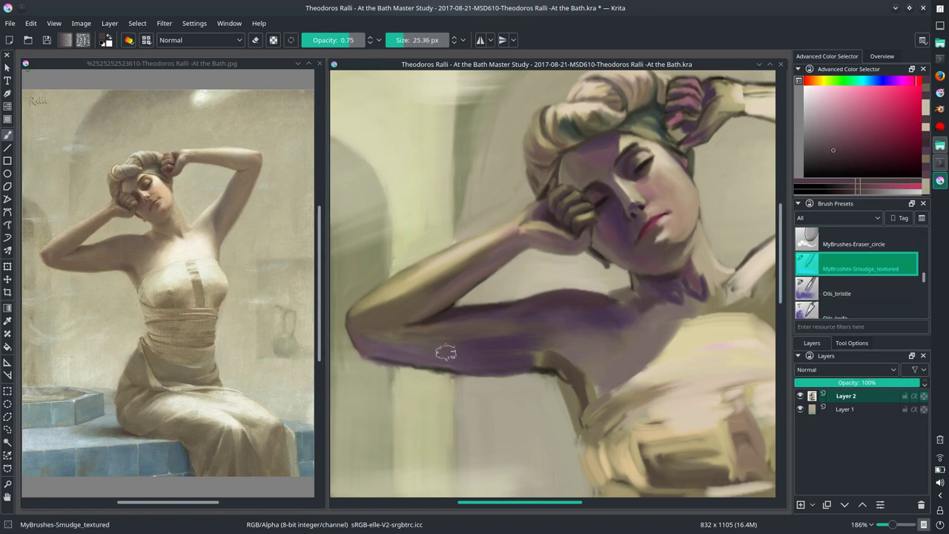
left_click(702, 318, "ctrl")
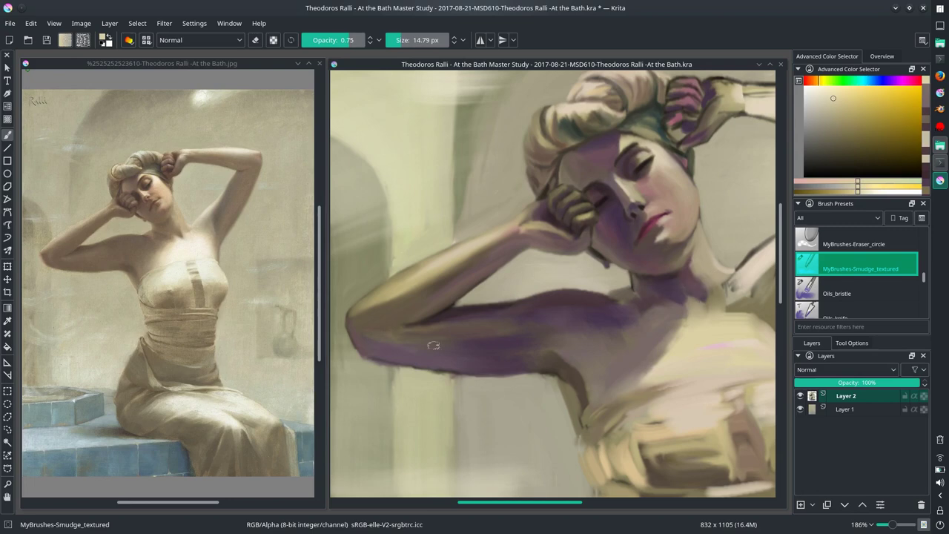
key("slash")
left_click(549, 341, "ctrl")
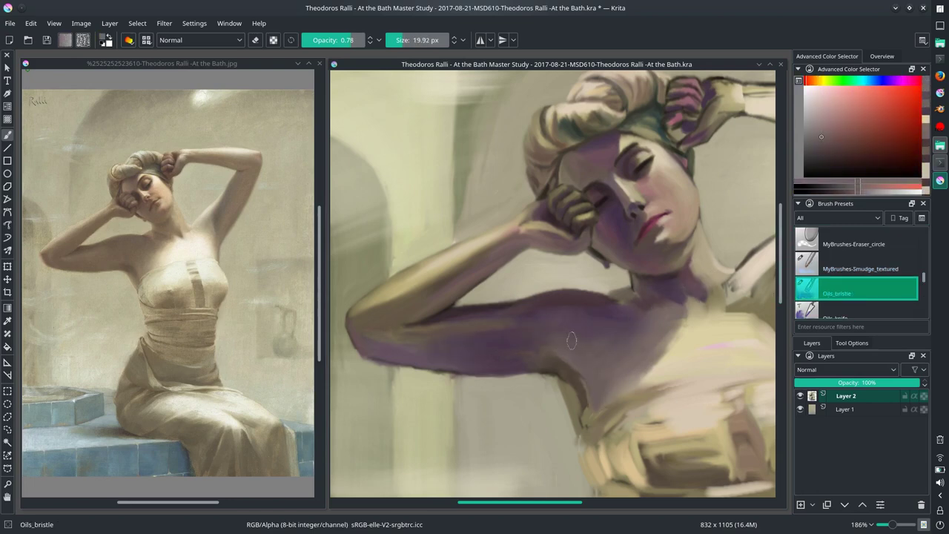
key("bracketleft")
left_click(571, 382, "ctrl")
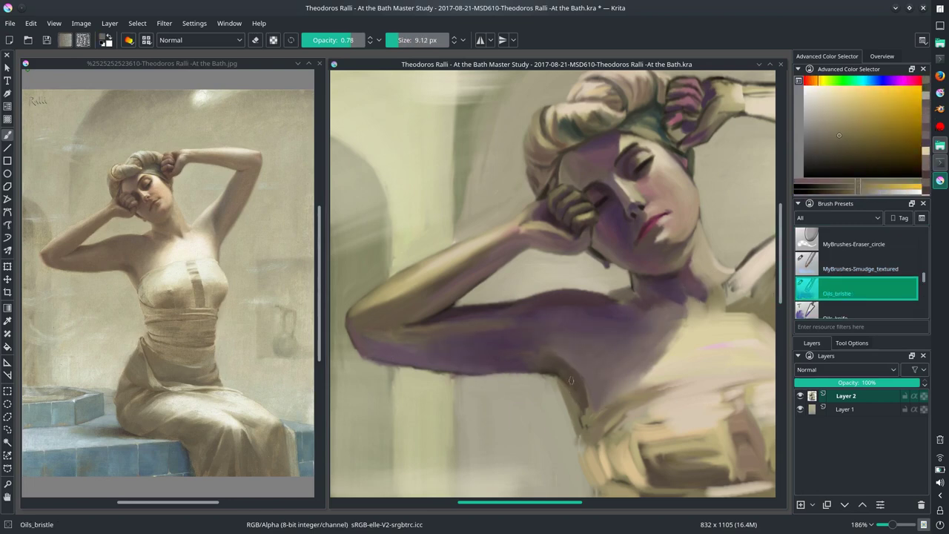
left_click(394, 359, "ctrl")
left_click(512, 372, "ctrl")
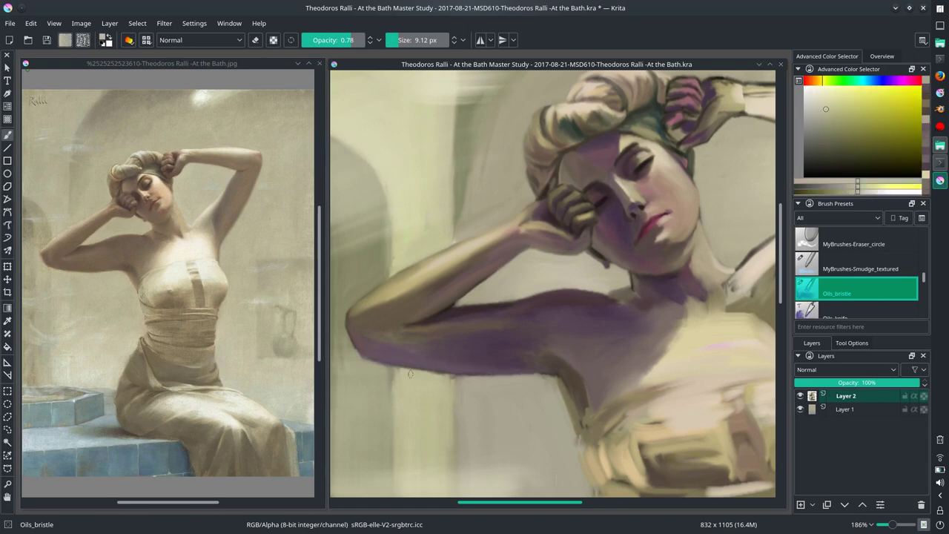
left_click(348, 324, "ctrl")
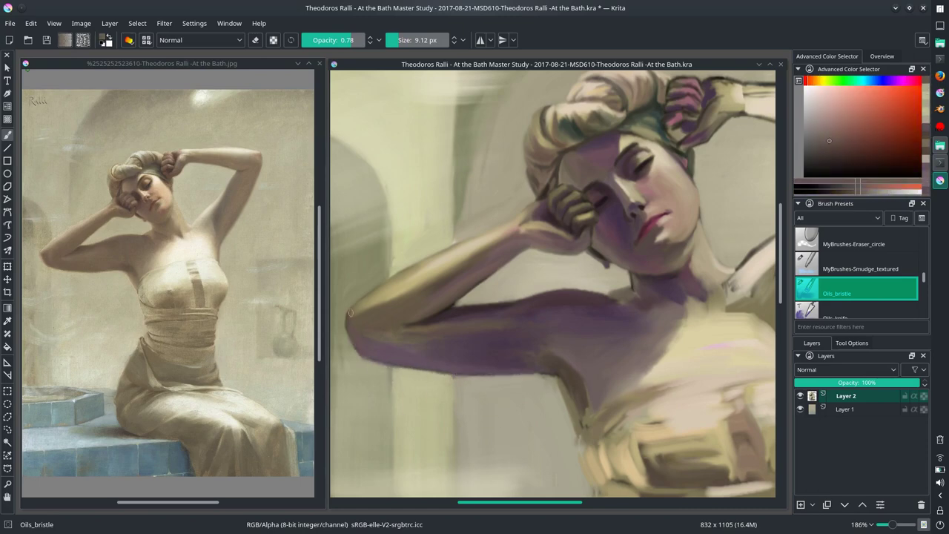
left_click(438, 384, "ctrl")
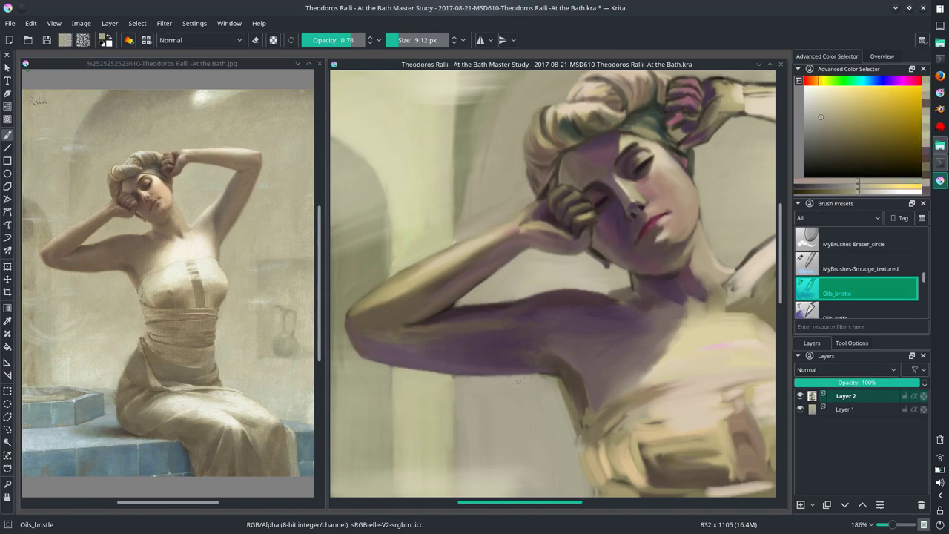
Step: Paint a purple shadow along the lower forearm and pick a dark yellow-ochre
left_click_drag(442, 356, 454, 362)
key("bracketright")
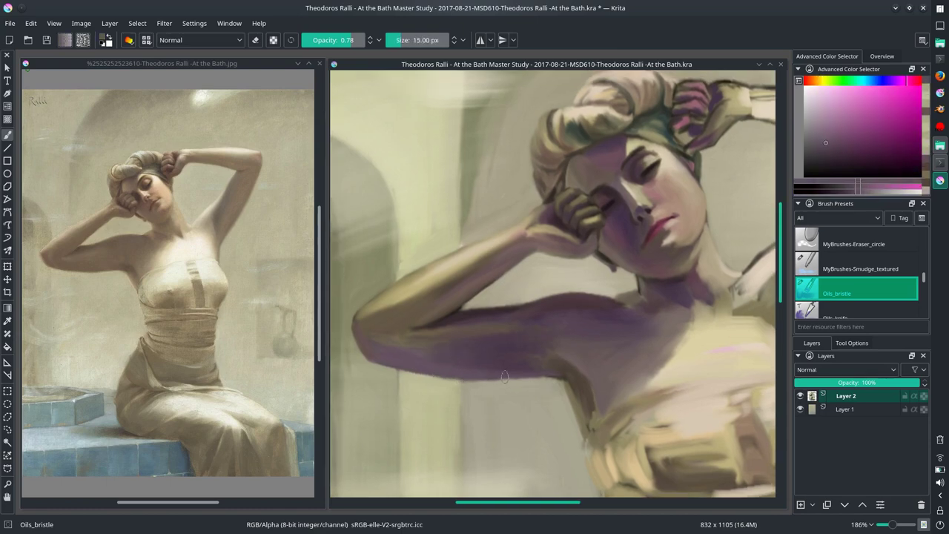
left_click_drag(368, 332, 426, 343)
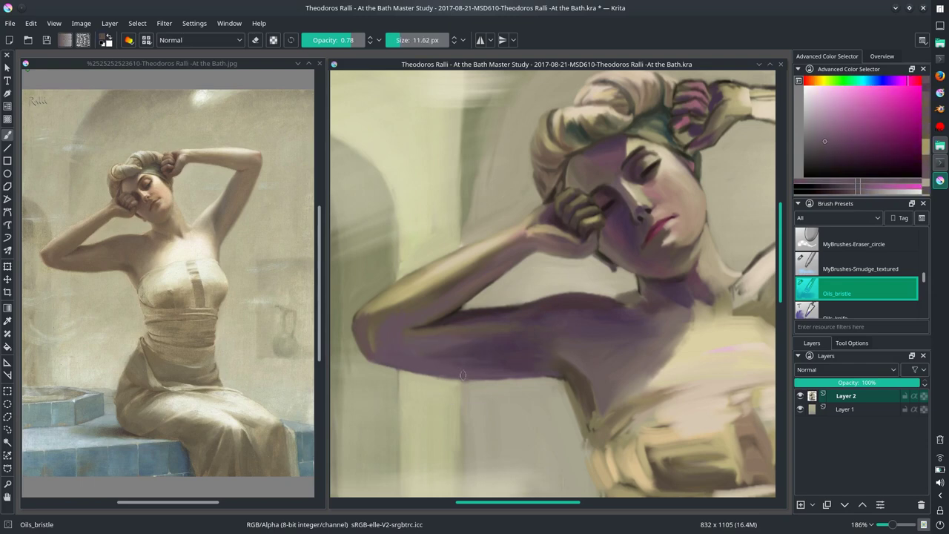
key("bracketleft")
key("bracketleft")
left_click(582, 397, "ctrl")
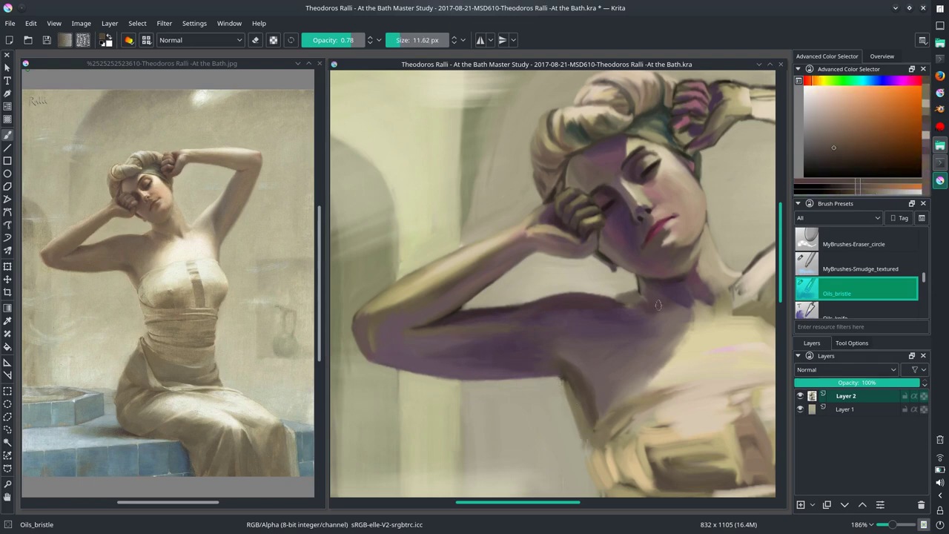
Step: Pick dark purple, light beige, dark magenta and warm orange-brown tones, adjusting brush size
key("2")
left_click(483, 257, "ctrl")
key("bracketright")
key("bracketright")
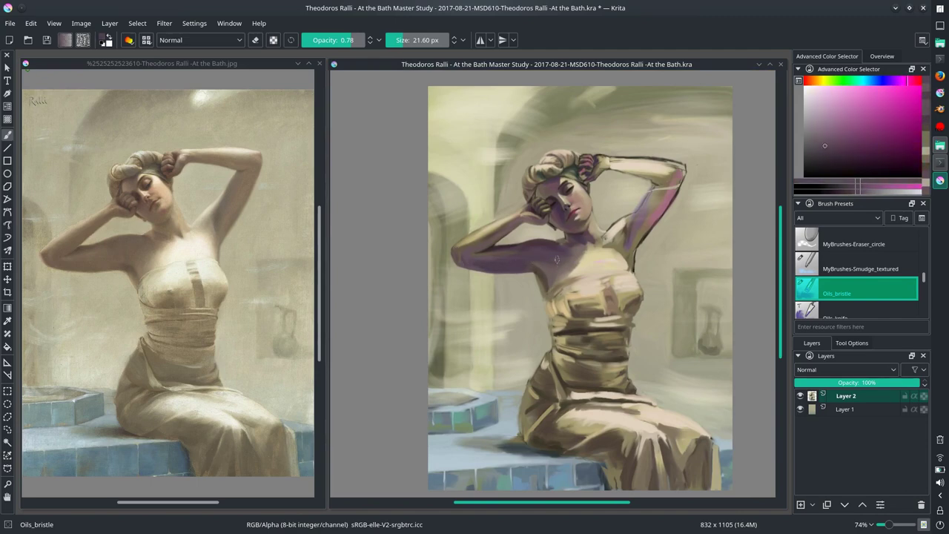
left_click(513, 292, "ctrl")
left_click(593, 252, "ctrl")
key("bracketleft")
left_click(517, 266, "ctrl")
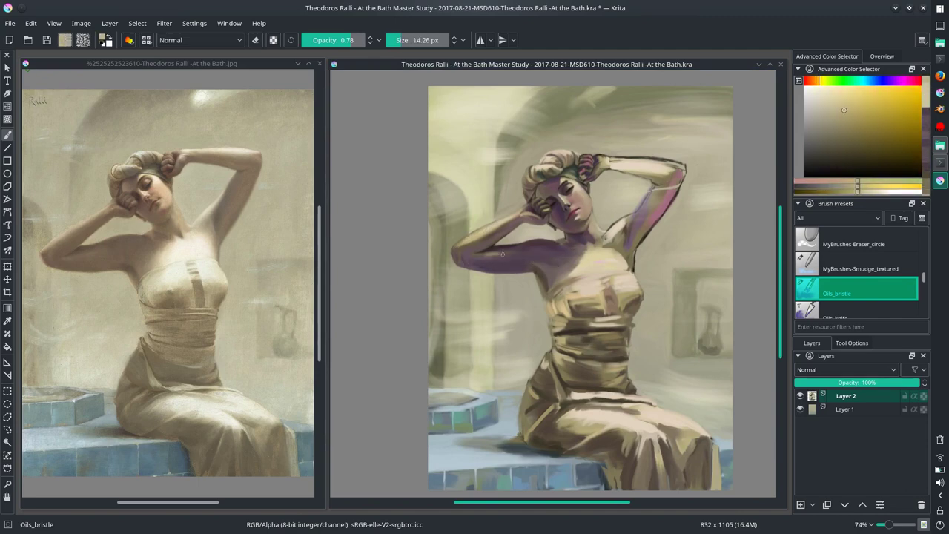
left_click(542, 267, "ctrl")
key("bracketright")
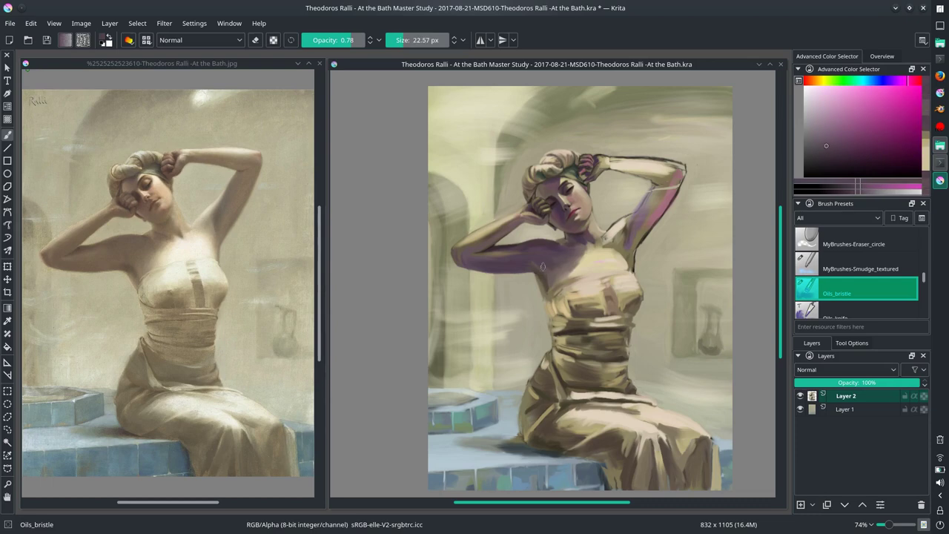
left_click(567, 261, "ctrl")
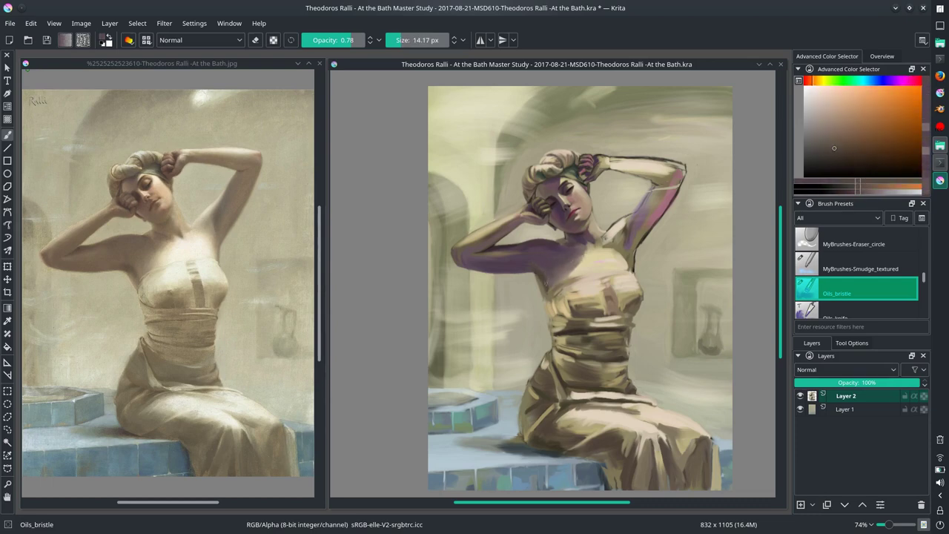
key("bracketleft")
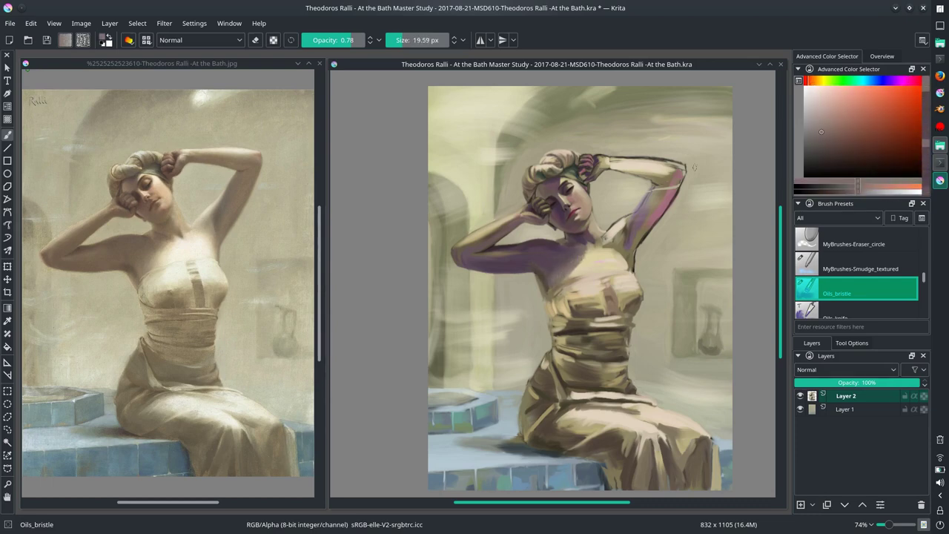
left_click(478, 268, "ctrl")
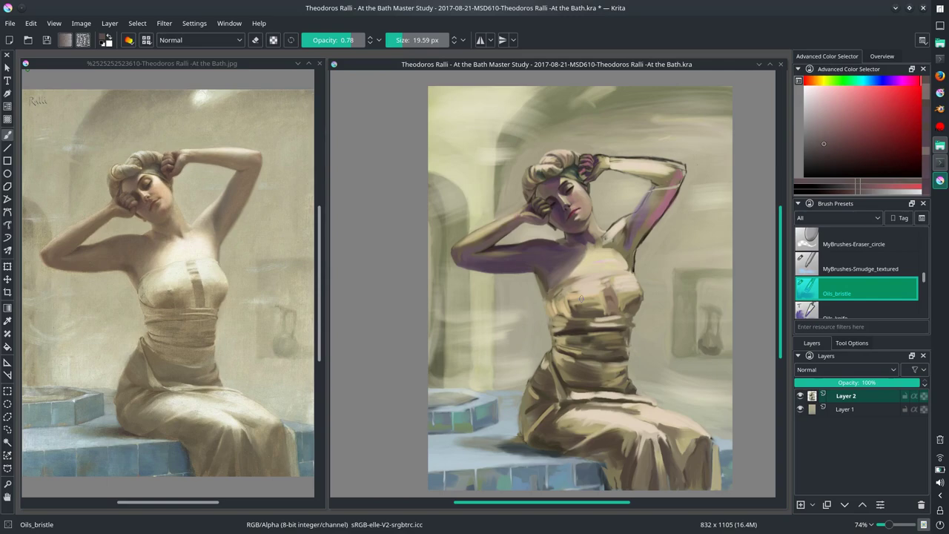
Step: Save the painting and paste the copied image as a new layer
scroll(581, 298, "up", 2)
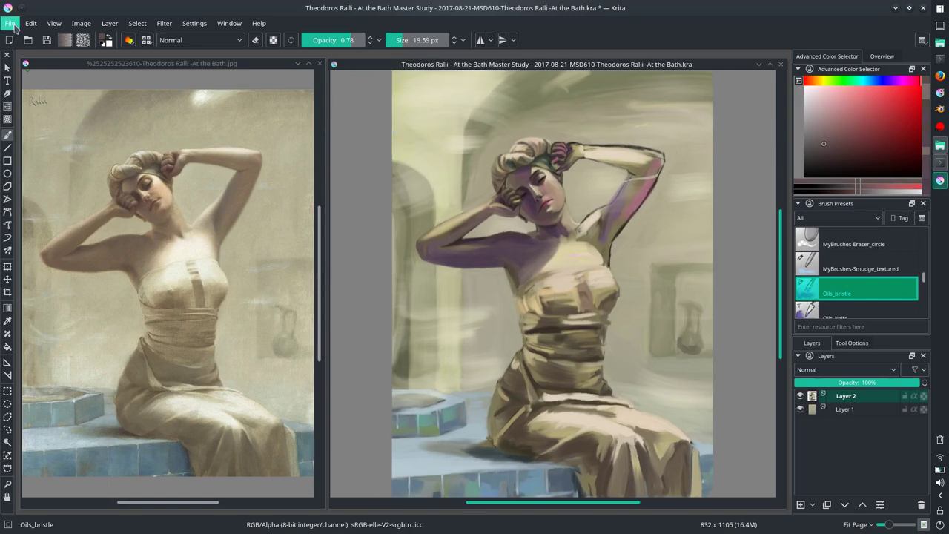
key("ctrl+s")
scroll(441, 270, "up", 2)
left_click(30, 23)
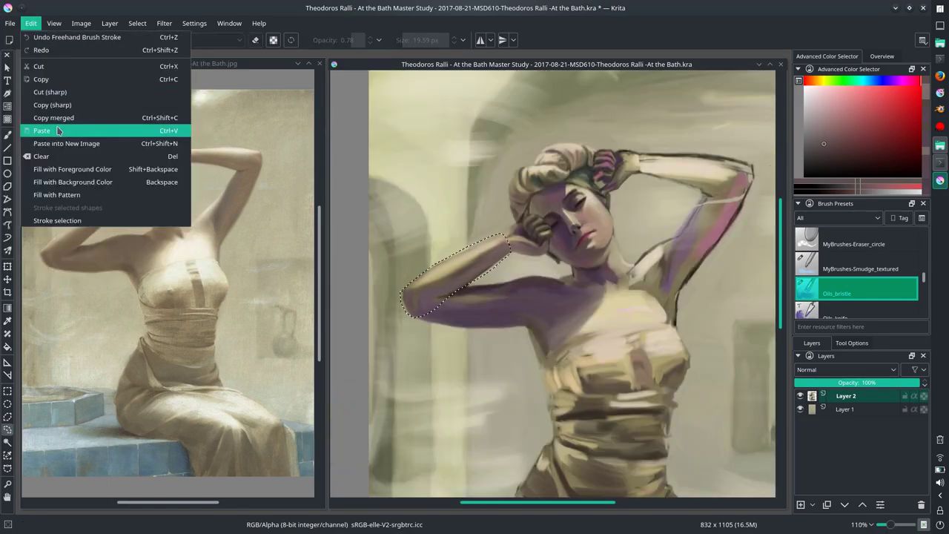
left_click(45, 126)
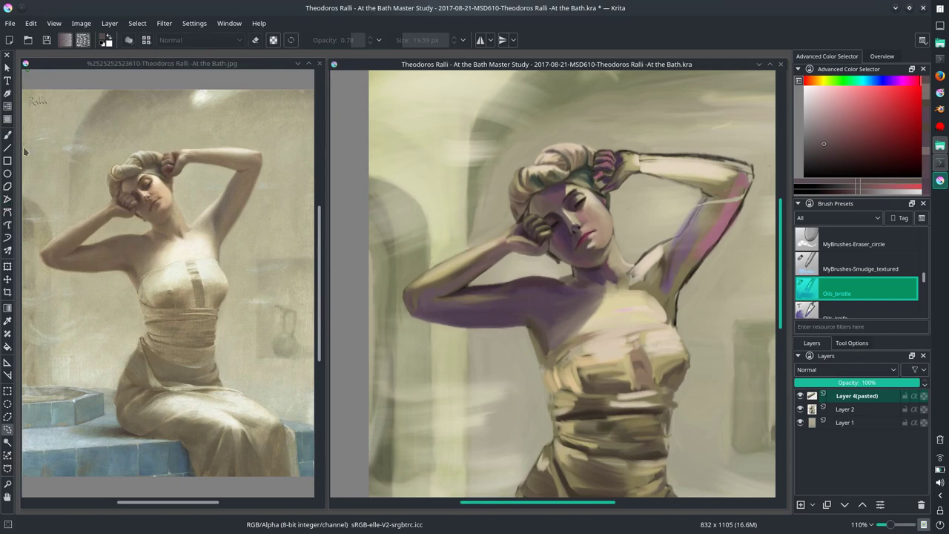
Step: Copy a rectangular left strip of the canvas and paste it as a new transformable layer
key("ctrl+r")
scroll(508, 381, "down", 1)
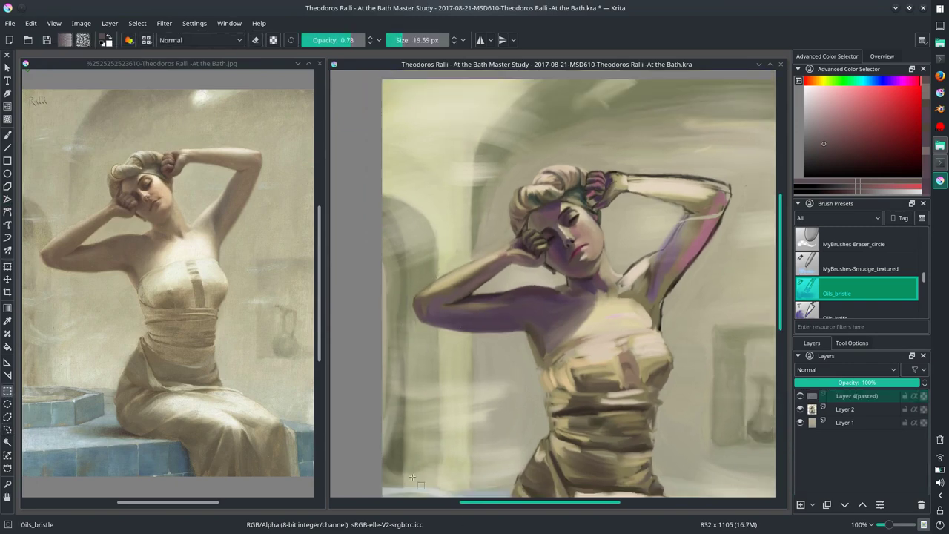
left_click(30, 23)
left_click(138, 23)
left_click(148, 53)
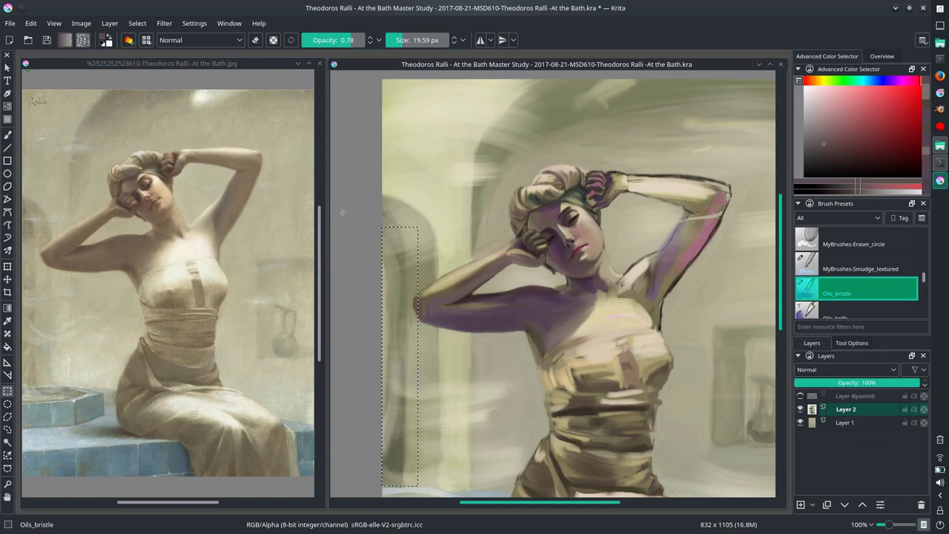
left_click(30, 23)
left_click(44, 64)
key("ctrl+v")
key("ctrl+t")
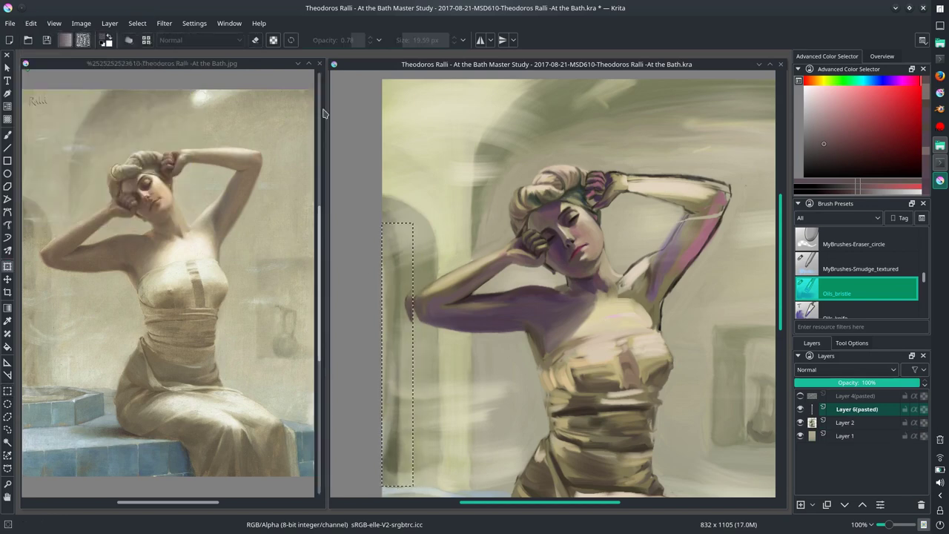
left_click(800, 396)
left_click(808, 396)
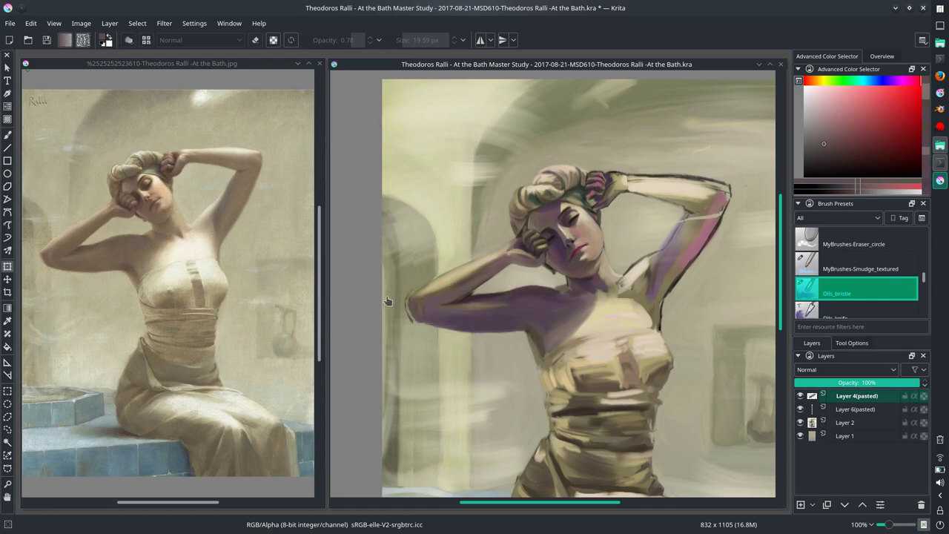
Step: Revert to the last saved painting and resume with the Oils_bristle brush in pale yellow
left_click(11, 23)
left_click(29, 78)
left_click(8, 137)
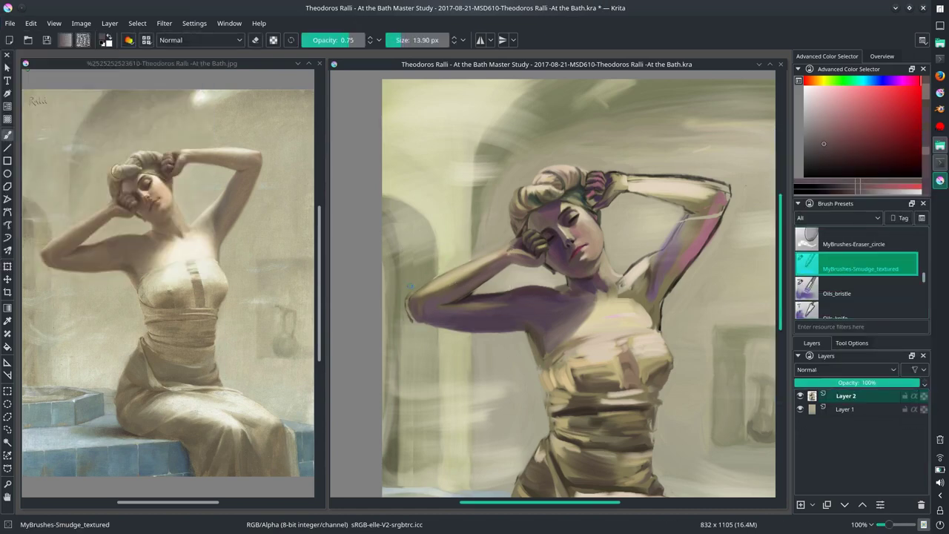
key("/")
left_click(479, 352, "ctrl")
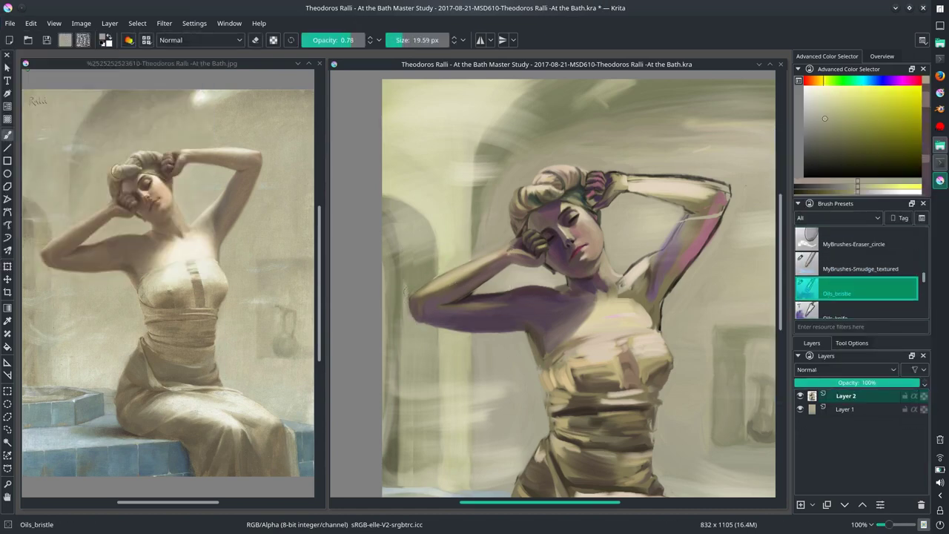
key("bracketleft")
key("bracketleft")
key("bracketleft")
key("bracketleft")
key("bracketleft")
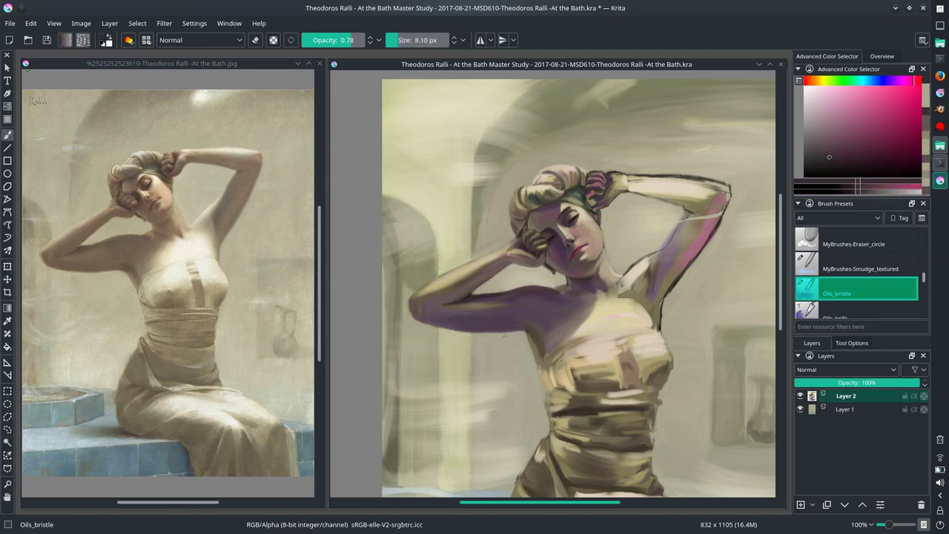
key("2")
key("bracketright")
key("bracketright")
key("bracketright")
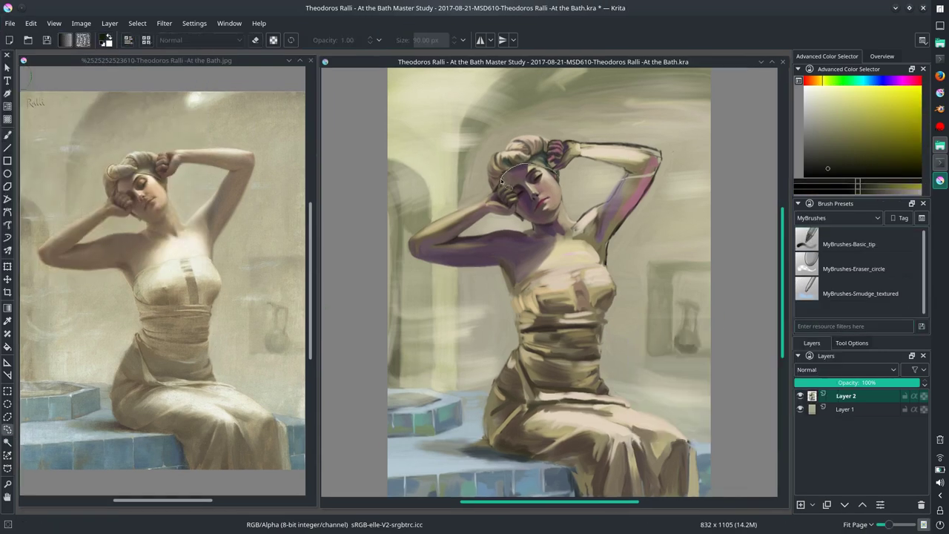
Step: Paste the copied face as a new layer and apply a transform to it
left_click(30, 23)
left_click(45, 129)
key("ctrl+t")
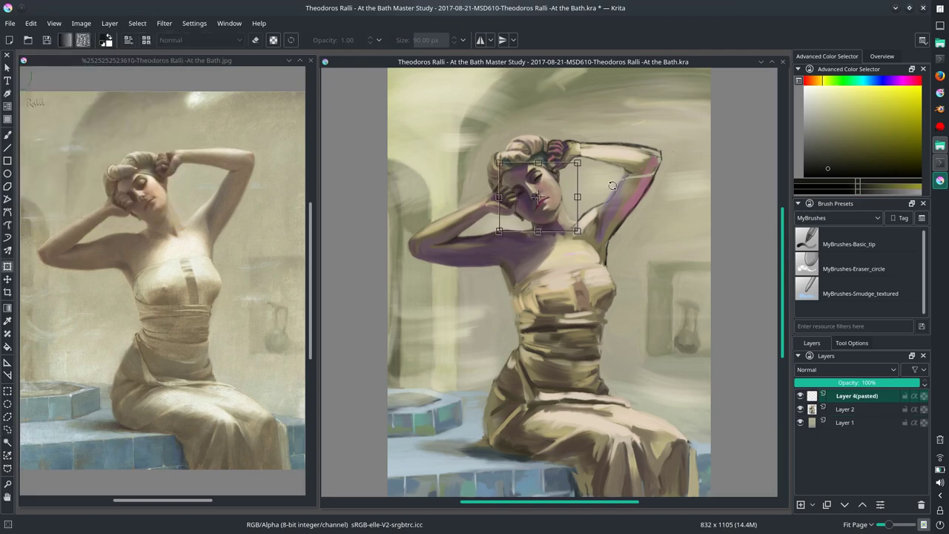
key("Return")
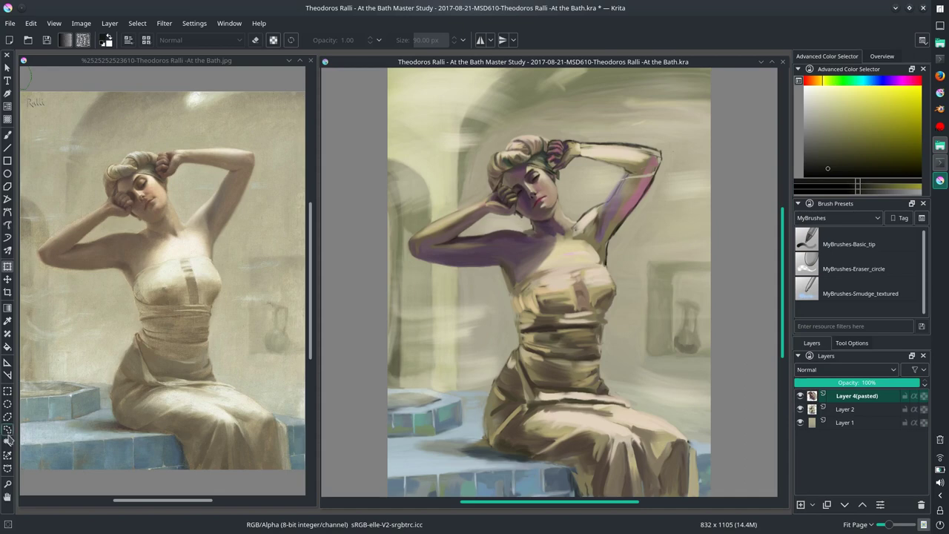
Step: Paste the hand-and-hair patch, shift it left over the head, and rotate it
left_click(30, 23)
left_click(45, 129)
key("t")
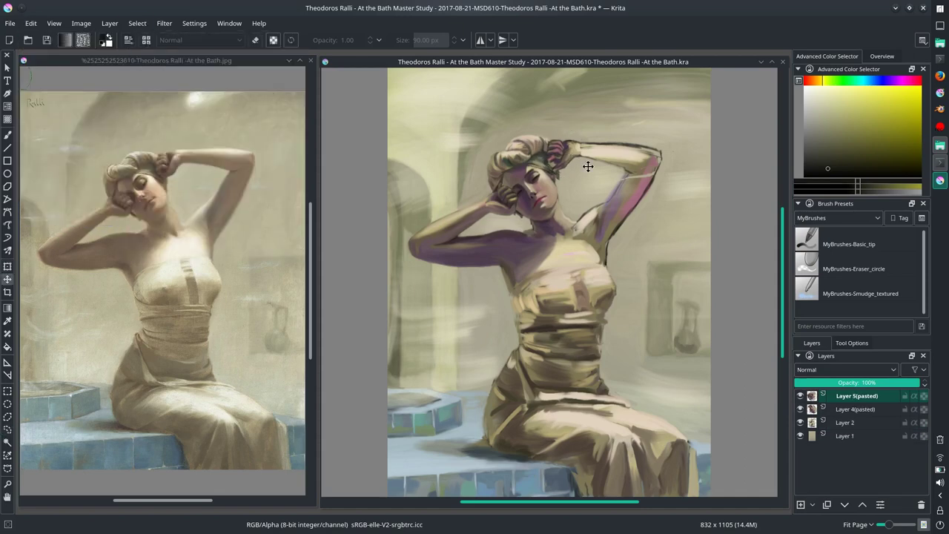
left_click_drag(583, 164, 565, 160)
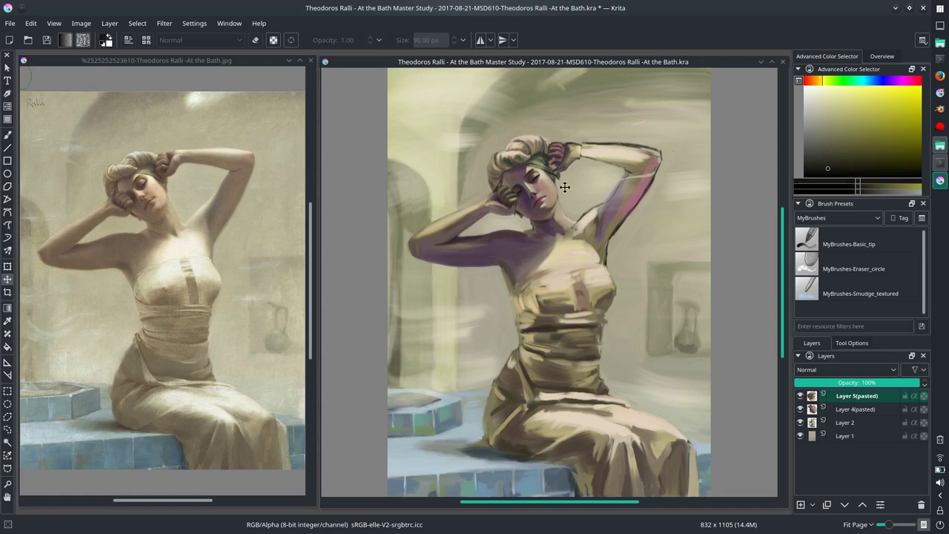
key("ctrl+t")
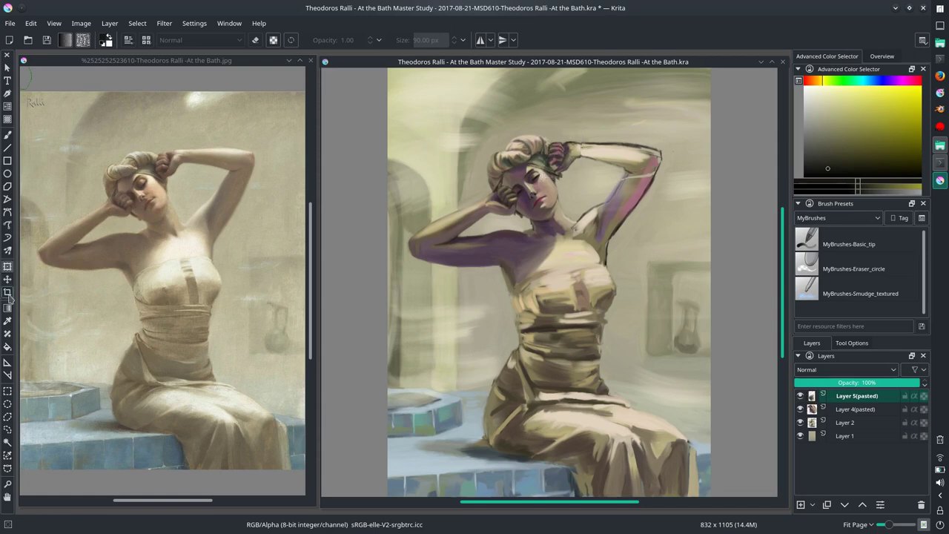
Step: Paste and transform the arm patch, then paste two more patches including a left-wall strip
key("ctrl+v")
key("ctrl+t")
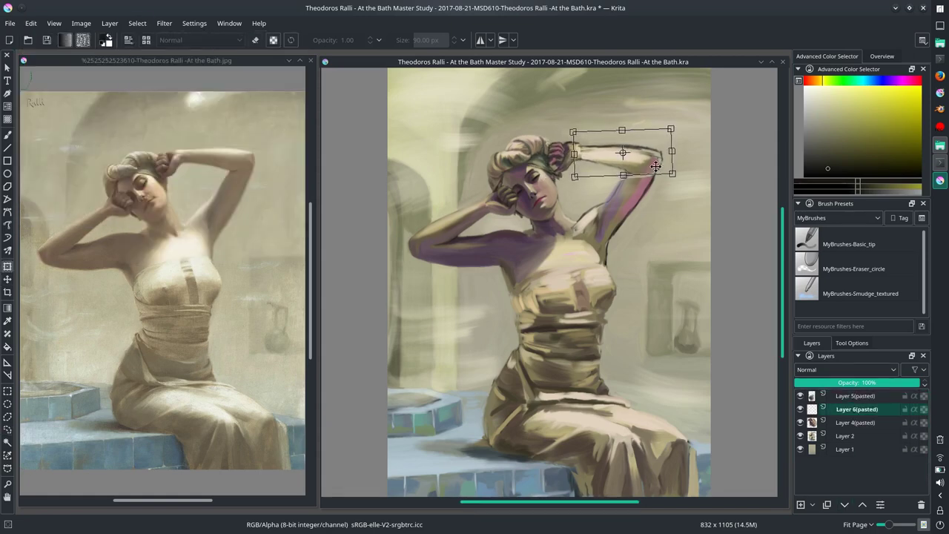
key("Return")
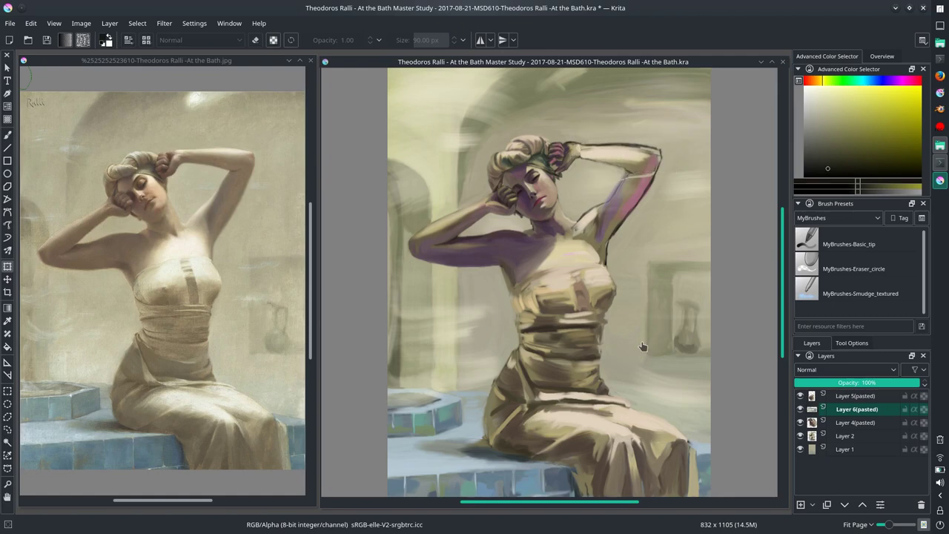
key("ctrl+v")
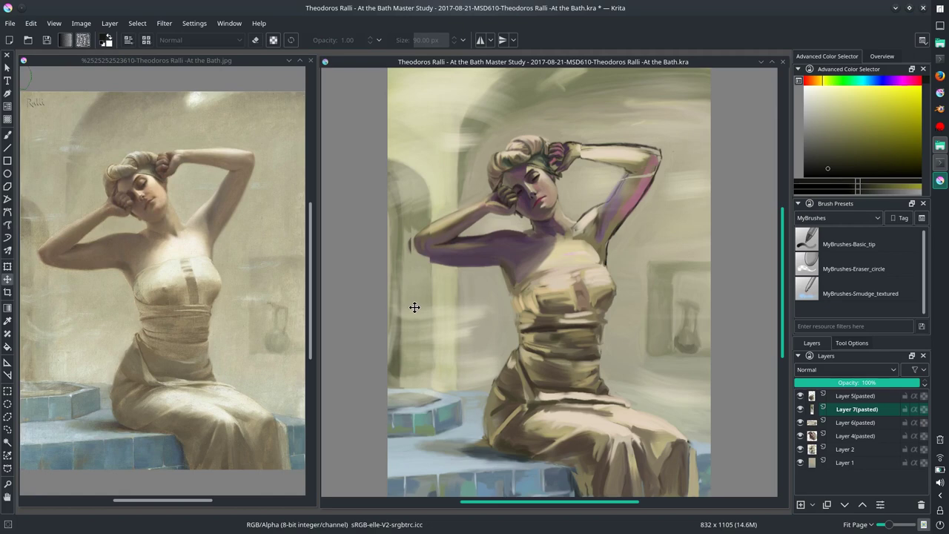
key("ctrl+v")
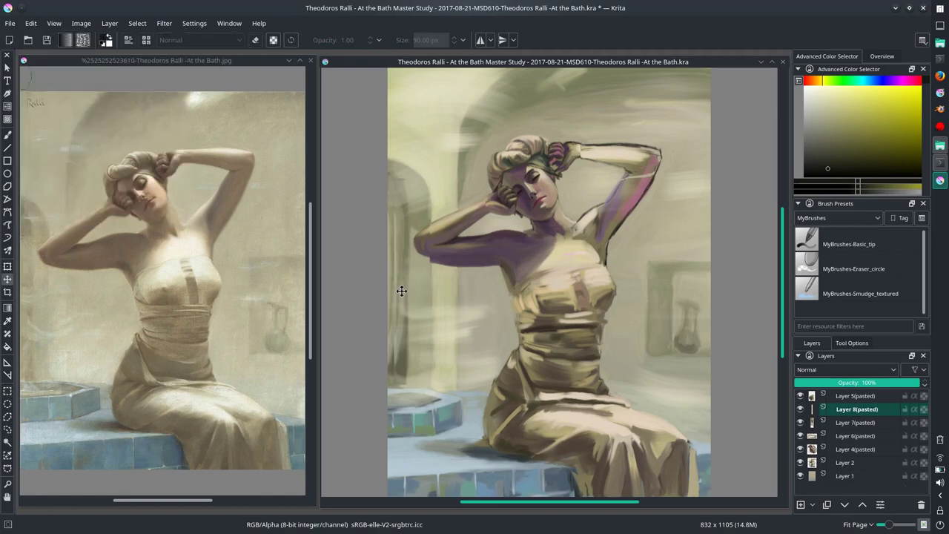
Step: Save incremental versions, merge the pasted patches into Layer 2 Merged, and save
left_click(11, 23)
left_click(63, 166)
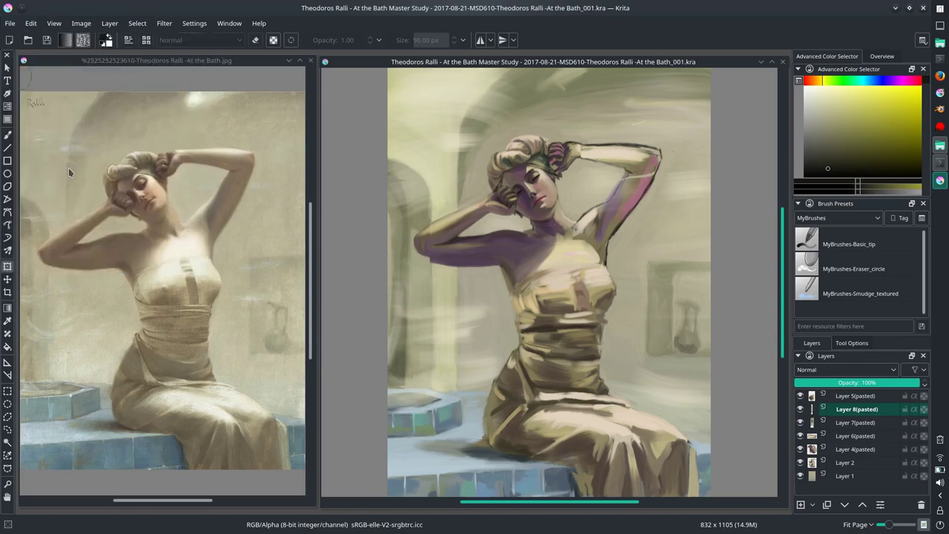
left_click(11, 23)
left_click(37, 166)
key("ctrl+e")
left_click(11, 23)
left_click(37, 64)
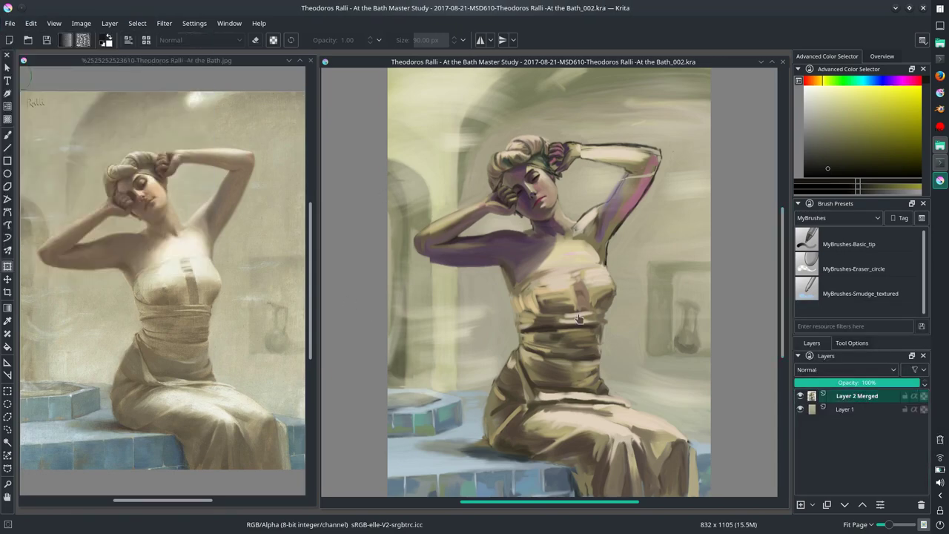
Step: Shade the raised upper arm with grey-yellow Oils_bristle strokes
key("b")
scroll(579, 319, "up", 1)
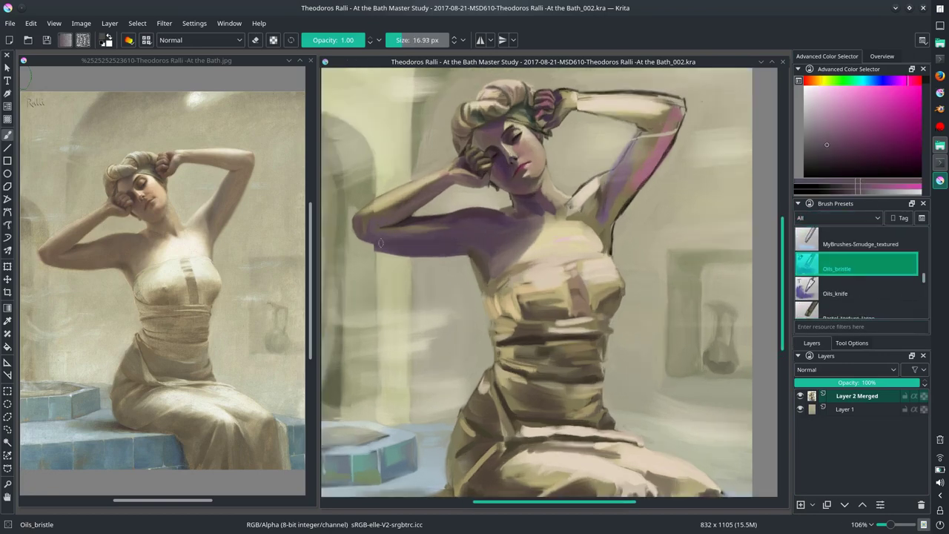
left_click(395, 251, "ctrl")
mouse_move(374, 236)
left_mouse_down()
mouse_move(400, 260)
mouse_move(375, 235)
mouse_move(415, 245)
left_mouse_up()
left_click(378, 245, "ctrl")
left_click(374, 236, "ctrl")
left_click(386, 237, "ctrl")
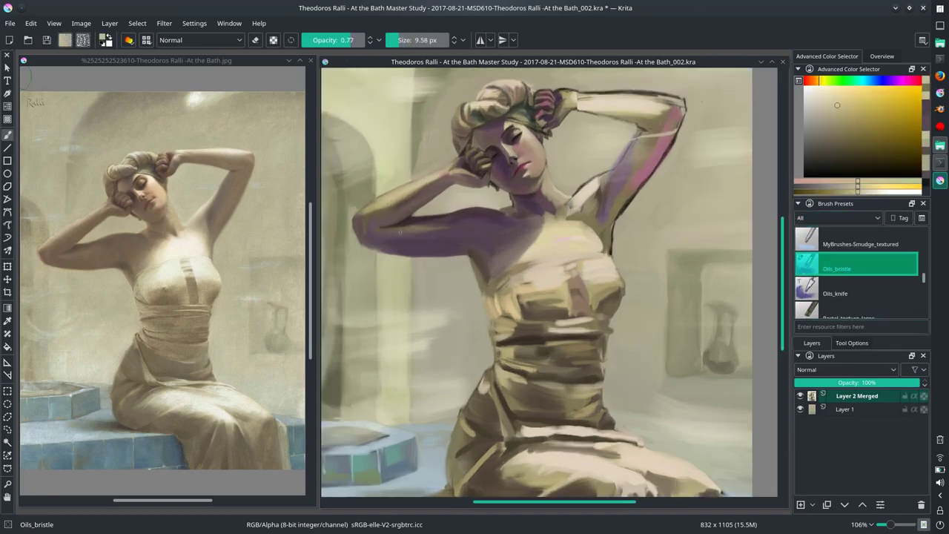
Step: Sample warmer orange-yellow tones near the arm and fine-tune the brush size
key("bracketleft")
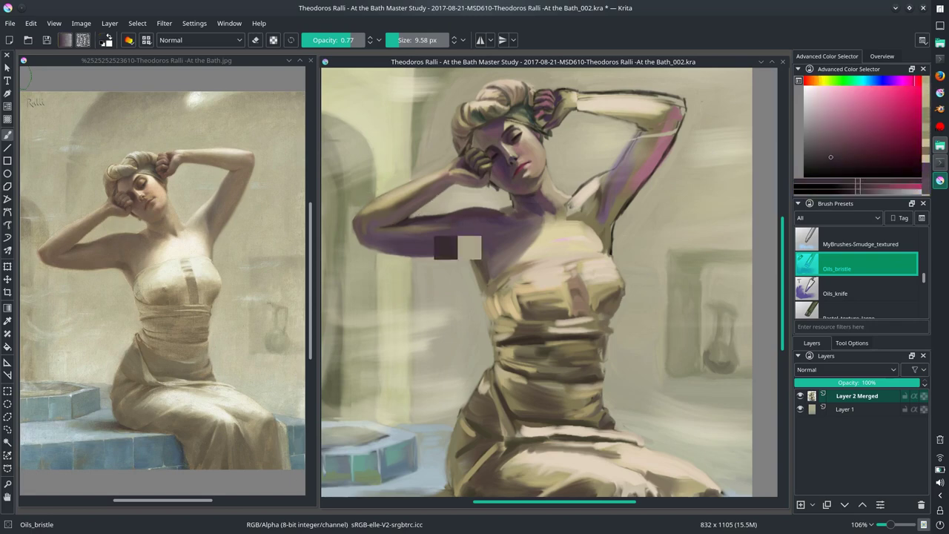
left_click(438, 245, "ctrl")
left_click(443, 212, "ctrl")
key("bracketleft")
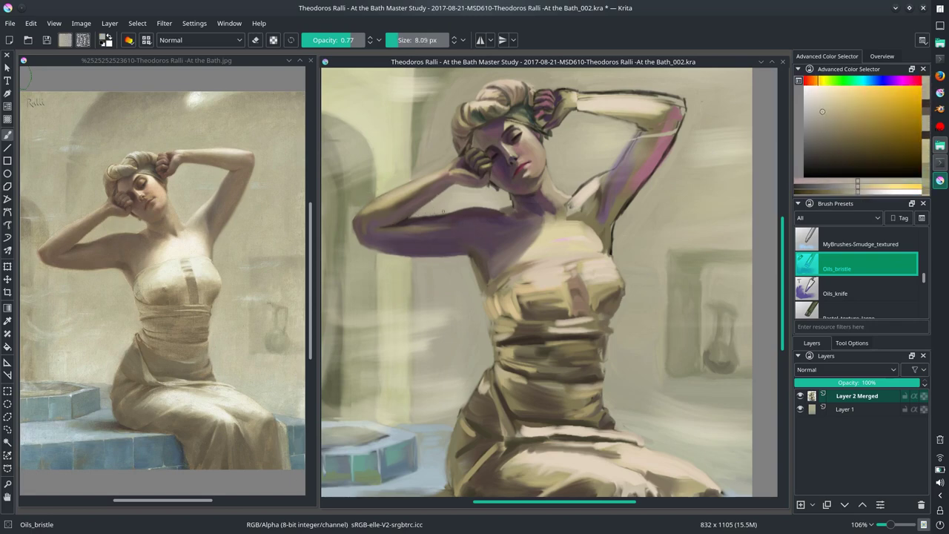
left_click(443, 208, "ctrl")
key("bracketright")
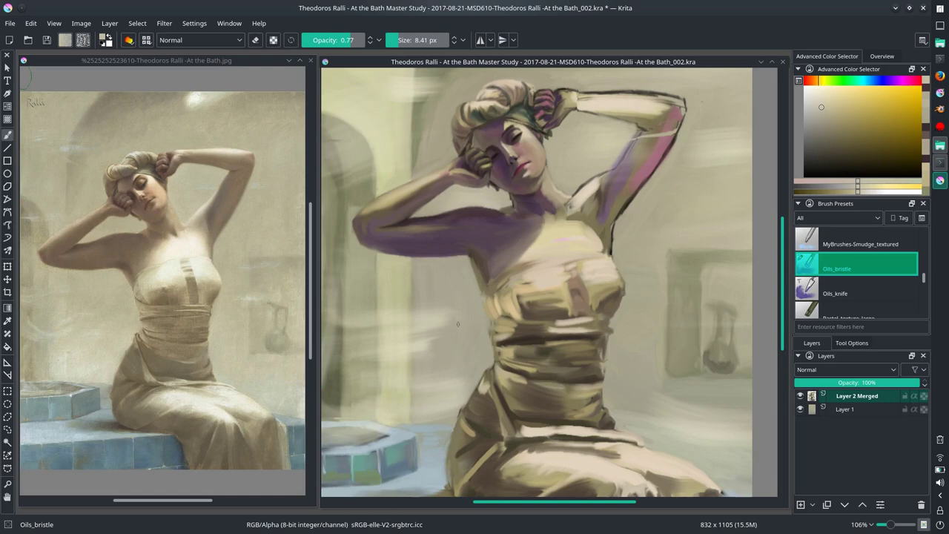
Step: Sample darker purple and magenta tones and settle the brush at about 18 px
scroll(485, 377, "up", 3)
left_click(485, 378, "ctrl")
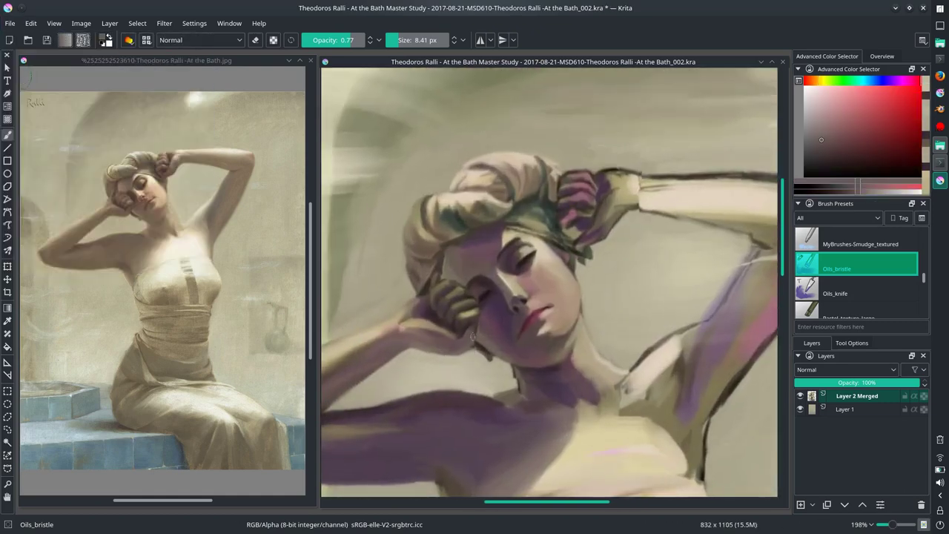
key("bracketleft")
left_click(499, 301, "ctrl")
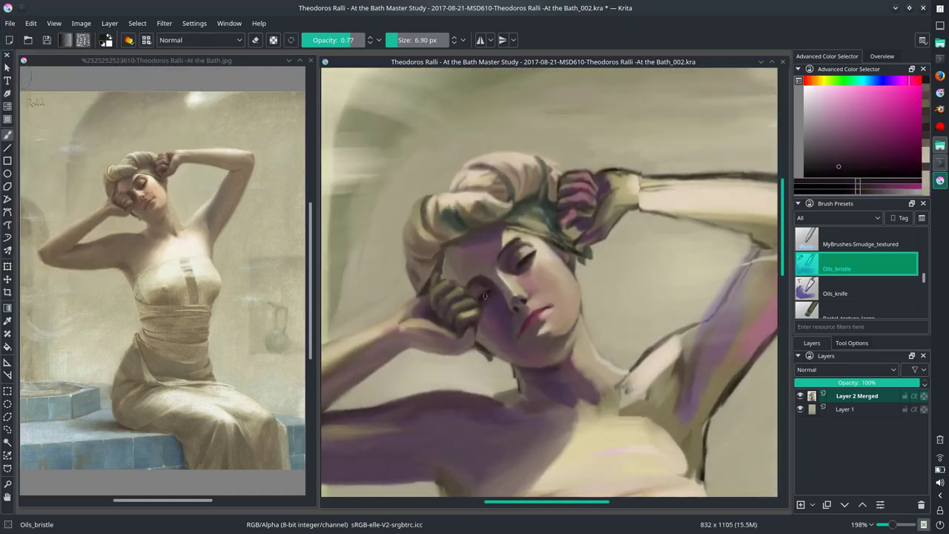
mouse_move(511, 304)
left_mouse_down()
mouse_move(539, 479)
mouse_move(616, 378)
mouse_move(587, 319)
mouse_move(588, 429)
left_mouse_up()
key("bracketright")
key("bracketright")
key("bracketright")
key("bracketright")
key("bracketleft")
key("bracketleft")
key("bracketleft")
key("bracketleft")
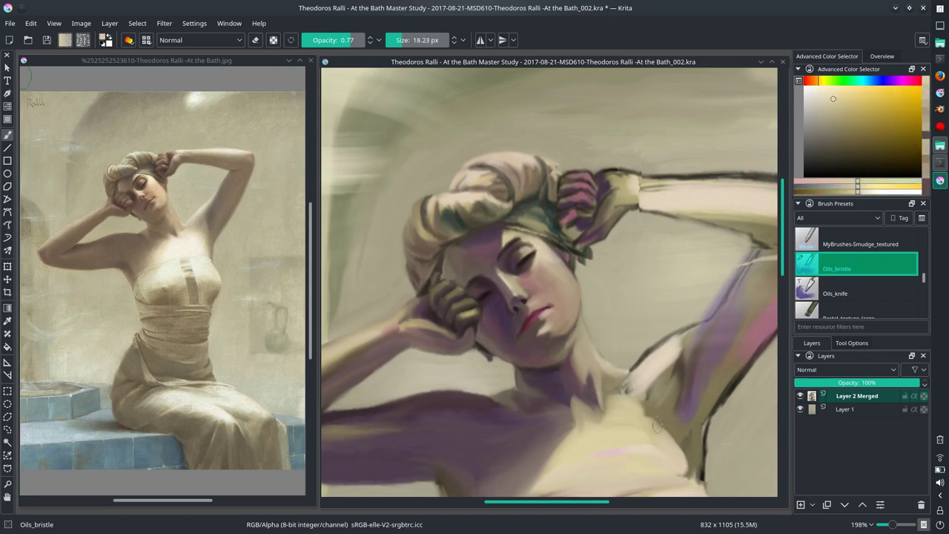
key("bracketright")
key("bracketright")
key("bracketright")
scroll(605, 278, "up", 1)
scroll(604, 280, "down", 2, "ctrl")
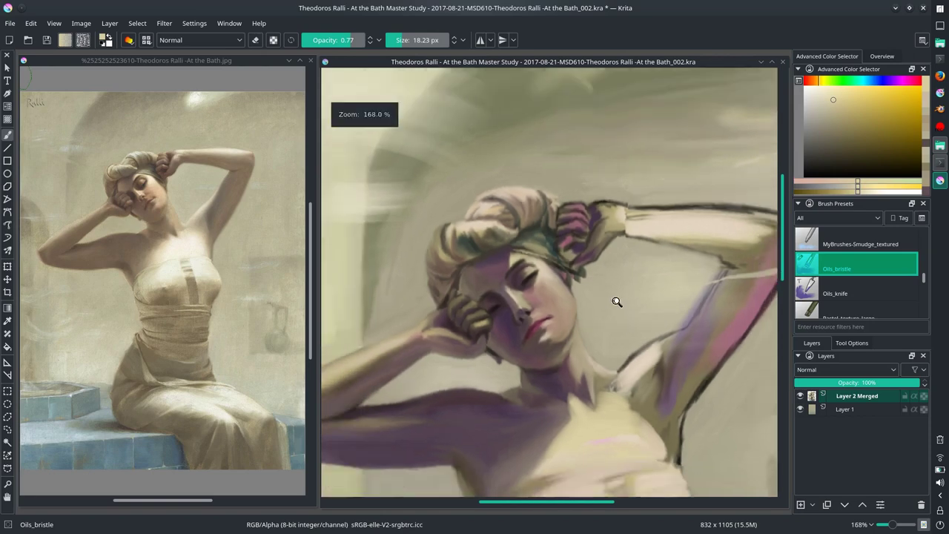
scroll(612, 284, "down", 1, "ctrl")
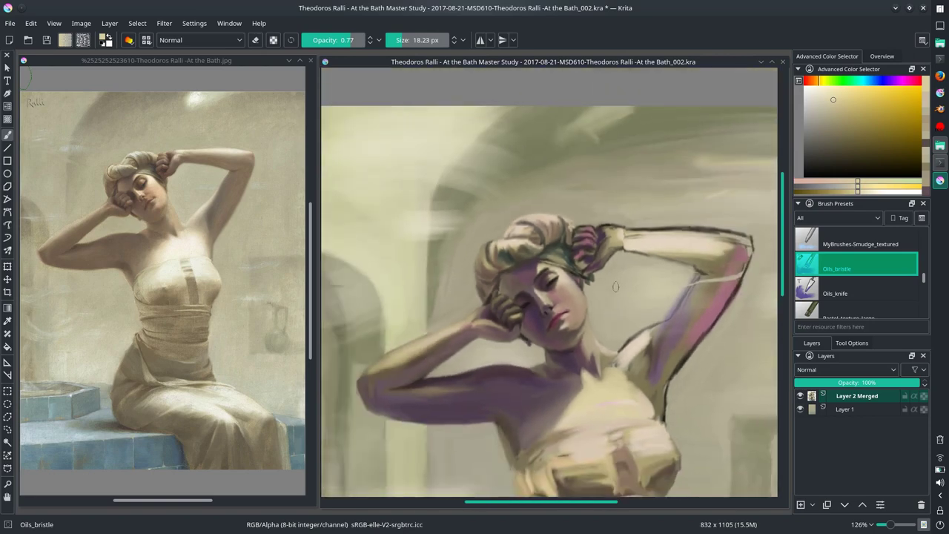
key("ctrl+shift+0")
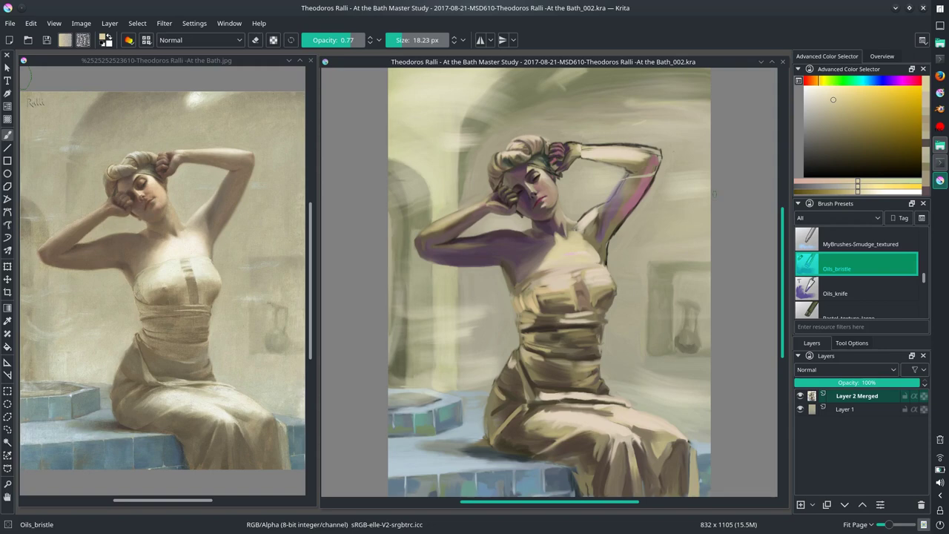
scroll(443, 377, "down", 2)
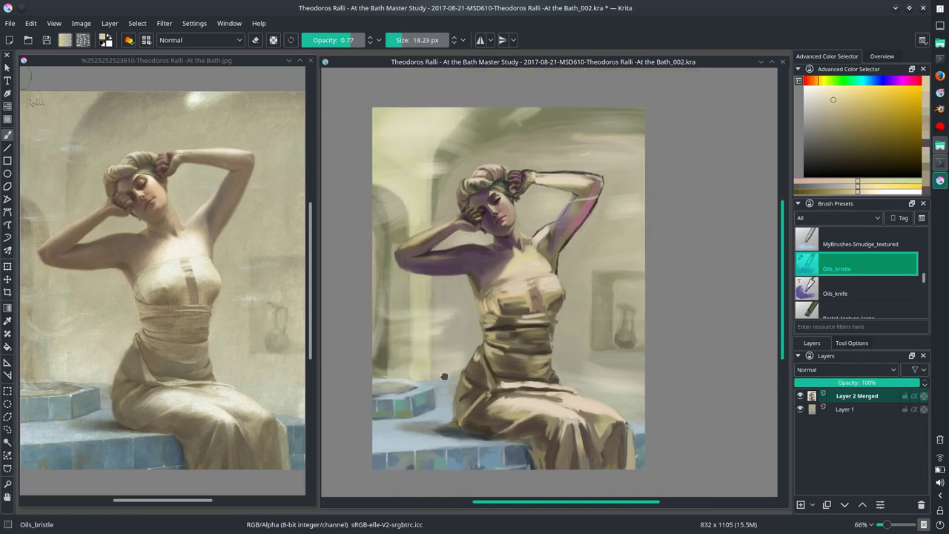
scroll(443, 377, "down", 2)
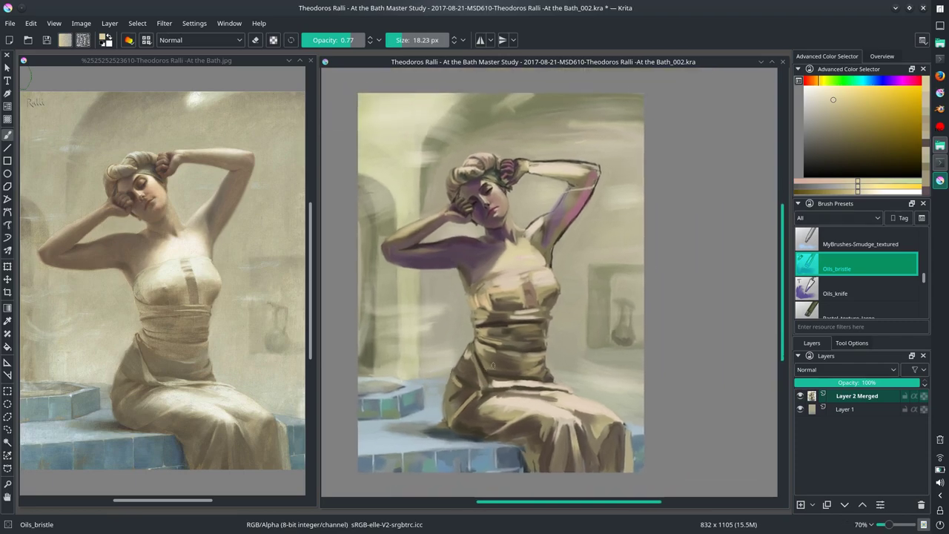
scroll(522, 262, "up", 2)
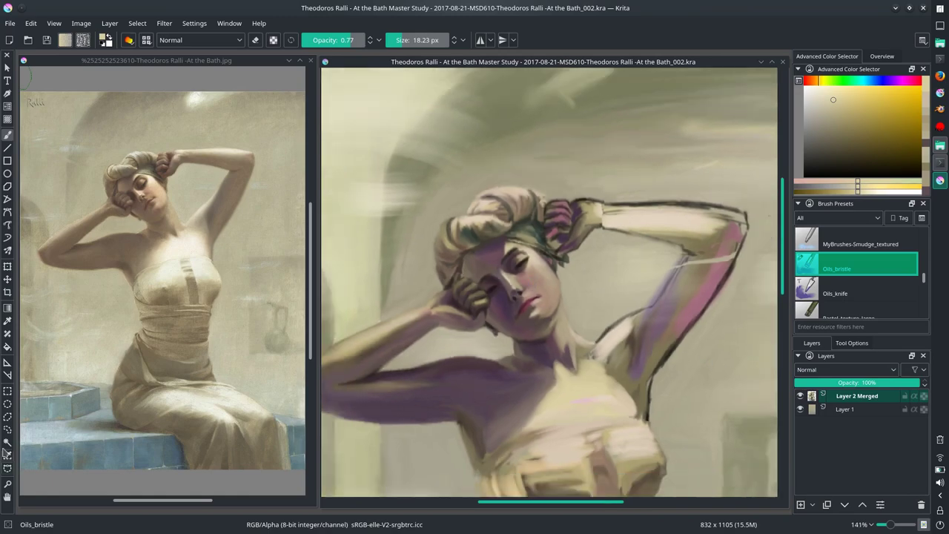
Step: Paste two copies of the selected raised arm as new layers and transform one
left_click(30, 23)
left_click(45, 123)
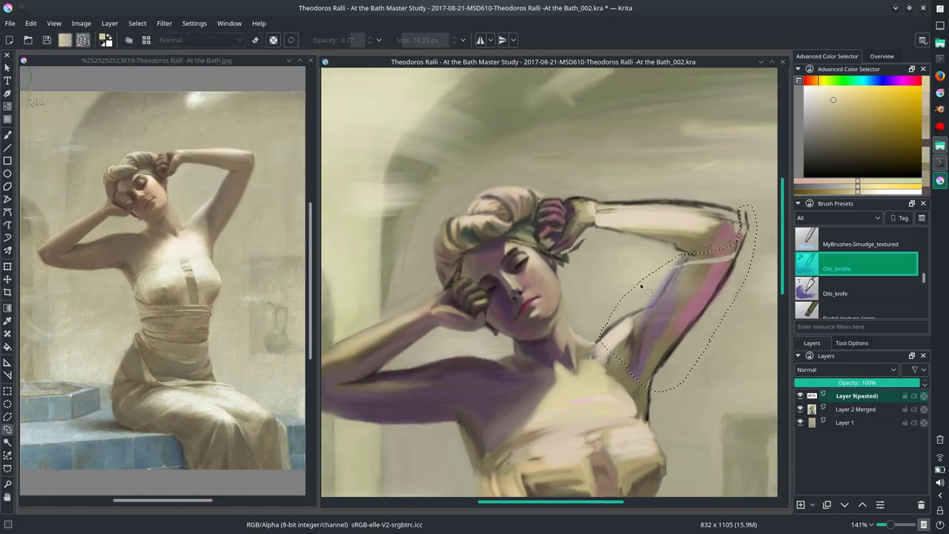
left_click(30, 23)
left_click(45, 127)
key("ctrl+t")
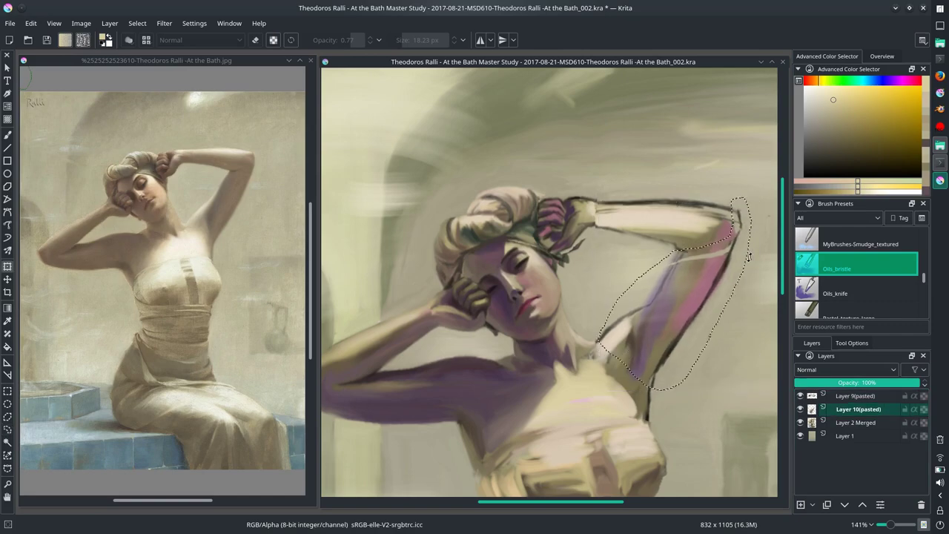
key("2")
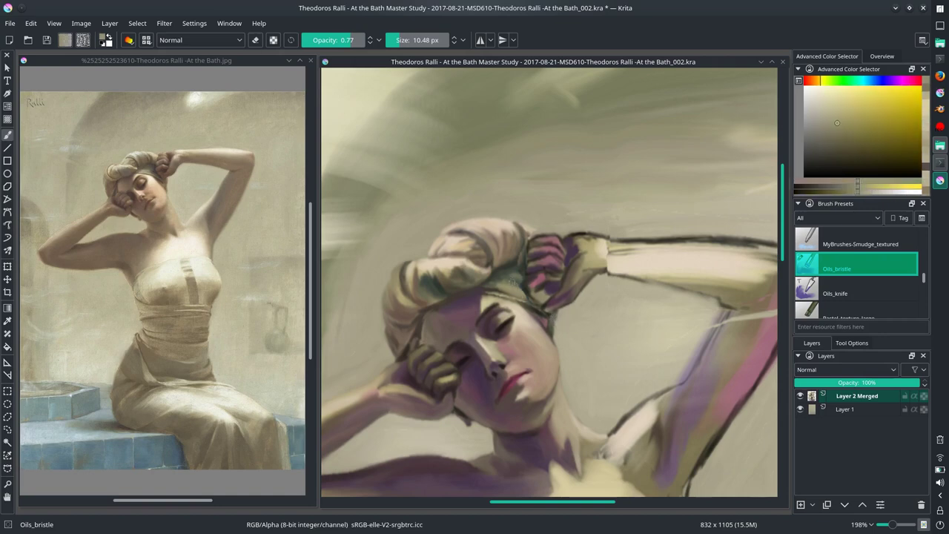
Step: Sample orange-yellow, dark green and red tones from the forehead, headband and hand
key("bracketleft")
key("bracketleft")
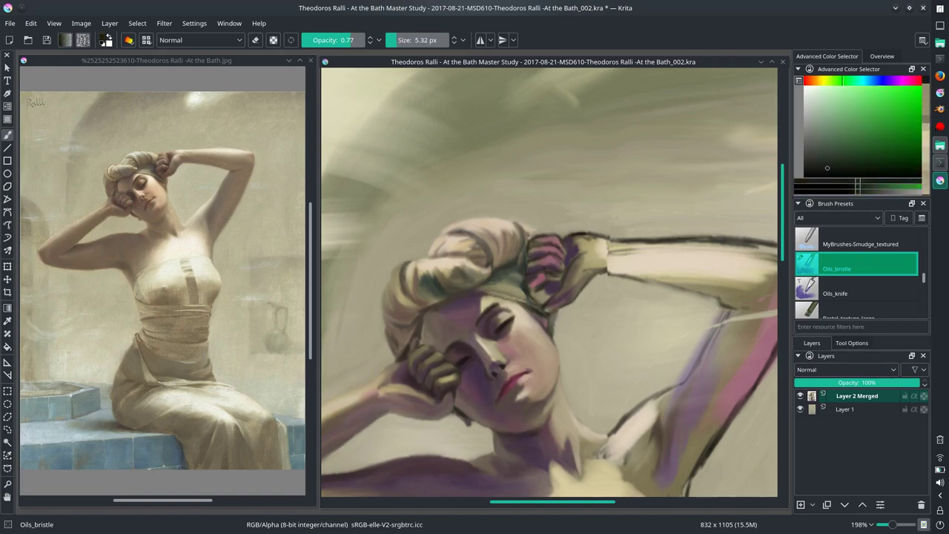
mouse_move(488, 318)
left_mouse_down()
mouse_move(461, 288)
mouse_move(519, 258)
mouse_move(534, 221)
left_mouse_up()
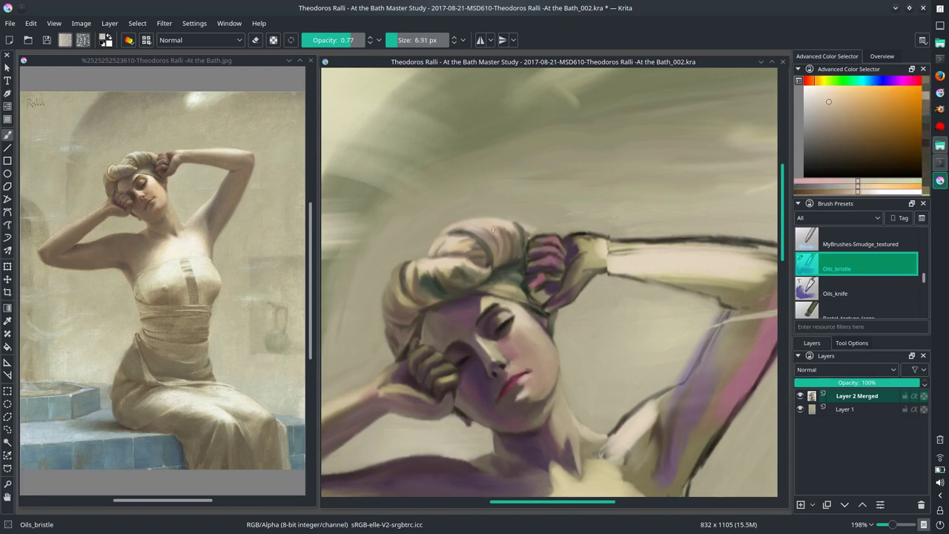
left_click(481, 215, "ctrl")
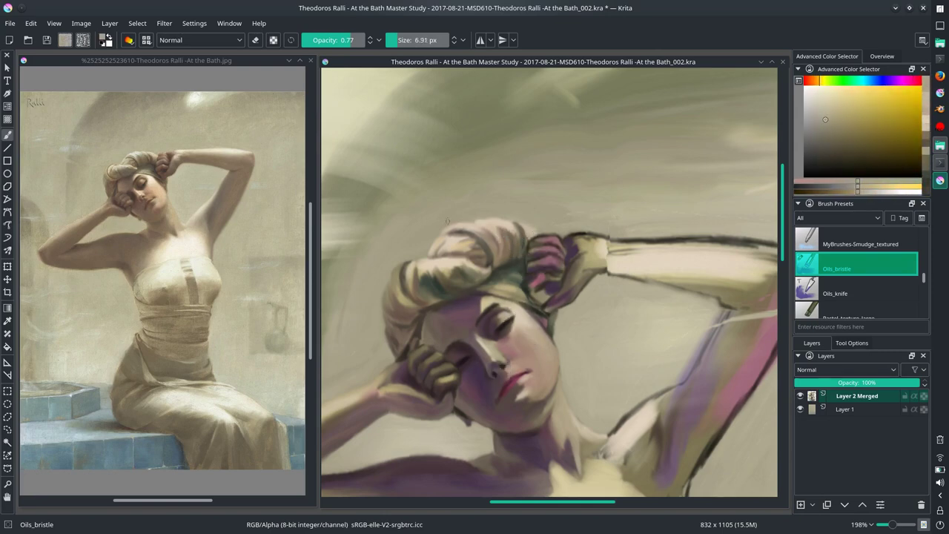
left_click(413, 239, "ctrl")
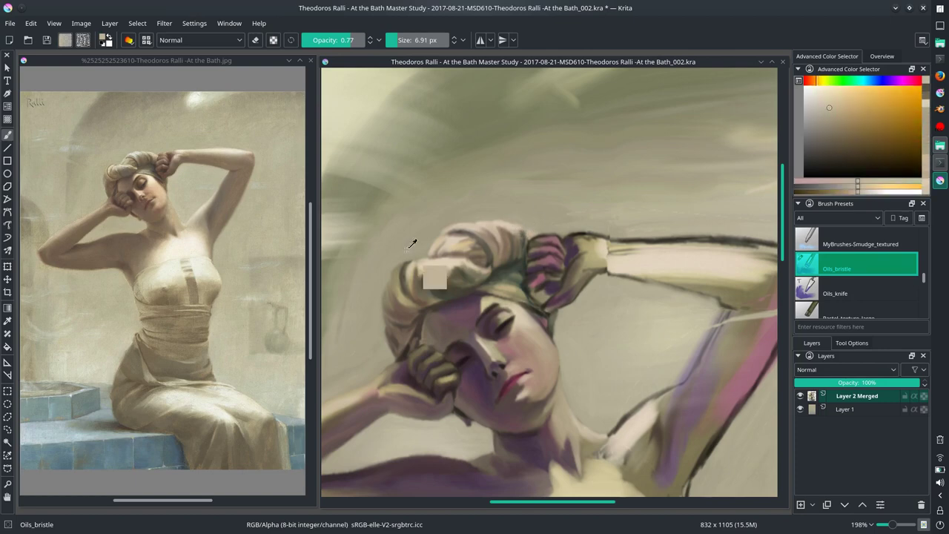
left_click(527, 263, "ctrl")
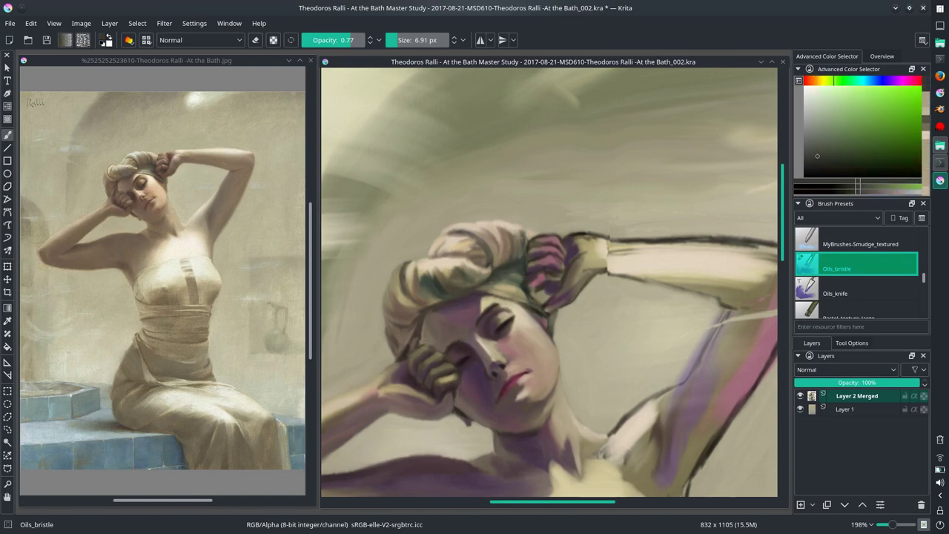
left_click(420, 338, "ctrl")
left_click(531, 241, "ctrl")
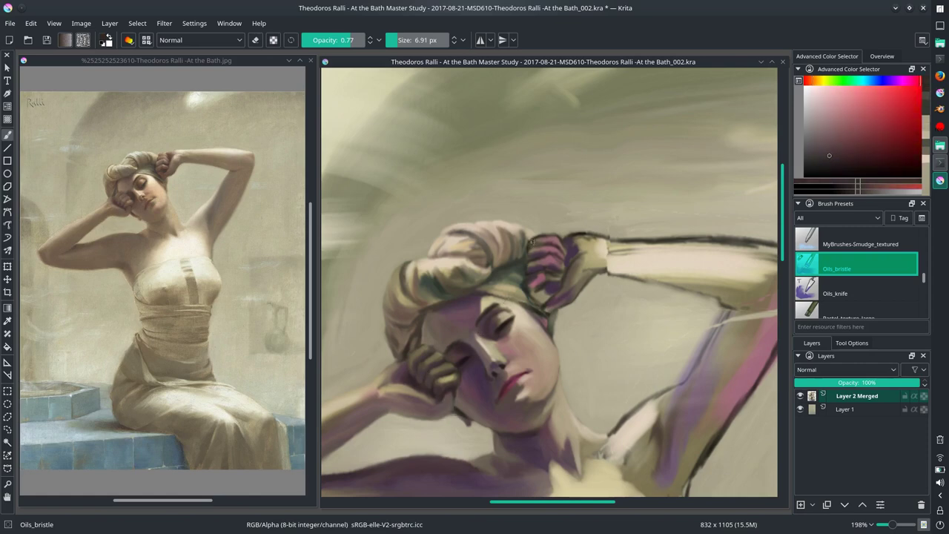
left_click(552, 254, "ctrl")
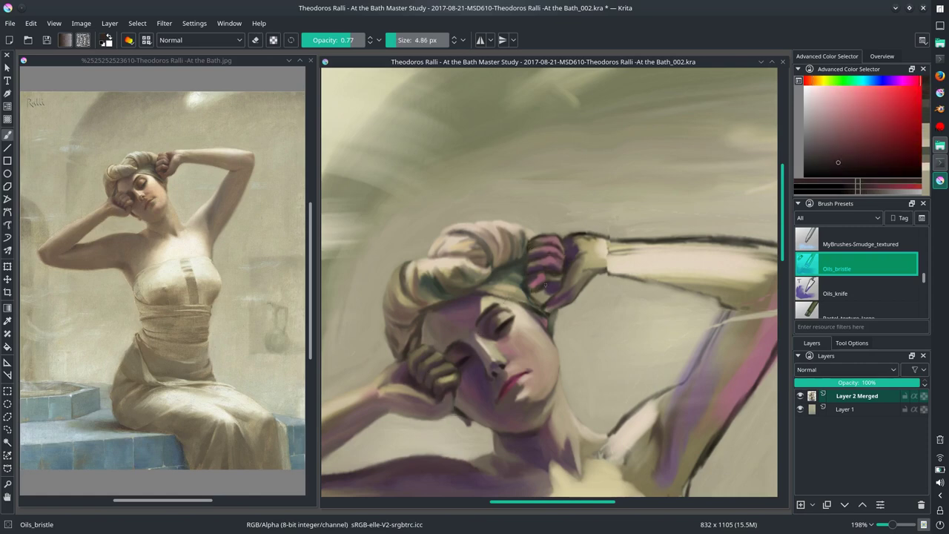
Step: Dab a pale cream highlight on the fingers, then sample yellow, dark red and cream-orange
left_click(549, 267, "ctrl")
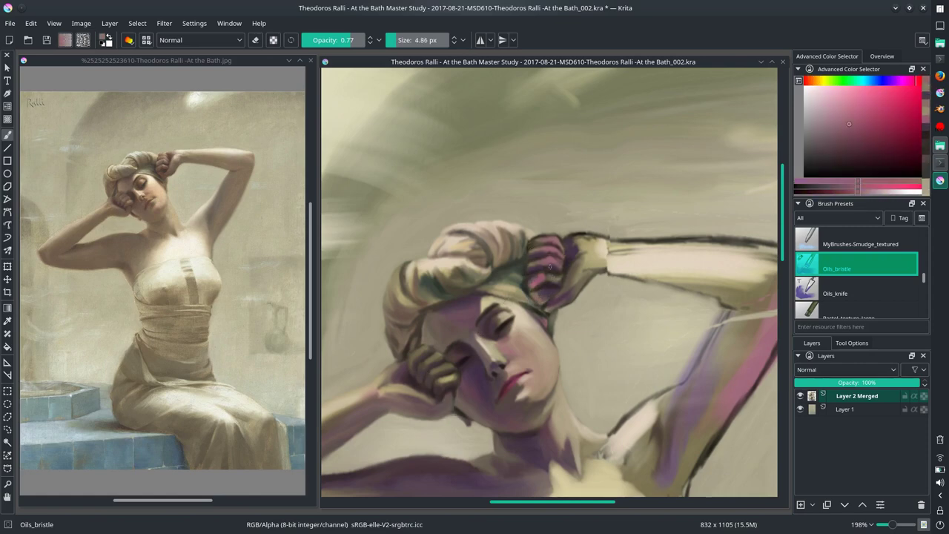
left_click(549, 267, "ctrl")
left_click_drag(548, 269, 556, 278)
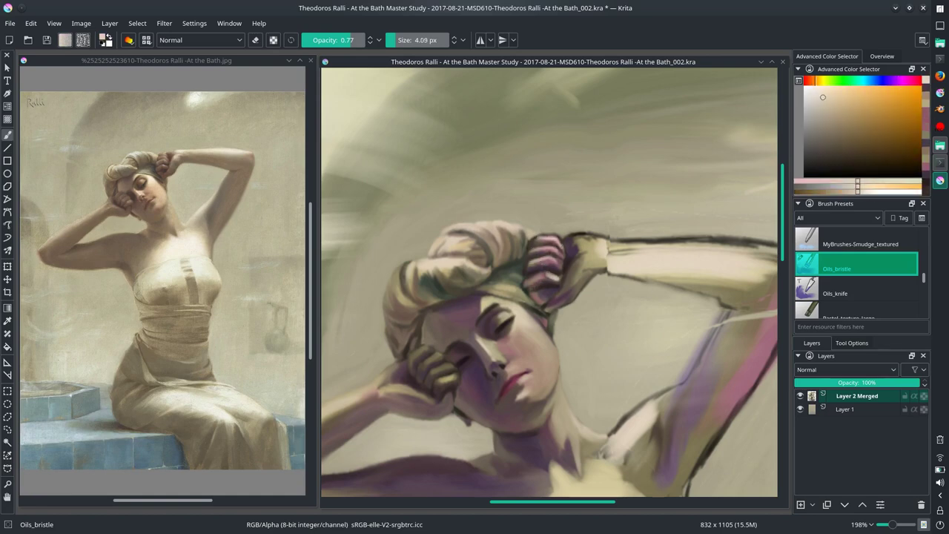
left_click(552, 238, "ctrl")
left_click(570, 269, "ctrl")
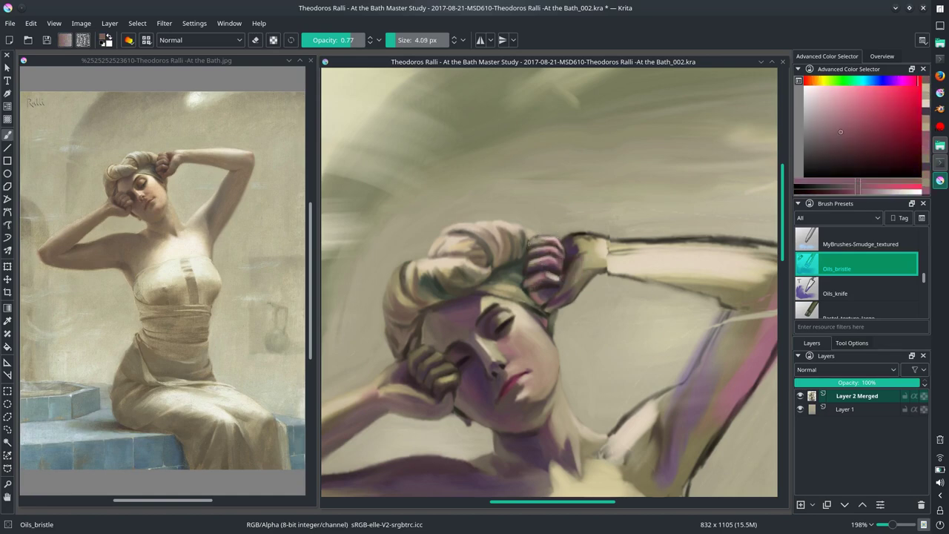
left_click(597, 288, "ctrl")
left_click(568, 242, "ctrl")
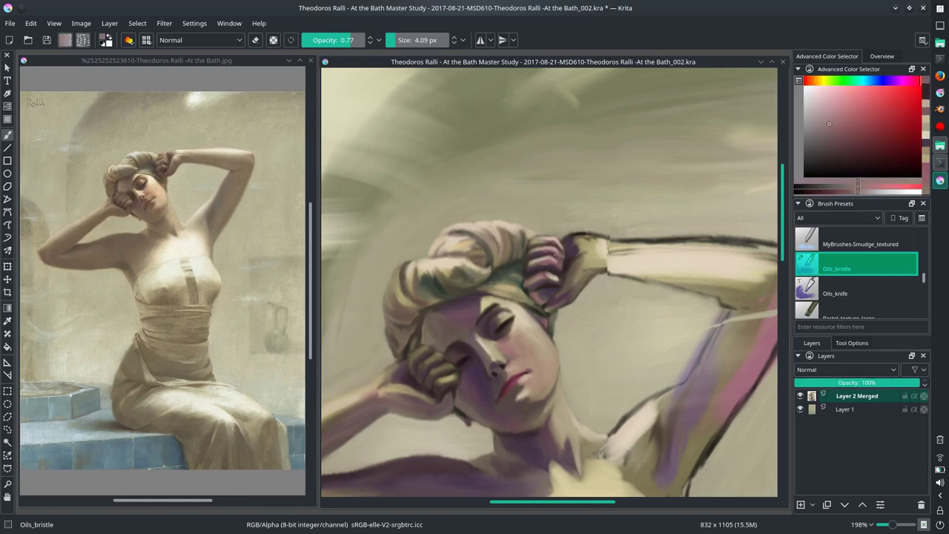
left_click(645, 267, "ctrl")
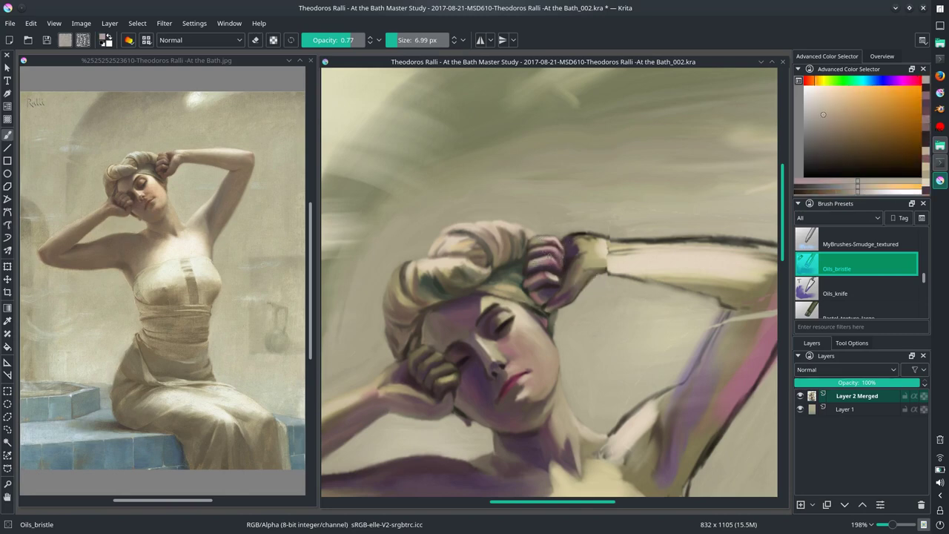
Step: Commit the transformed headwrap patch, return to the brush and sample a lighter tone from the painting
key("ctrl+t")
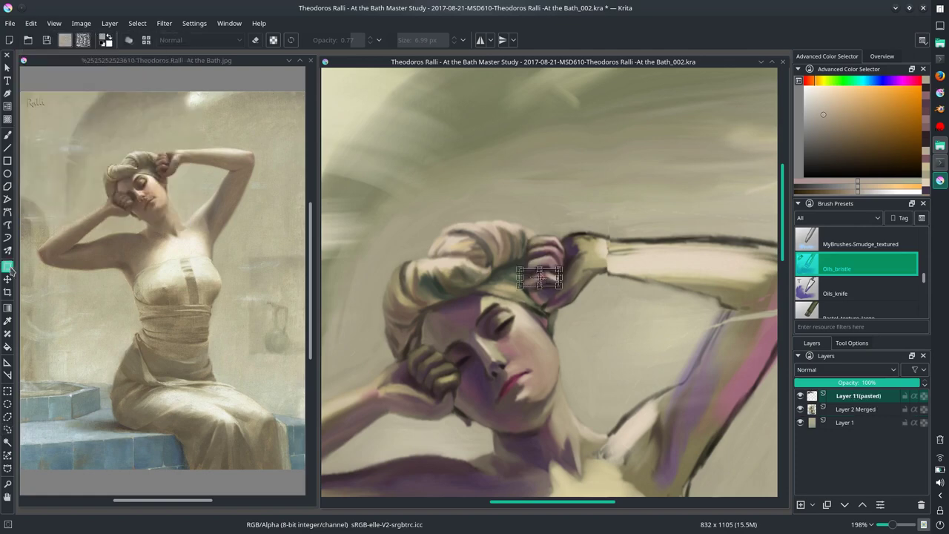
key("b")
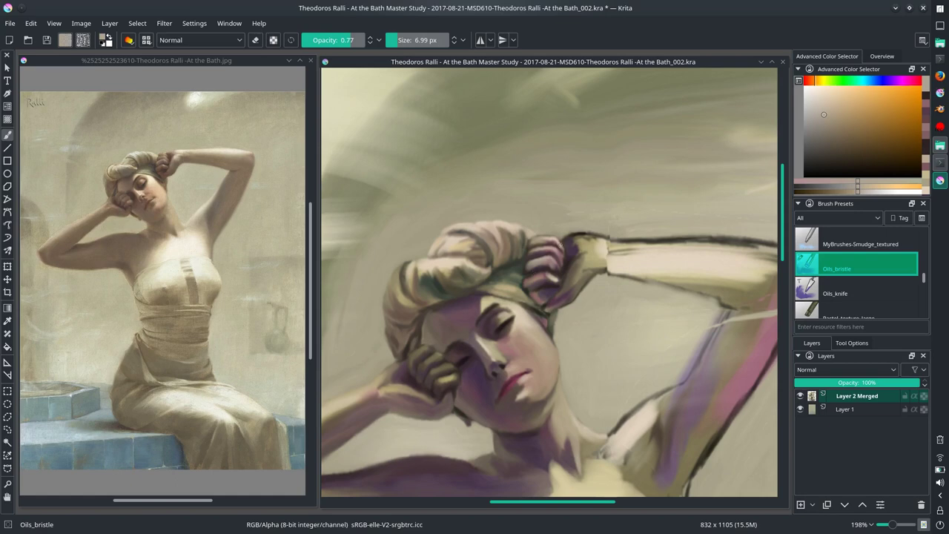
left_click_drag(570, 281, 621, 265, "ctrl")
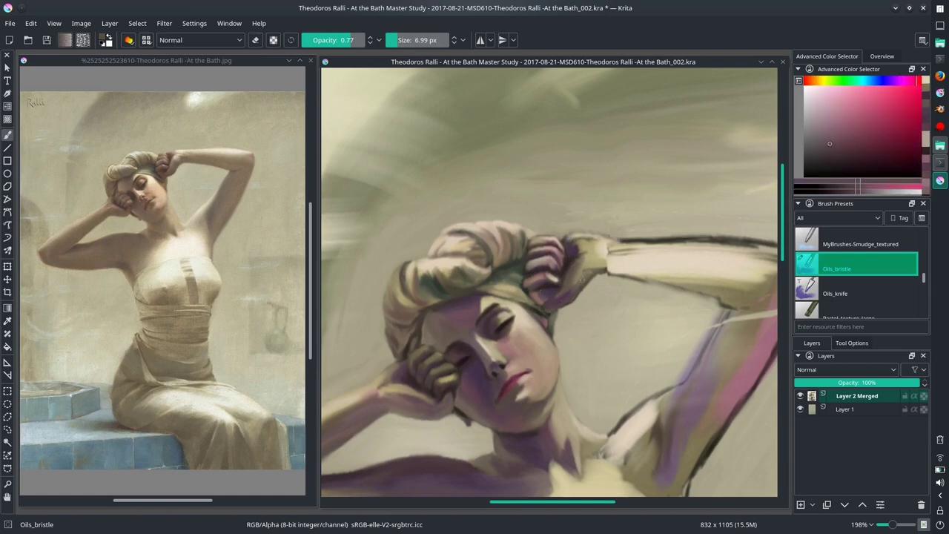
scroll(627, 302, "down", 1)
Step: Sample light yellow tones from the painting, save the study and fit the whole painting in view
scroll(601, 310, "up", 1)
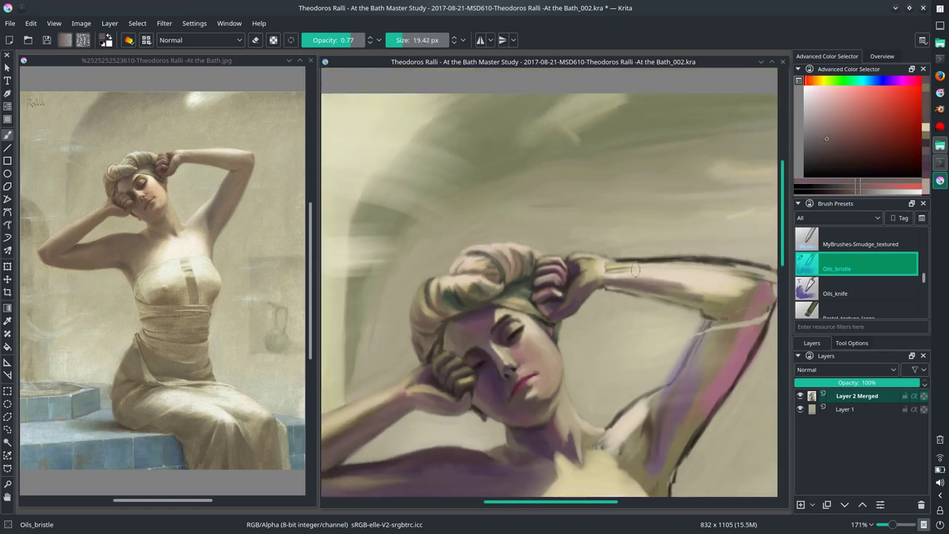
mouse_move(601, 310)
left_mouse_down("ctrl")
mouse_move(524, 309)
mouse_move(574, 328)
mouse_move(549, 250)
mouse_move(528, 297)
left_mouse_up("ctrl")
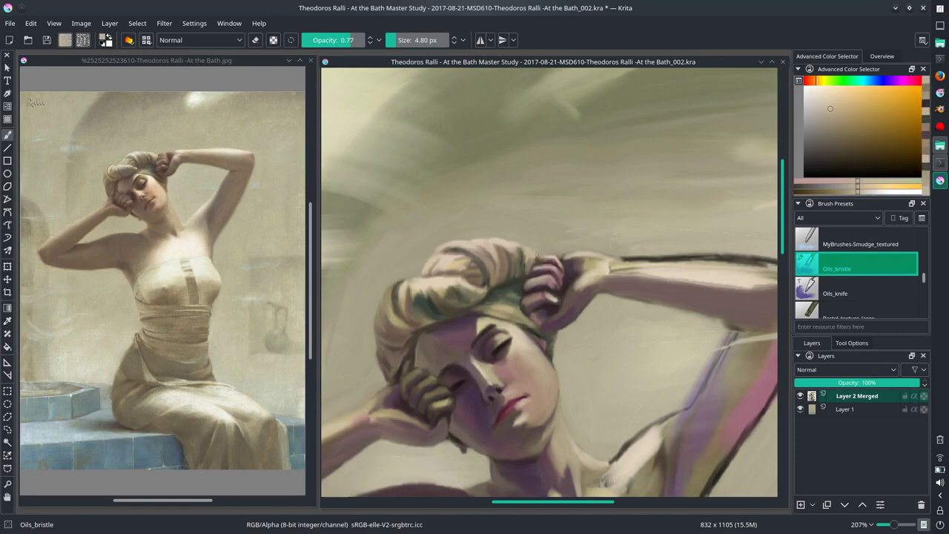
mouse_move(528, 297)
left_mouse_down("ctrl")
mouse_move(598, 230)
mouse_move(638, 269)
mouse_move(656, 269)
left_mouse_up("ctrl")
scroll(598, 230, "down", 5)
left_click(656, 223, "ctrl")
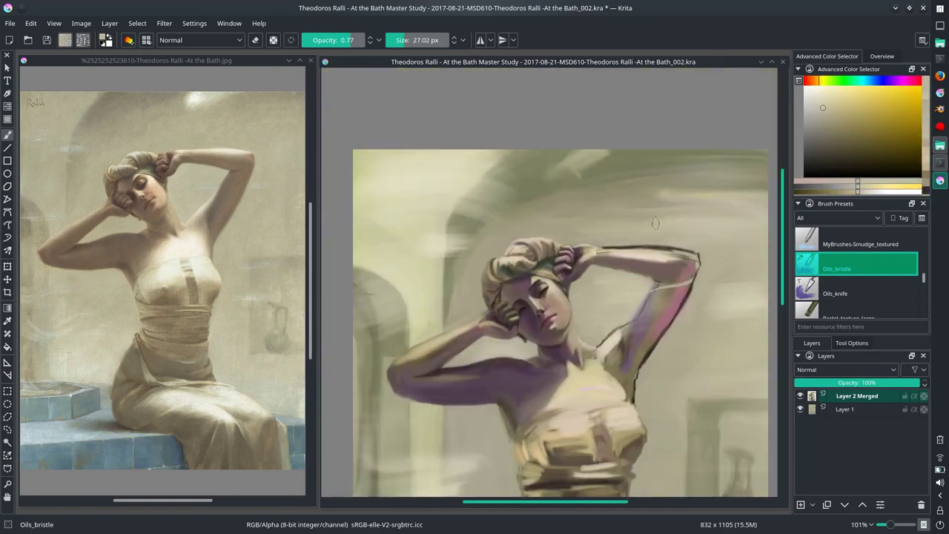
key("ctrl+s")
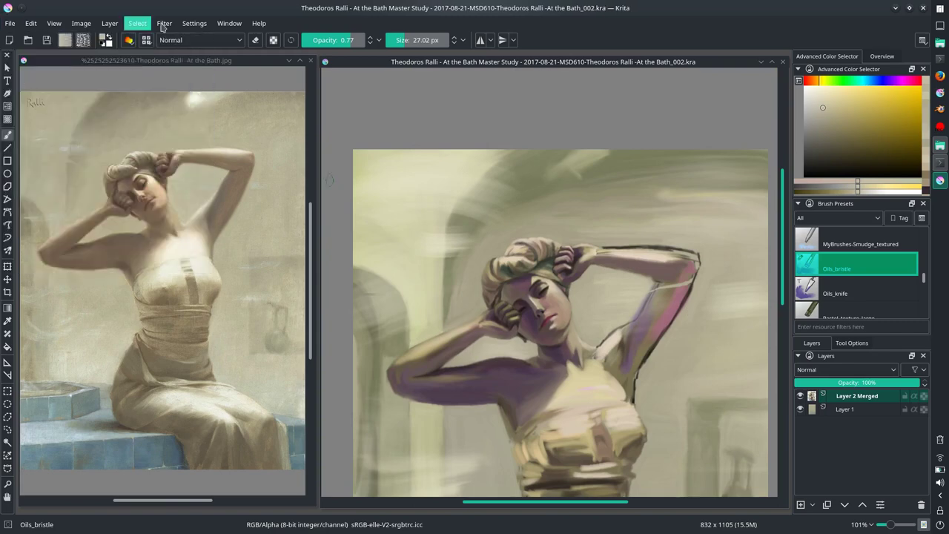
key("2")
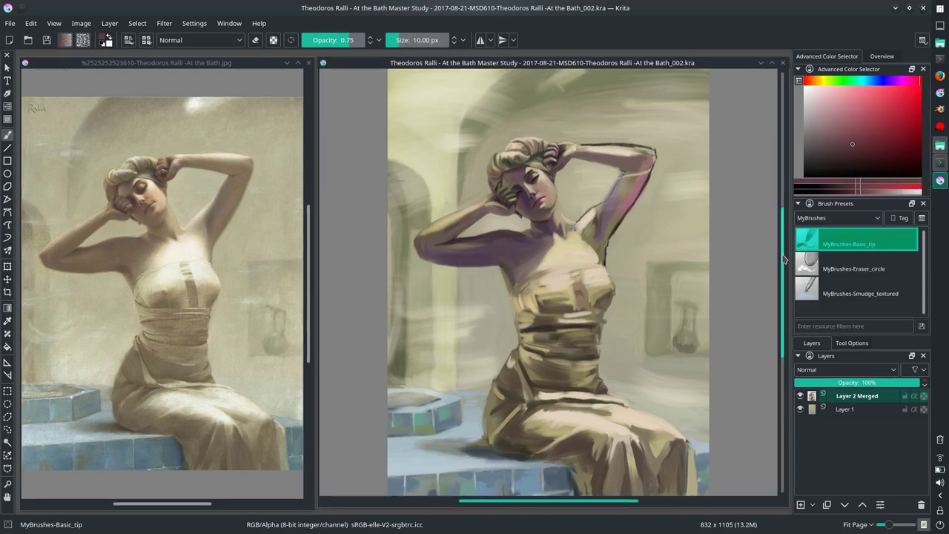
Step: Shrink the brush to about 12 px and sample yellow and magenta tones near the shoulders
scroll(588, 71, "up", 2)
scroll(588, 70, "up", 1)
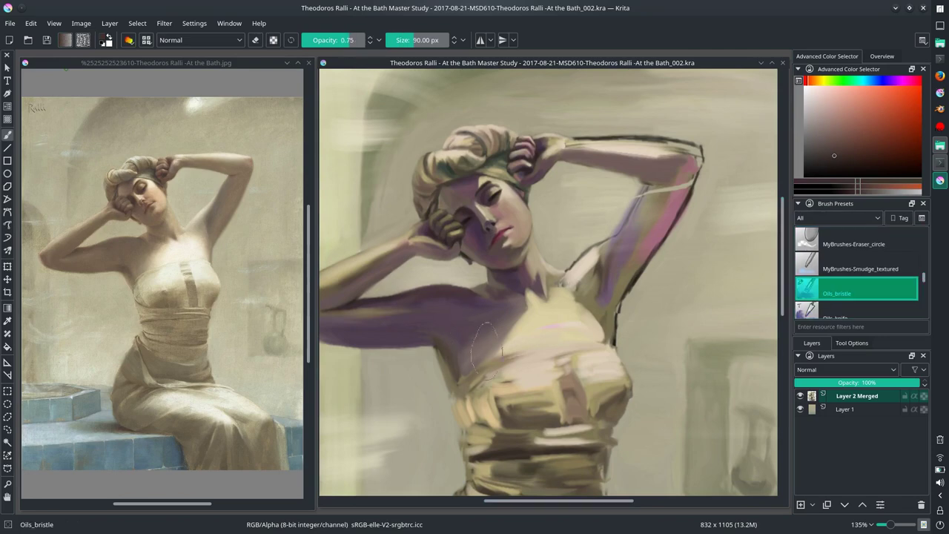
left_click_drag(487, 352, 439, 346)
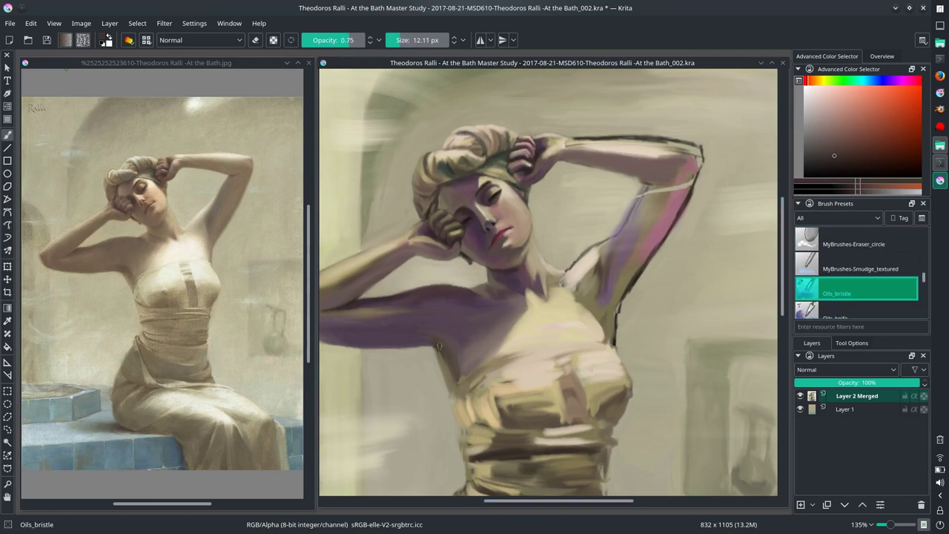
left_click(475, 344, "ctrl")
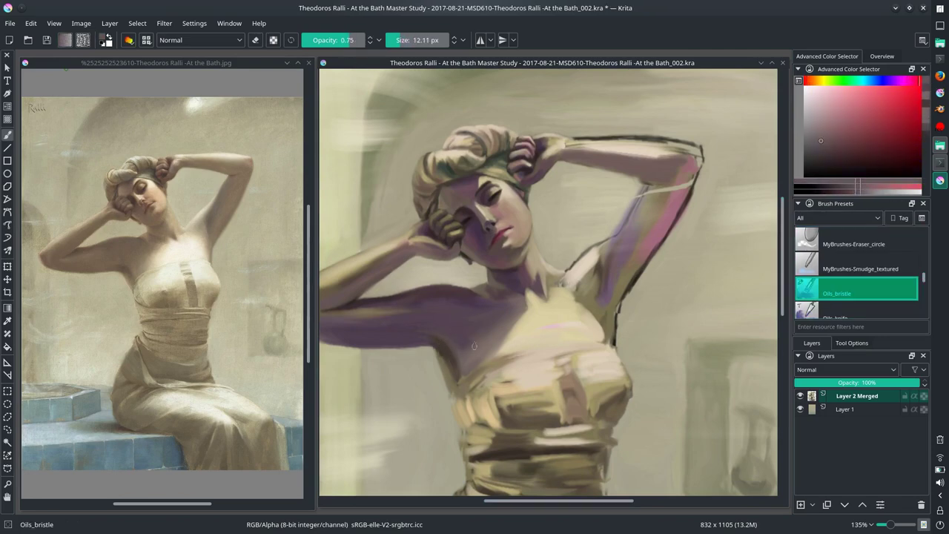
left_click(505, 341, "ctrl")
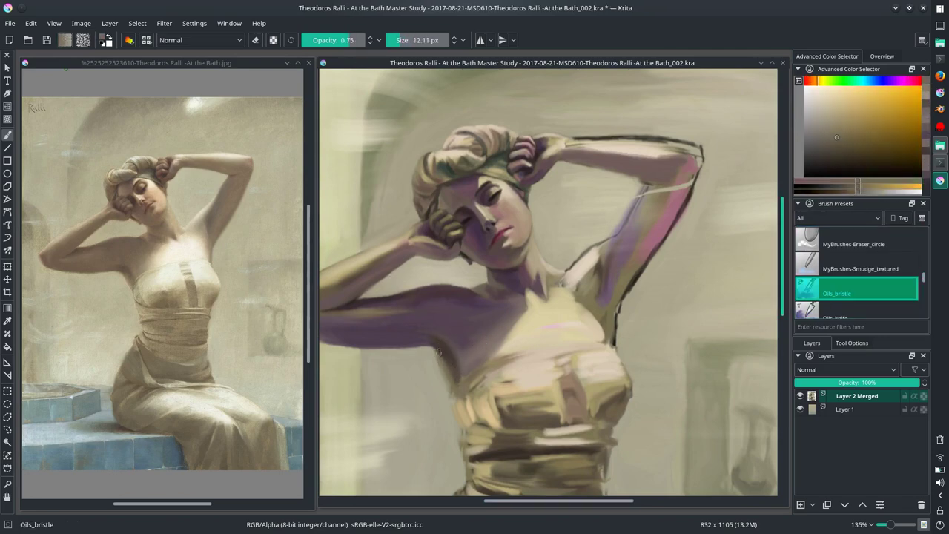
left_click(430, 350, "ctrl")
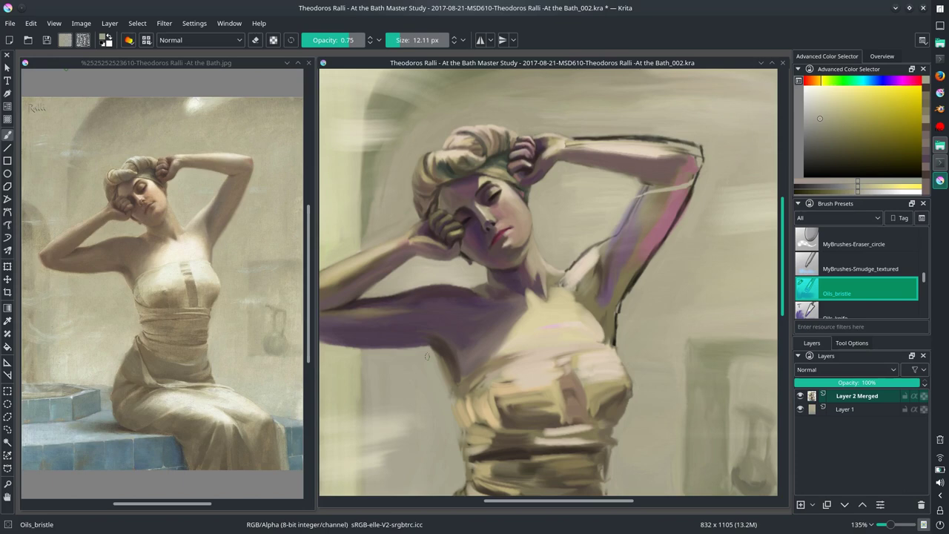
scroll(437, 348, "up", 3)
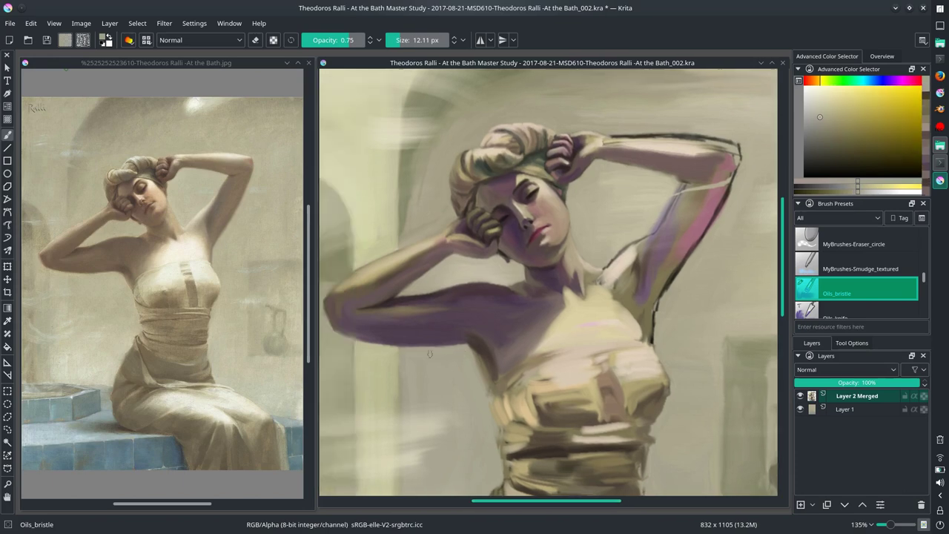
left_click(461, 339, "ctrl")
Step: Zoom in on the face and shoulders, pick a light grey-yellow, enlarge the brush to 12.7 px, and rotate the view upright
key("/")
key("/")
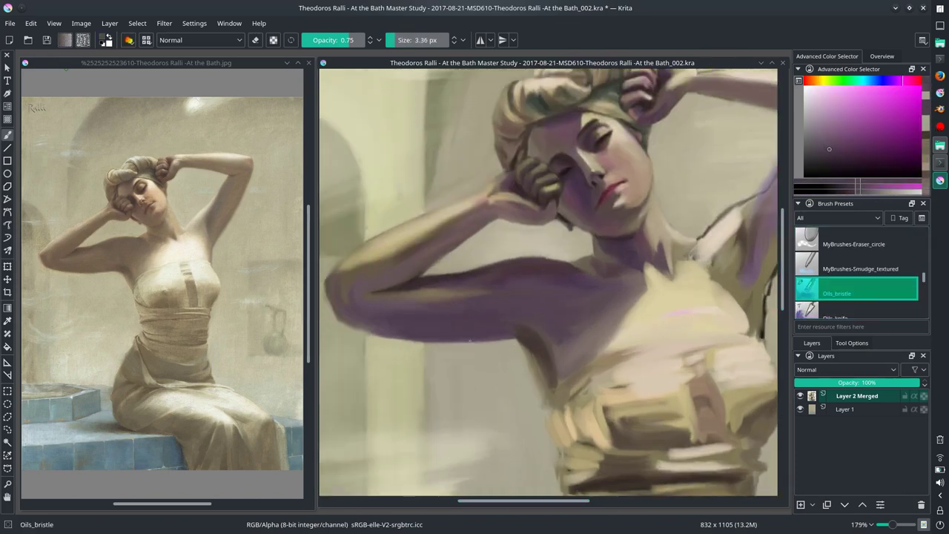
left_click(490, 334, "ctrl")
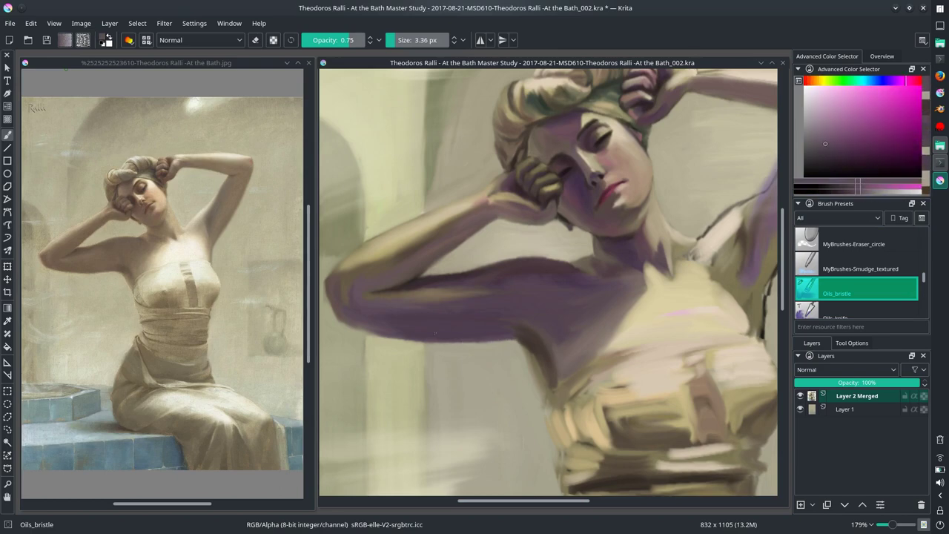
left_click(413, 328, "ctrl")
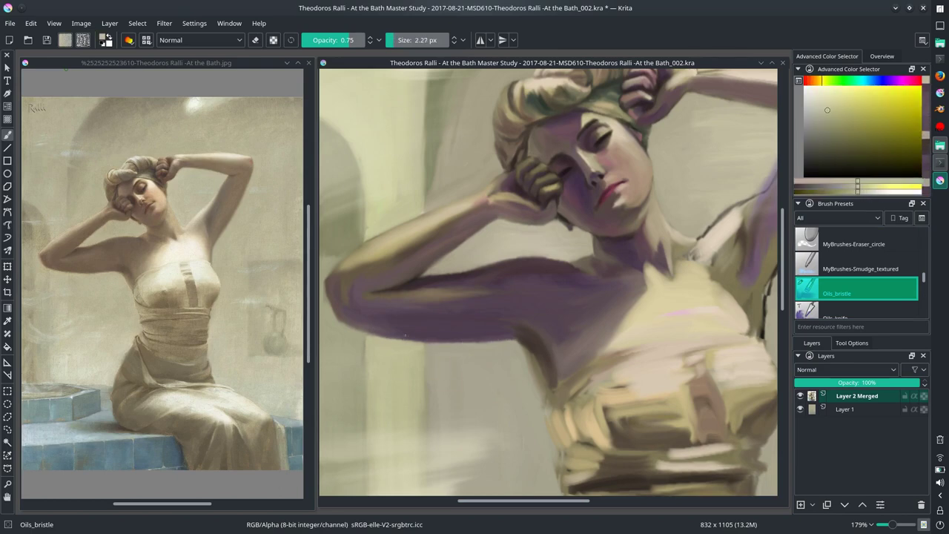
left_click(412, 328, "ctrl")
left_click(537, 340, "ctrl")
left_click(531, 386, "ctrl")
left_click_drag(489, 436, 517, 436)
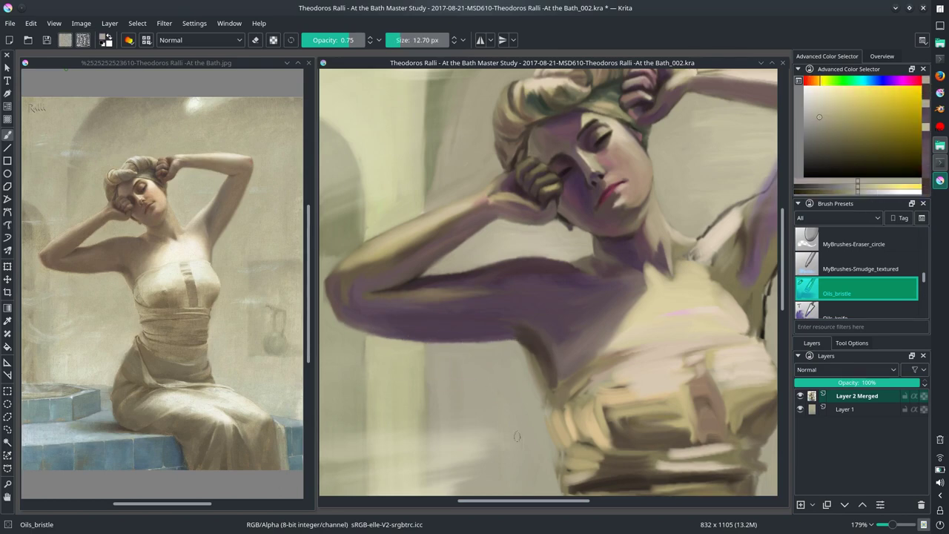
key("5")
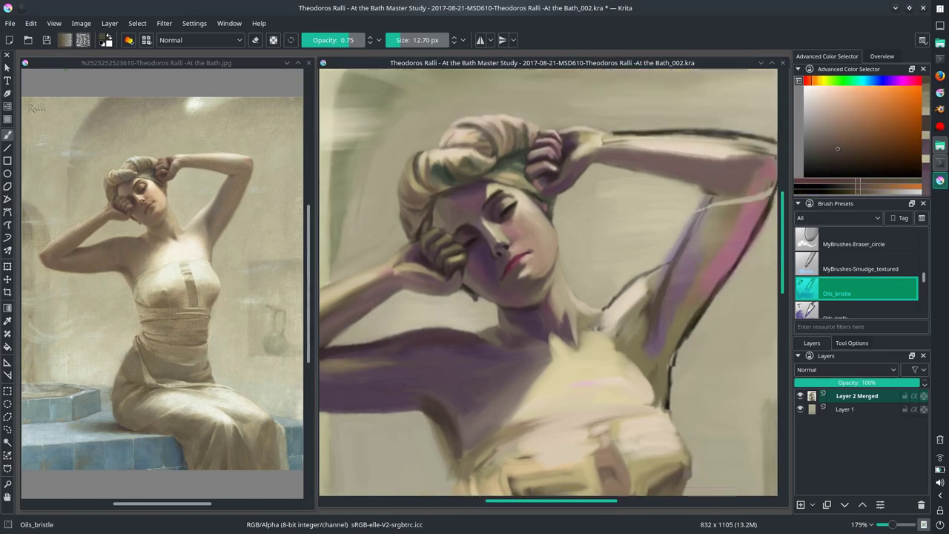
Step: Paint pink and dark strokes on the raised arm, then purple strokes over the forearm at about 11 px
left_click_drag(700, 200, 667, 275)
mouse_move(749, 171)
left_mouse_down()
mouse_move(697, 286)
mouse_move(653, 345)
mouse_move(649, 374)
left_mouse_up()
left_click(600, 337, "ctrl")
key("bracketleft")
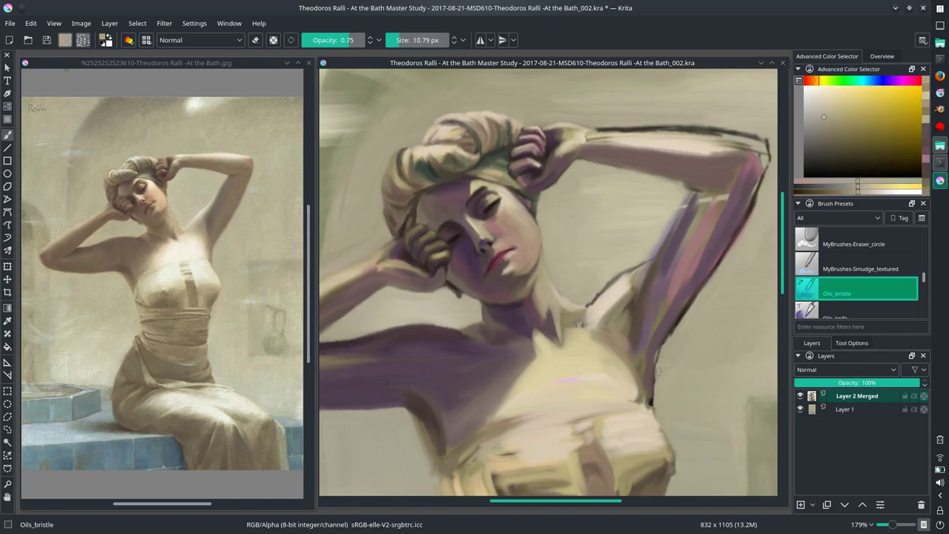
key("bracketleft")
left_click(601, 292, "ctrl")
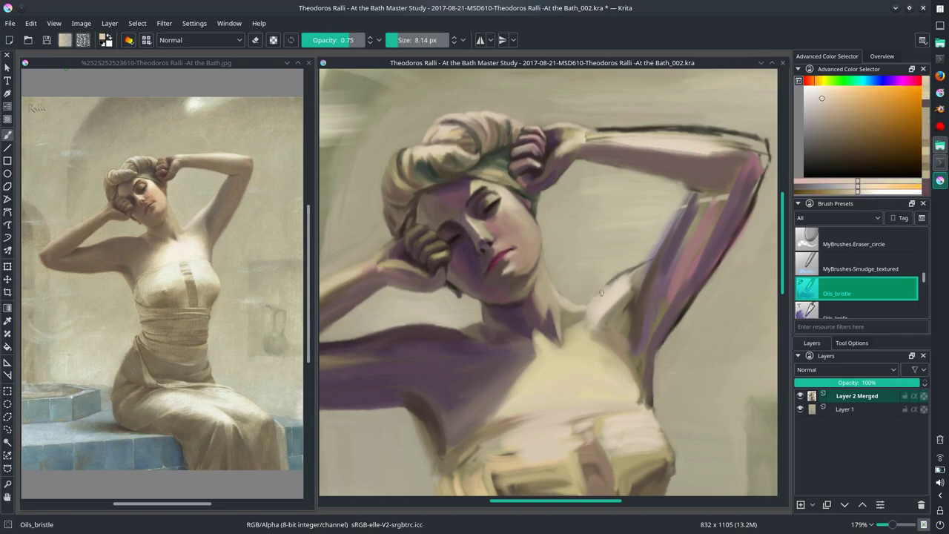
left_click(651, 254, "ctrl")
left_click_drag(693, 196, 652, 296)
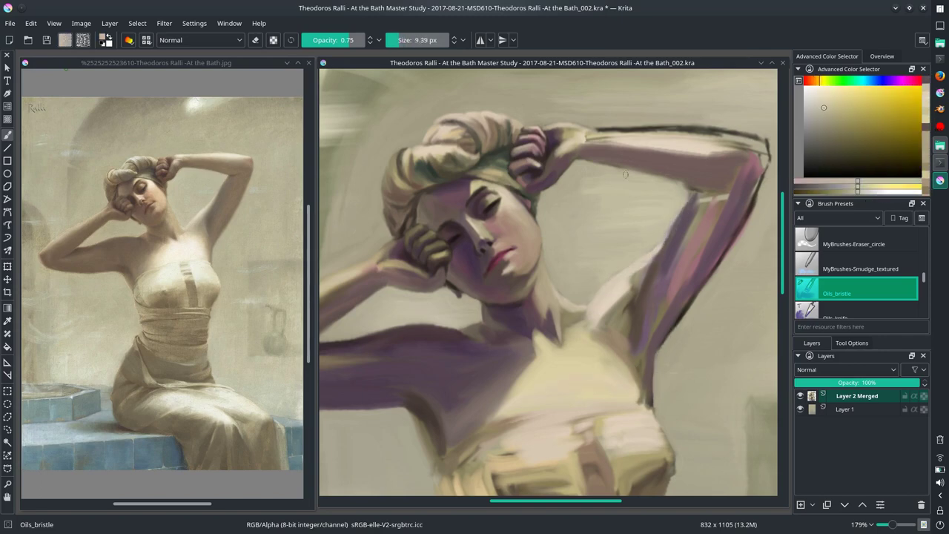
Step: Add more purple forearm strokes, then a pink-red stroke on the raised arm at about 17 px
key("bracketright")
left_click(681, 187, "ctrl")
left_click_drag(681, 187, 630, 285)
left_click(604, 308, "ctrl")
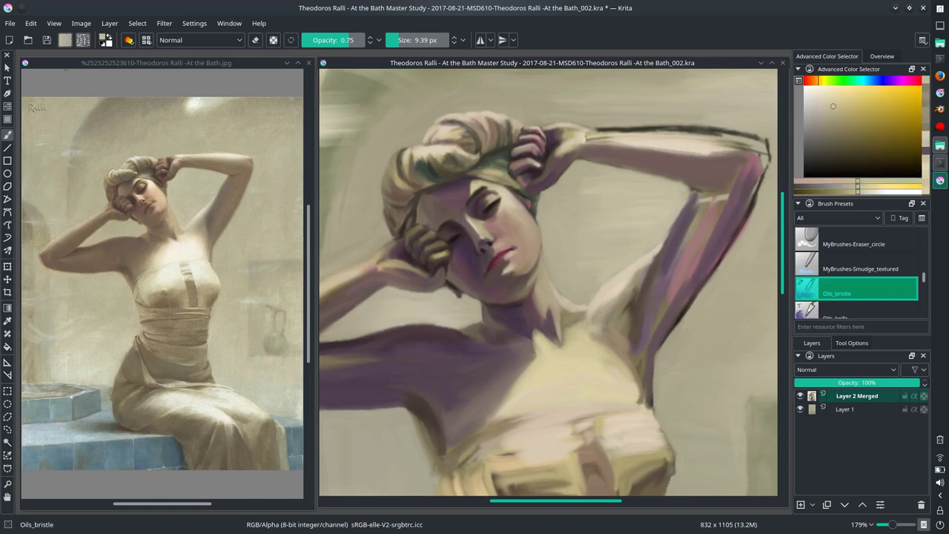
left_click(640, 289, "ctrl")
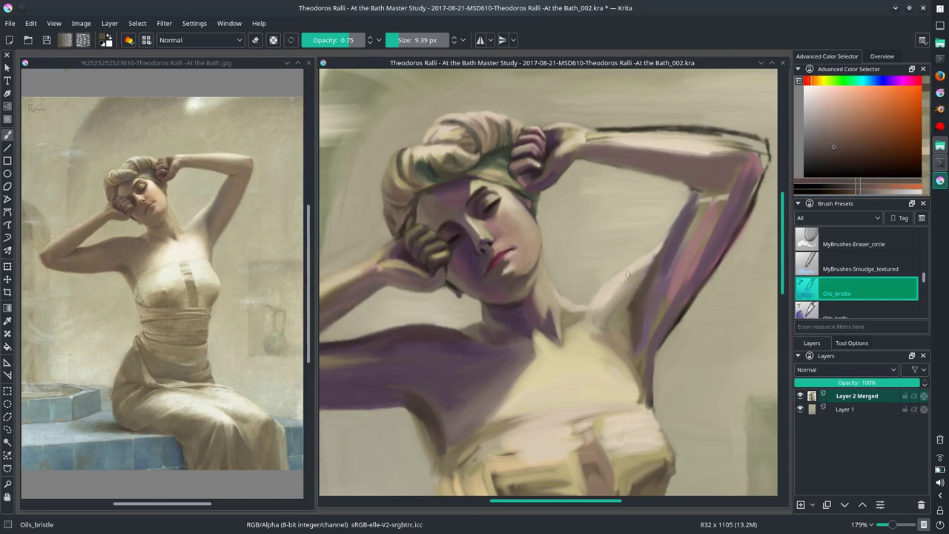
left_click(665, 320, "ctrl")
key("bracketright")
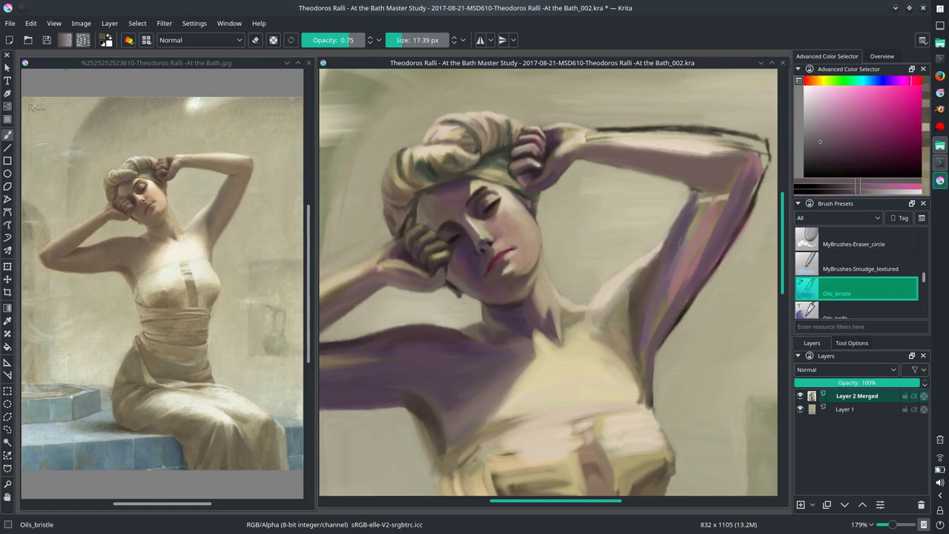
left_click_drag(708, 194, 675, 282)
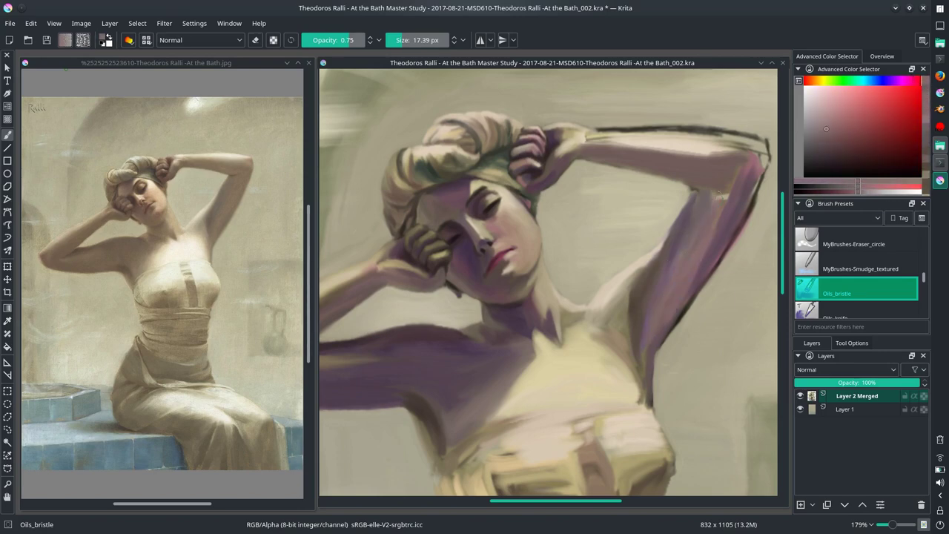
Step: Shrink the brush to about 8 px and sample yellow tones from the chest
key("bracketleft")
left_click(692, 279, "ctrl")
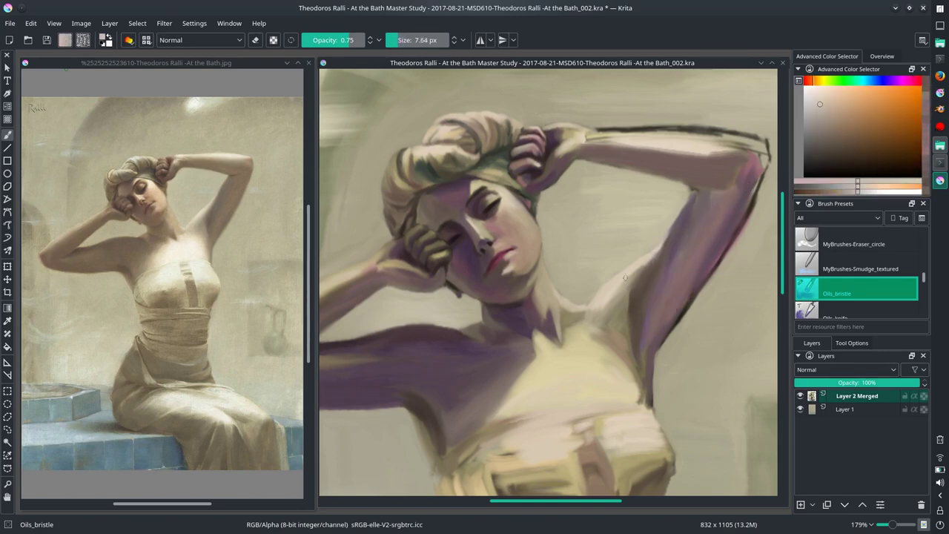
left_click(640, 269, "ctrl")
key("bracketleft")
left_click_drag(573, 277, 541, 279)
left_click(640, 394, "ctrl")
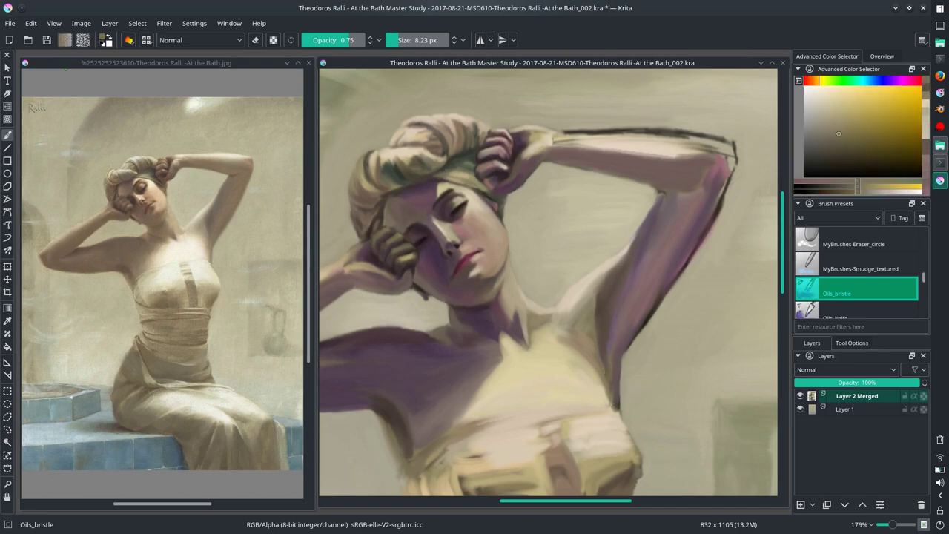
left_click(616, 360, "ctrl")
Step: Sample magenta-pink, redder pink, skin and reddish shadow tones from the arm with a smaller brush
left_click(638, 297, "ctrl")
left_click(649, 237, "ctrl")
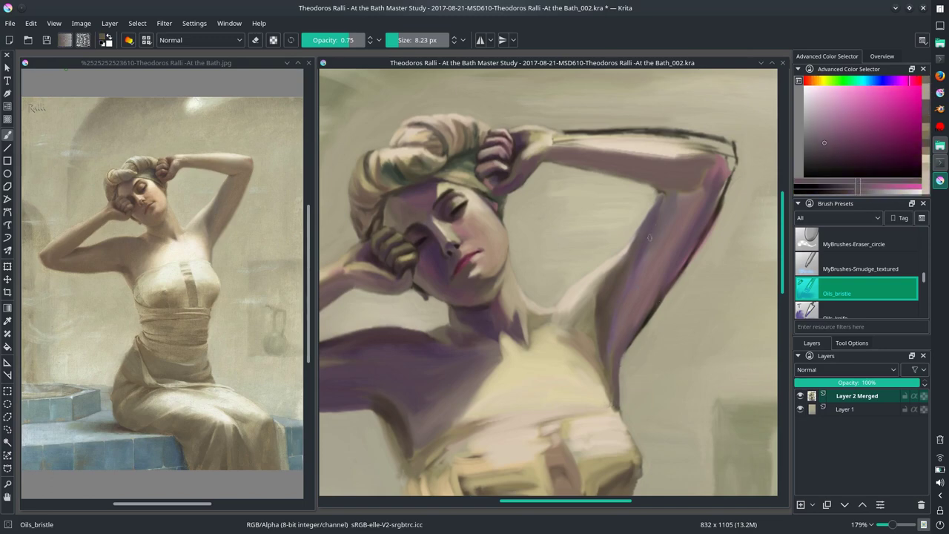
left_click(712, 266, "ctrl")
left_click(709, 212, "ctrl")
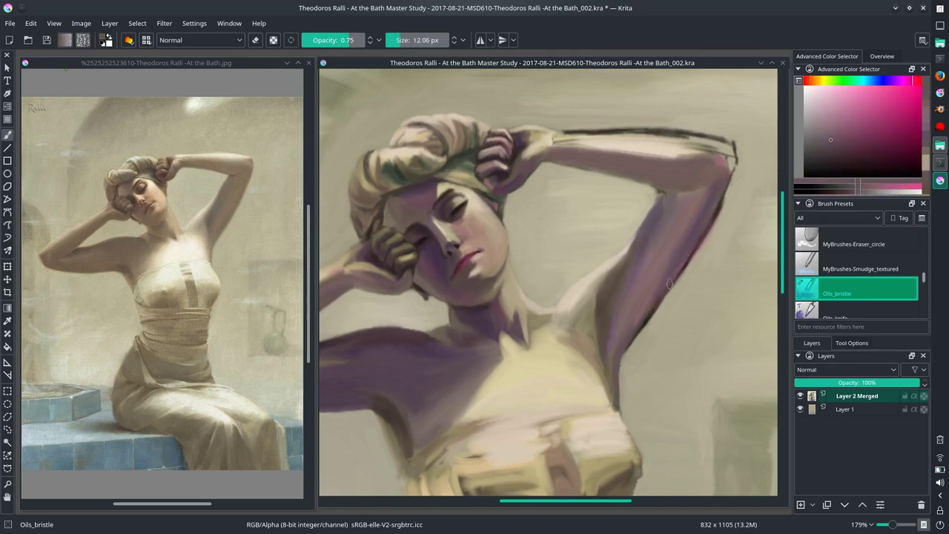
left_click(723, 175, "ctrl")
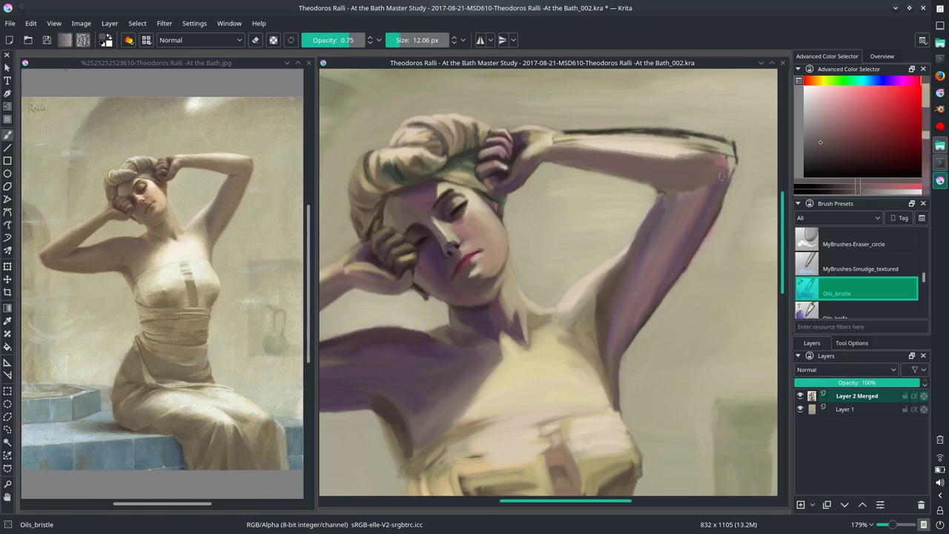
left_click(653, 267, "ctrl")
key("bracketleft")
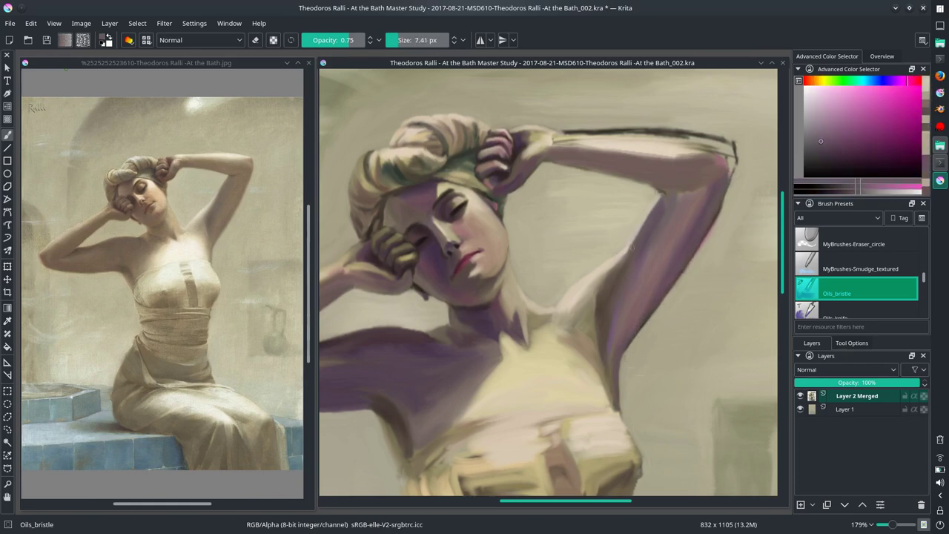
left_click(681, 270, "ctrl")
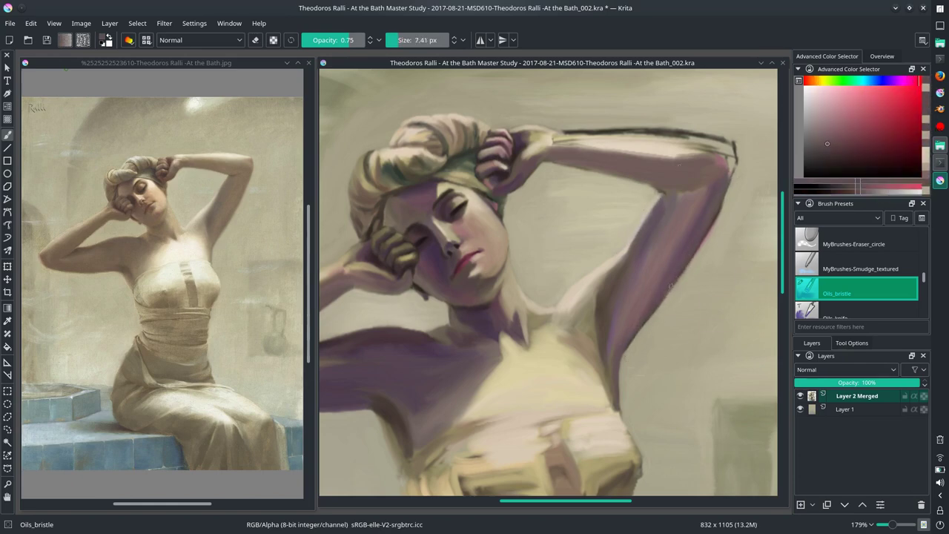
Step: Sample pale background, light orange, yellow and greyish pink tones while adjusting the brush size
left_click(669, 193, "ctrl")
key("bracketright")
left_click(636, 184, "ctrl")
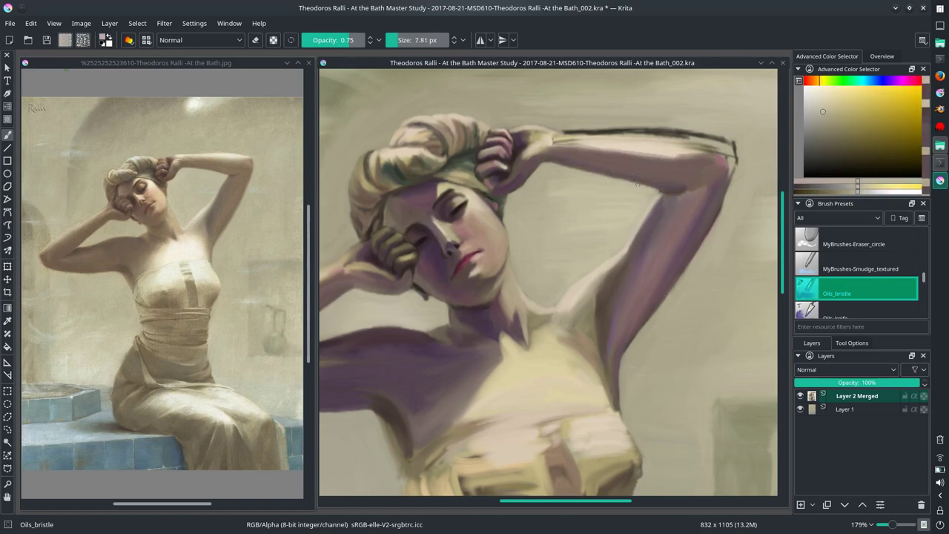
key("bracketright")
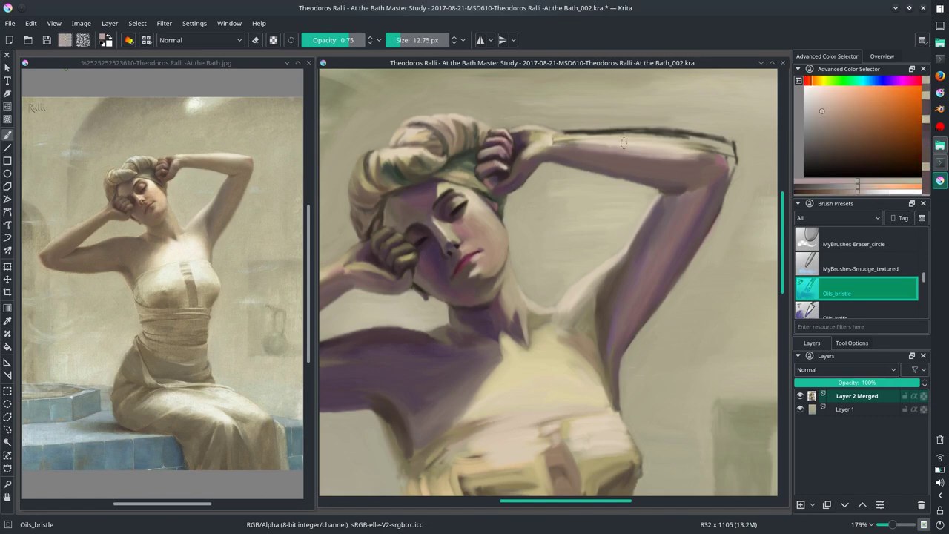
key("bracketright")
left_click(595, 127, "ctrl")
key("bracketleft")
key("bracketleft")
key("bracketleft")
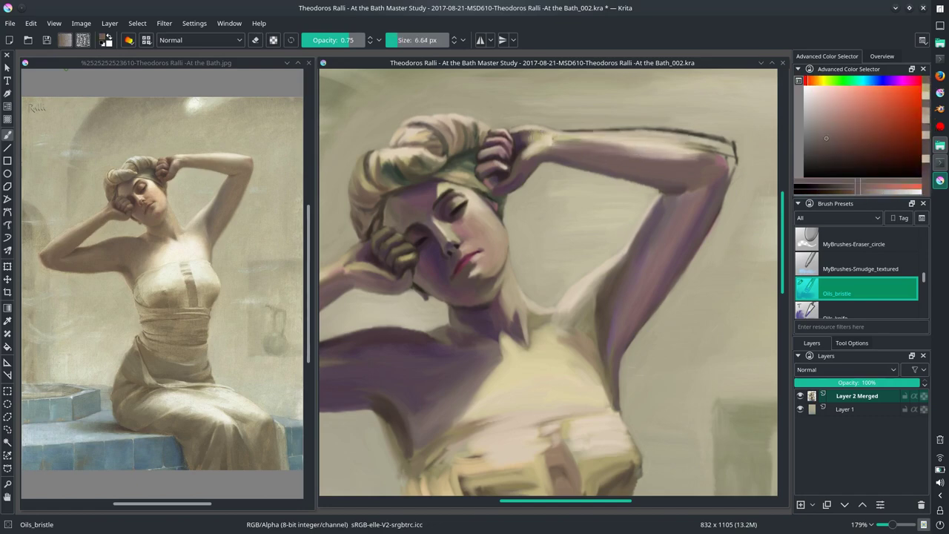
left_click(560, 127, "ctrl")
left_click(577, 153, "ctrl")
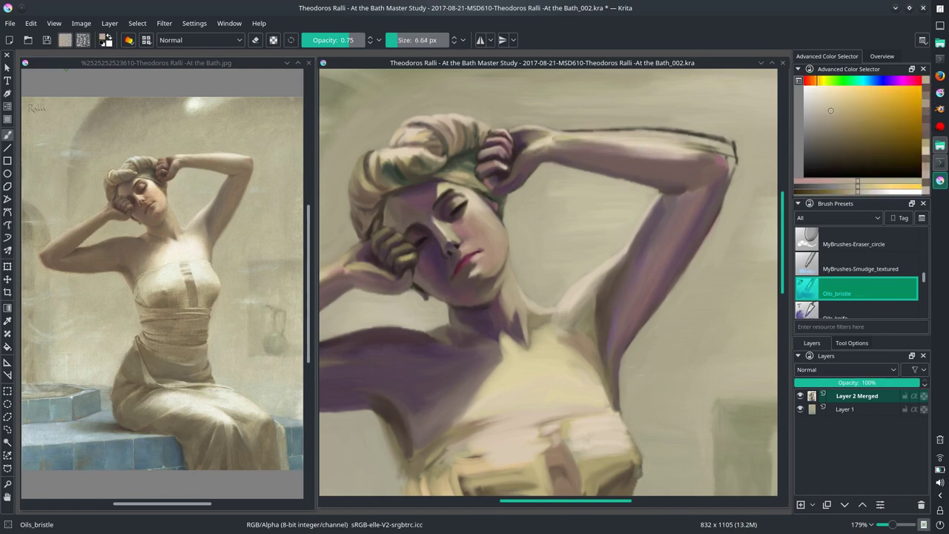
Step: Repaint the upper edge of the raised arm with greyish pink and peach strokes
left_click_drag(608, 155, 710, 134)
left_click(676, 136, "ctrl")
left_click(679, 185, "ctrl")
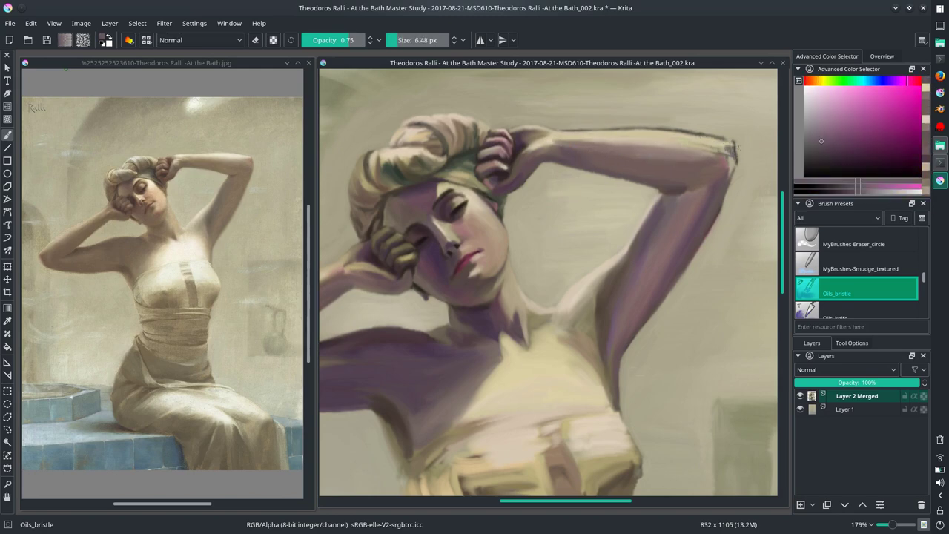
left_click(677, 195, "ctrl")
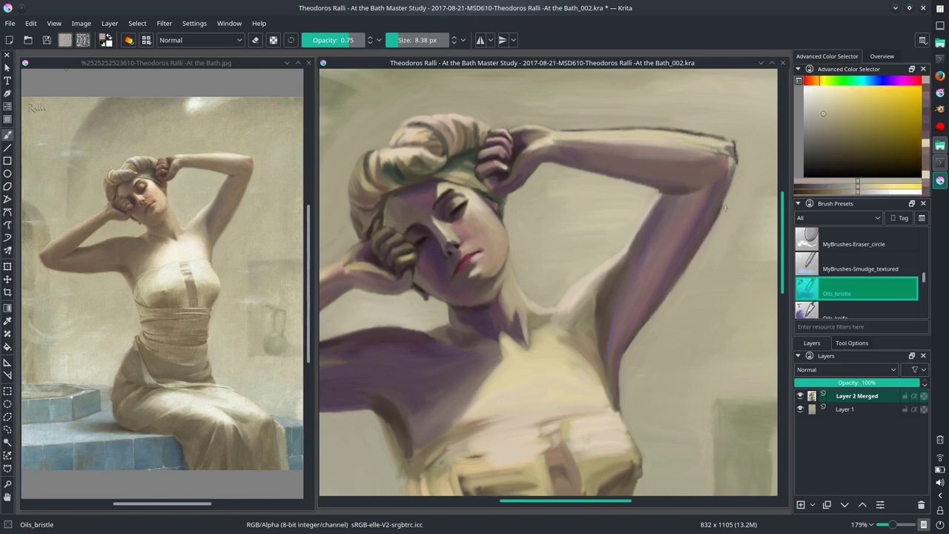
left_click(725, 194, "ctrl")
left_click_drag(630, 149, 710, 152)
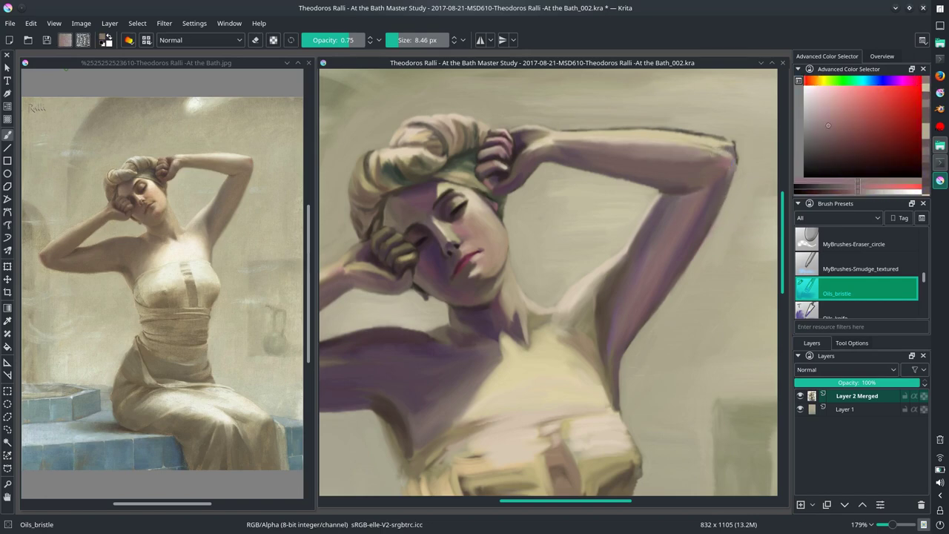
Step: Sample beige, greyish red, peach, magenta neck shadow and dark mauve shoulder tones
left_click(644, 131, "ctrl")
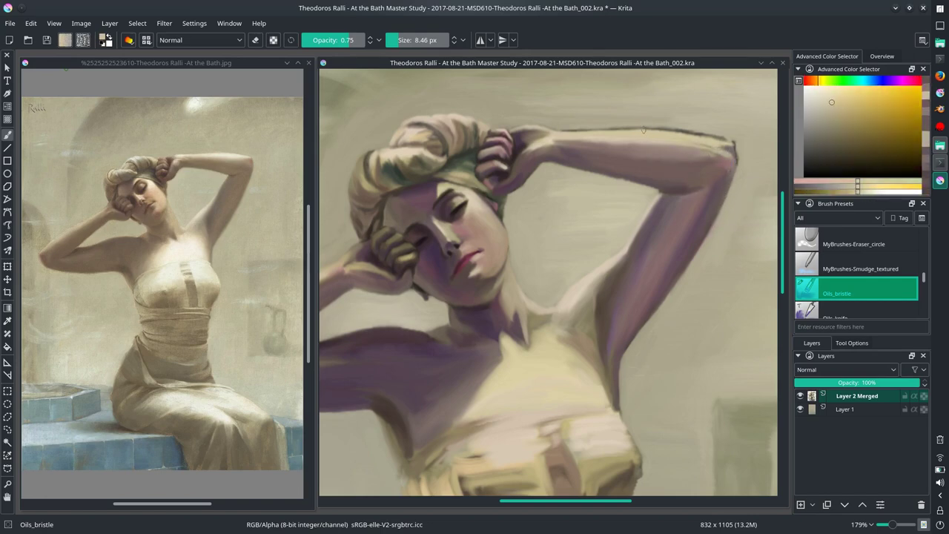
left_click(596, 131, "ctrl")
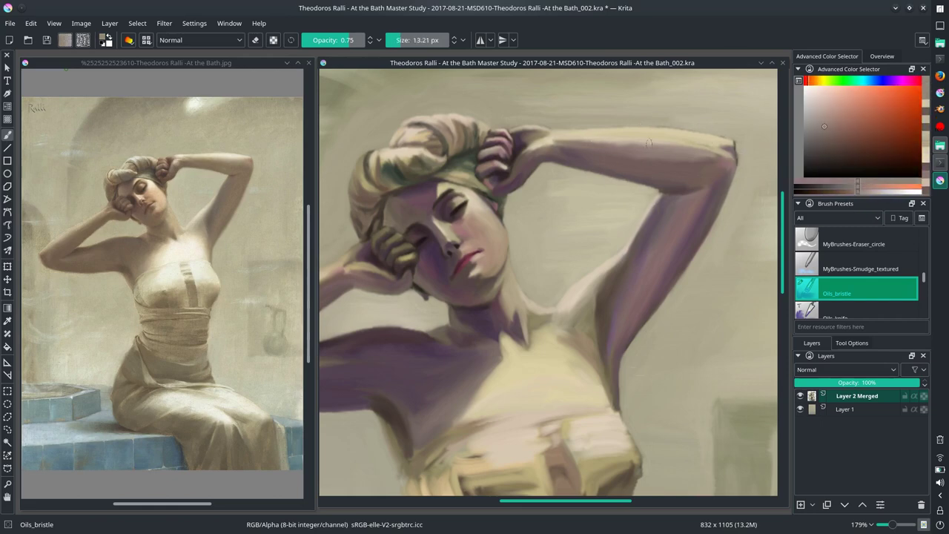
left_click(541, 139, "ctrl")
left_click(505, 341, "ctrl")
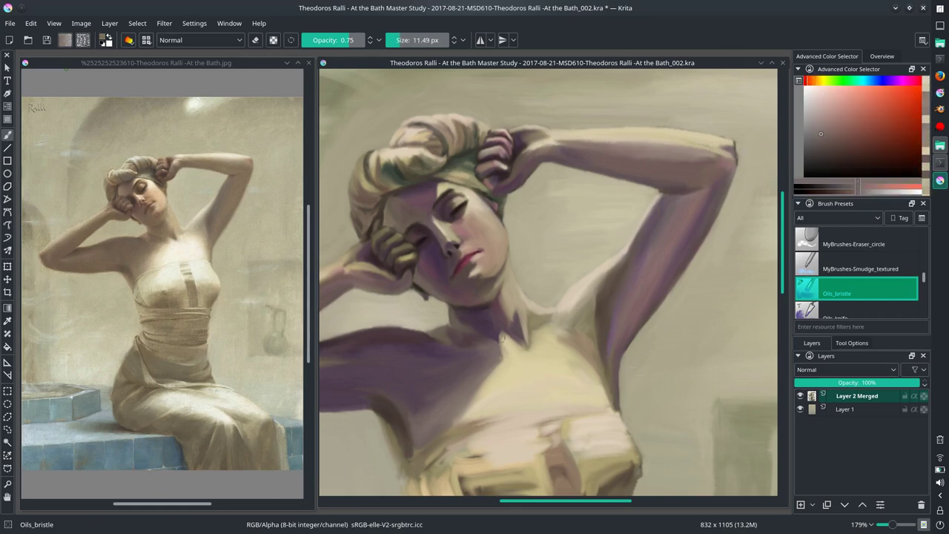
left_click(531, 343, "ctrl")
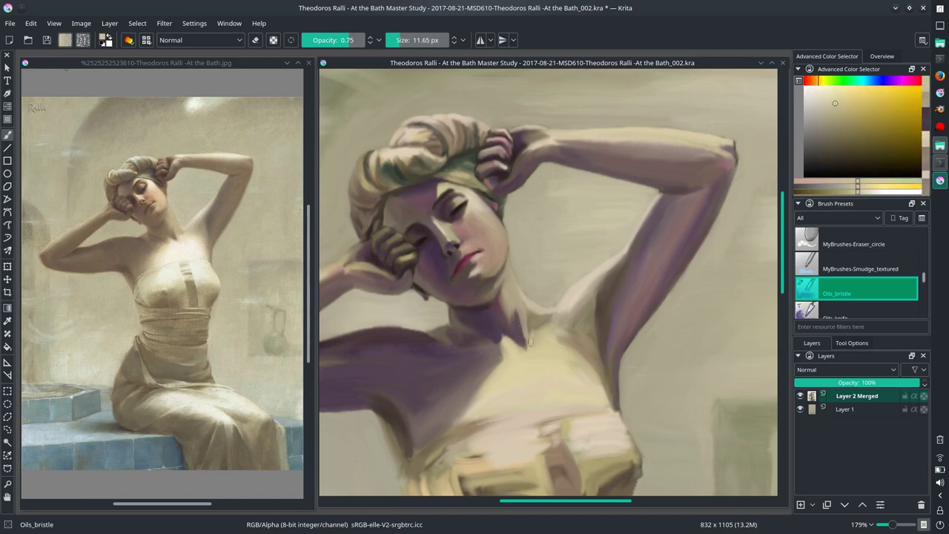
left_click(432, 334, "ctrl")
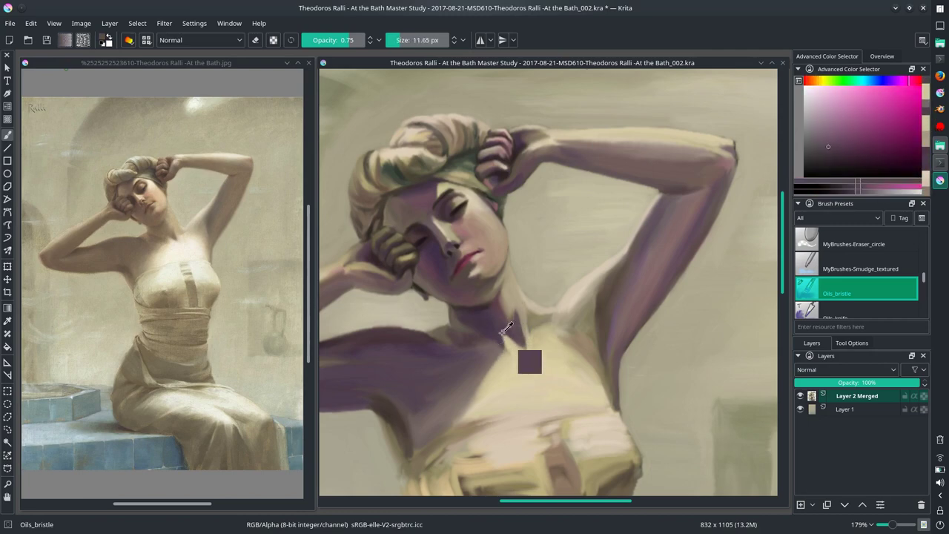
left_click(435, 343, "ctrl")
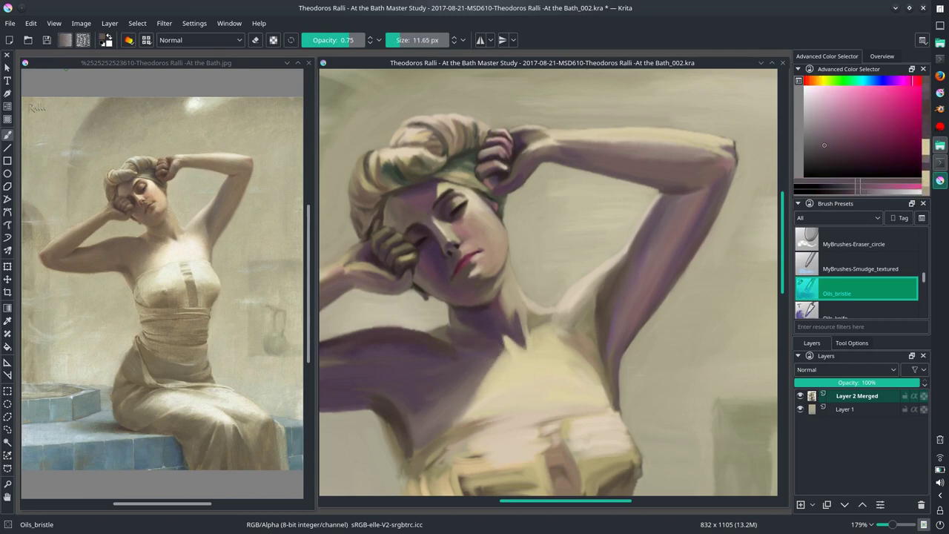
Step: Sample light pink and light yellow with a smaller brush, then show the whole painting
left_click(481, 421, "ctrl")
key("bracketleft")
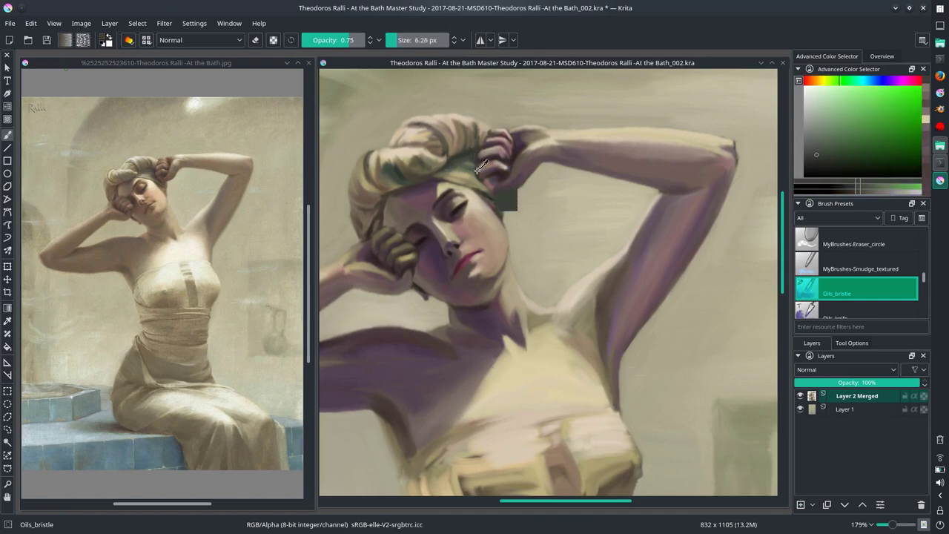
left_click(406, 202, "ctrl")
key("2")
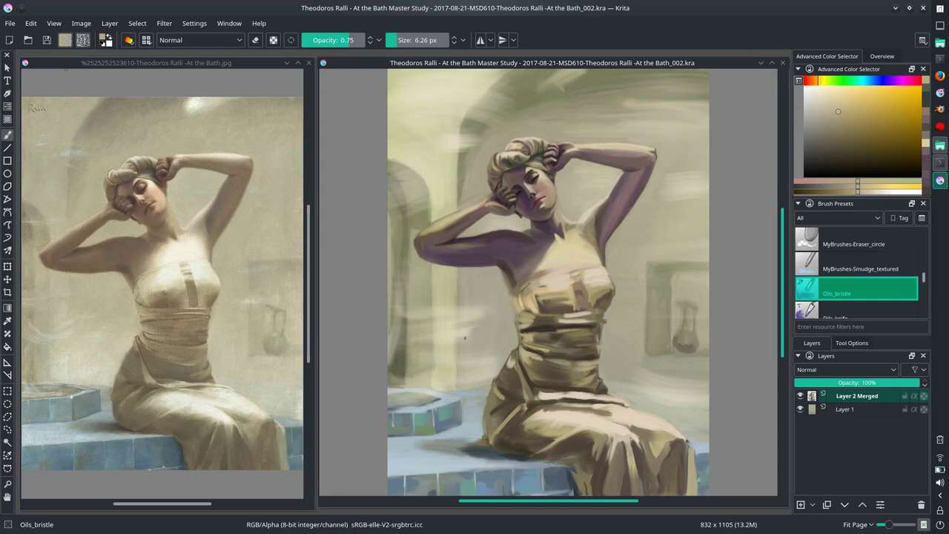
Step: Check the document information, then mirror the painting horizontally and back to check proportions
left_click(10, 23)
left_click(59, 222)
left_click(732, 348)
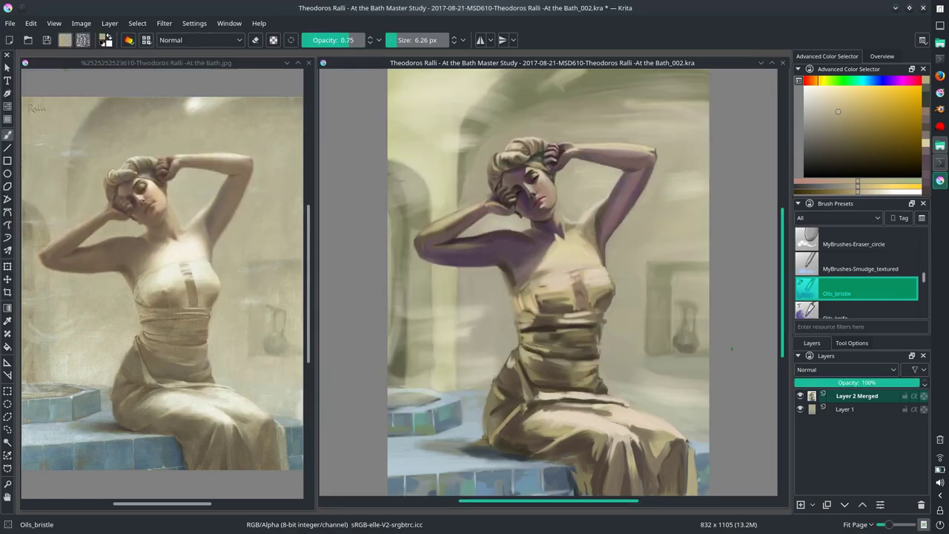
left_click(80, 23)
left_click(100, 149)
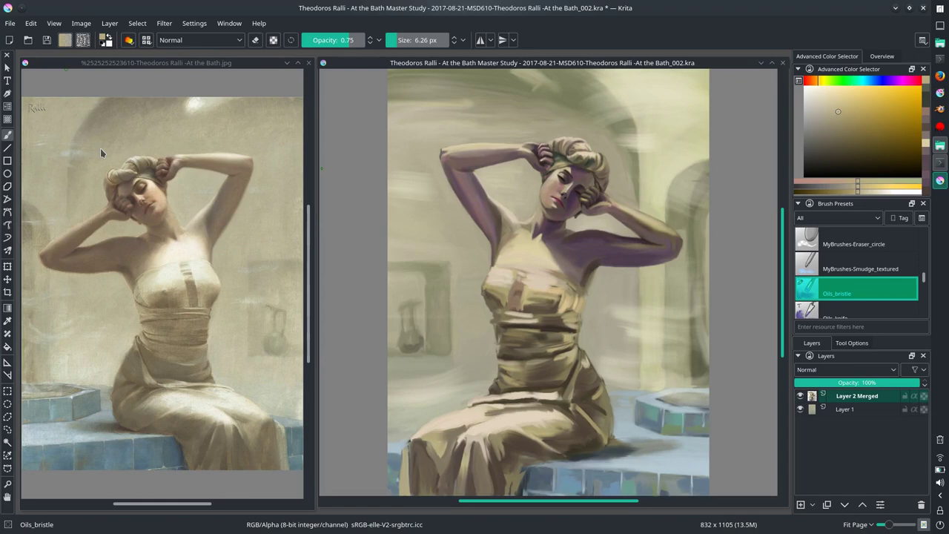
scroll(359, 188, "down", 1)
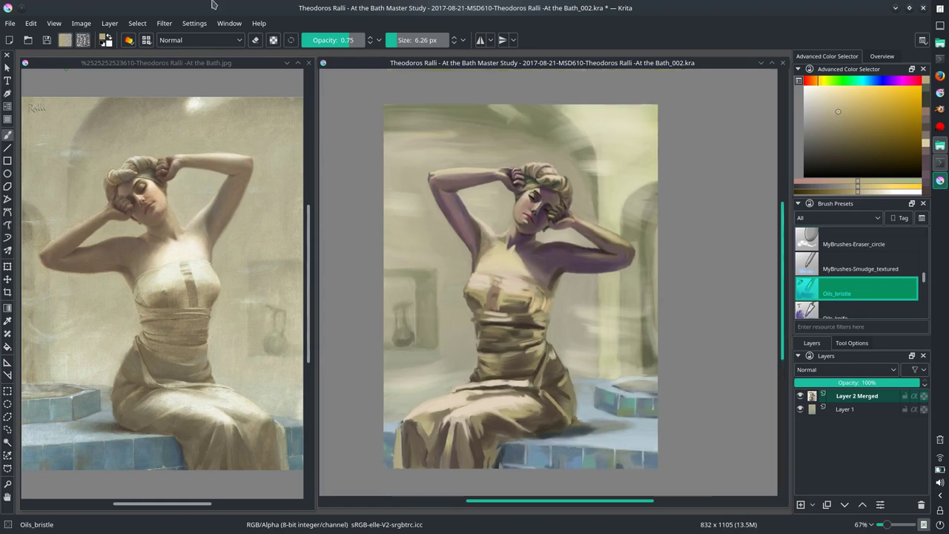
left_click(81, 23)
left_click(100, 148)
scroll(500, 307, "up", 3)
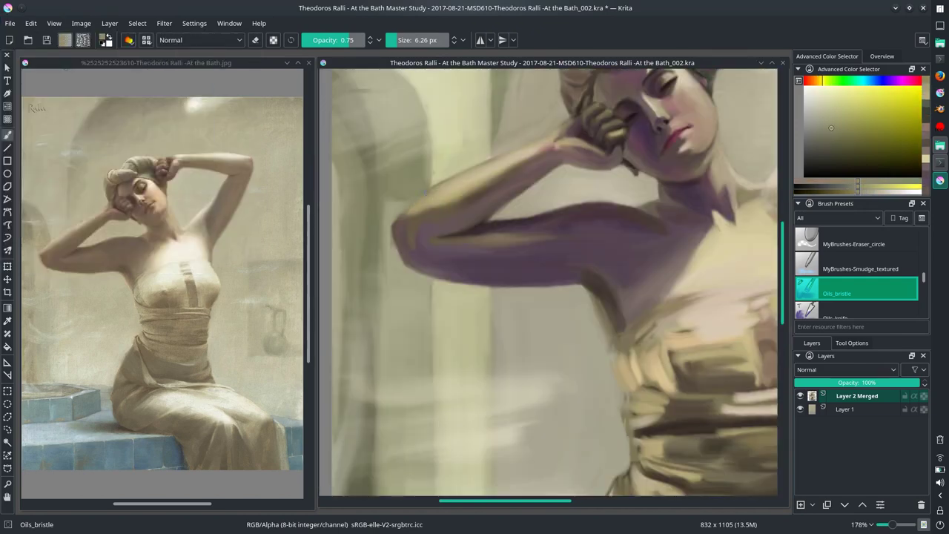
Step: Sample pale yellow-green and warm orange-yellow tones, then paste the copy as Layer 3(pasted)
left_click_drag(450, 223, 461, 175)
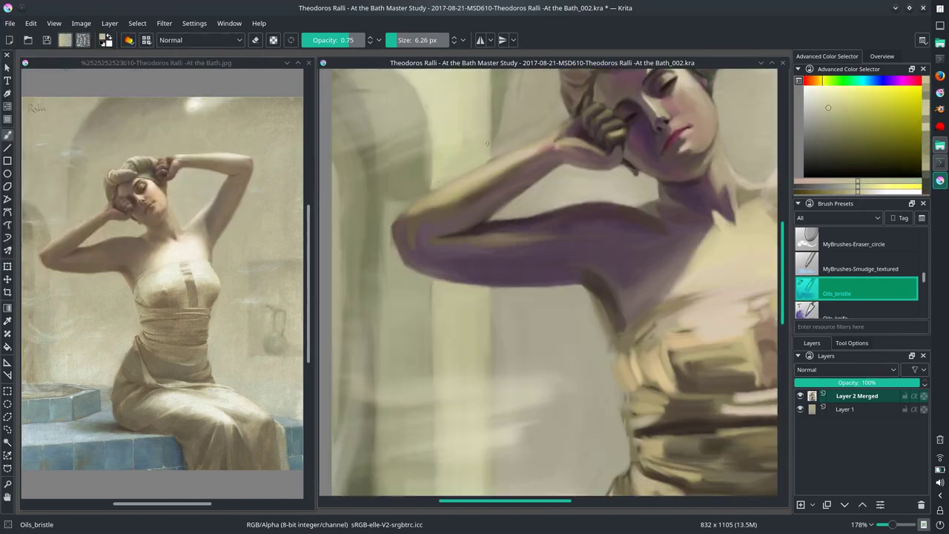
left_click_drag(460, 174, 514, 204)
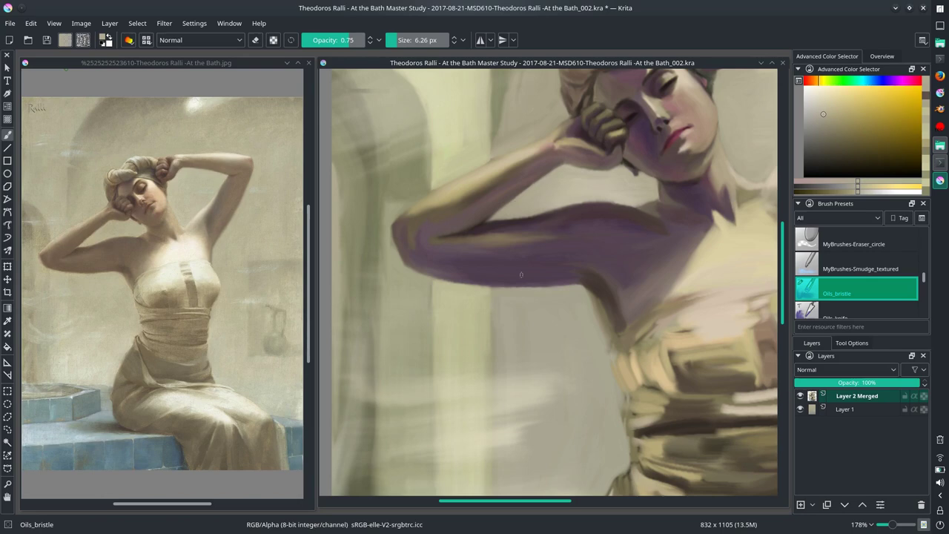
left_click(30, 23)
left_click(74, 116)
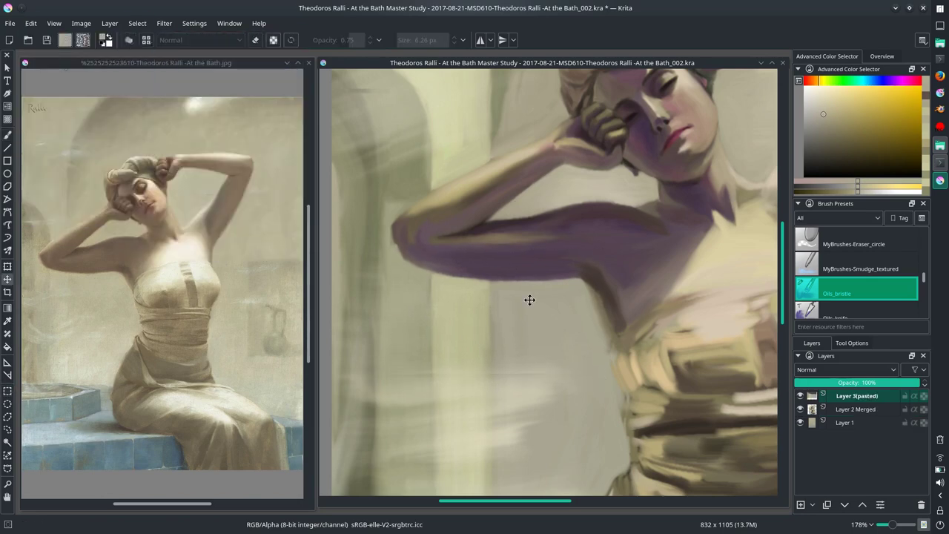
Step: Select Layer 3(pasted), return to freehand painting, zoom in and sample a colour from the arm
key("2")
left_click(801, 398)
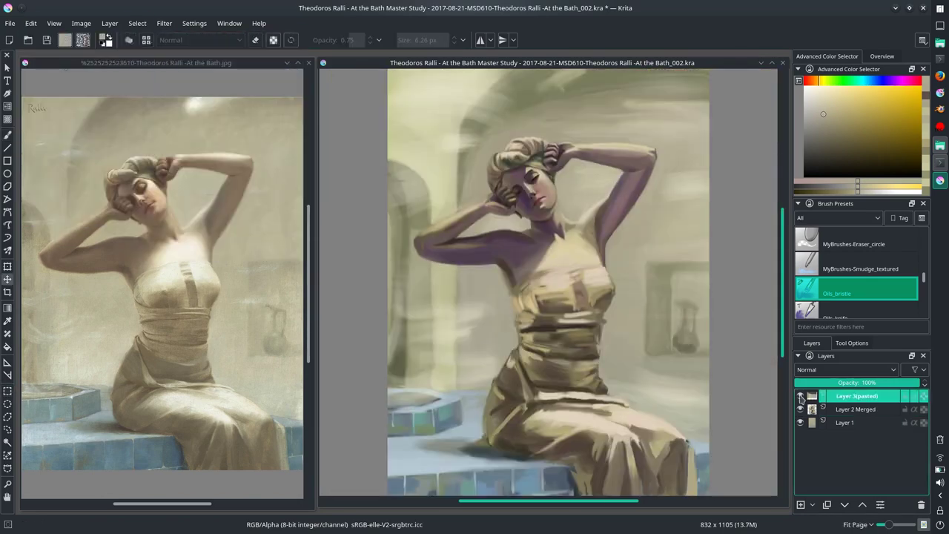
left_click(7, 135)
scroll(420, 226, "up", 3)
scroll(420, 226, "up", 3)
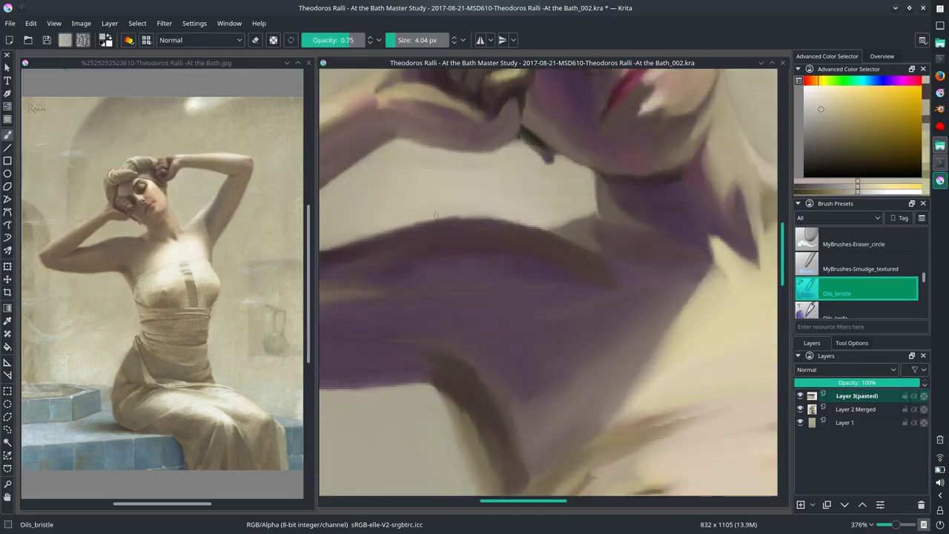
scroll(522, 368, "down", 5)
scroll(522, 368, "up", 2)
left_click(386, 371, "ctrl")
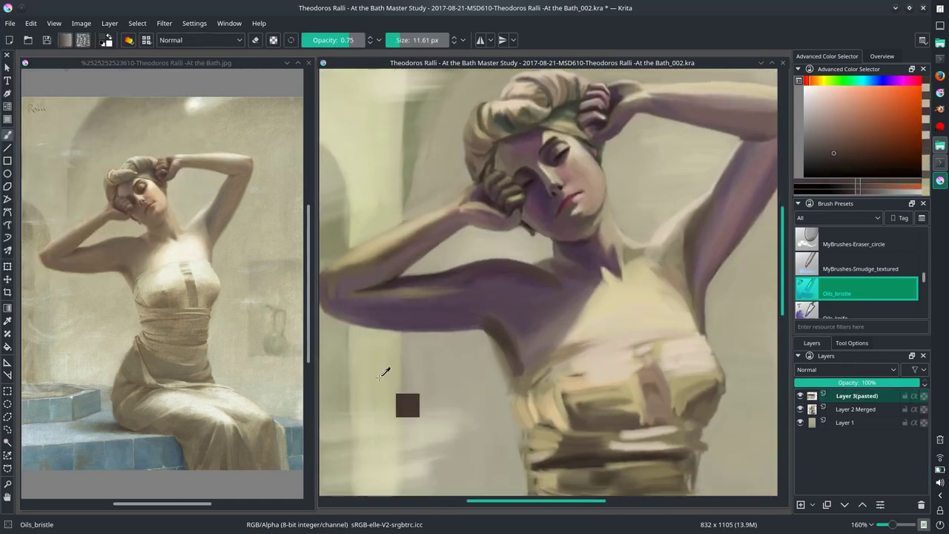
scroll(633, 254, "up", 2)
scroll(594, 245, "up", 1)
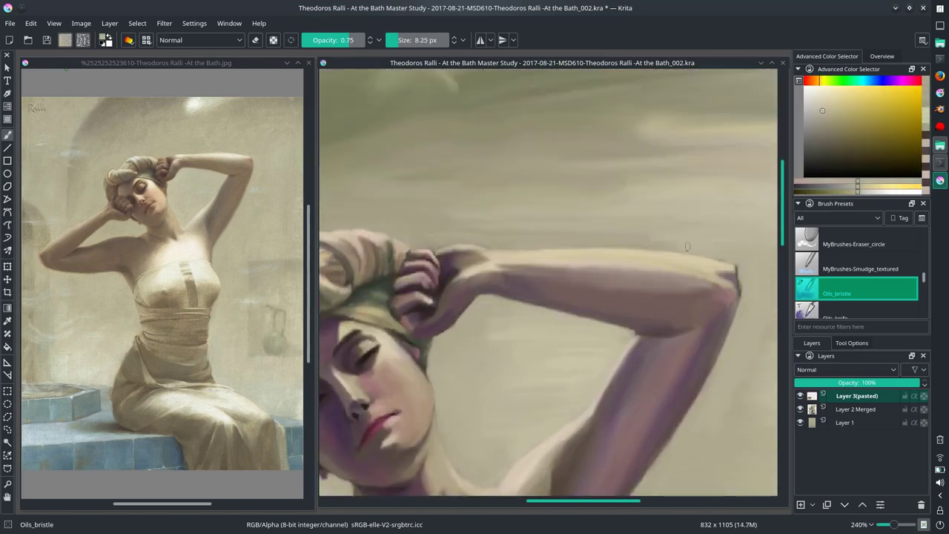
Step: Repaint the raised arm's elbow, save, and rotate the canvas to suit strokes along the arm
left_click_drag(738, 259, 738, 276)
left_click(772, 293, "ctrl")
key("ctrl+s")
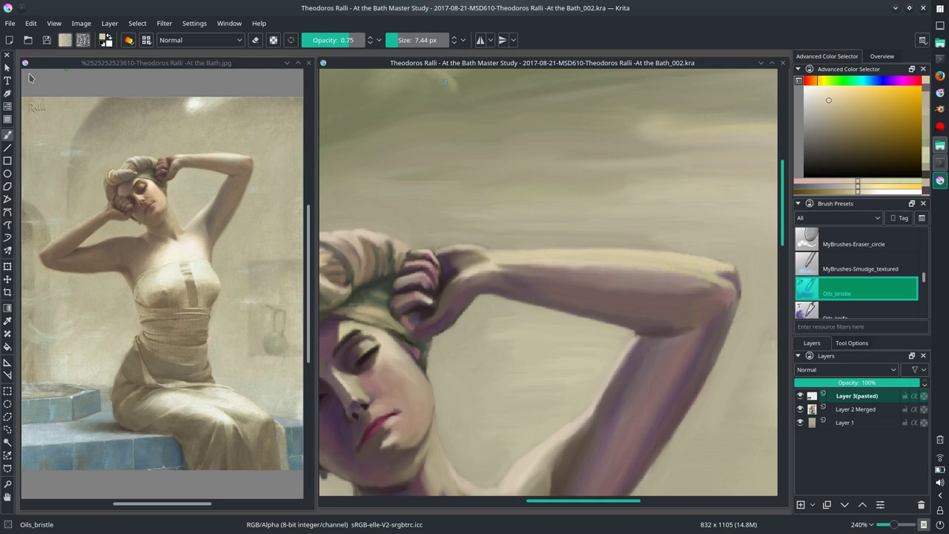
left_click(29, 78)
left_click_drag(520, 297, 603, 334)
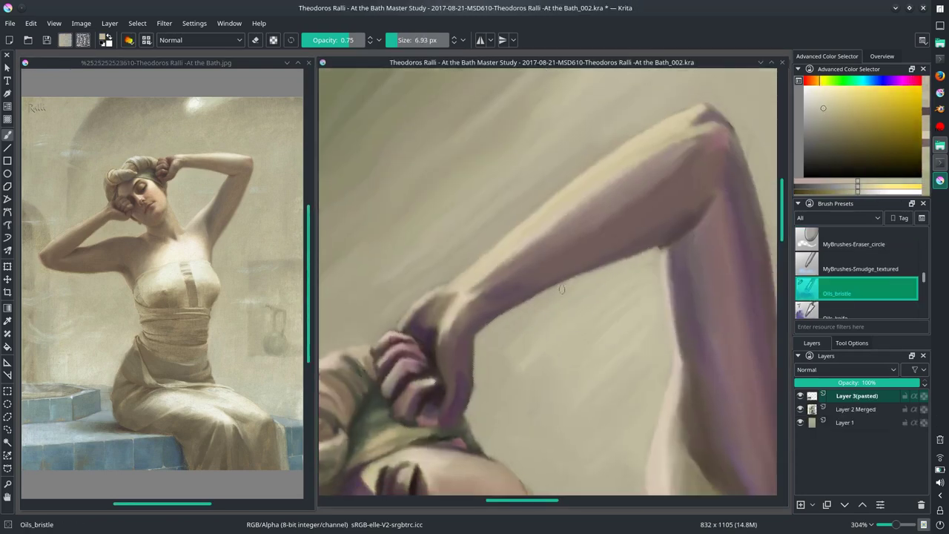
Step: Pick dark mauve and pale beige tones for the arm, then fit the painting in view
left_click(523, 299, "ctrl")
left_click_drag(523, 299, 649, 226)
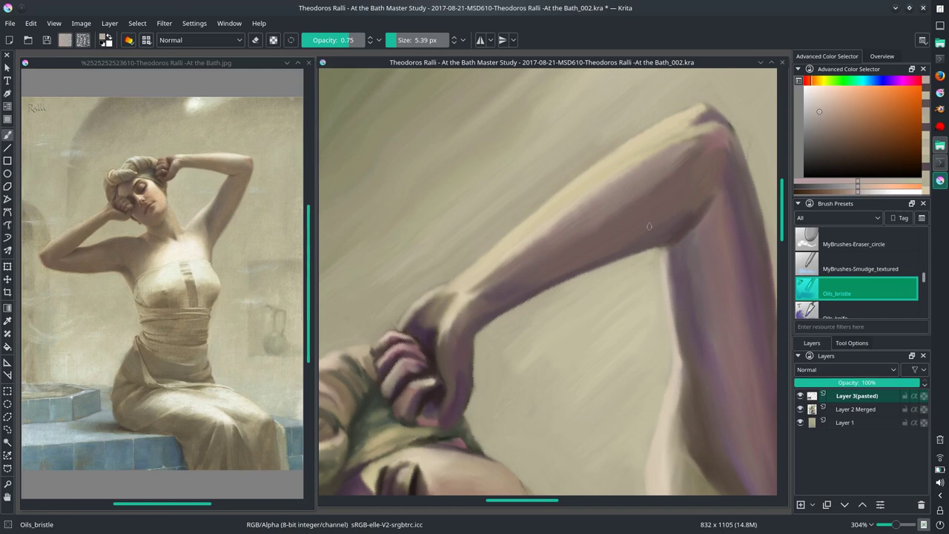
left_click(504, 326, "ctrl")
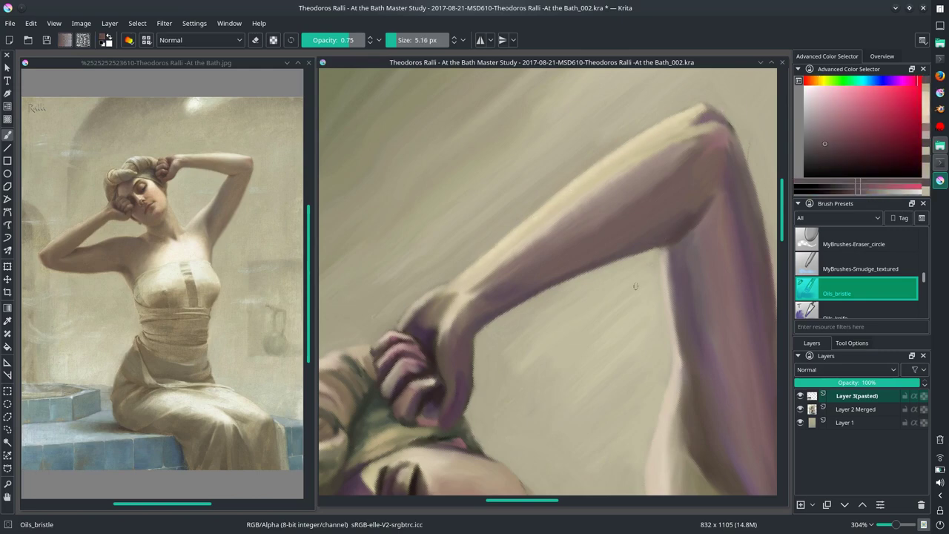
key("2")
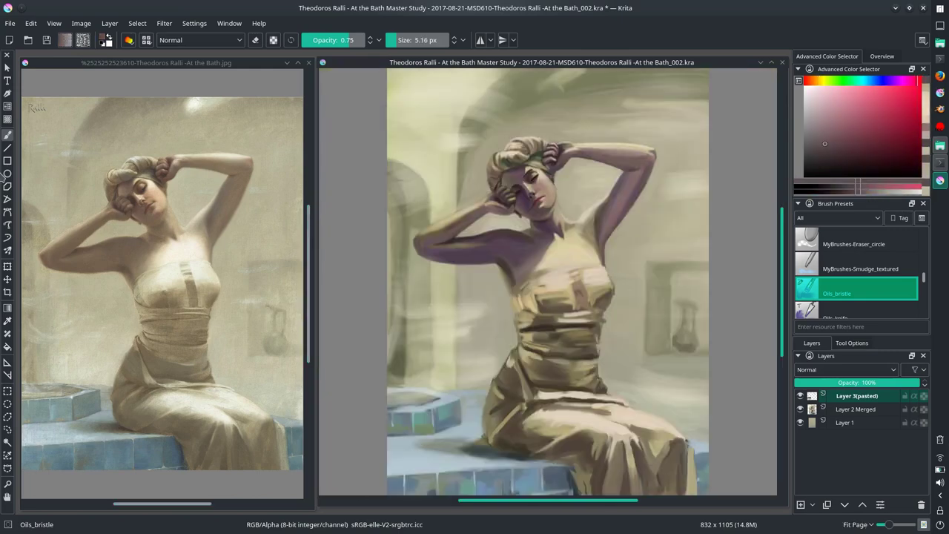
Step: Save the study and lasso the region along the upper raised arm
left_click(10, 23)
left_click(29, 70)
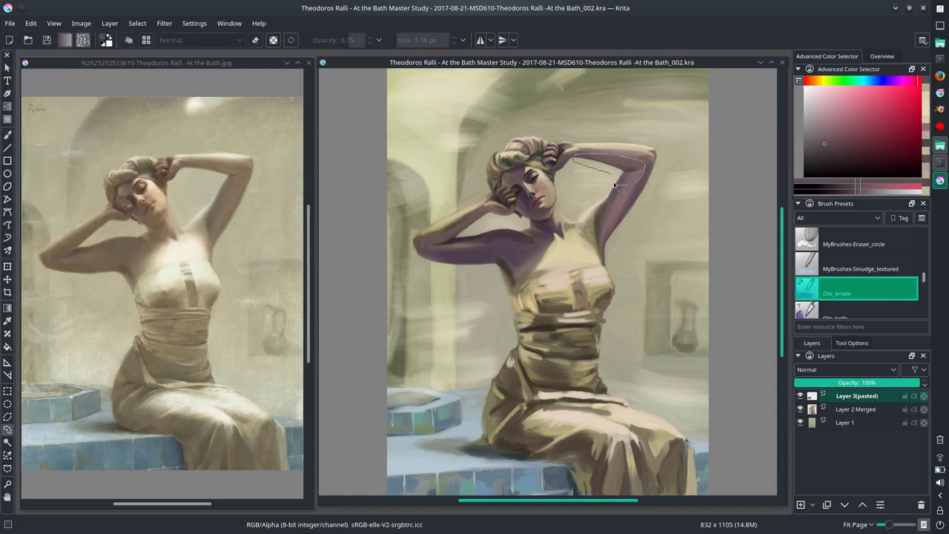
left_click_drag(614, 185, 601, 158)
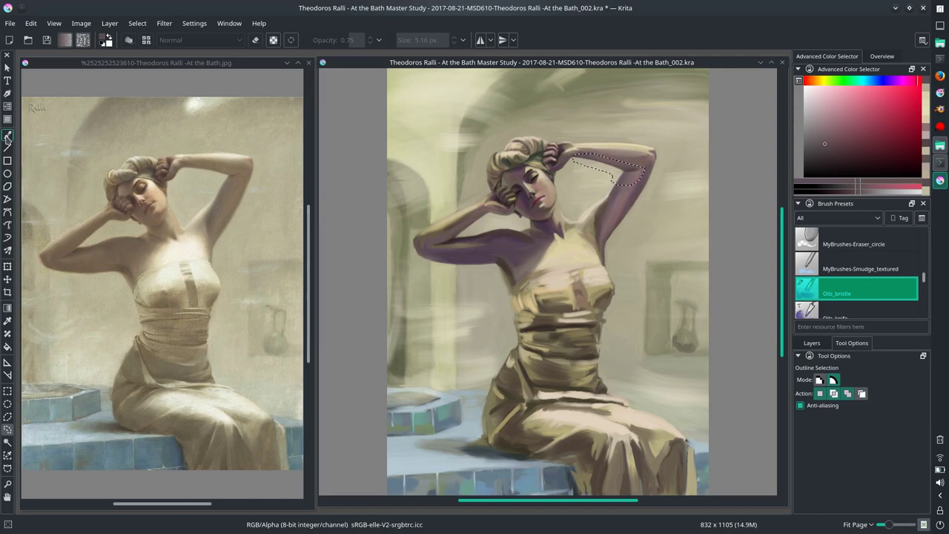
Step: Copy the selection into Layer 4(pasted) and toggle its visibility to compare
key("ctrl+c")
key("ctrl+v")
key("t")
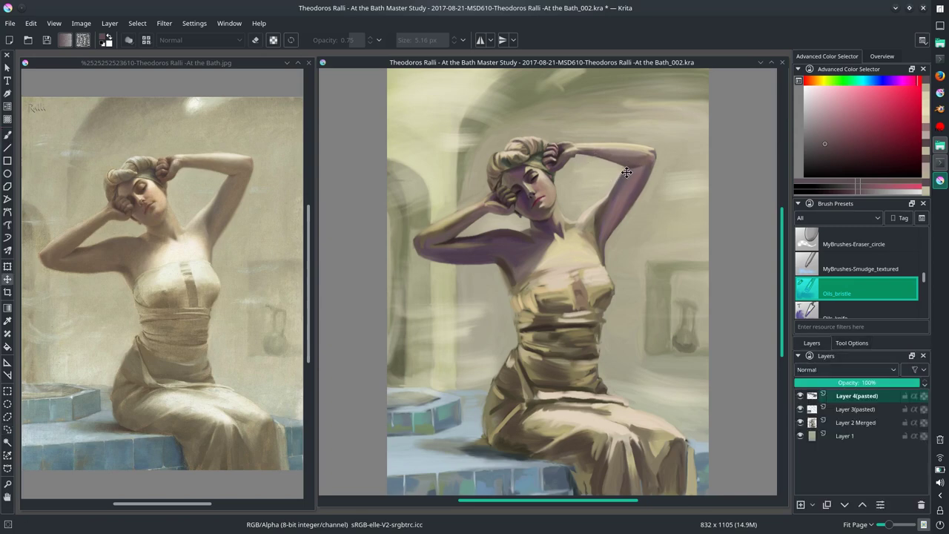
left_click(801, 397)
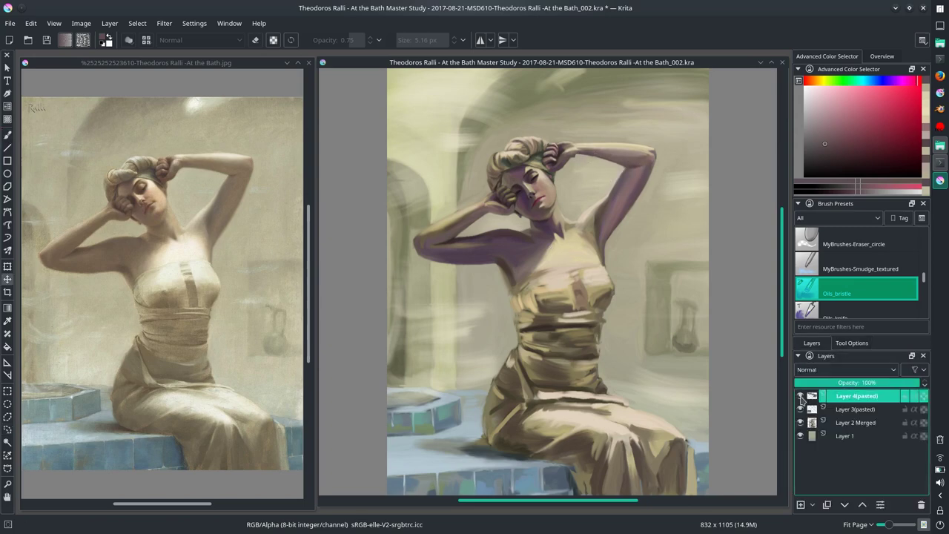
left_click(800, 397)
key("ctrl+t")
left_click(801, 397)
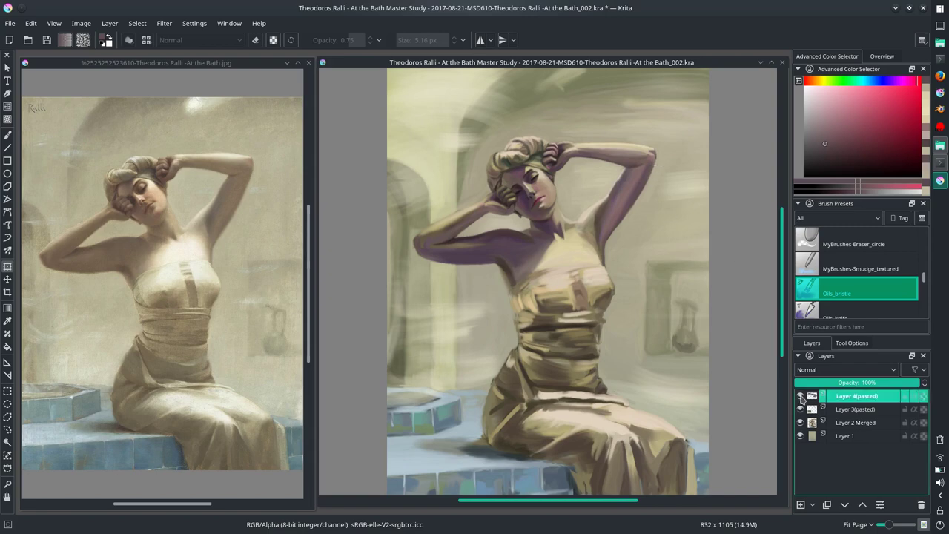
Step: Sample dark brown, pinkish-brown, beige-yellow and purple-pink tones from the arm, shrinking the brush
key("1")
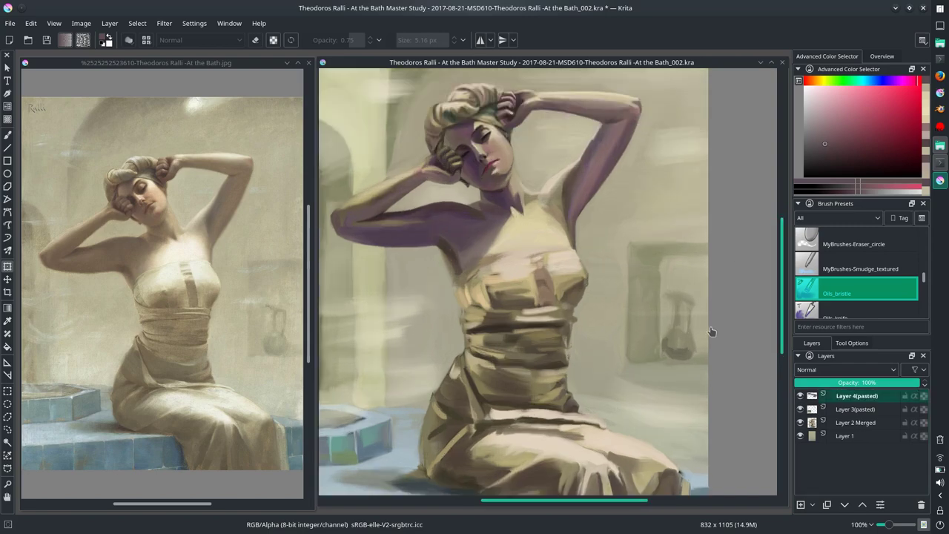
key("b")
scroll(711, 331, "up", 3)
left_click(593, 304, "ctrl")
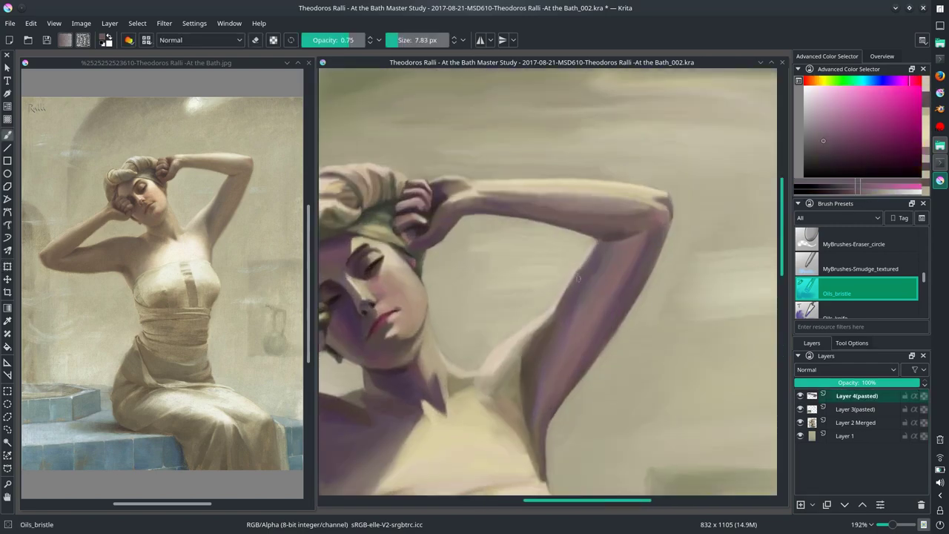
left_click(552, 346, "ctrl")
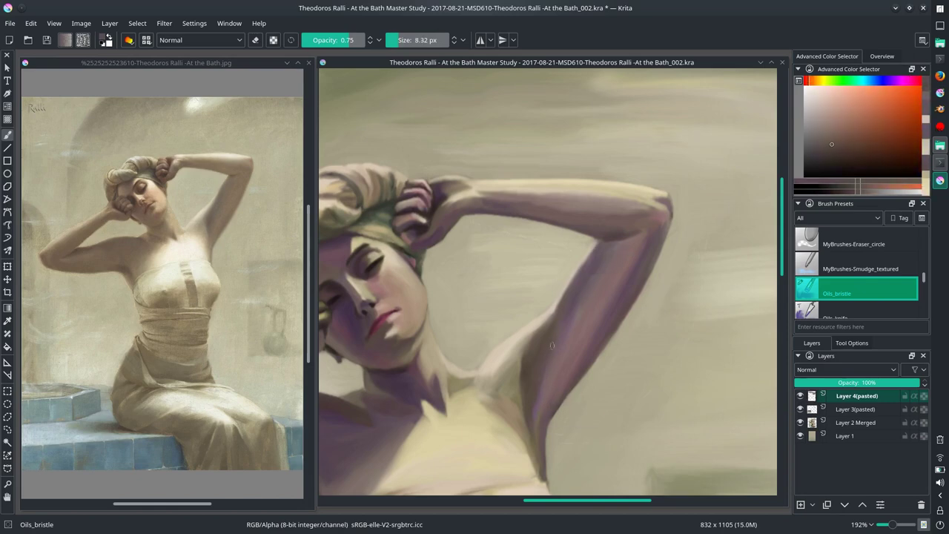
left_click(606, 298, "ctrl")
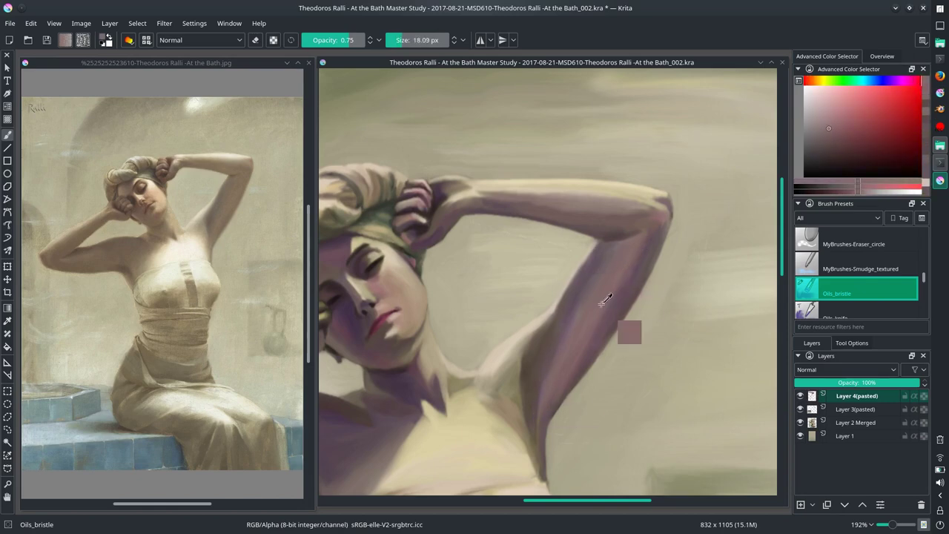
key("bracketleft")
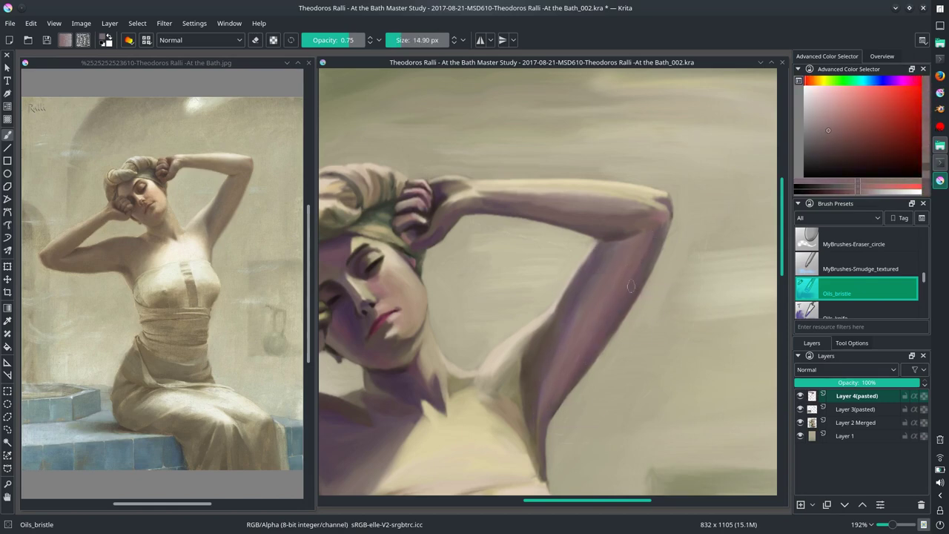
key("bracketleft")
key("bracketleft")
left_click(546, 243, "ctrl")
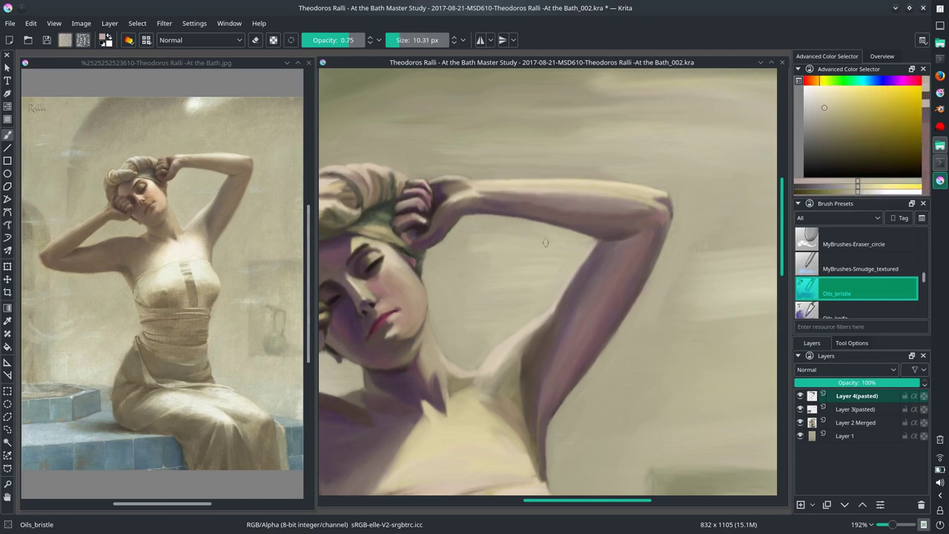
scroll(669, 277, "down", 3)
scroll(467, 366, "up", 2)
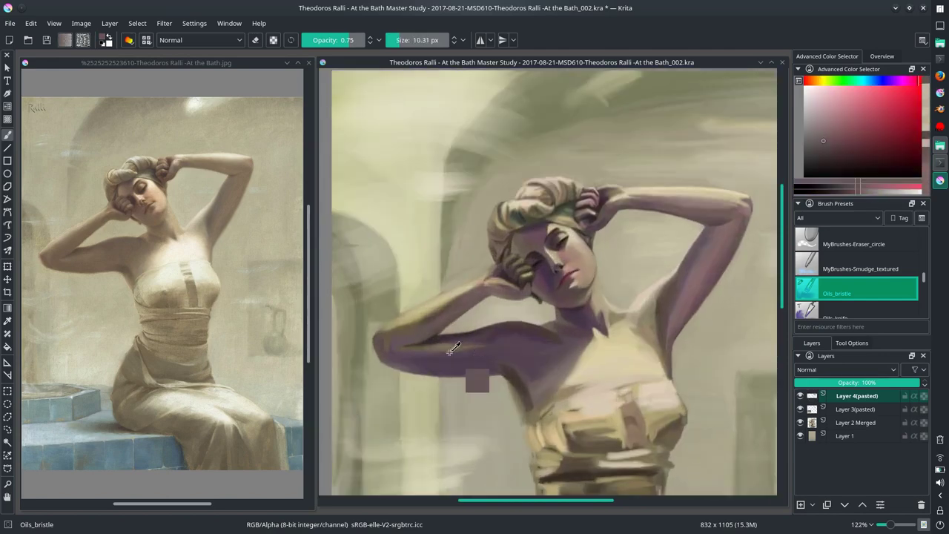
left_click(500, 339, "ctrl")
Step: Sample purple, orange-brown, pink and cream tones from the arm while adjusting brush size
key("bracketright")
key("bracketright")
key("bracketright")
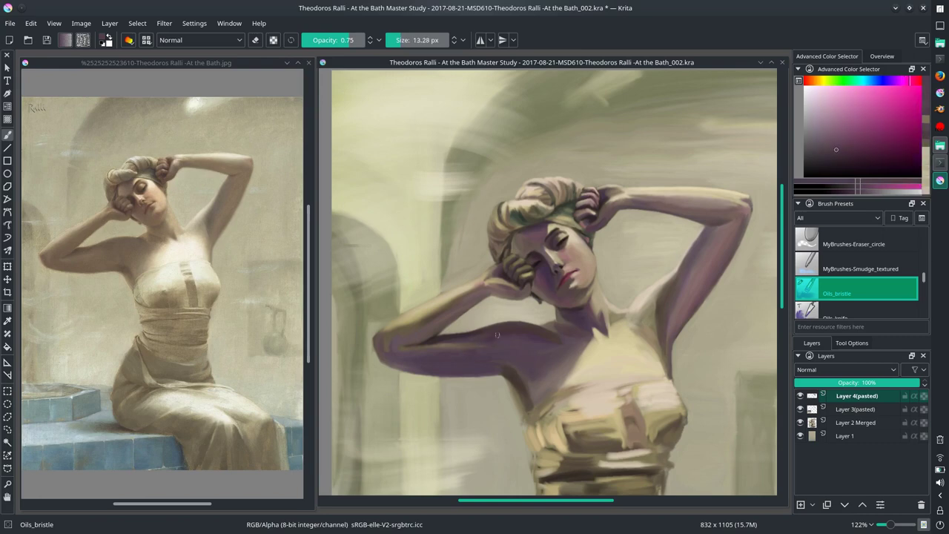
left_click(539, 378, "ctrl")
key("bracketright")
key("bracketright")
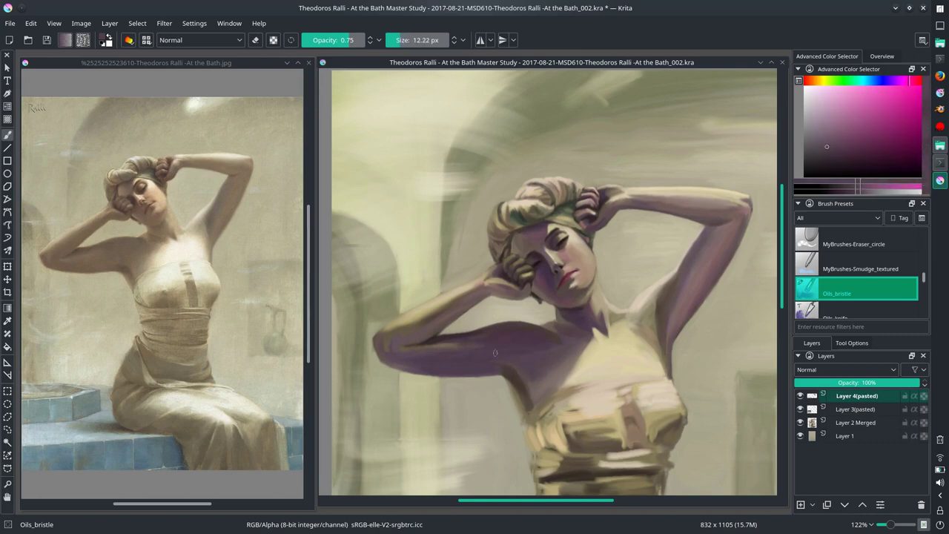
key("bracketleft")
key("bracketleft")
key("bracketleft")
left_click(414, 349, "ctrl")
key("bracketleft")
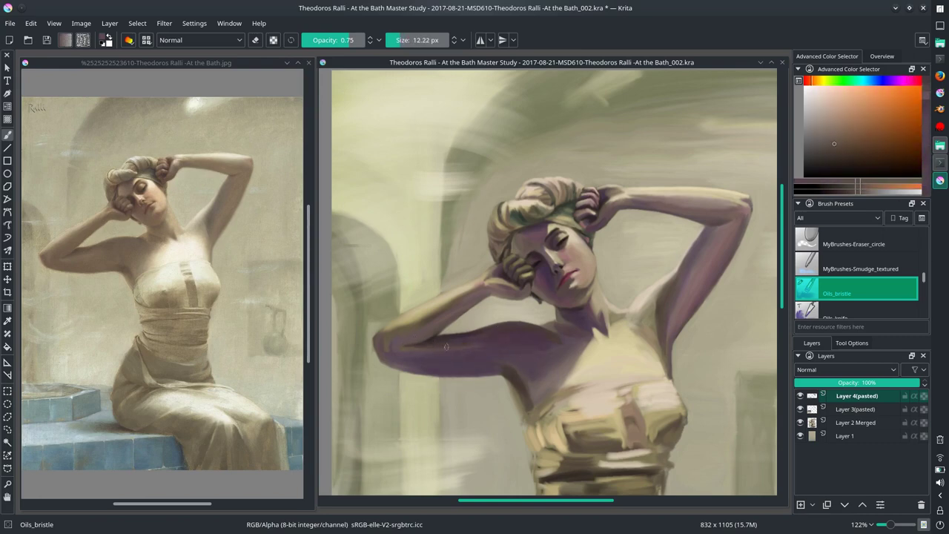
left_click(395, 336, "ctrl")
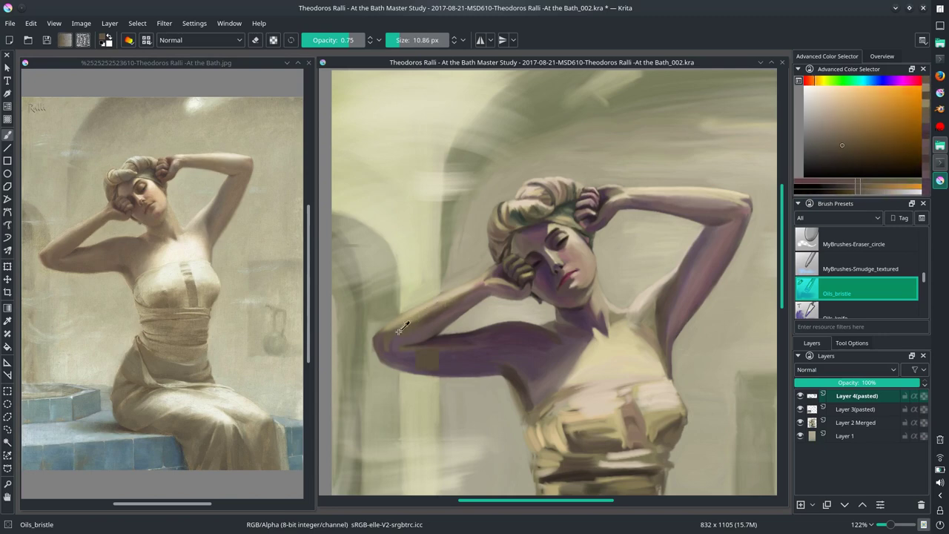
left_click(416, 329, "ctrl")
left_click(411, 308, "ctrl")
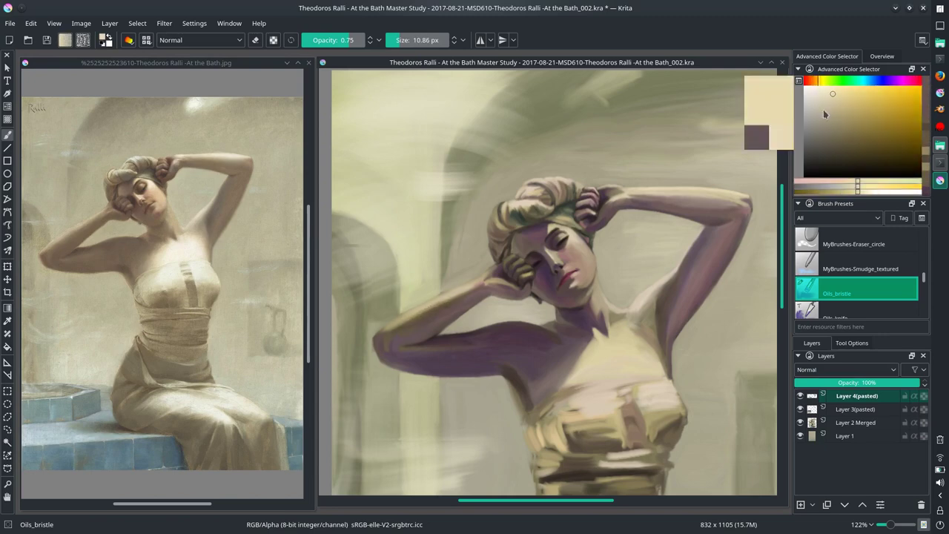
Step: Pick a lighter colour from the painting with a smaller brush and save the study
scroll(411, 304, "up", 2)
key("bracketleft")
key("bracketleft")
key("bracketleft")
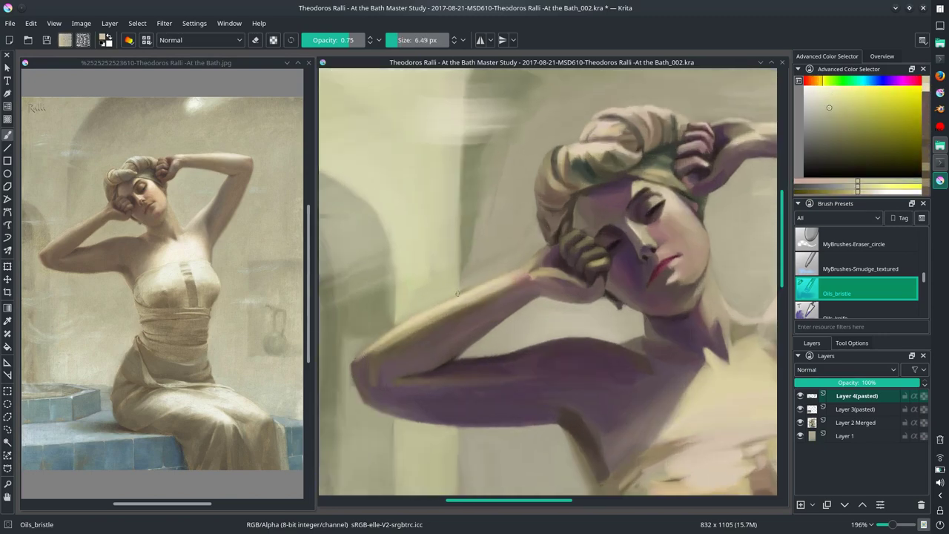
left_click(706, 207, "ctrl")
scroll(652, 381, "down", 4)
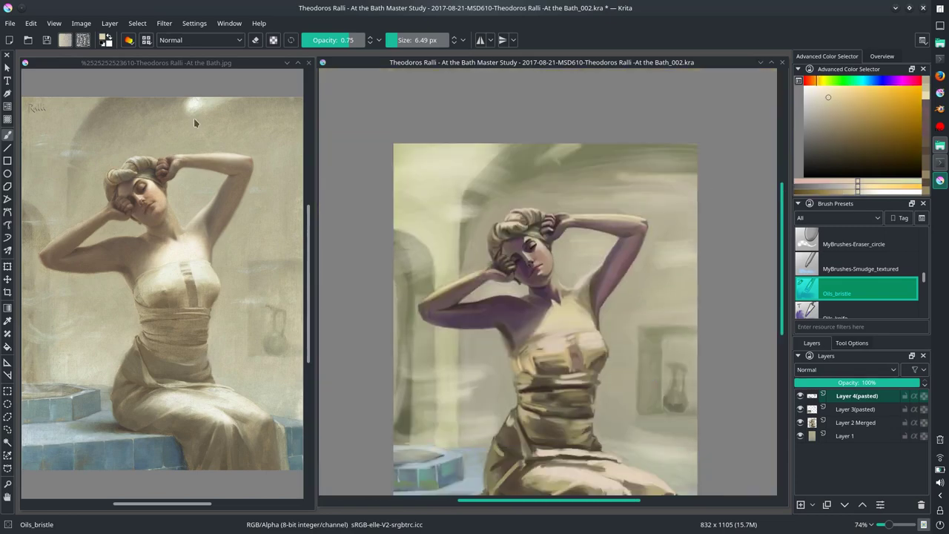
key("ctrl+s")
Step: Paint a muted orange shadow into the raised arm's armpit
scroll(627, 309, "up", 3)
left_click(571, 240, "ctrl")
key("bracketright")
key("bracketright")
key("bracketright")
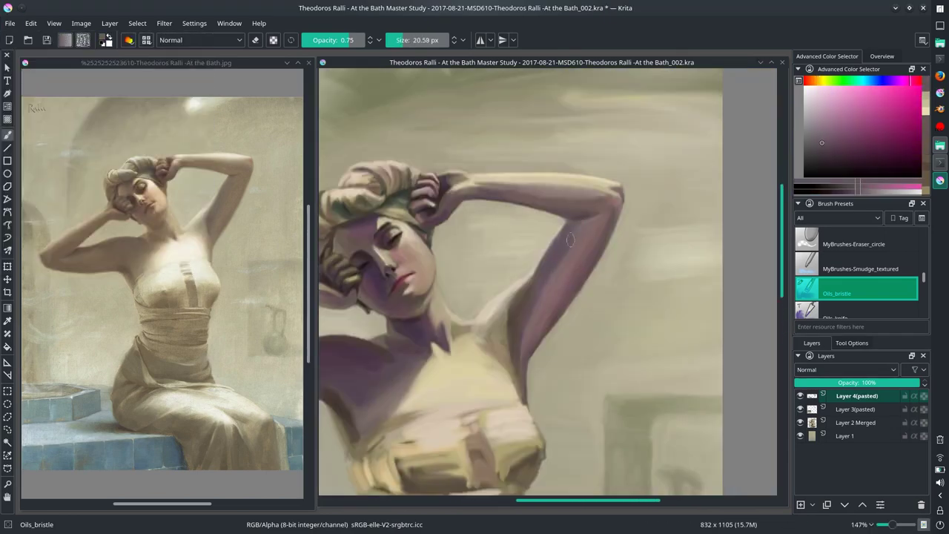
left_click(522, 334, "ctrl")
left_click_drag(519, 322, 522, 343)
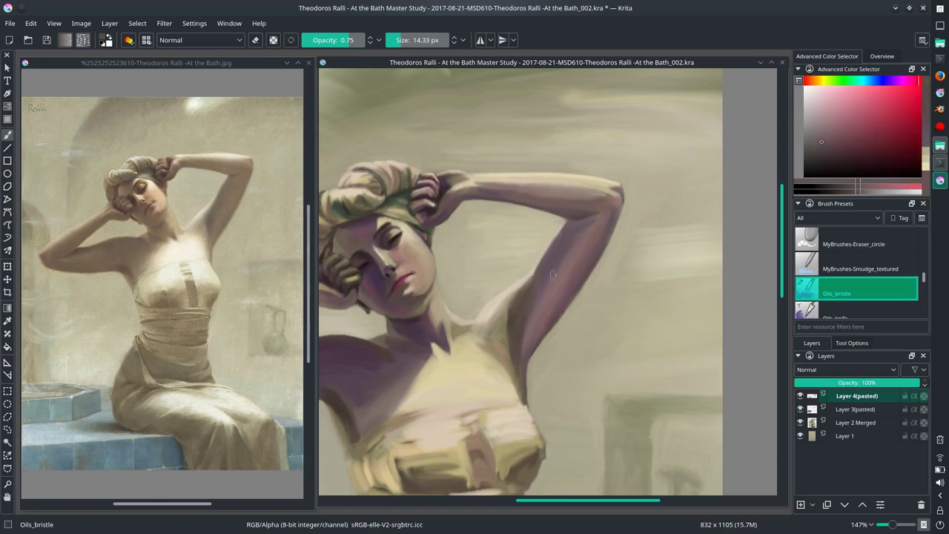
left_click(517, 327, "ctrl")
Step: Sample pinkish red, muted yellow and several beige tones from the painting with a smaller brush
left_click(595, 231, "ctrl")
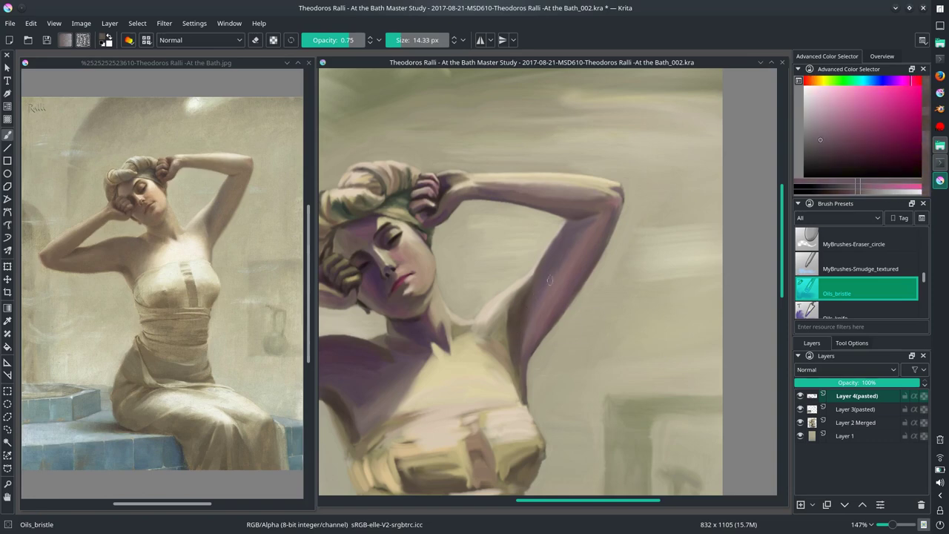
key("bracketleft")
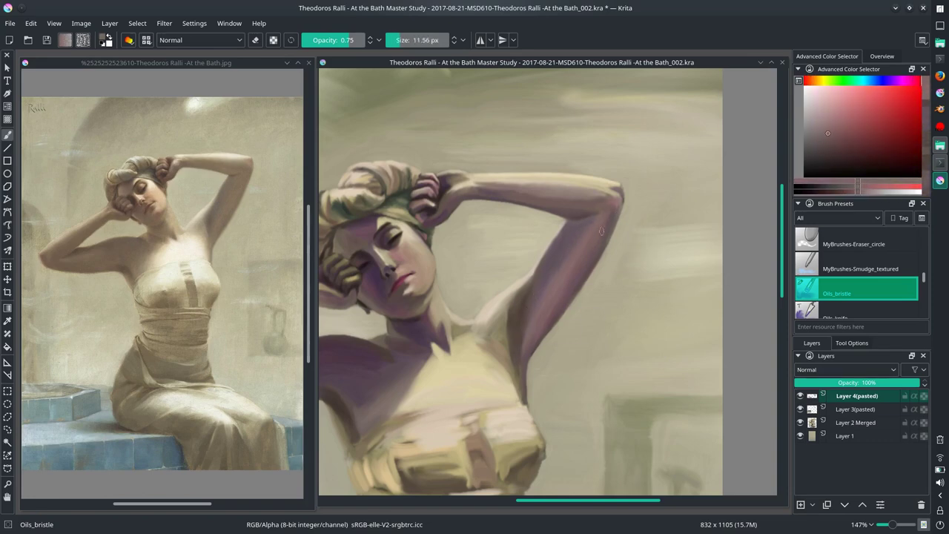
left_click(528, 351, "ctrl")
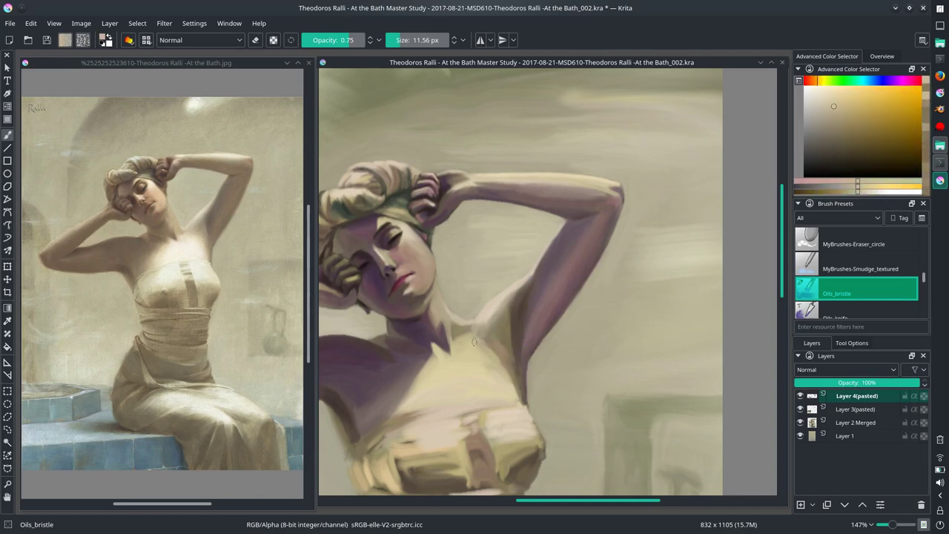
left_click(499, 368, "ctrl")
left_click(485, 349, "ctrl")
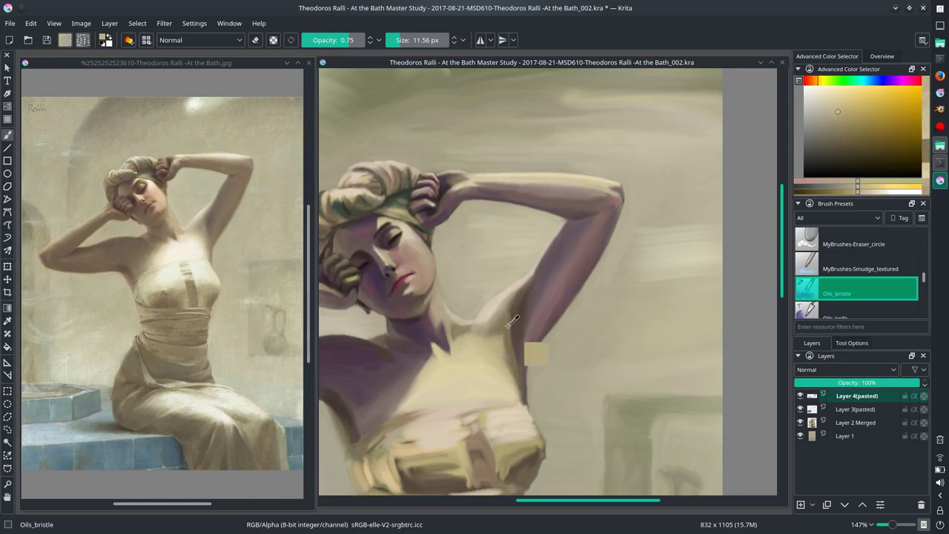
left_click(488, 340, "ctrl")
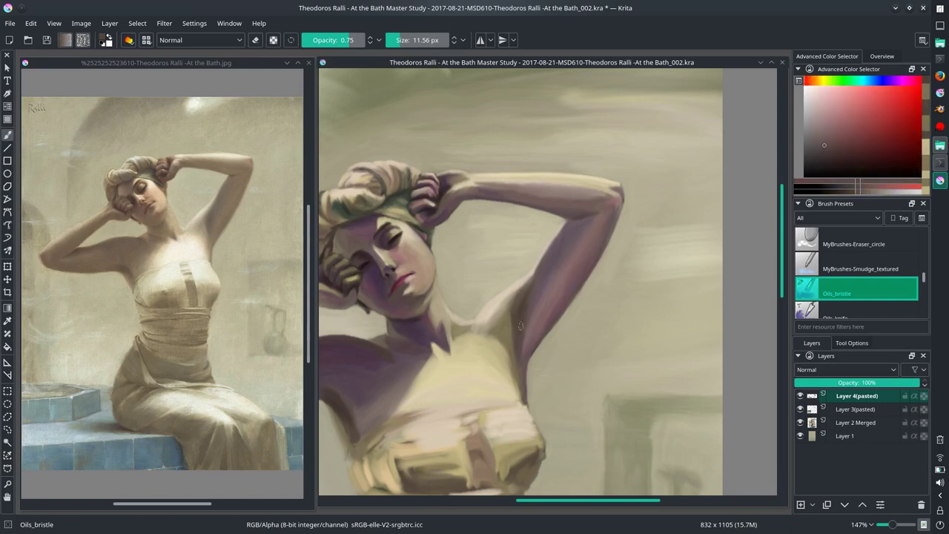
Step: Try a pink-red hue, return to yellow, and settle on a light cream paint colour
left_click(538, 330, "ctrl")
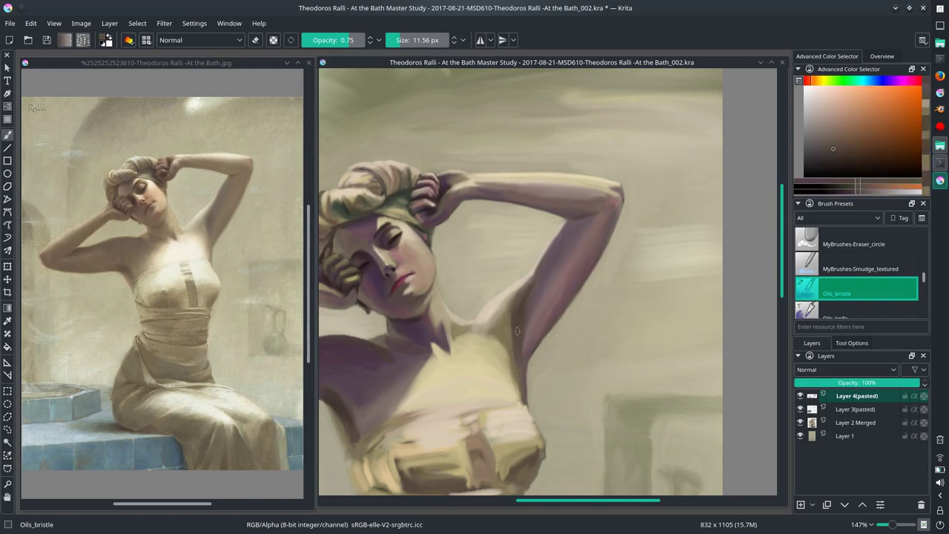
left_click(485, 336, "ctrl")
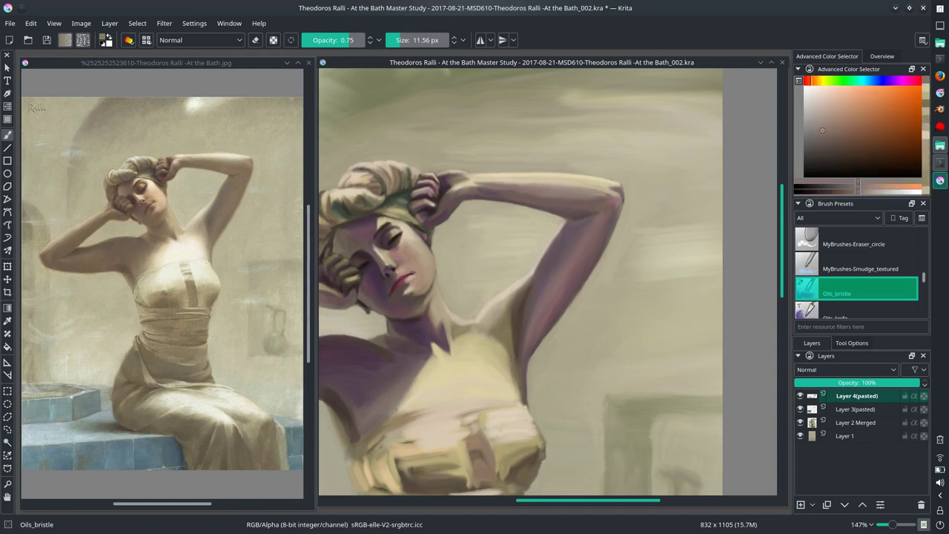
left_click(508, 395, "ctrl")
left_click(578, 159, "ctrl")
Step: Reduce the brush to about 8 px, float the reference and painting windows, and save
key("bracketleft")
key("bracketleft")
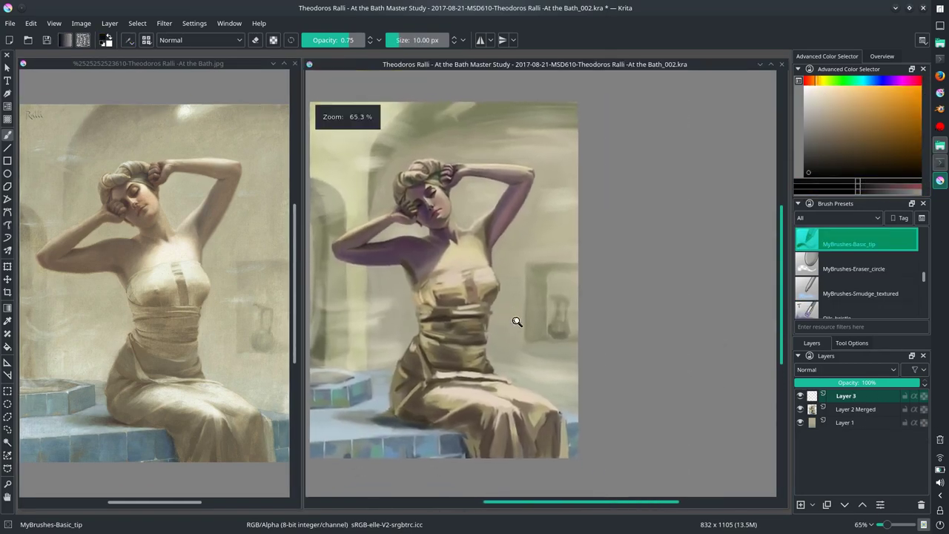
key("bracketleft")
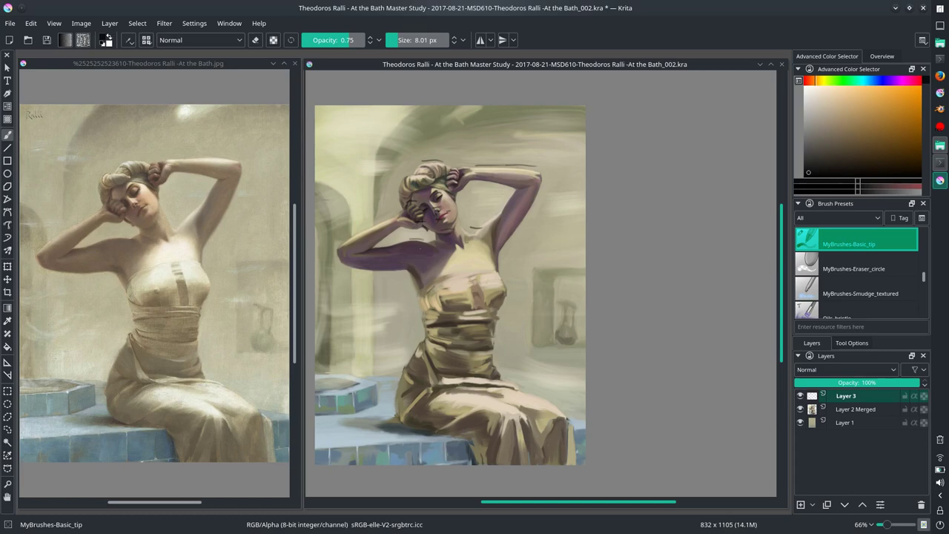
left_click_drag(531, 63, 620, 287)
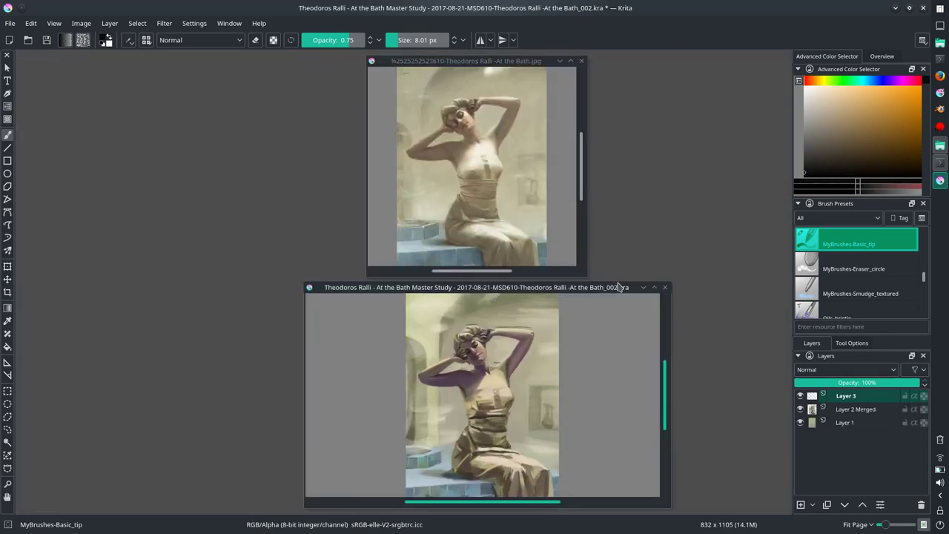
key("ctrl+s")
Step: Enlarge the reference beside the painting window and add a new empty Layer 4
scroll(509, 343, "down", 2)
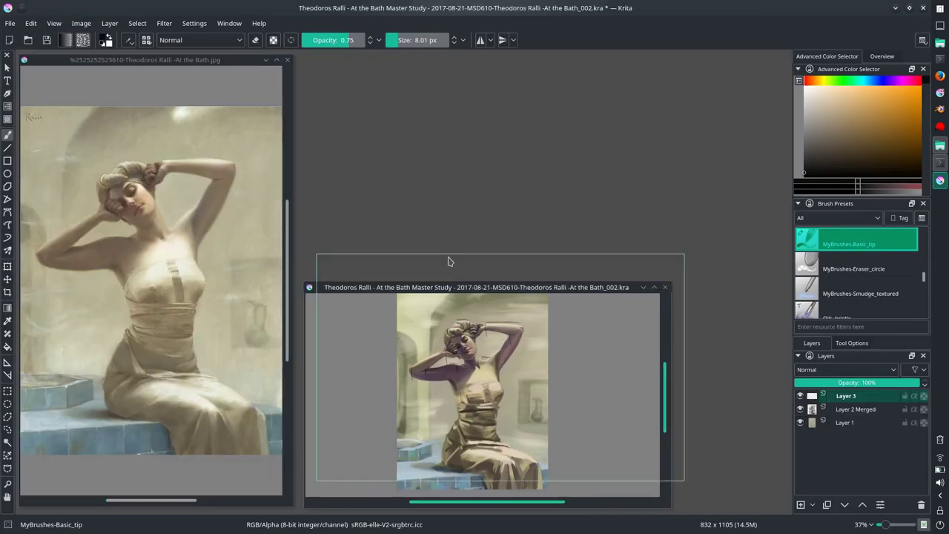
left_click_drag(663, 282, 773, 493)
key("Insert")
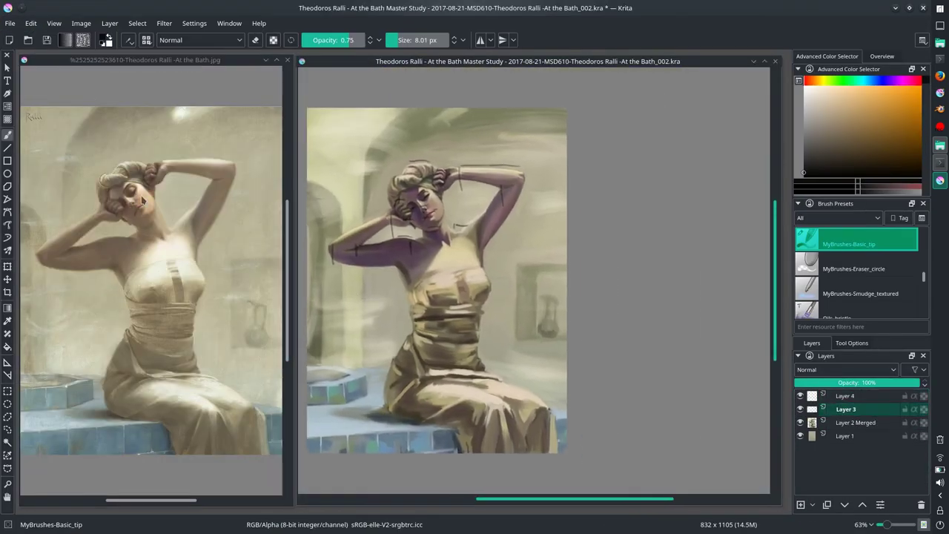
Step: Save, make Layer 4 active, zoom into the face and paint a dark stroke near the mouth
key("ctrl+s")
left_click(862, 398)
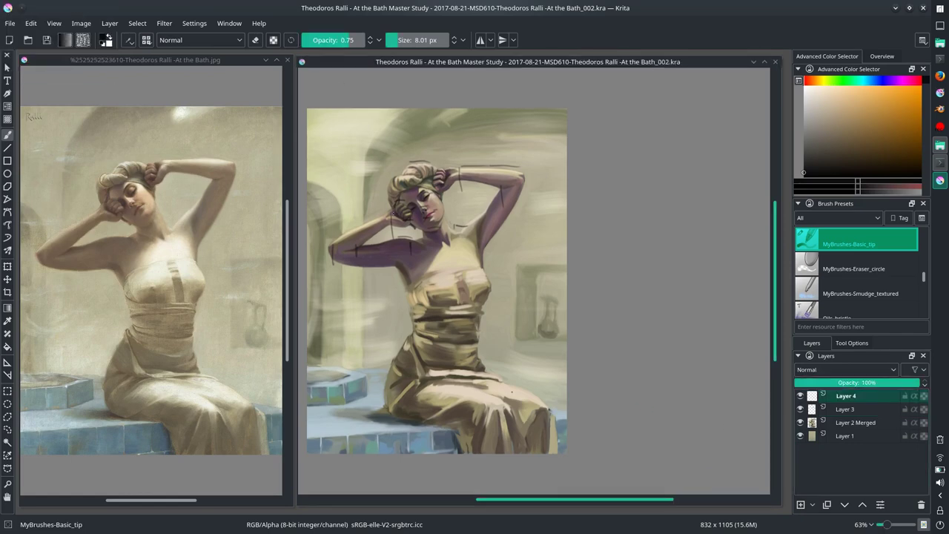
scroll(470, 260, "up", 4)
scroll(513, 275, "up", 2)
mouse_move(513, 275)
left_mouse_down()
mouse_move(508, 259)
mouse_move(568, 295)
left_mouse_up()
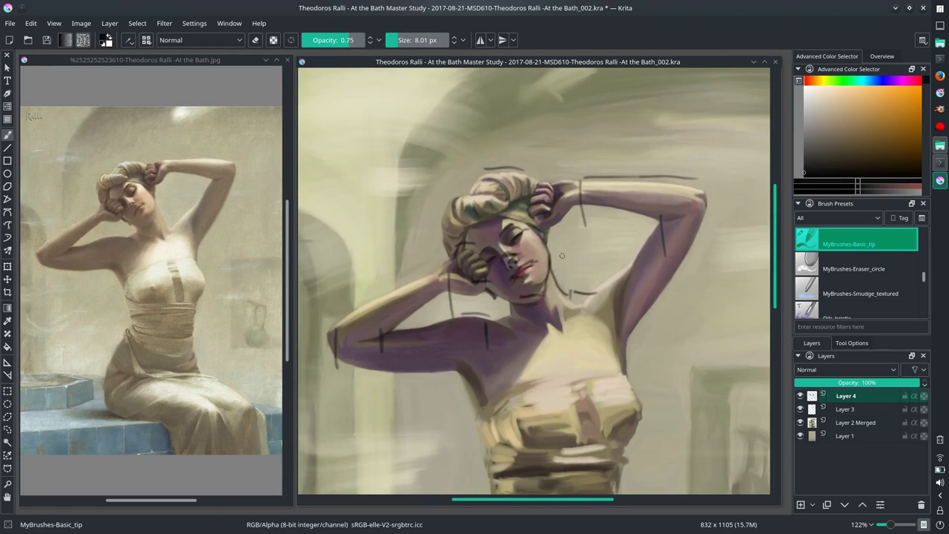
Step: Delete Layer 4, fade Layer 3, and cancel the Hue/Saturation/Lightness adjustment
right_click(845, 395)
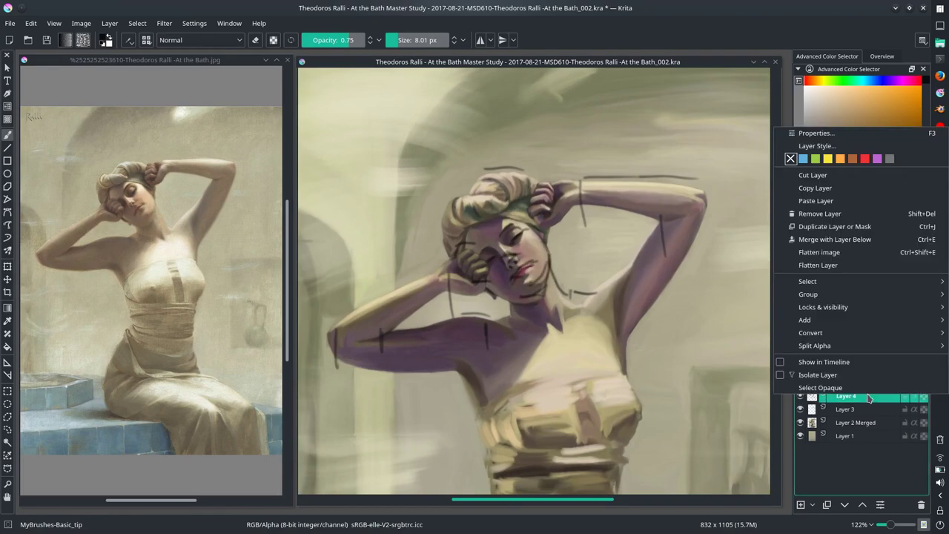
left_click(827, 212)
left_click(836, 385)
left_click(164, 23)
left_click(333, 223)
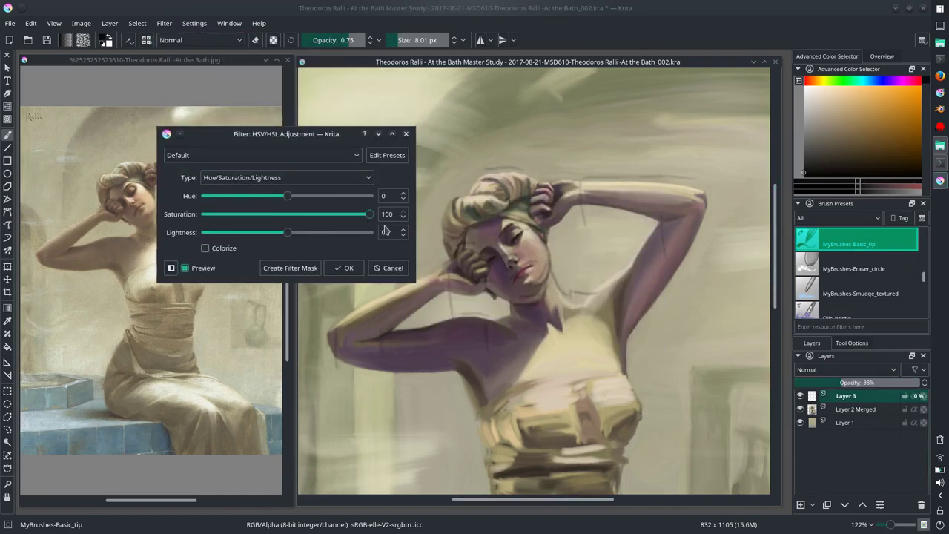
left_click(368, 269)
Step: Paste the mouth area from Layer 2 Merged onto its own layer and shift it into place
left_click(857, 409)
left_click(800, 395)
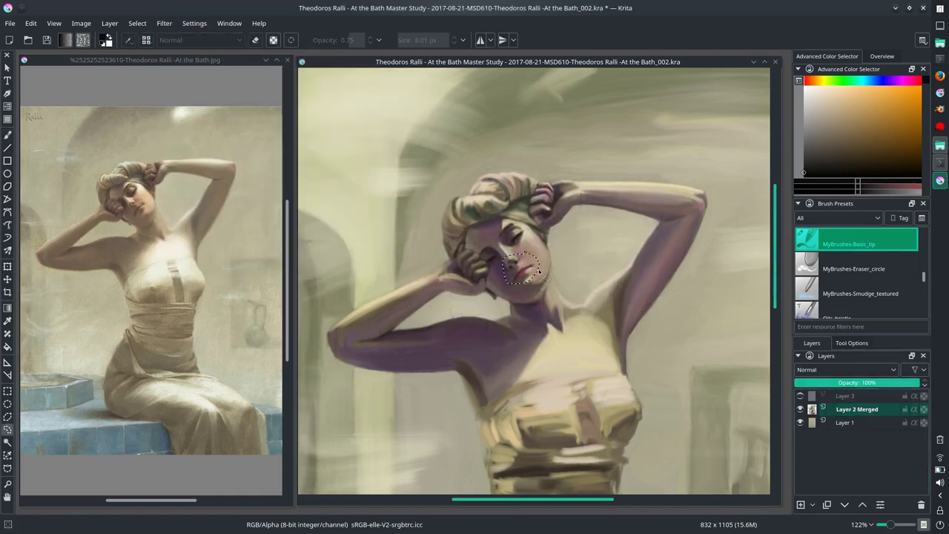
key("ctrl+v")
left_click(800, 395)
left_click(845, 395)
key("t")
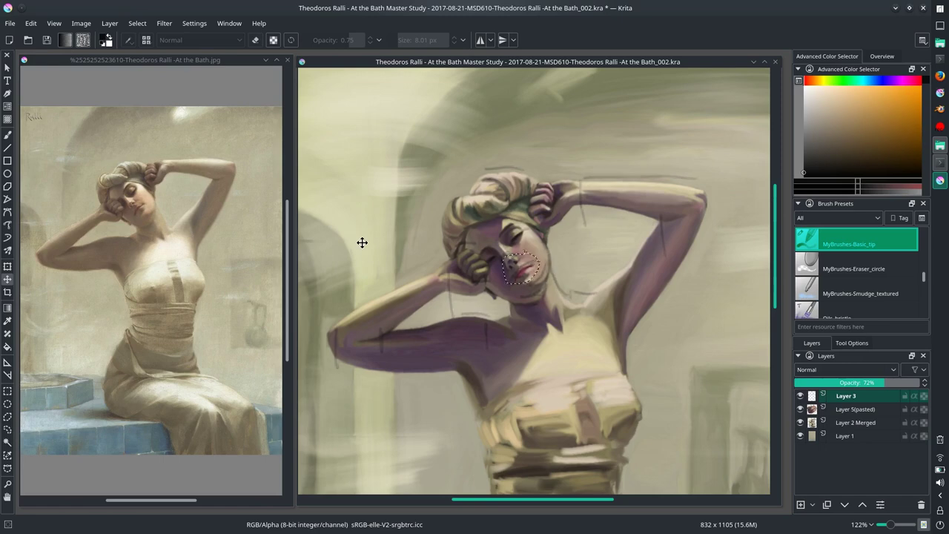
key("ctrl+z")
key("ctrl+v")
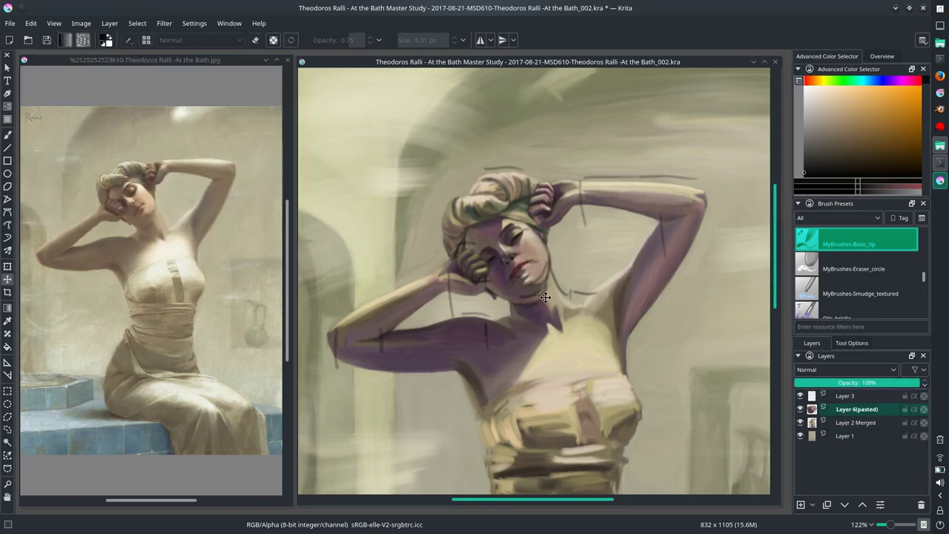
Step: Paste the jaw and neck onto a new layer, comparing with the Layer 3 sketch hidden
left_click(800, 395)
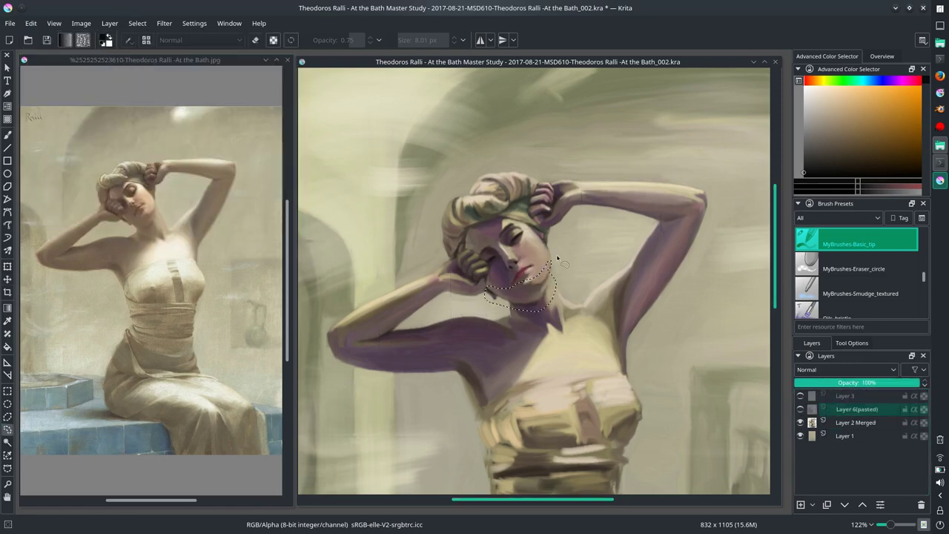
key("ctrl+shift+c")
key("ctrl+v")
key("t")
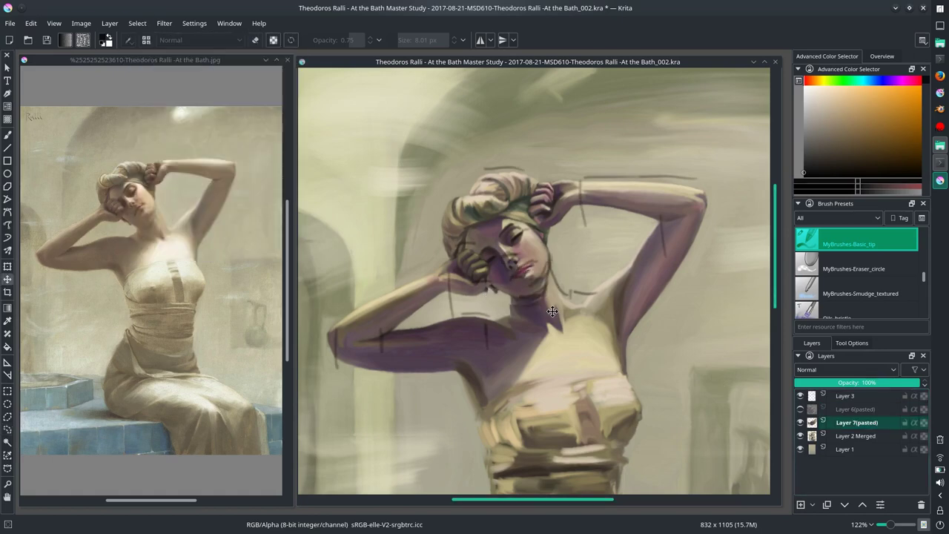
left_click(800, 396)
left_click(800, 408)
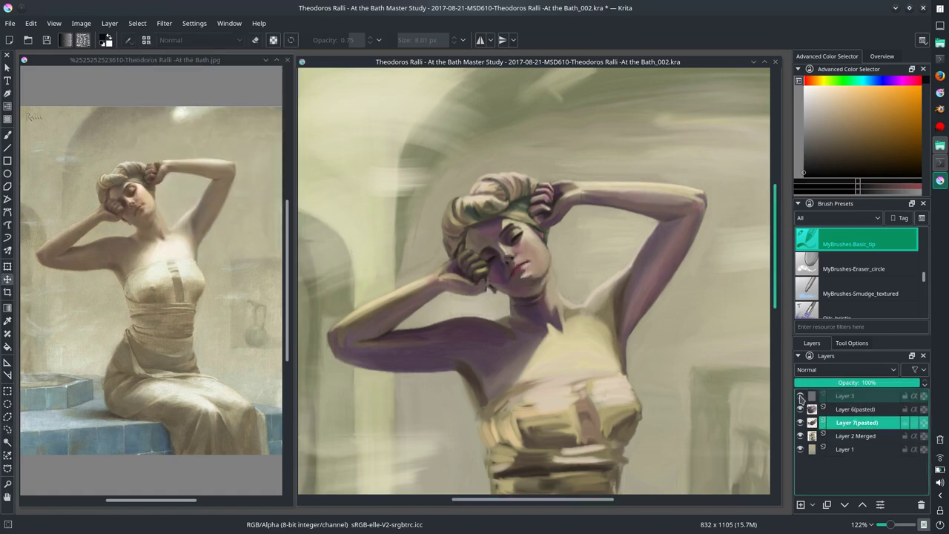
Step: Copy another outlined face area to a new layer, then hide Layers 6–8 and reselect Layer 2 Merged
left_click_drag(600, 176, 690, 293)
key("ctrl+shift+c")
key("ctrl+v")
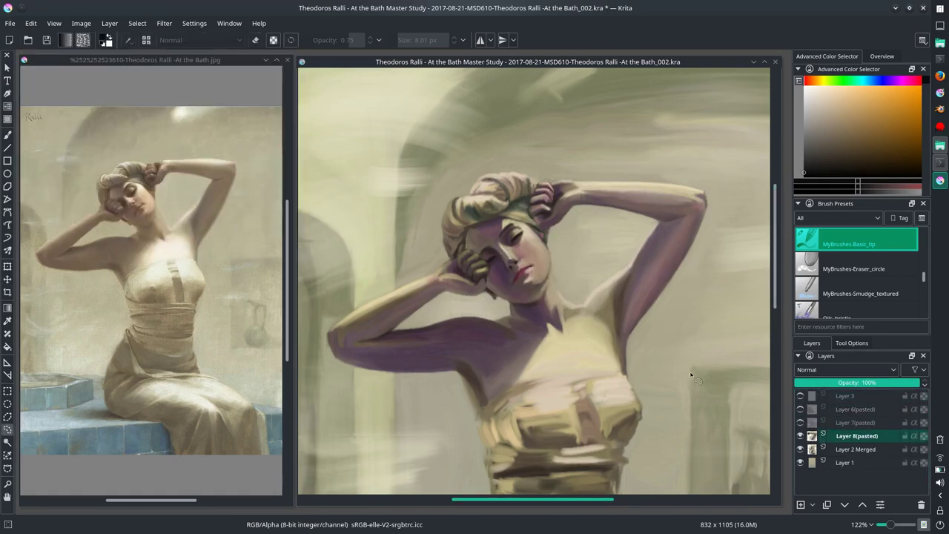
key("t")
left_click(801, 422)
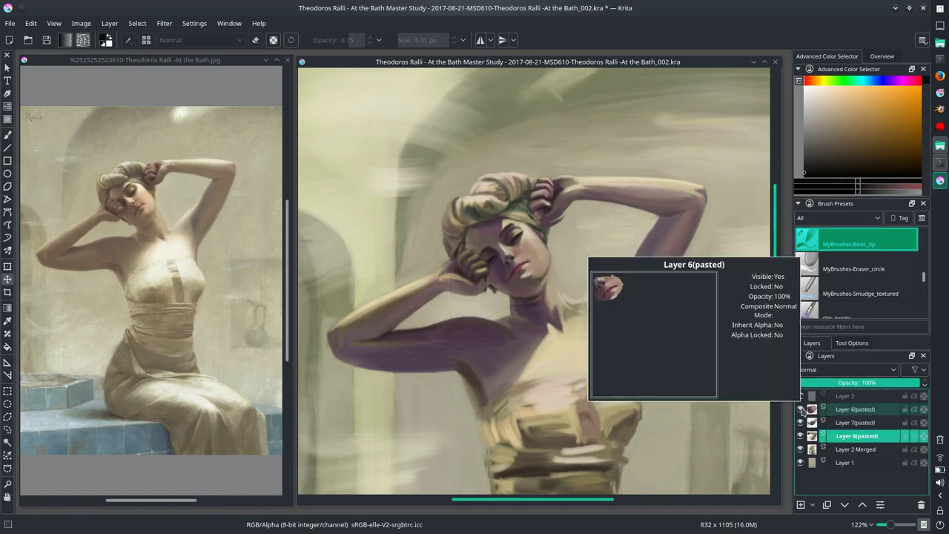
left_click(800, 408)
left_click(800, 422)
left_click(800, 435)
left_click(857, 449)
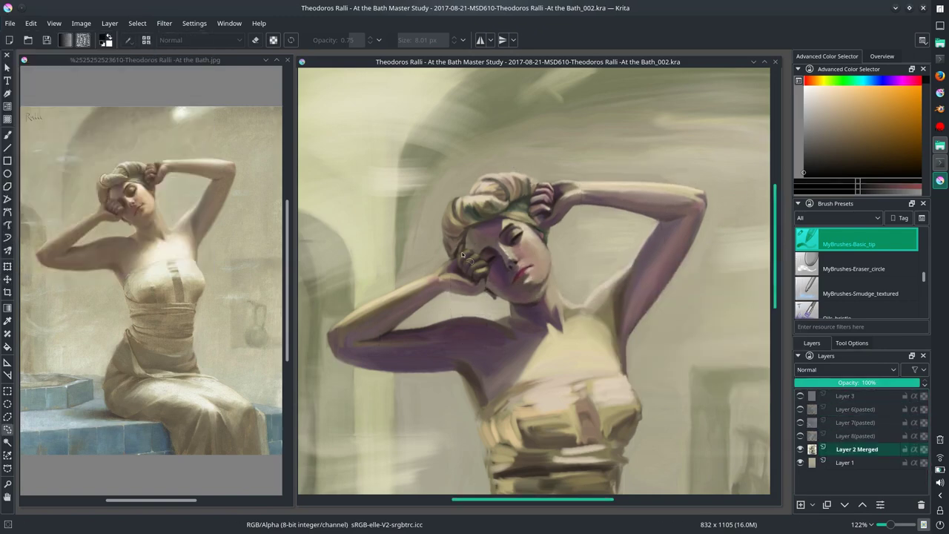
Step: Outline the hair and paste it onto a new layer, then clear the selection
left_click_drag(482, 223, 478, 222)
left_click(30, 23)
left_click(66, 88)
left_click(137, 23)
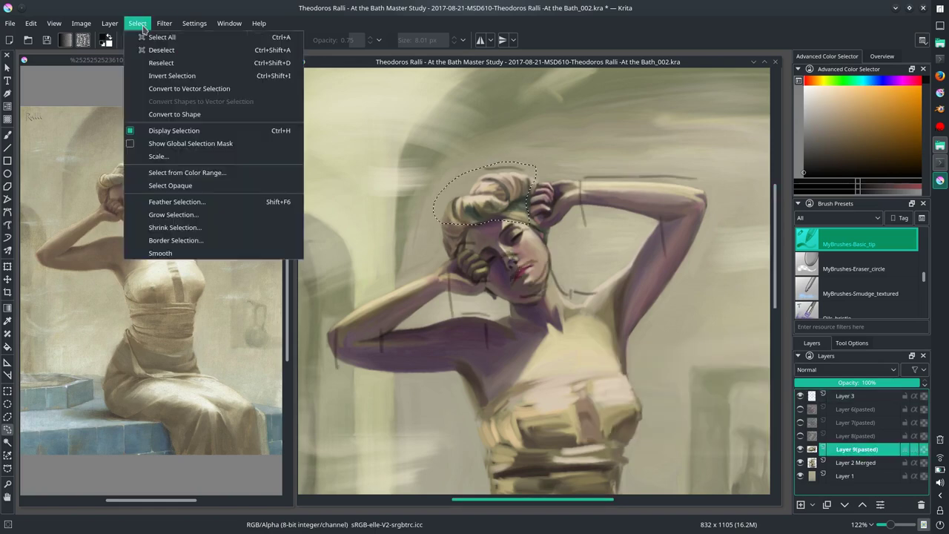
key("Escape")
key("ctrl+shift+a")
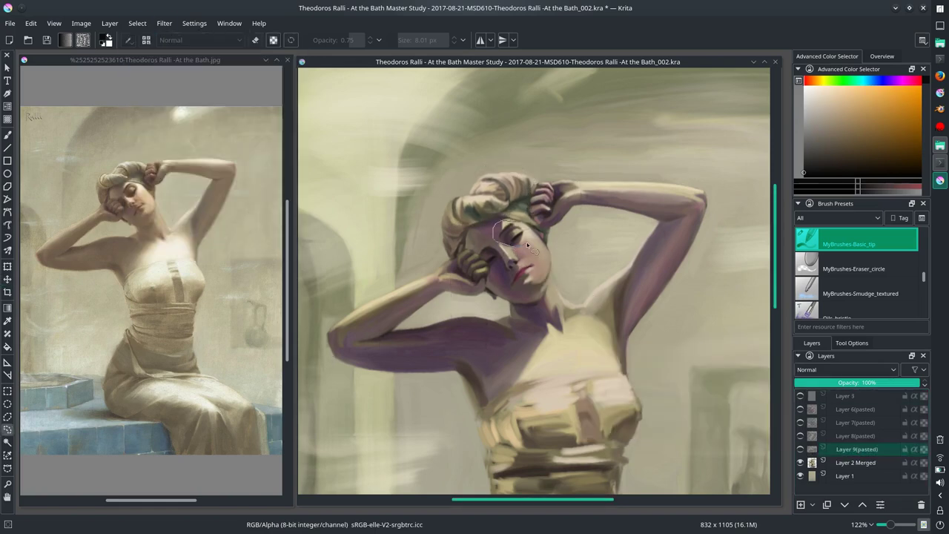
Step: Copy the eye area to a new layer and reshape the eye and hair patches with Ctrl+T
left_click_drag(527, 245, 496, 224)
key("ctrl+c")
key("ctrl+v")
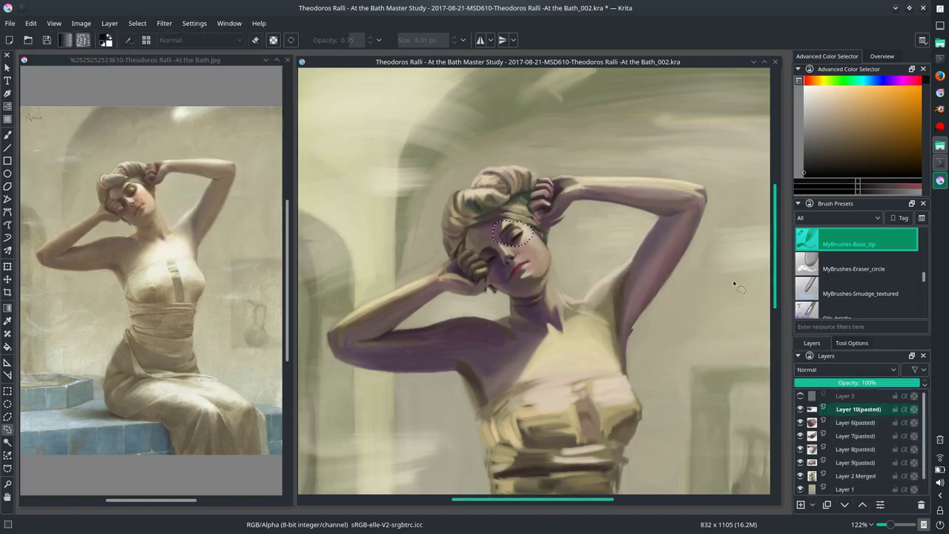
key("ctrl+t")
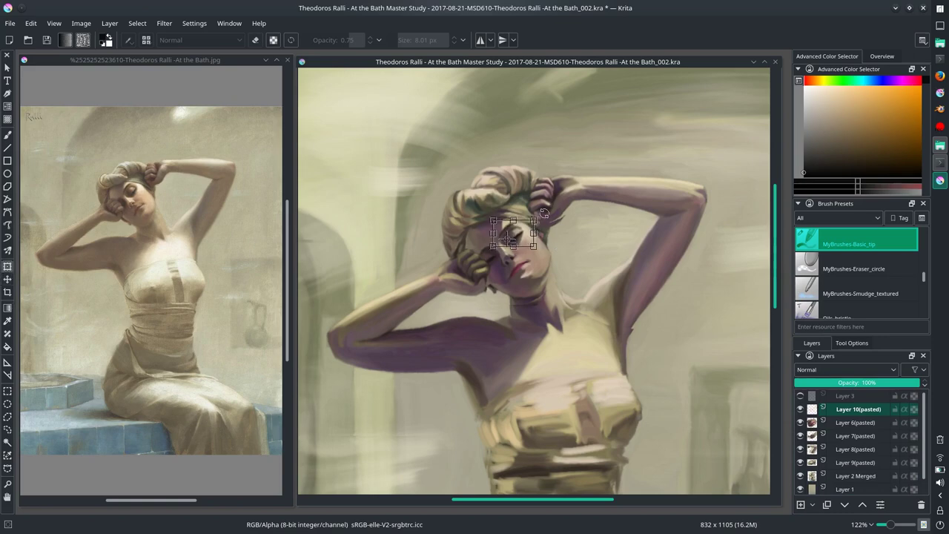
key("Return")
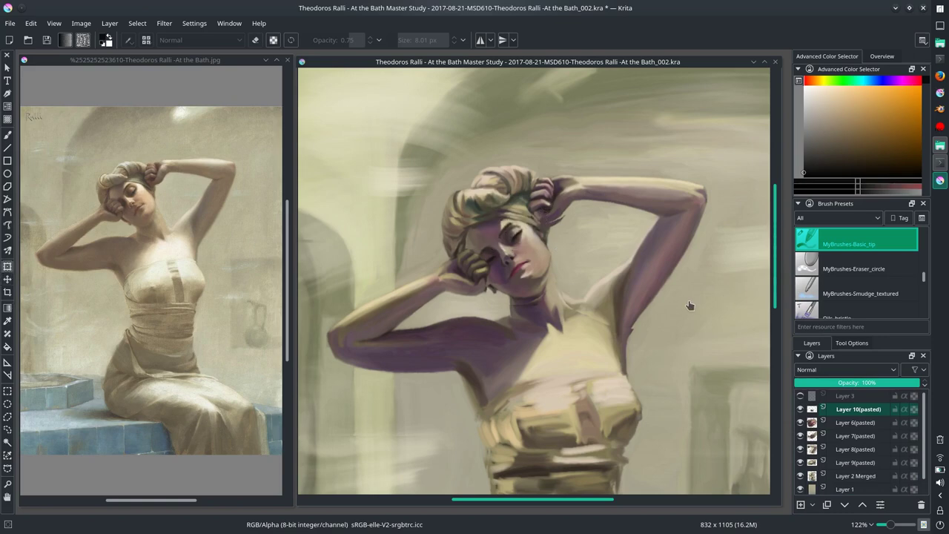
left_click(485, 223)
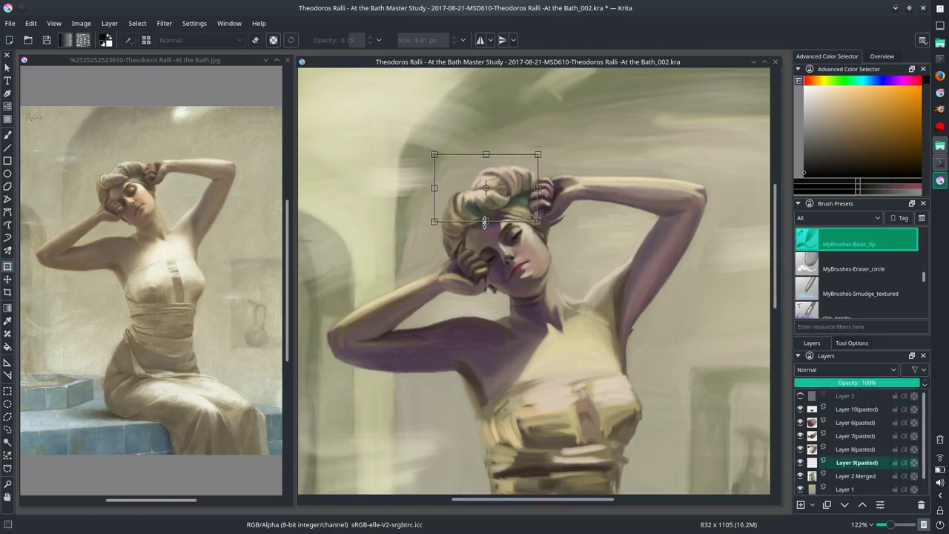
key("Return")
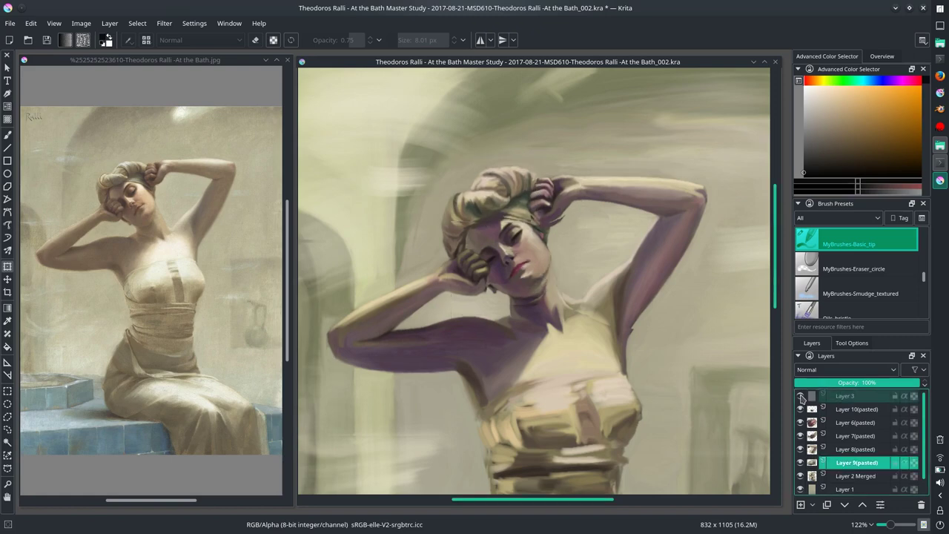
Step: Copy the arm and chest from Layer 2 Merged onto new layers and begin reshaping the chest
key("Page_Down")
key("ctrl+c")
key("ctrl+v")
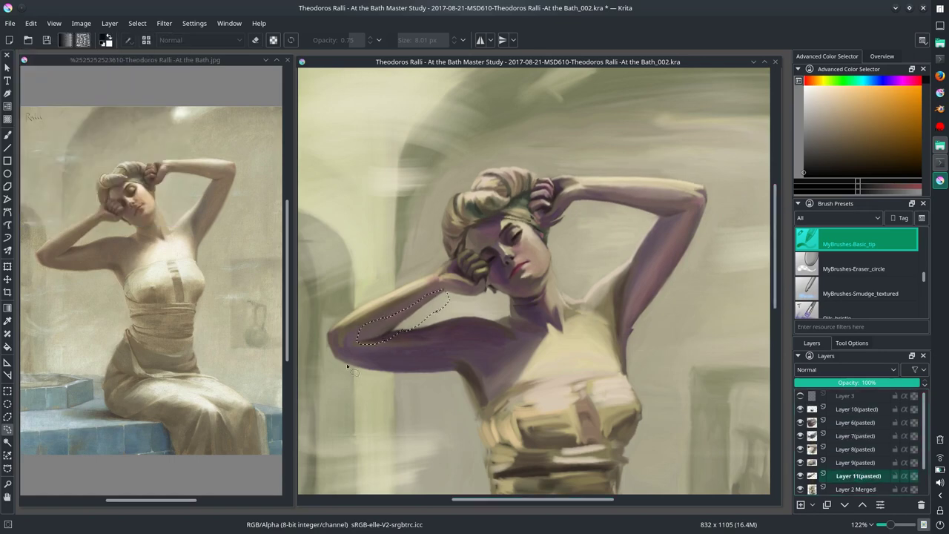
key("t")
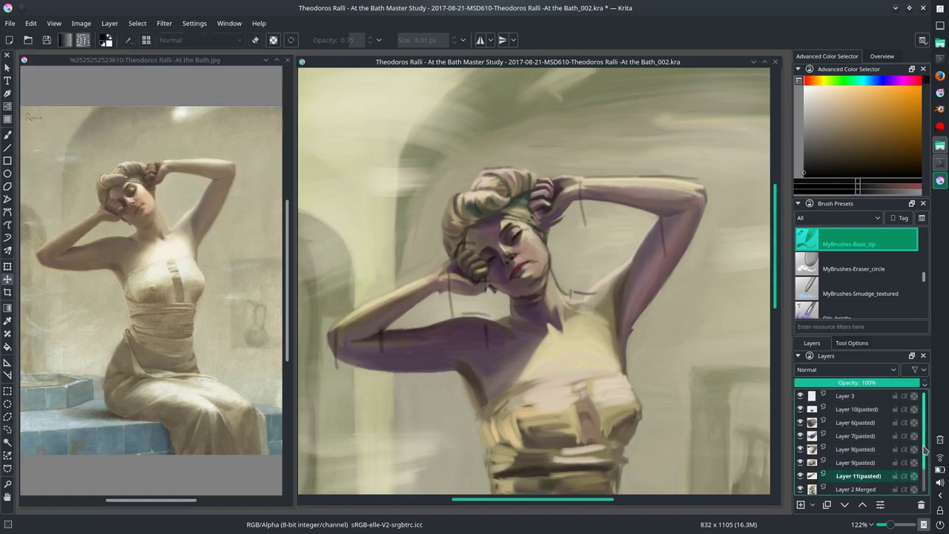
left_click(30, 23)
left_click(52, 133)
left_click(7, 267)
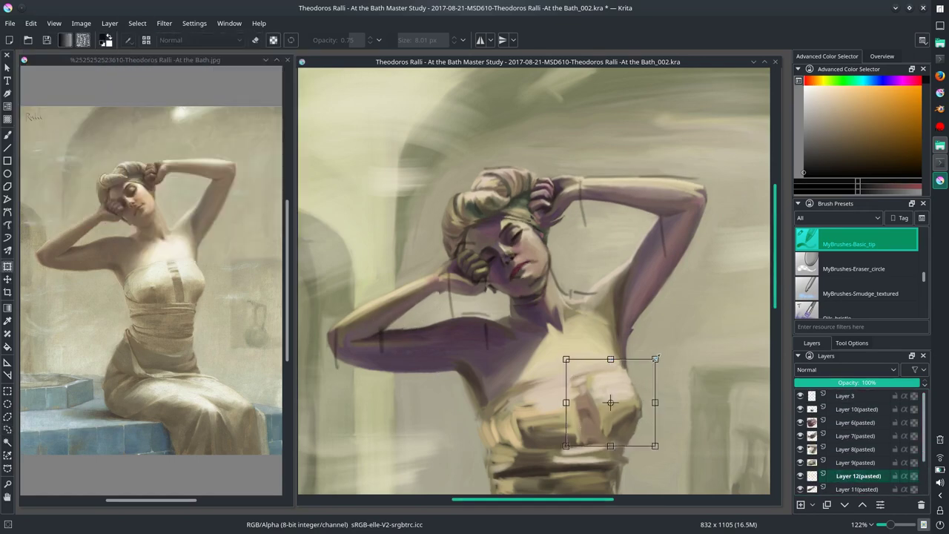
key("2")
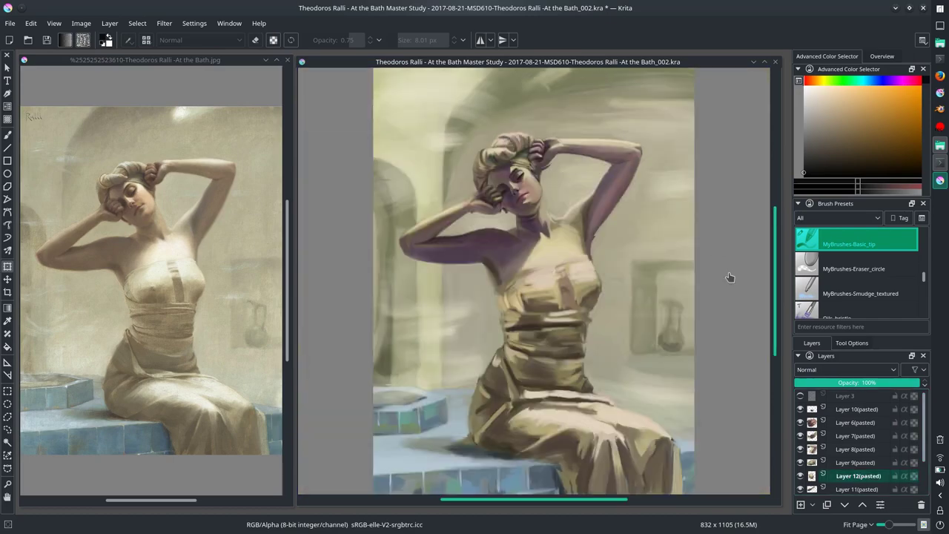
Step: Save, return to the brush, and make Layer 10(pasted) active
key("ctrl+s")
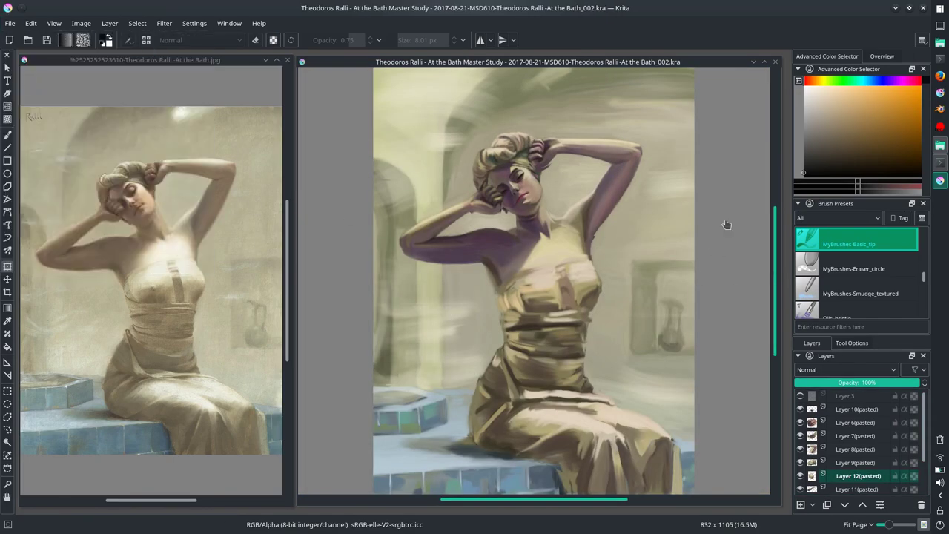
key("b")
scroll(456, 318, "up", 1)
scroll(381, 312, "down", 2)
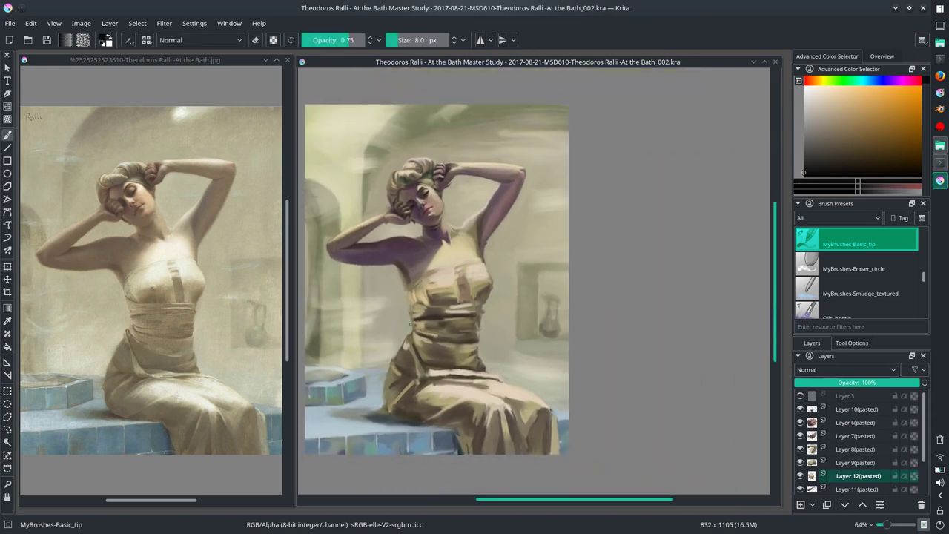
left_click(423, 231)
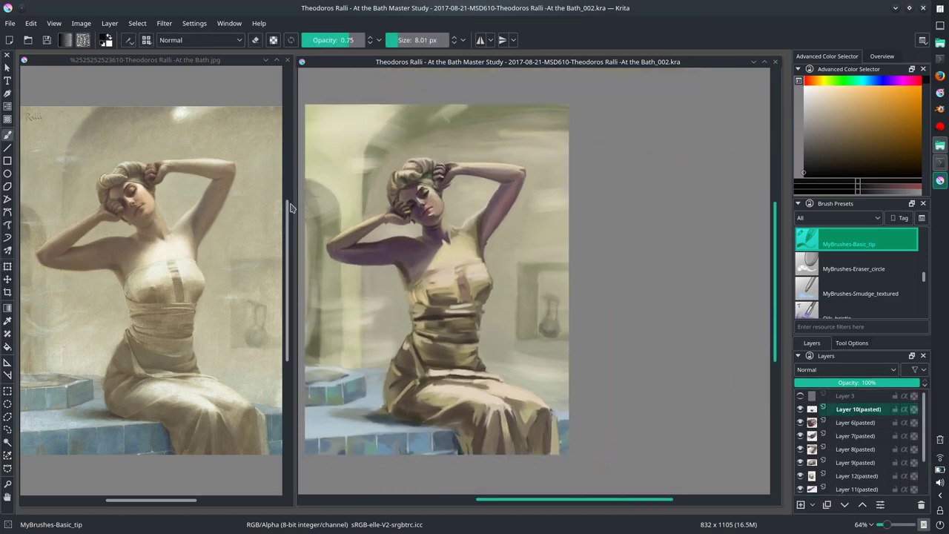
scroll(415, 189, "up", 2)
scroll(415, 189, "up", 2)
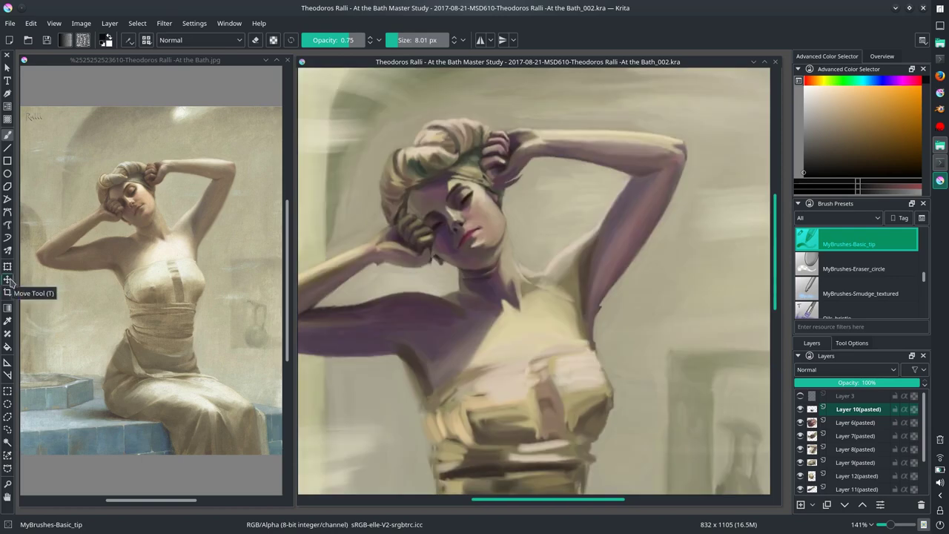
Step: Copy the face area, paste it as Layer 13(pasted) and transform it into place over the head
key("ctrl+c")
key("ctrl+v")
key("ctrl+shift+0")
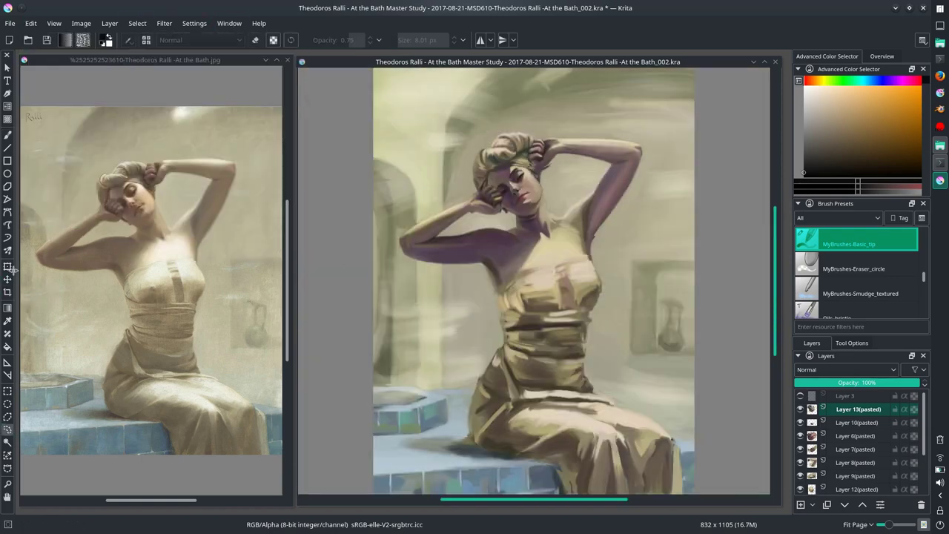
key("ctrl+t")
mouse_move(529, 215)
left_mouse_down()
mouse_move(626, 304)
mouse_move(623, 322)
left_mouse_up()
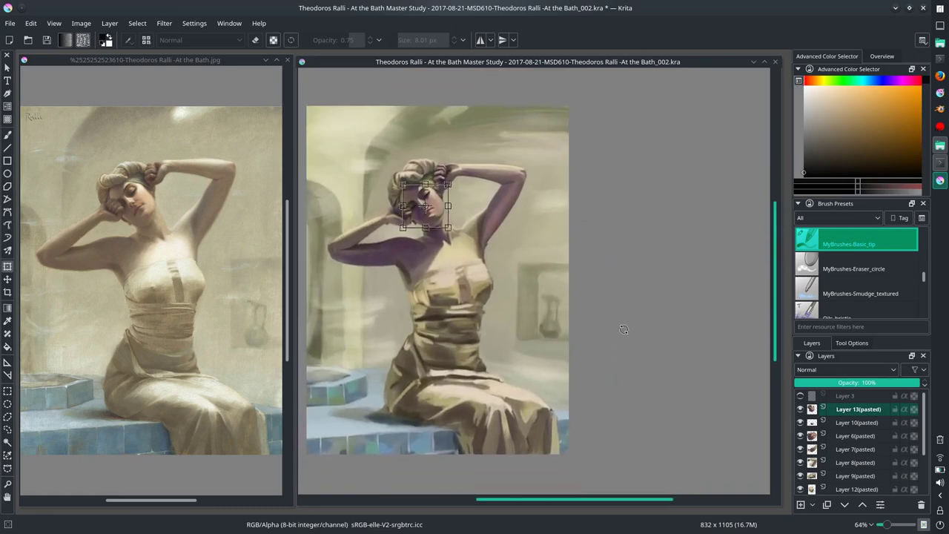
key("Return")
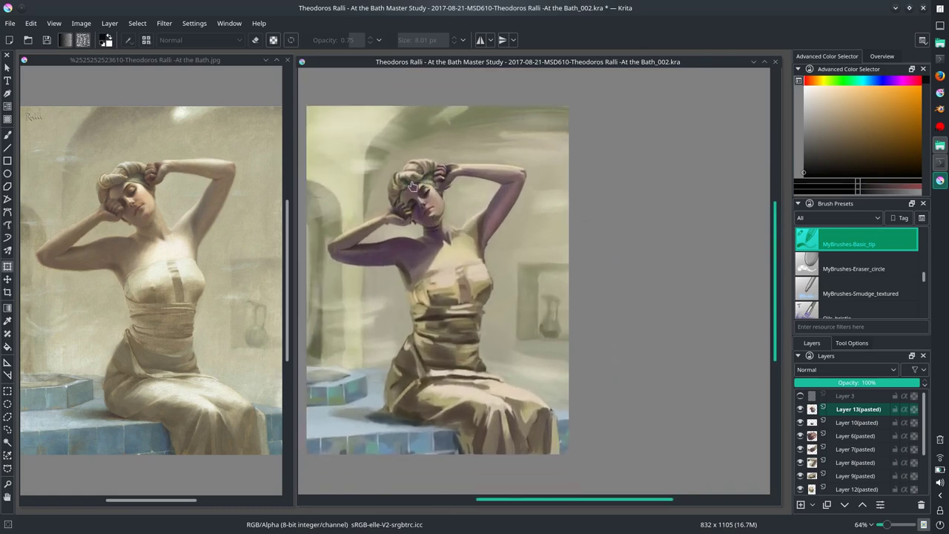
Step: Save a new _003 incremental version and merge the pasted painting layers into Layer 2 Merged
left_click(10, 23)
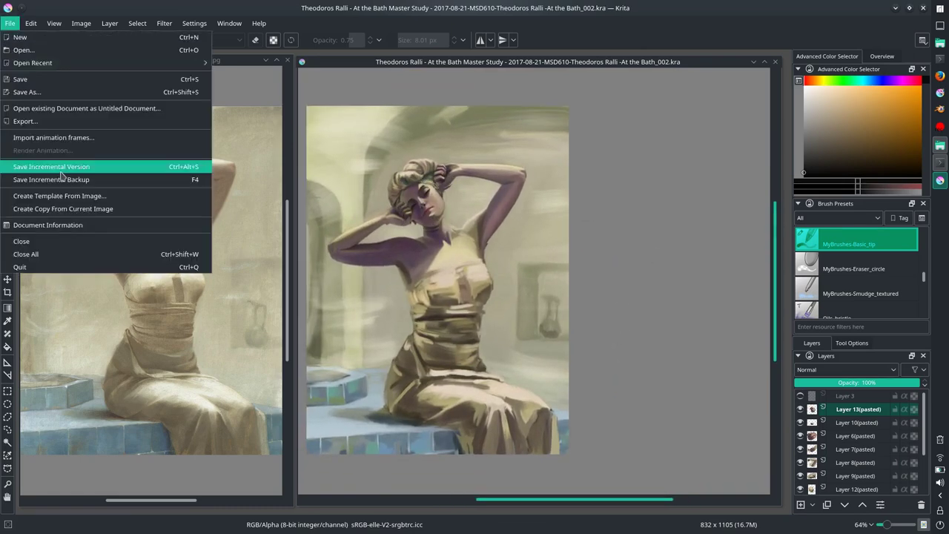
left_click(74, 165)
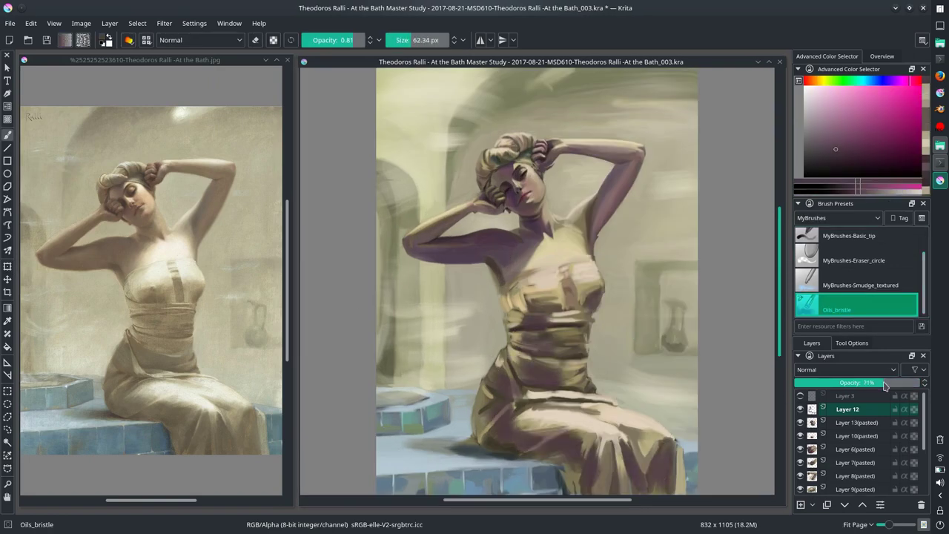
left_click(10, 23)
left_click(29, 65)
left_click(853, 488, "shift")
right_click(851, 420)
left_click(830, 370)
left_click(9, 23)
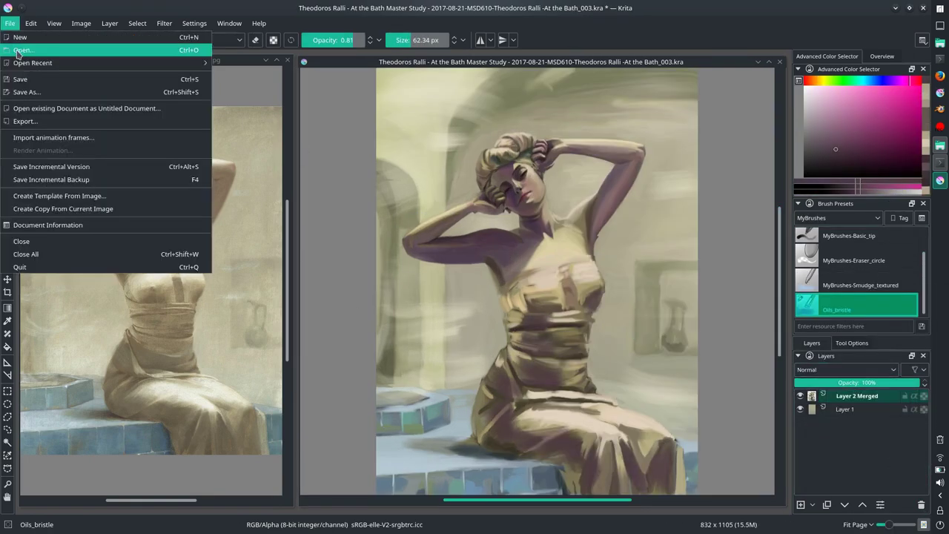
left_click(45, 65)
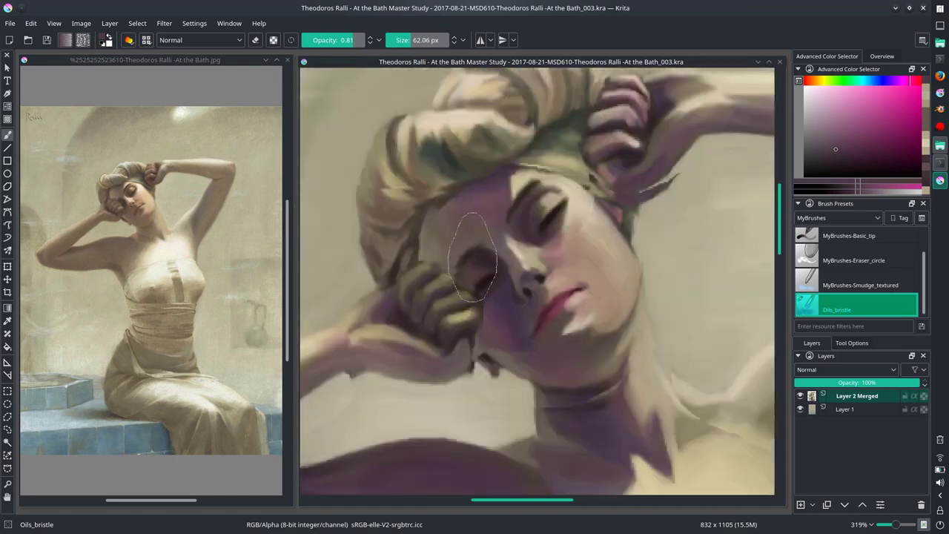
Step: Zoom in and paint out dark strokes around the hair edges, touching up the face with beige
left_click_drag(438, 211, 424, 261)
left_click(495, 219, "ctrl")
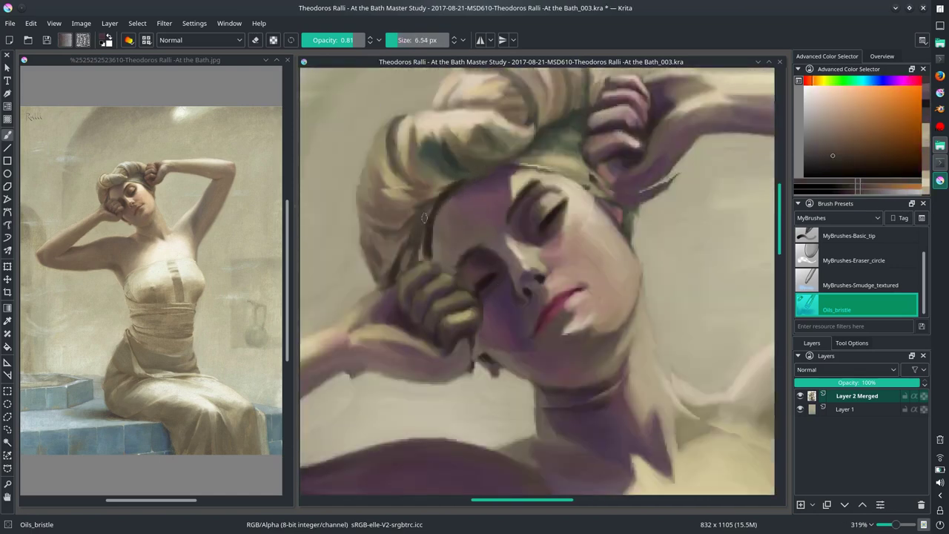
left_click_drag(437, 195, 422, 259)
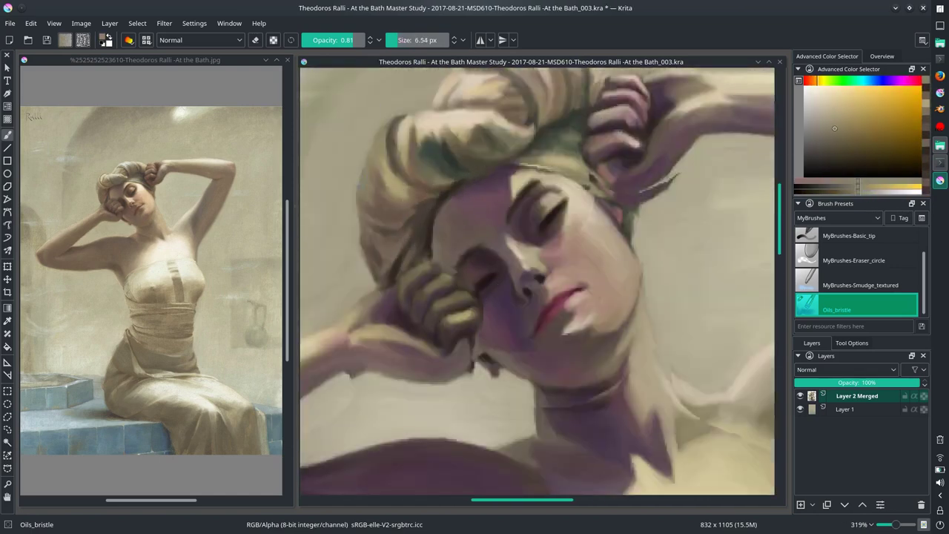
left_click(502, 216, "ctrl")
key("bracketleft")
key("bracketleft")
key("bracketleft")
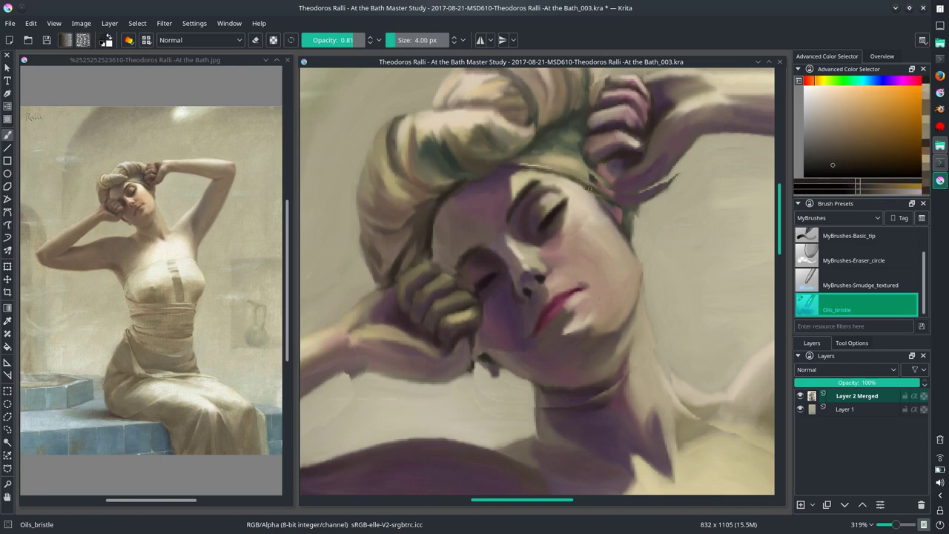
key("bracketright")
key("bracketright")
key("bracketright")
left_click(653, 186, "ctrl")
left_click_drag(671, 178, 638, 215)
left_click(549, 304, "ctrl")
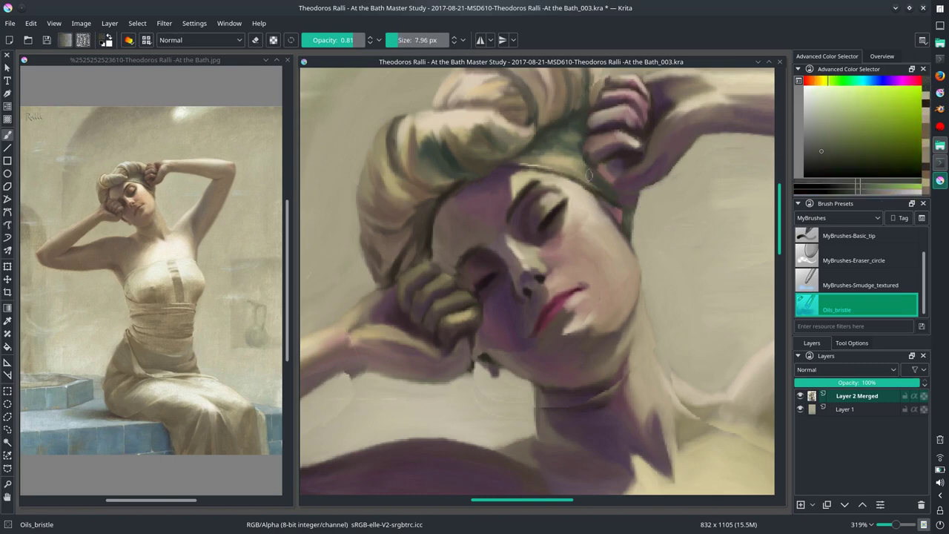
key("bracketleft")
left_click(456, 243, "ctrl")
left_click(489, 281, "ctrl")
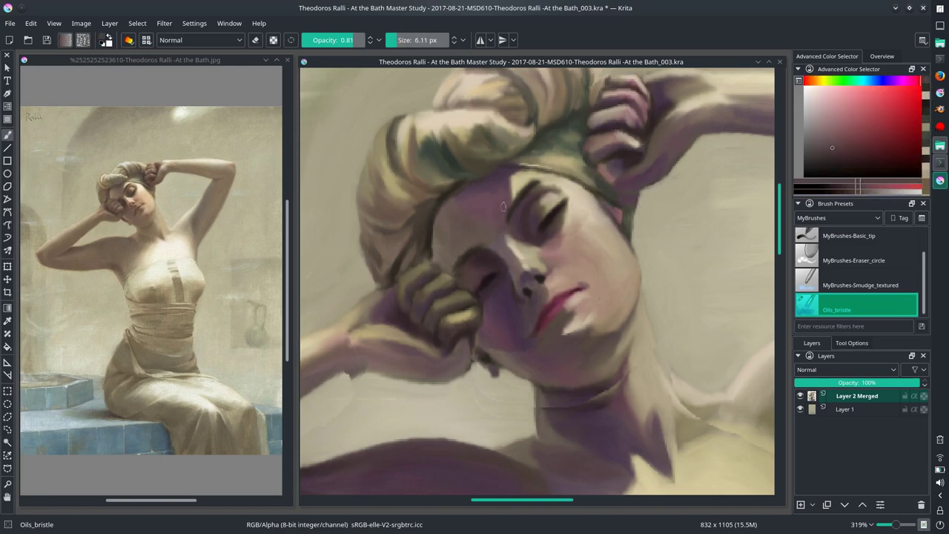
Step: Copy the nose and lips, nudge them up and right, and merge them into Layer 2 Merged
key("t")
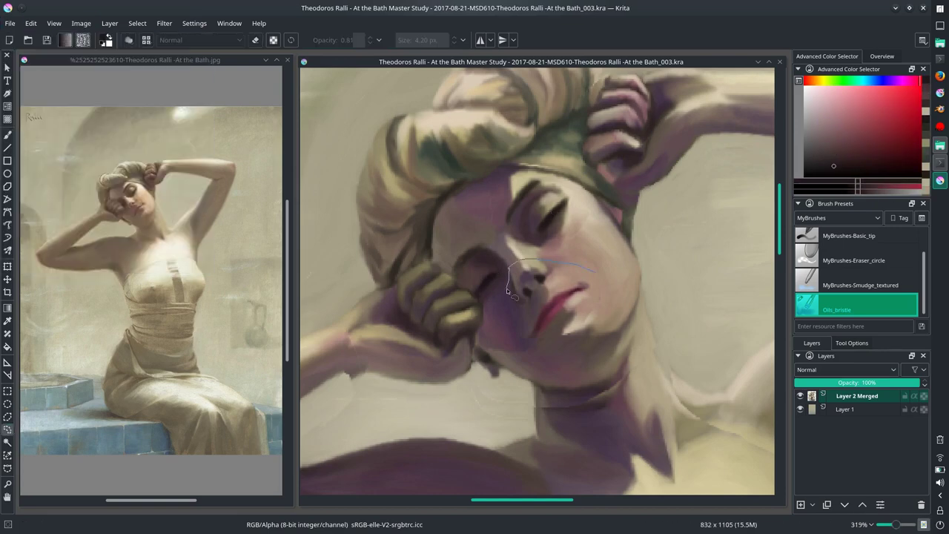
key("ctrl+v")
left_click_drag(499, 294, 511, 291)
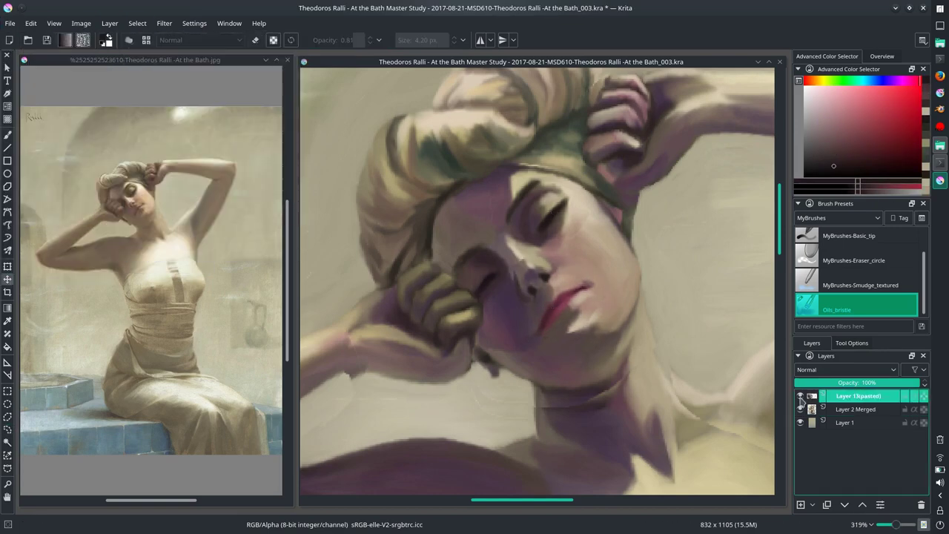
key("ctrl+e")
key("b")
Step: Refine the lips and face with sampled magenta-purple and light orange skin tones
left_click(544, 262, "ctrl")
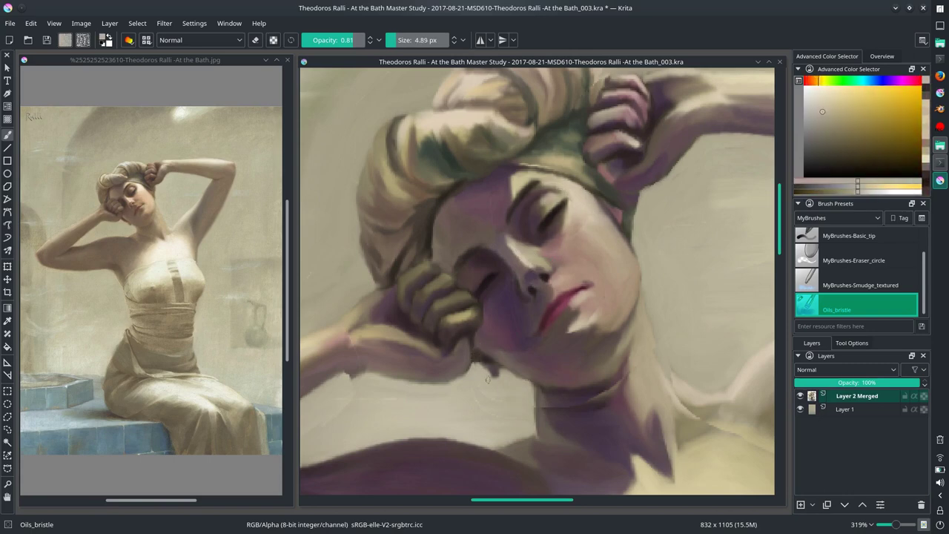
left_click(549, 354, "ctrl")
key("bracketright")
key("bracketleft")
key("bracketleft")
left_click(541, 333, "ctrl")
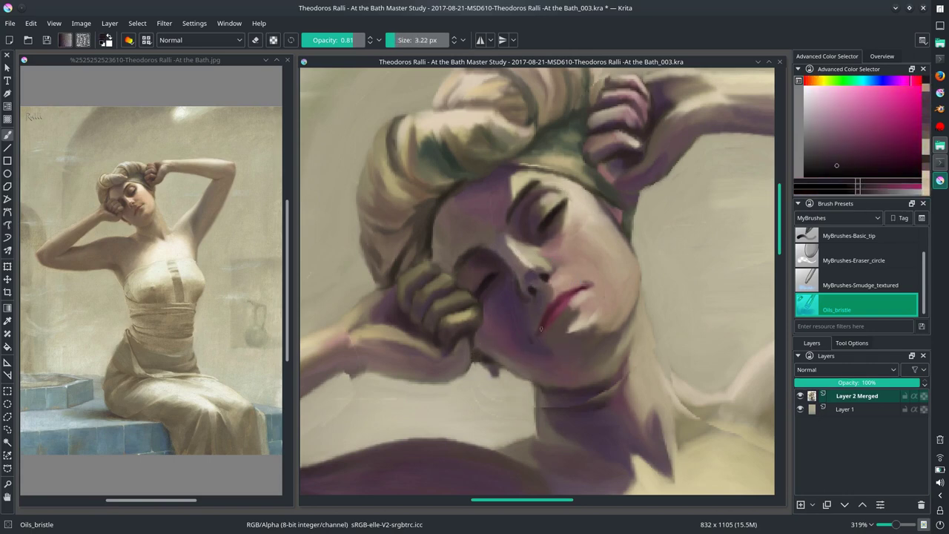
left_click(541, 344, "ctrl")
key("bracketright")
left_click(567, 311, "ctrl")
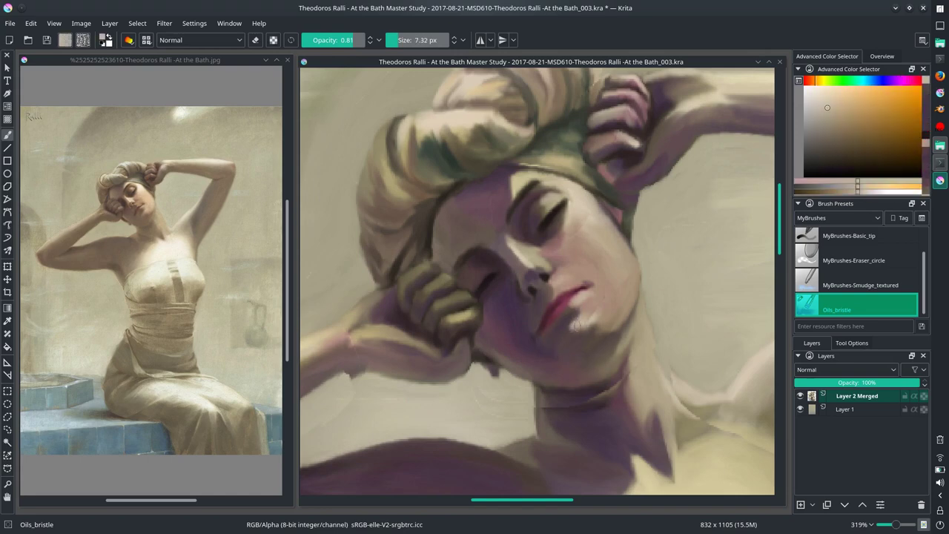
key("bracketleft")
left_click(596, 323, "ctrl")
key("bracketleft")
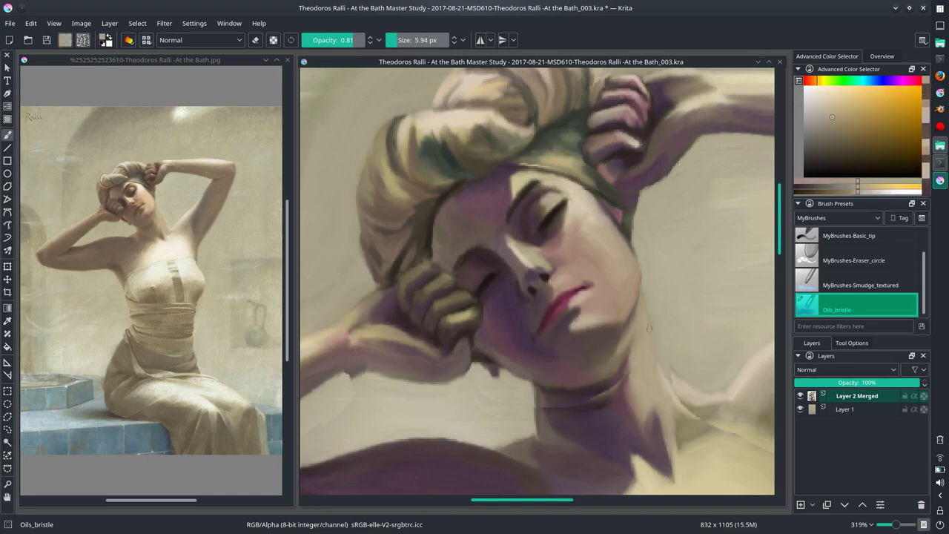
Step: Add greyish skin, pale yellow and magenta touches to the face, then fit the painting in view
left_click(625, 286, "ctrl")
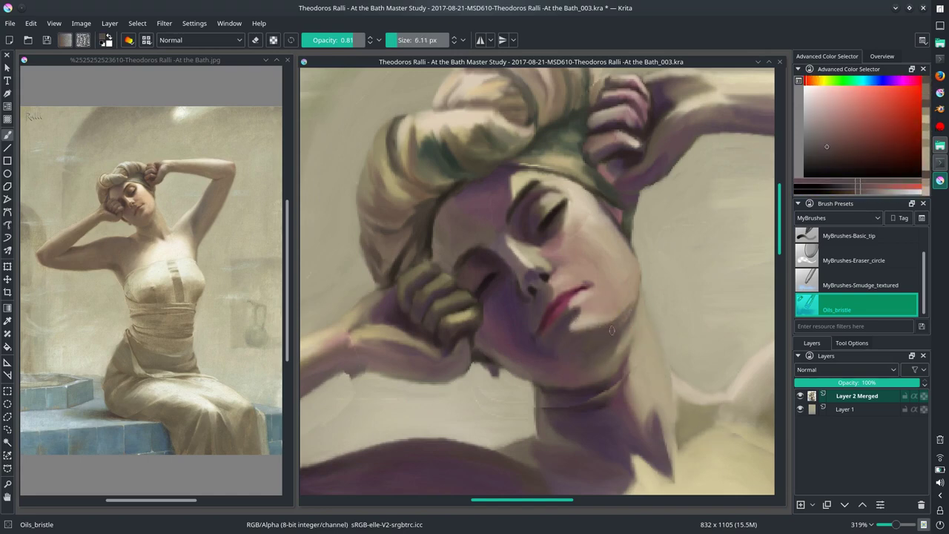
left_click(654, 248, "ctrl")
key("bracketright")
key("bracketright")
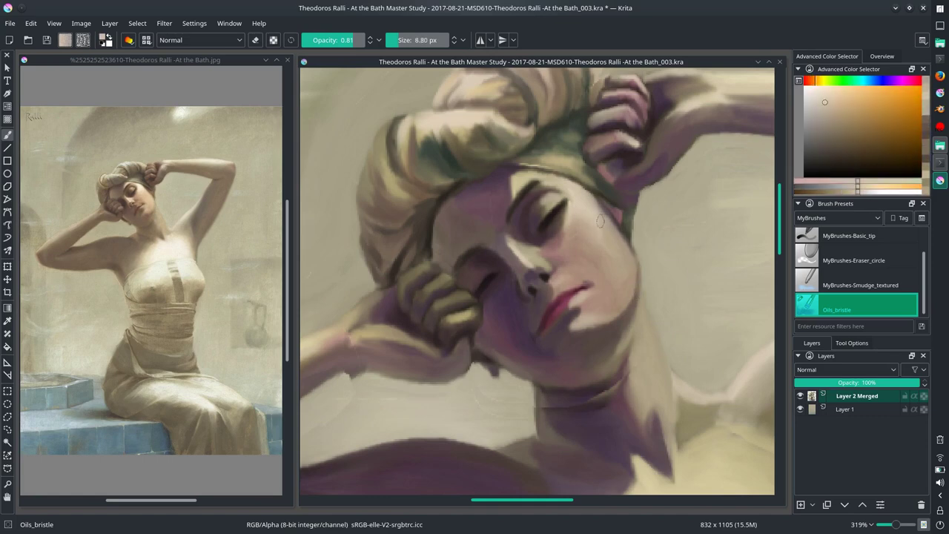
left_click(564, 411, "ctrl")
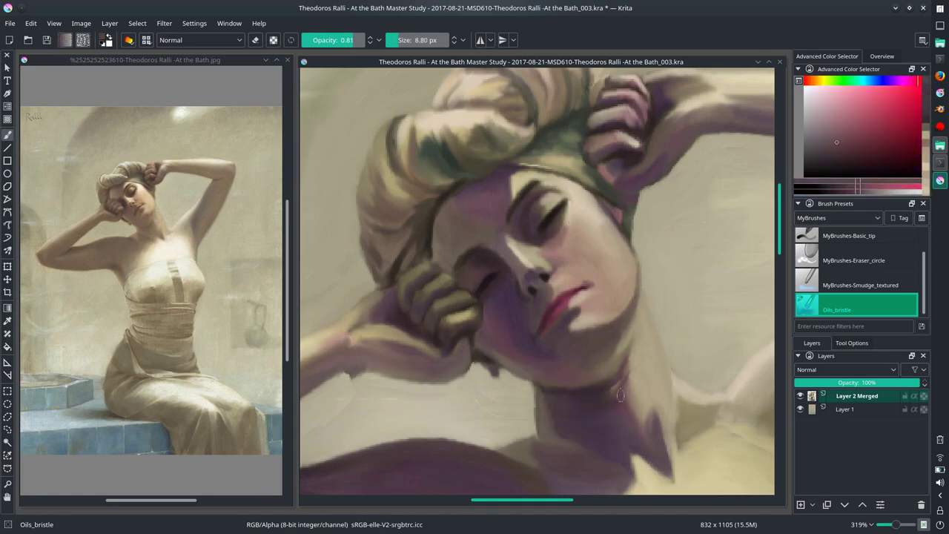
left_click(693, 367, "ctrl")
left_click(500, 301, "ctrl")
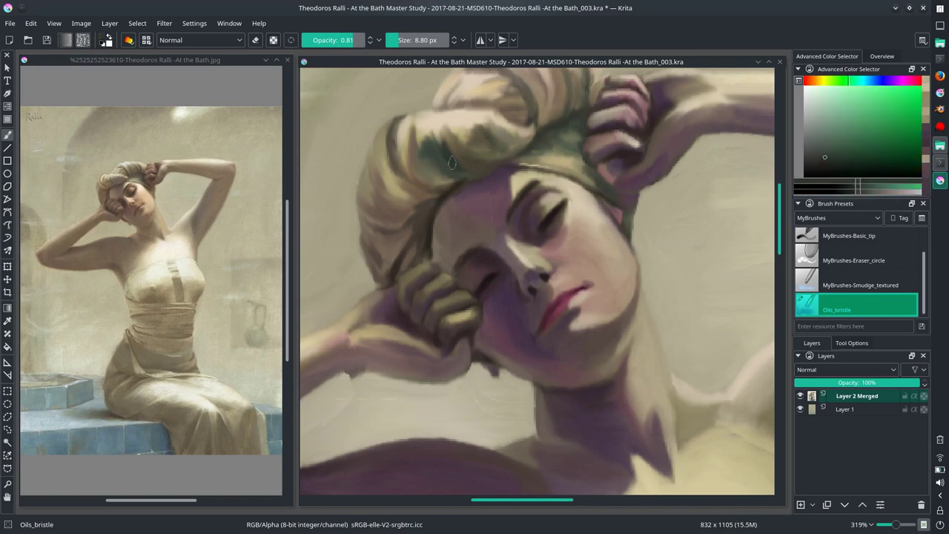
key("2")
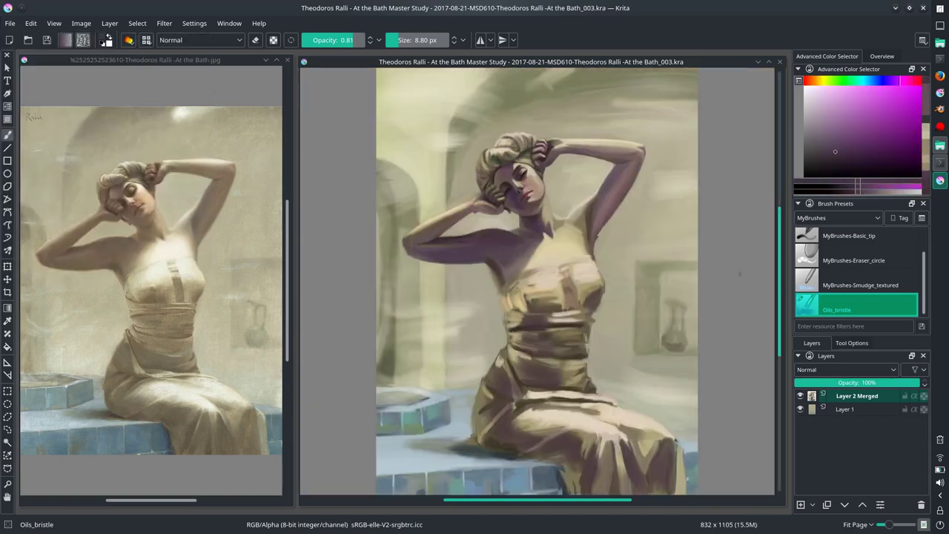
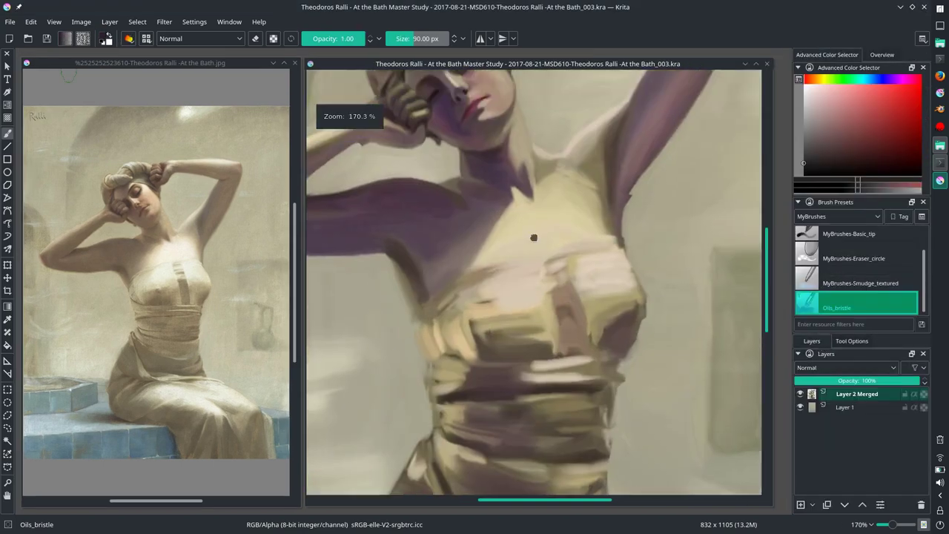
Step: Paste the copied closed eye onto its own layer and shift it slightly into position
key("ctrl+v")
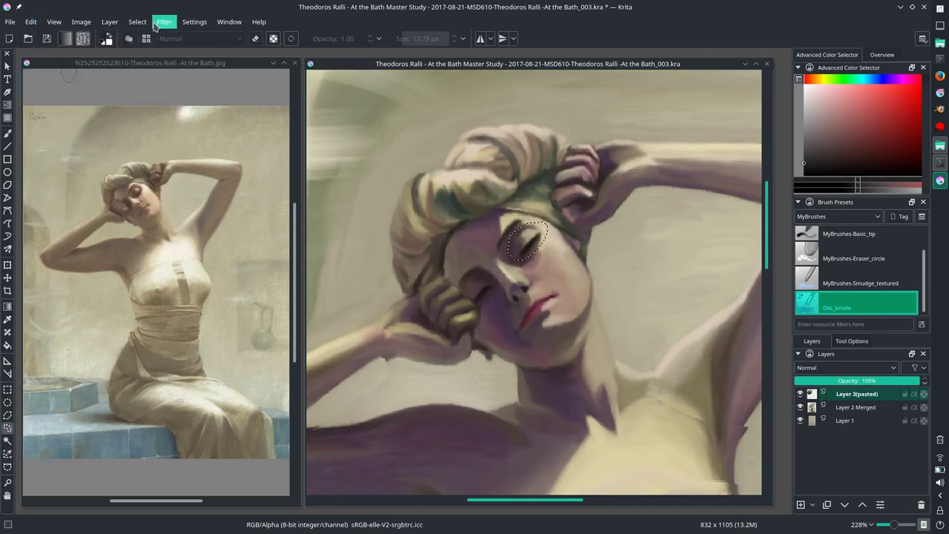
key("t")
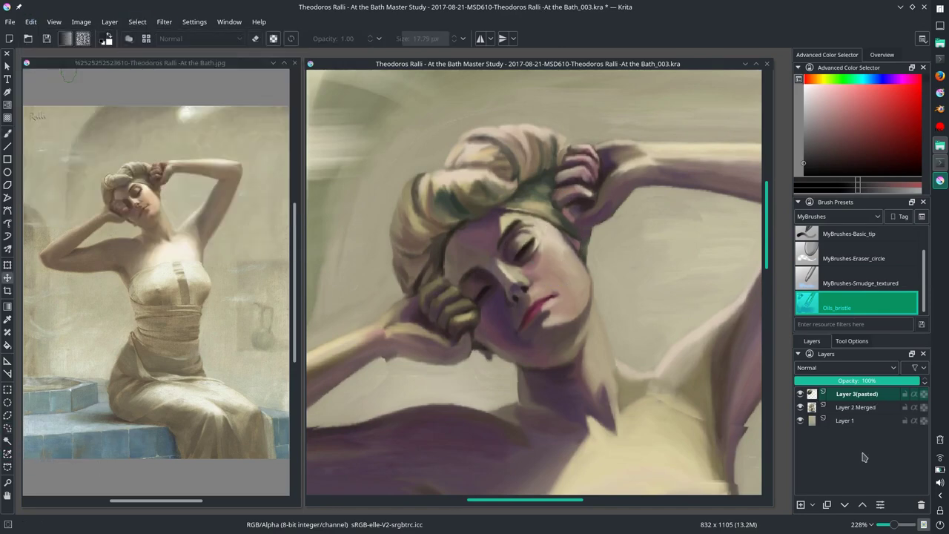
key("ctrl+z")
key("ctrl+v")
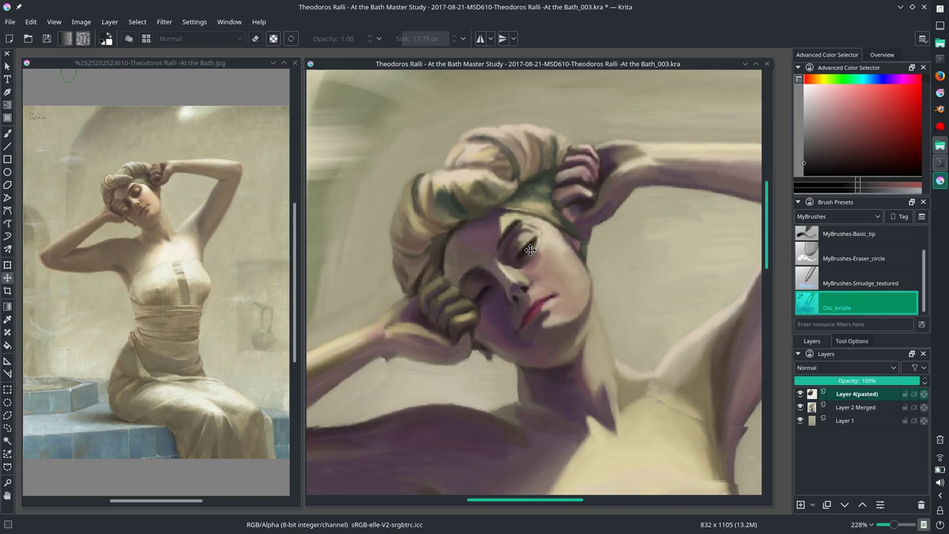
left_click_drag(530, 250, 528, 251)
Step: Rotate the canvas so the face is upright and paint dark magenta shading around the left eye
key("b")
mouse_move(596, 257)
left_mouse_down()
mouse_move(591, 306)
mouse_move(511, 281)
left_mouse_up()
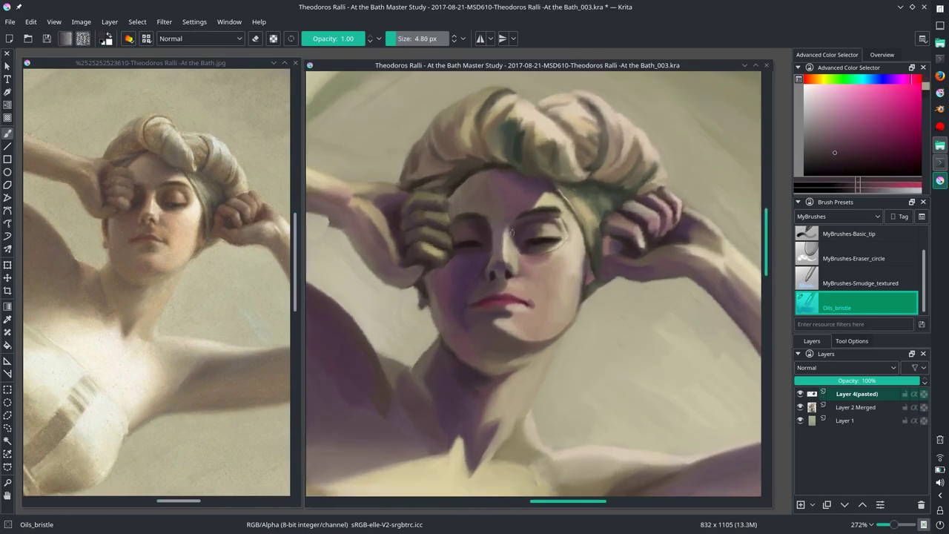
left_click(571, 242, "ctrl")
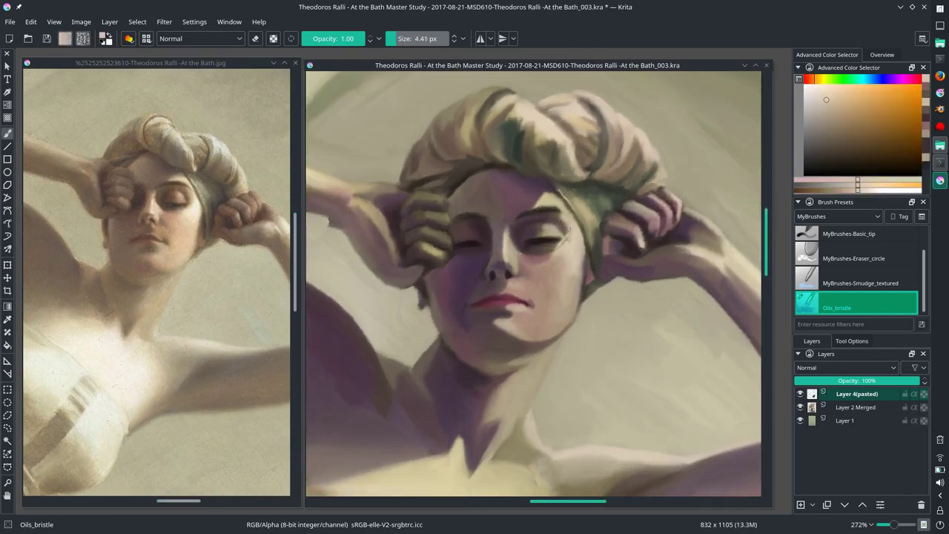
left_click(536, 221, "ctrl")
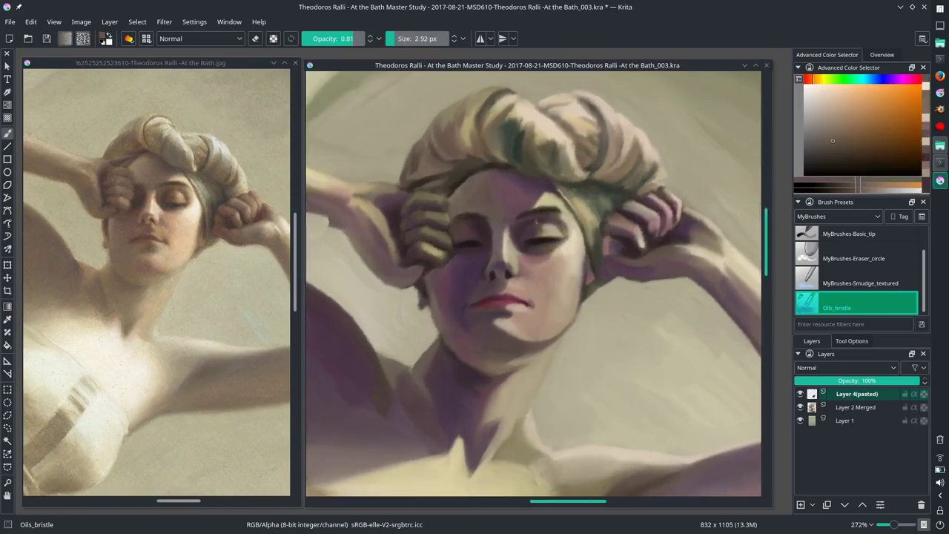
left_click(485, 236, "ctrl")
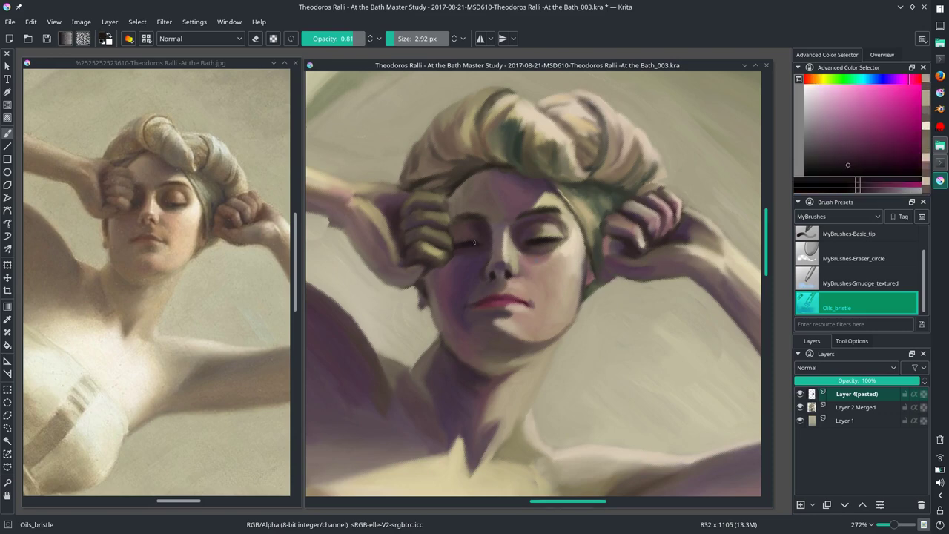
left_click_drag(475, 237, 485, 237)
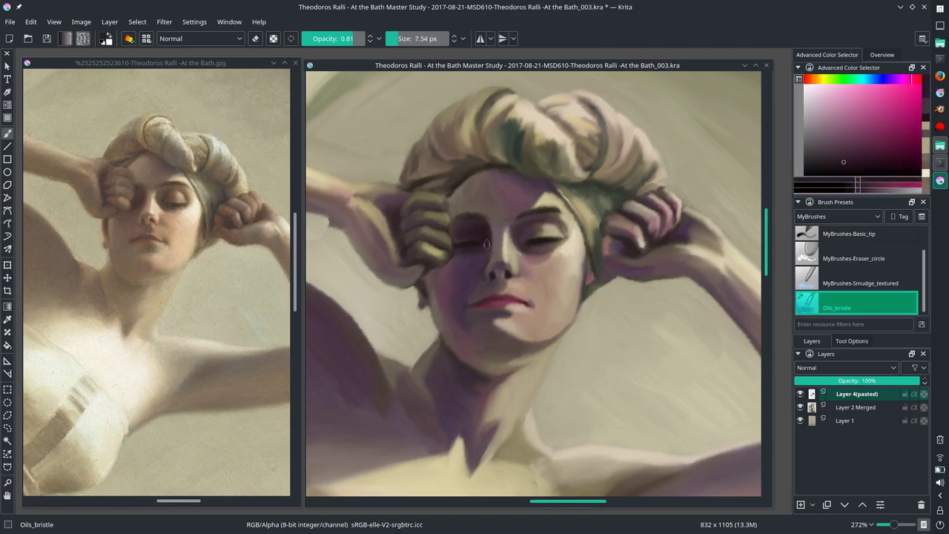
Step: Deepen the left eye socket shadow and sample light cream tones for forehead highlights
left_click(637, 282, "ctrl")
left_click(476, 239, "ctrl")
left_click_drag(471, 238, 476, 239)
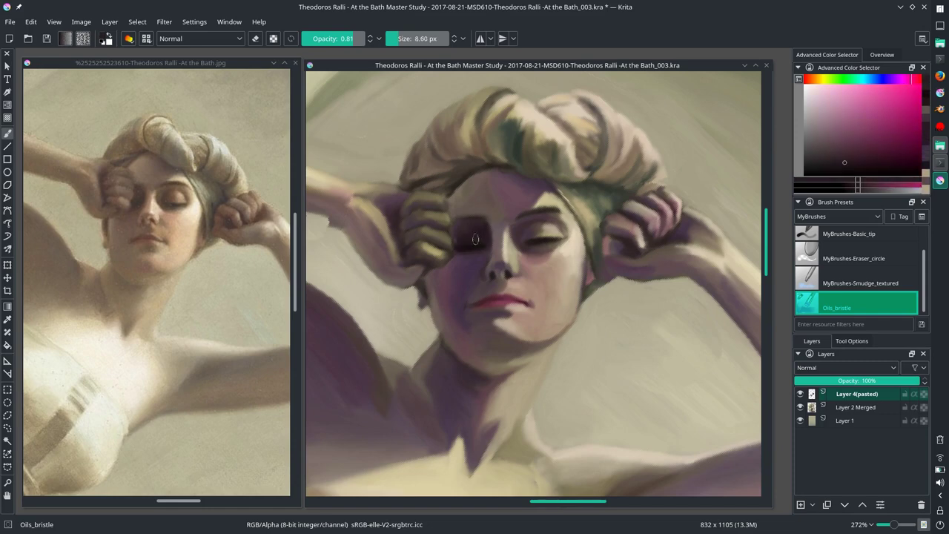
left_click(455, 274, "ctrl")
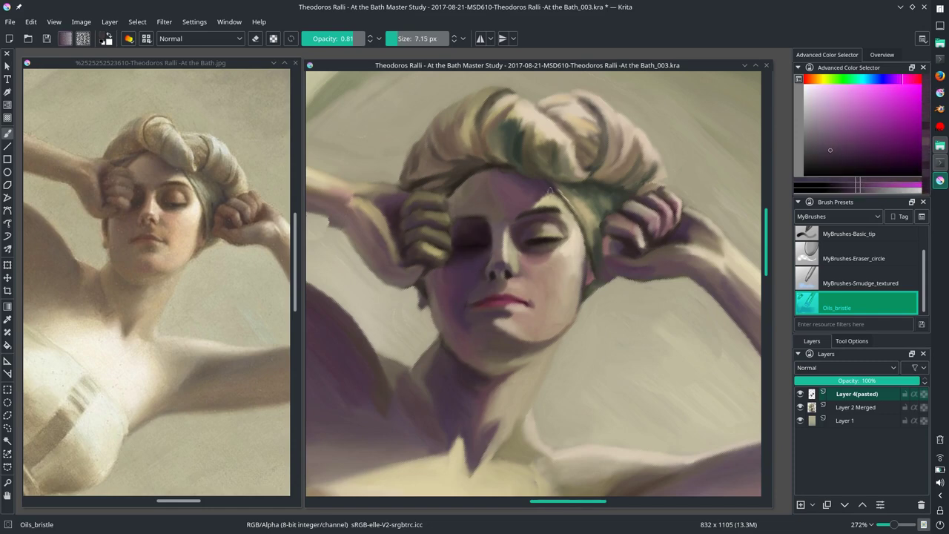
left_click(456, 215, "ctrl")
left_click(416, 289, "ctrl")
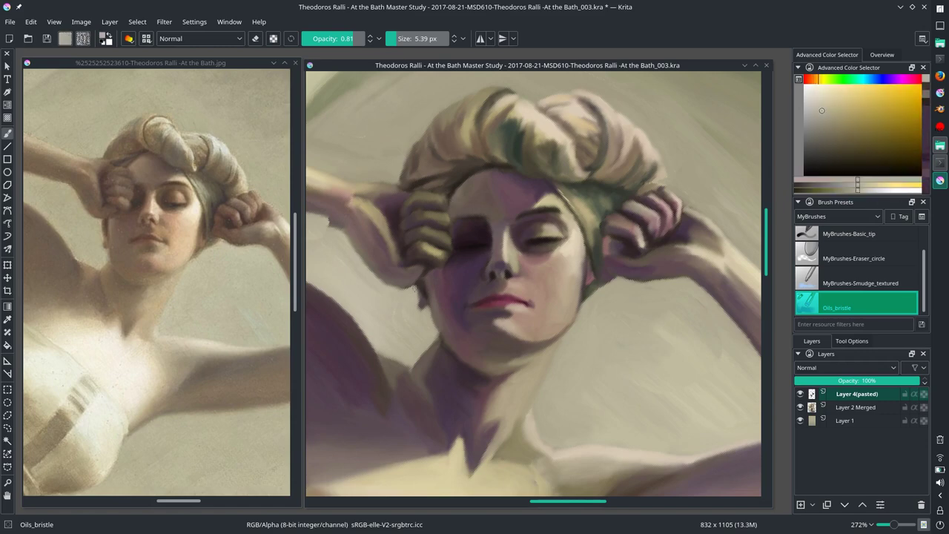
left_click(497, 341, "ctrl")
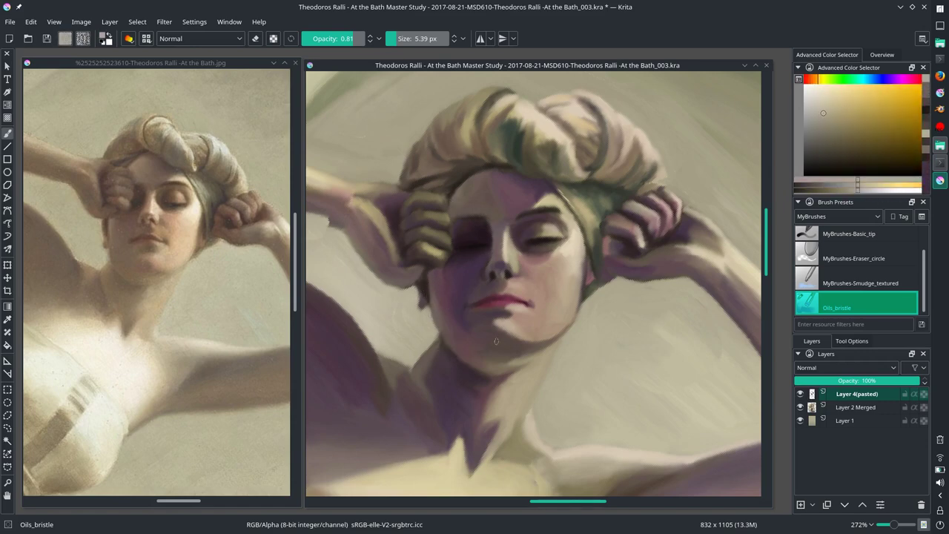
Step: Refine facial shading with sampled yellow, purple, magenta, cream and pinkish-red skin tones
left_click(575, 227, "ctrl")
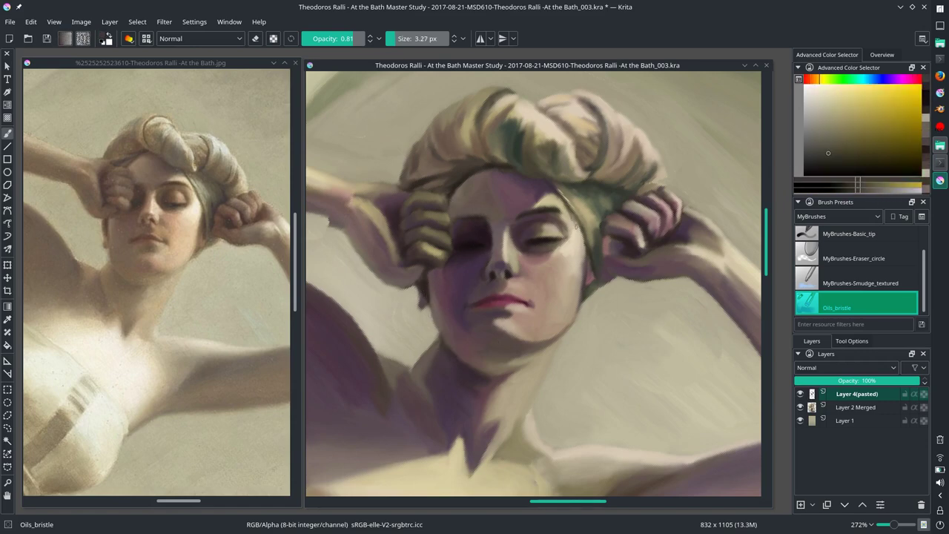
left_click(473, 267, "ctrl")
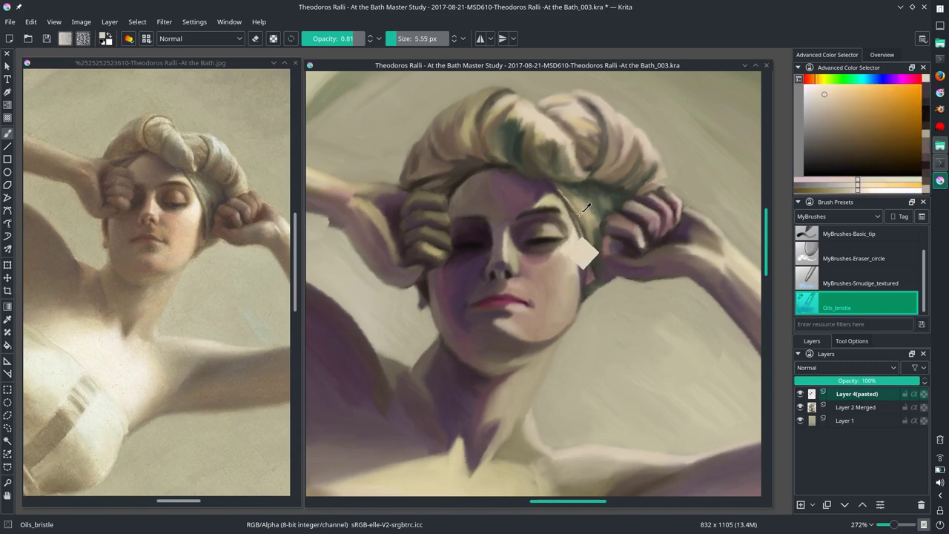
left_click(600, 232, "ctrl")
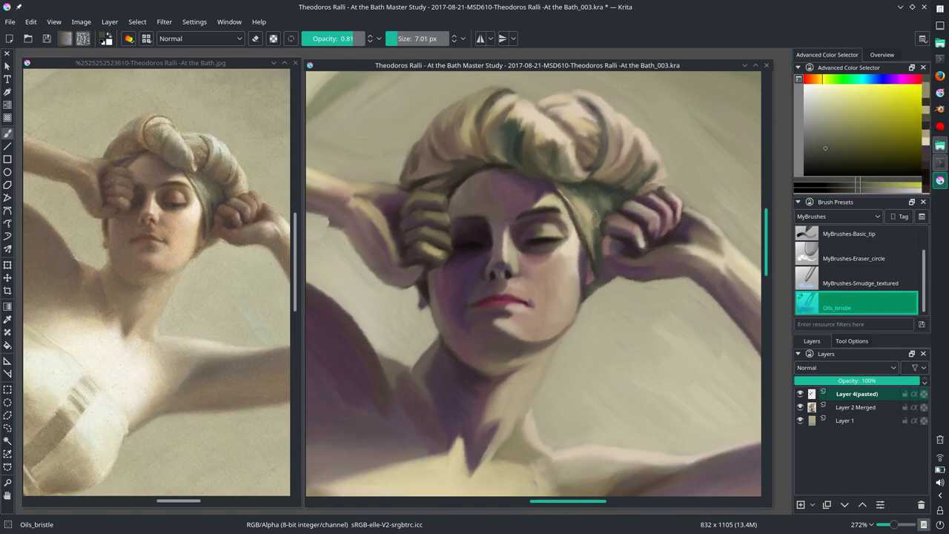
left_click(603, 186, "ctrl")
left_click(537, 199, "ctrl")
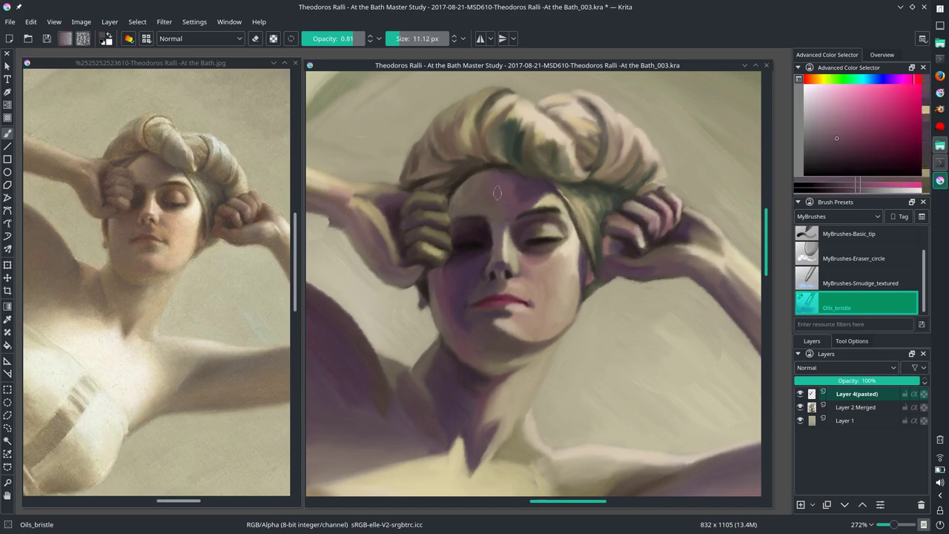
left_click(488, 291, "ctrl")
left_click(548, 202, "ctrl")
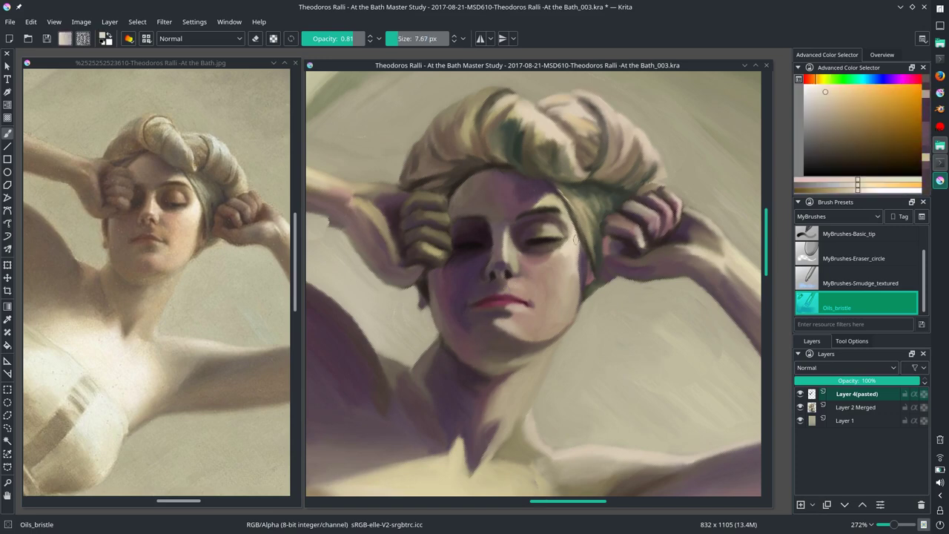
left_click(516, 217, "ctrl")
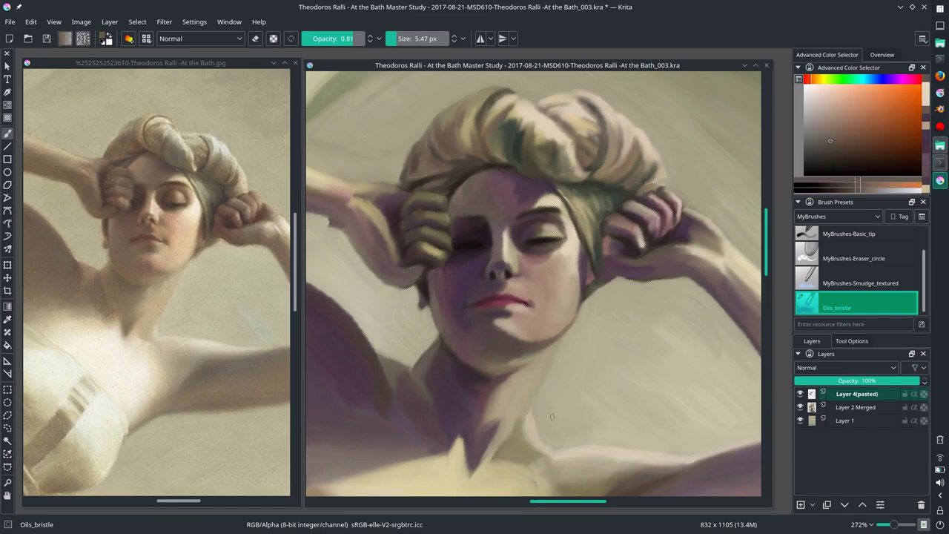
left_click(525, 203, "ctrl")
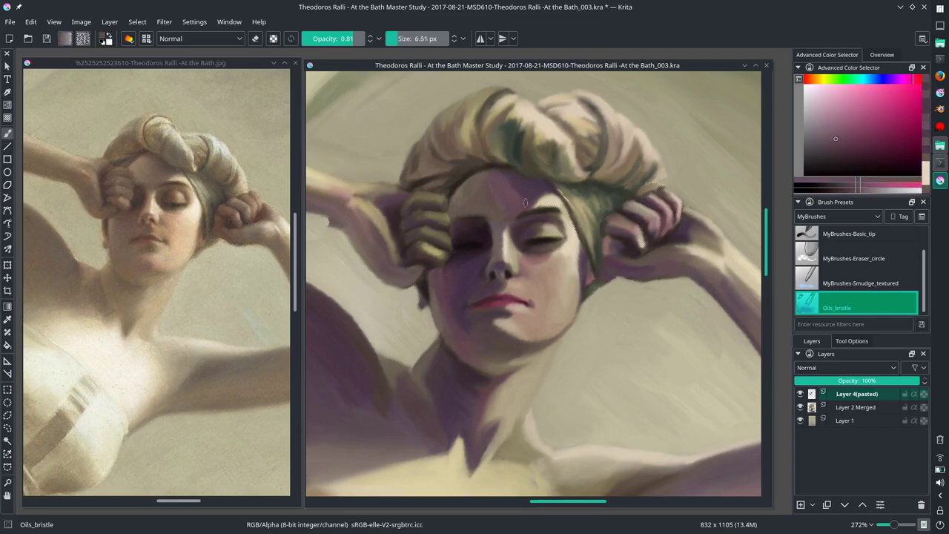
key("2")
key("2")
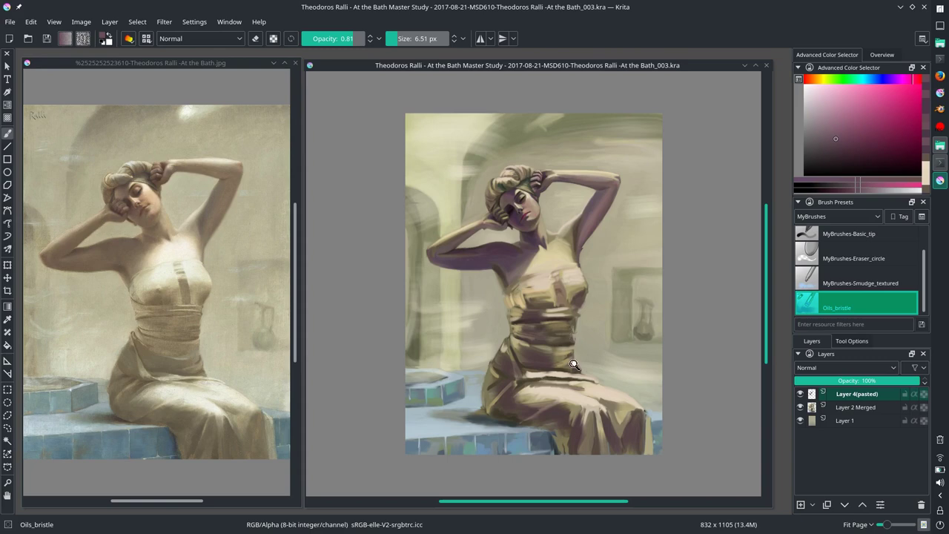
Step: Zoom in on the raised arm and paint light yellow background along its edge
left_click_drag(573, 364, 489, 230)
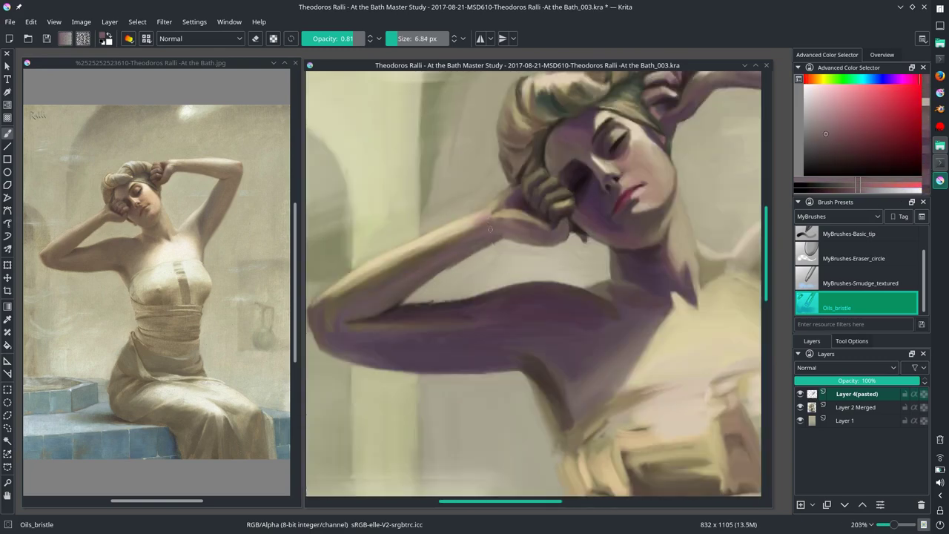
left_click(507, 259, "ctrl")
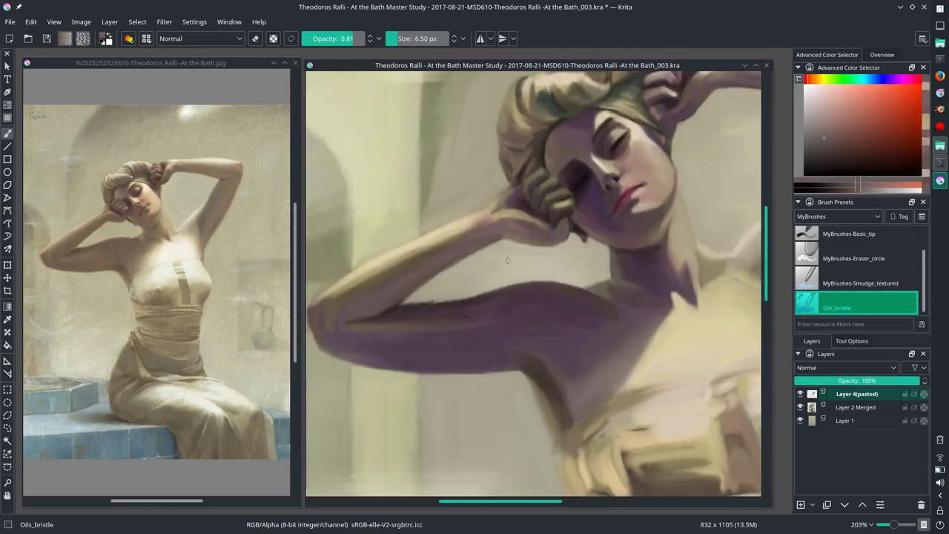
left_click_drag(507, 259, 572, 246)
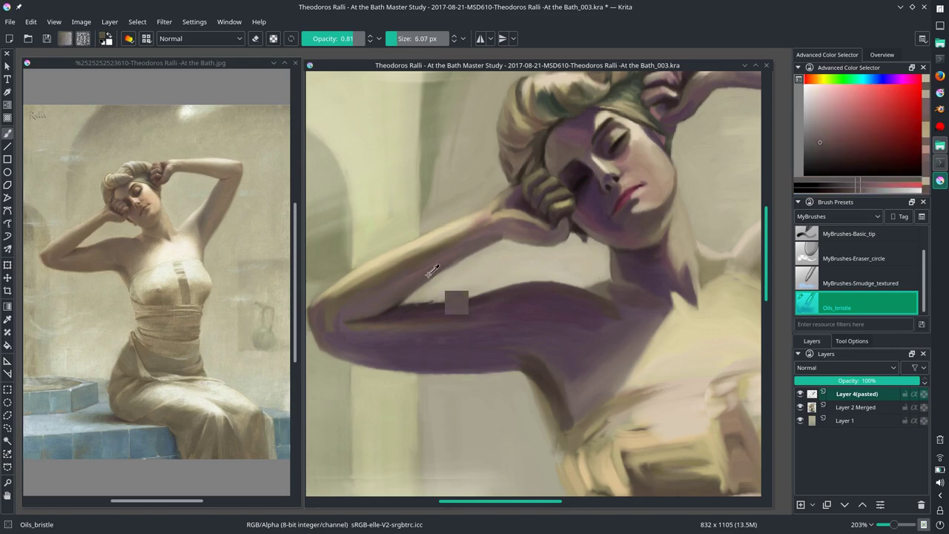
left_click_drag(482, 260, 486, 369)
left_click(485, 368, "ctrl")
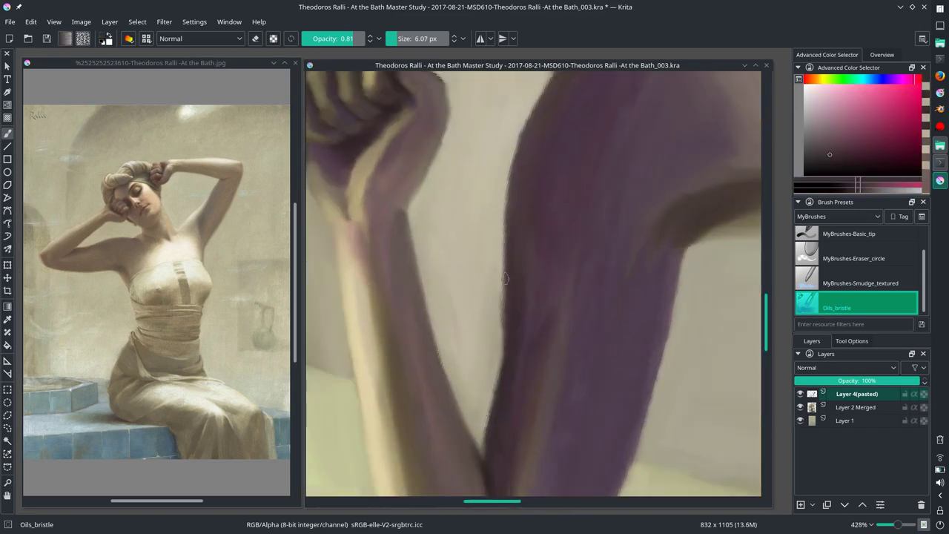
left_click(493, 229, "ctrl")
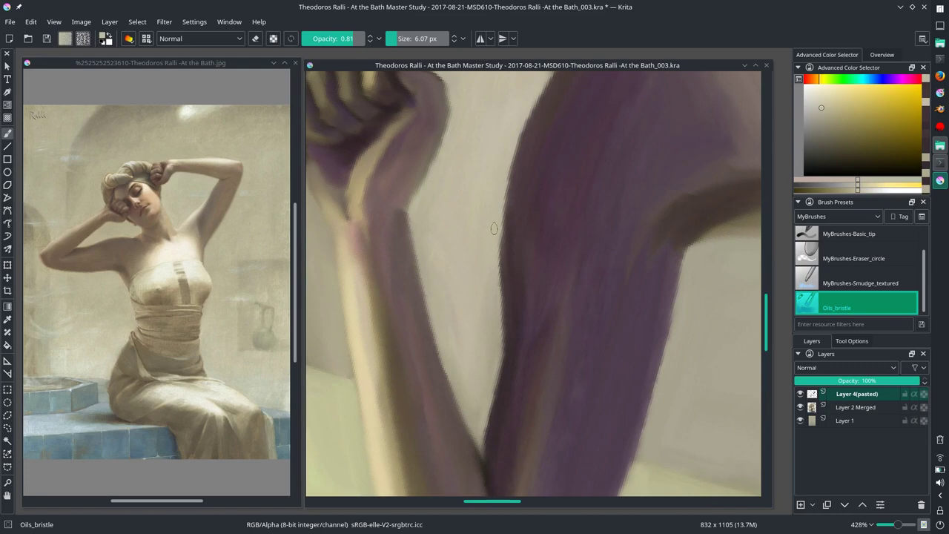
key("2")
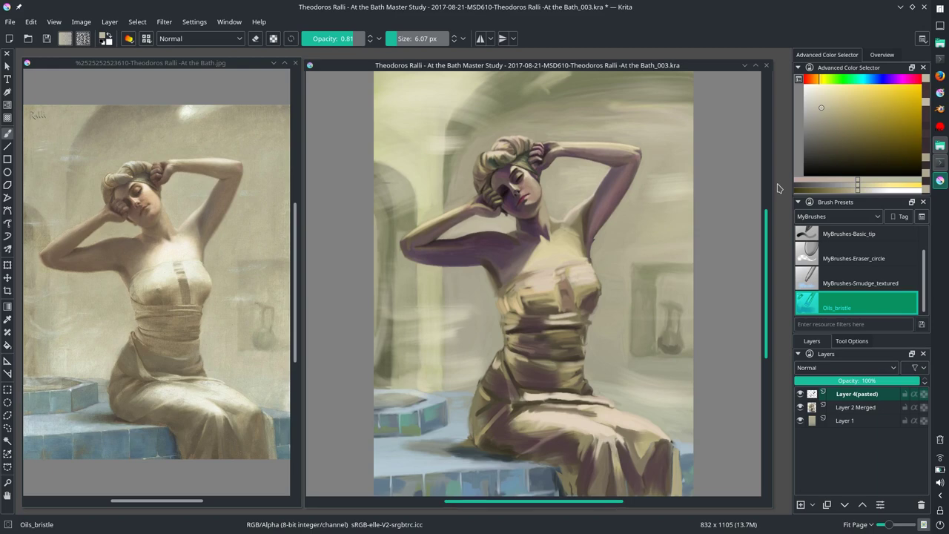
Step: Tidy the wall beside the arm with light yellow, then save the .kra file
left_click_drag(778, 189, 519, 222)
scroll(597, 363, "up", 5)
left_click(597, 363, "ctrl")
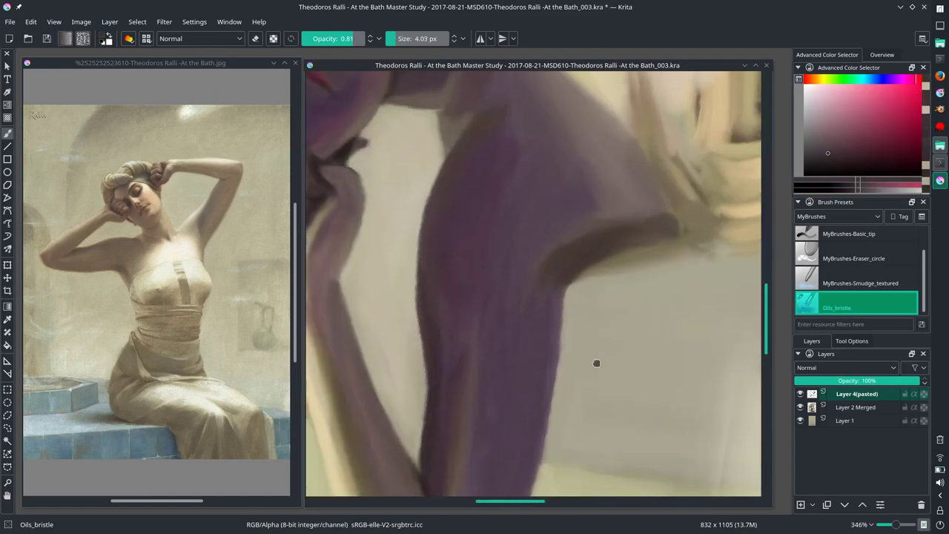
left_click(536, 212, "ctrl")
left_click(537, 321, "ctrl")
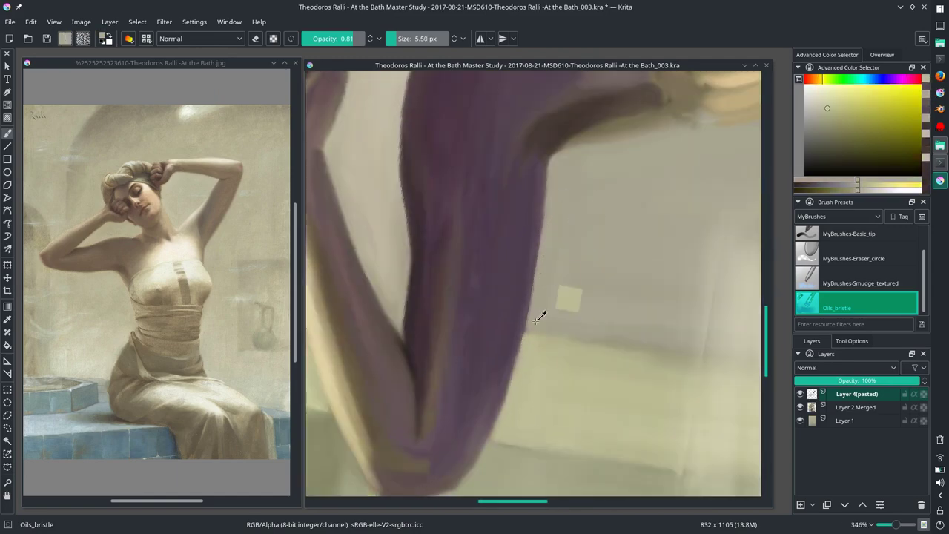
key("2")
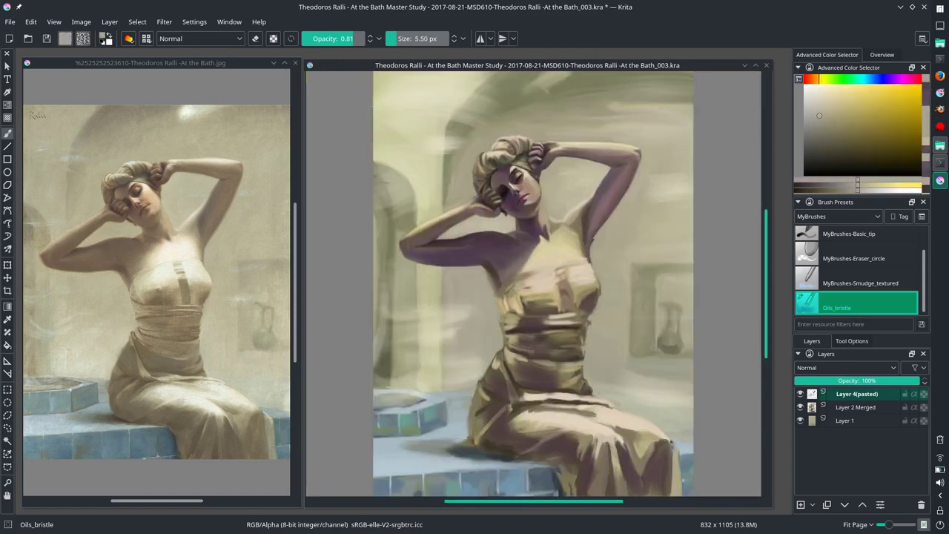
key("ctrl+s")
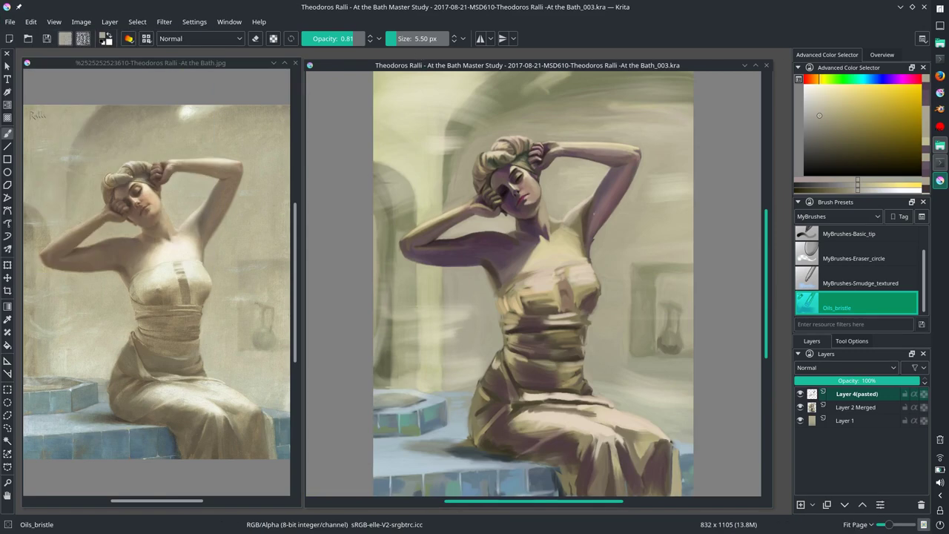
scroll(610, 267, "up", 2)
scroll(611, 267, "up", 3)
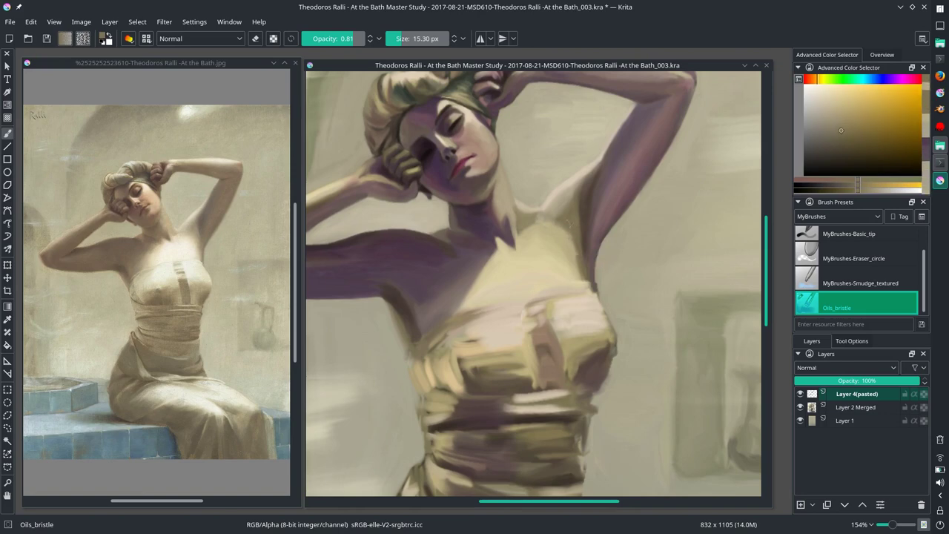
Step: Merge the pasted eye layer down into Layer 2 Merged and paint with sampled beige tones
key("ctrl+e")
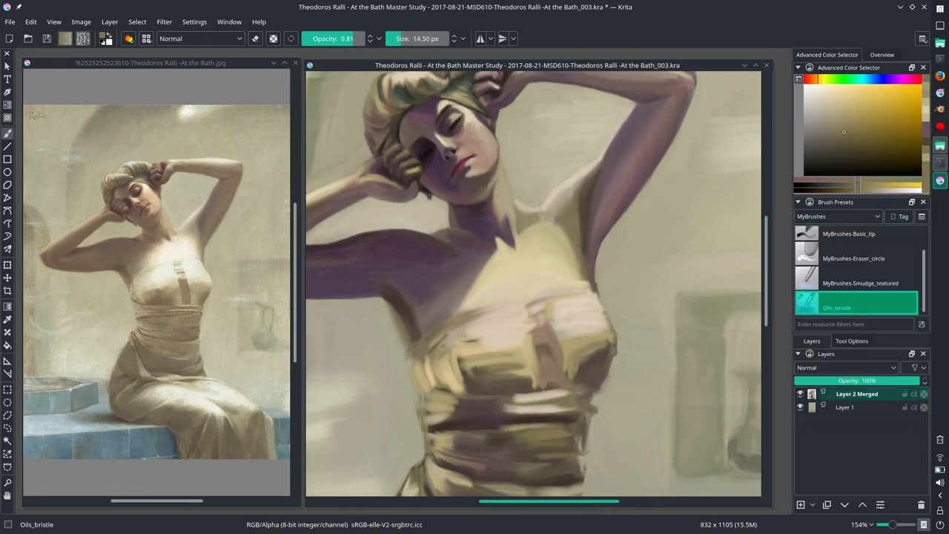
left_click(563, 232, "ctrl")
mouse_move(563, 231)
left_mouse_down()
mouse_move(586, 237)
mouse_move(549, 263)
left_mouse_up()
left_click(542, 258, "ctrl")
left_click(555, 248, "ctrl")
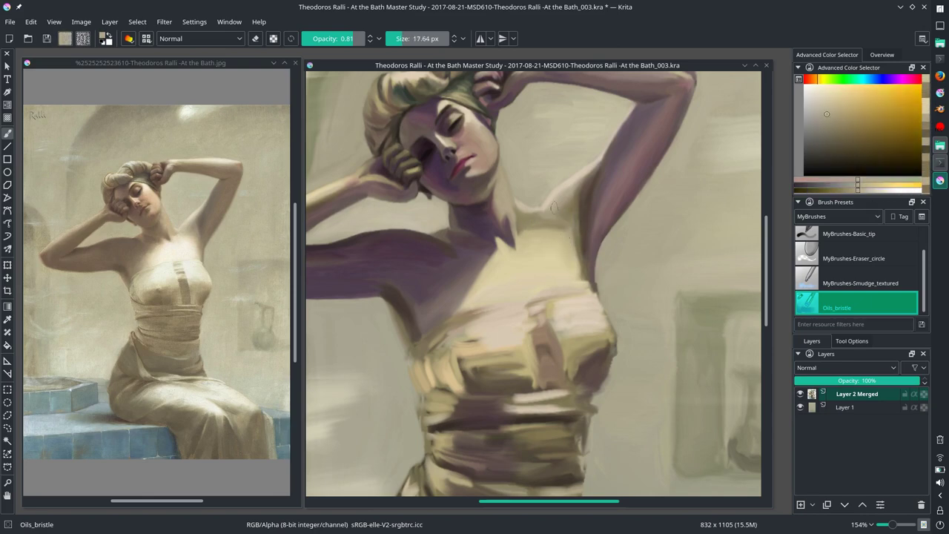
left_click(571, 223, "ctrl")
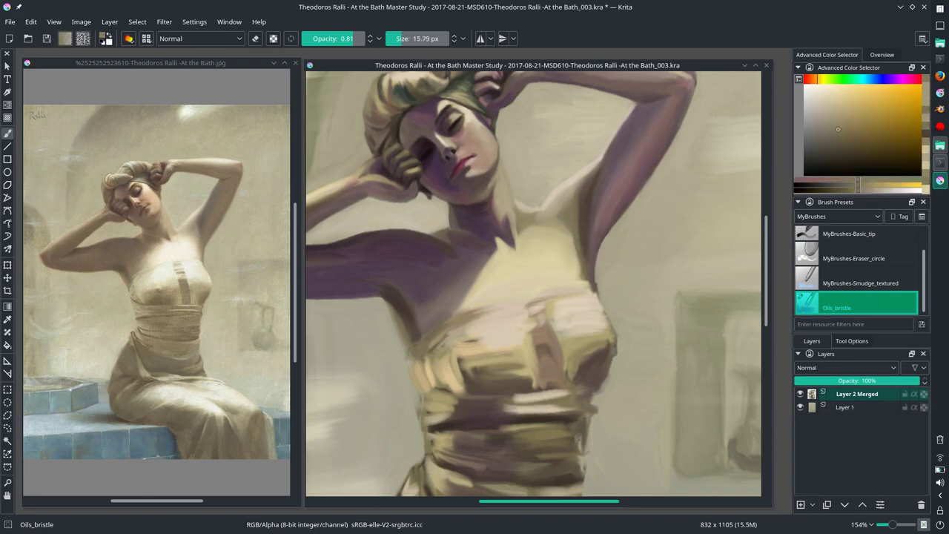
left_click(417, 408, "ctrl")
left_click(407, 326, "ctrl")
Step: Paint darker and yellow tones with a ~10 px brush, then widen it to ~18 px
left_click_drag(427, 326, 406, 326)
left_click(404, 329, "ctrl")
left_click(402, 326, "ctrl")
left_click(386, 317, "ctrl")
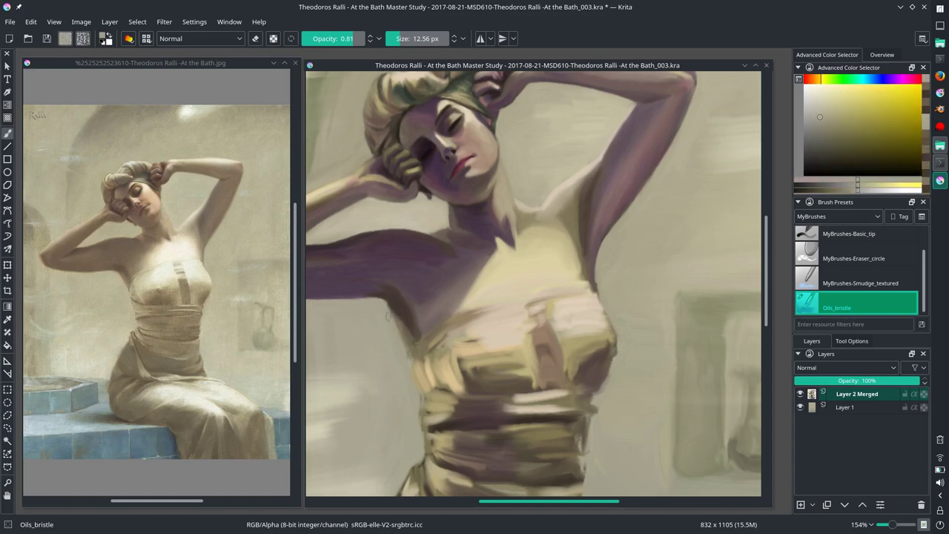
left_click(406, 371, "ctrl")
left_click(419, 289, "ctrl")
left_click_drag(419, 290, 459, 306)
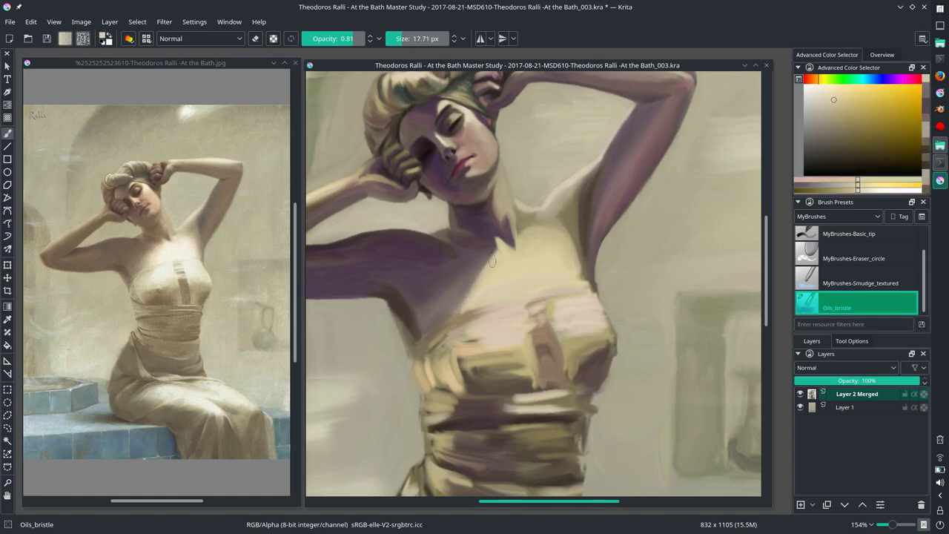
left_click(580, 293, "ctrl")
key("2")
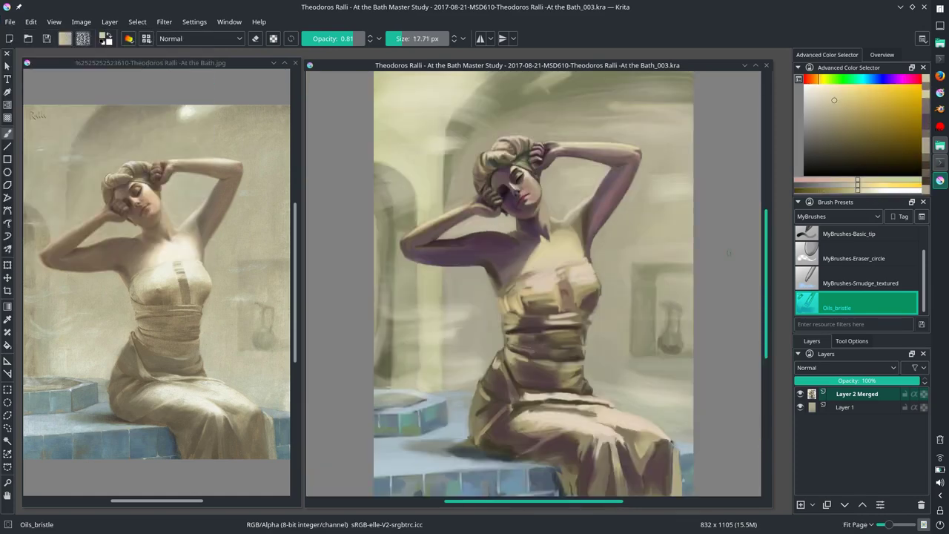
Step: Refine strokes around the head with a ~43 px brush and save the painting
scroll(543, 249, "up", 5)
scroll(533, 164, "down", 2)
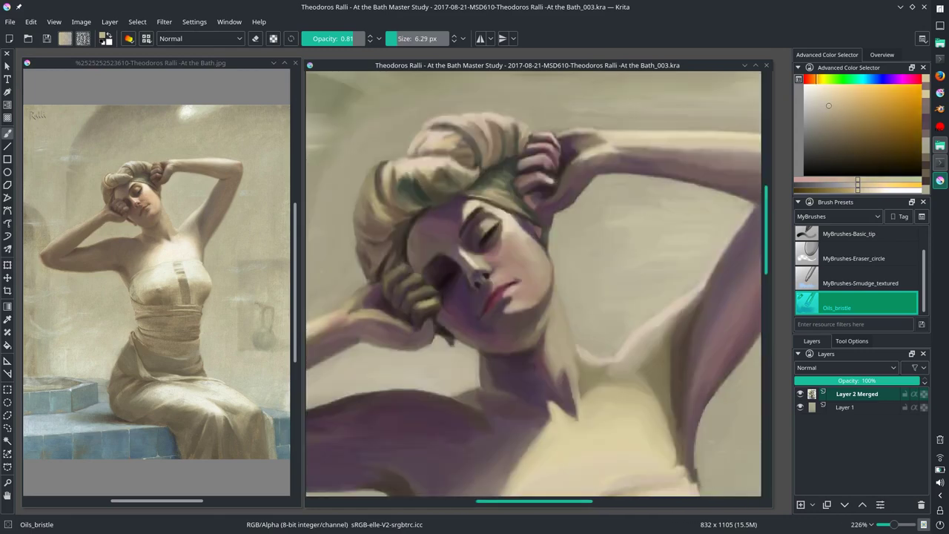
left_click(547, 125, "ctrl")
scroll(625, 223, "down", 2)
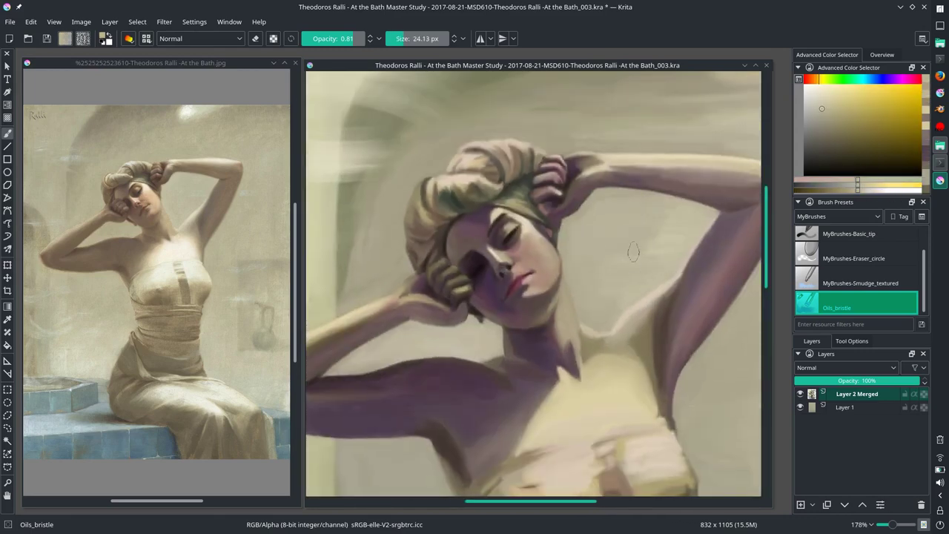
left_click_drag(633, 252, 612, 230)
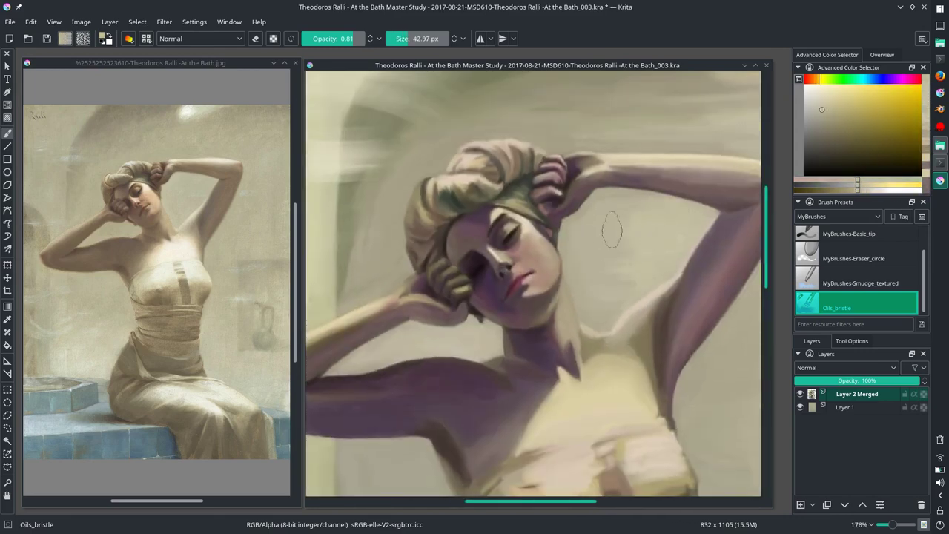
scroll(612, 230, "down", 4)
scroll(602, 221, "up", 3)
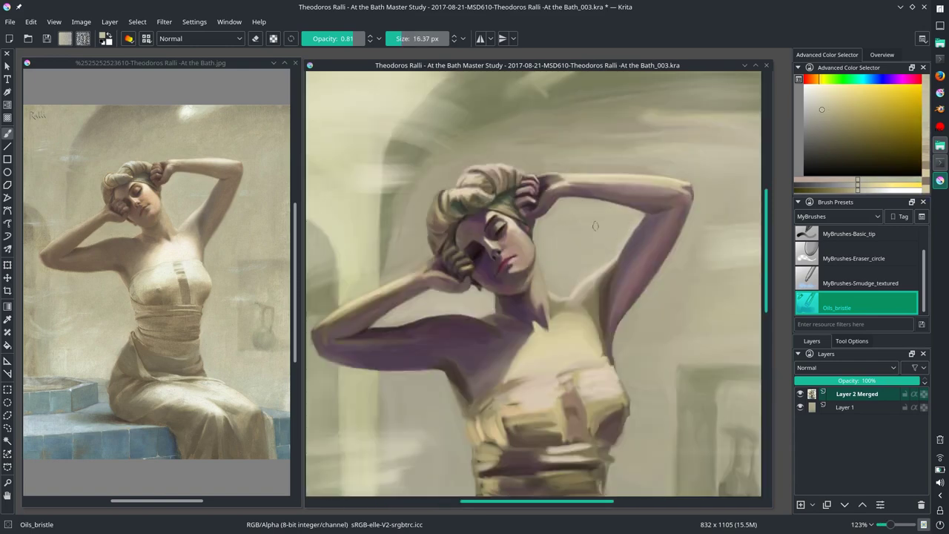
key("ctrl+s")
key("ctrl+shift+0")
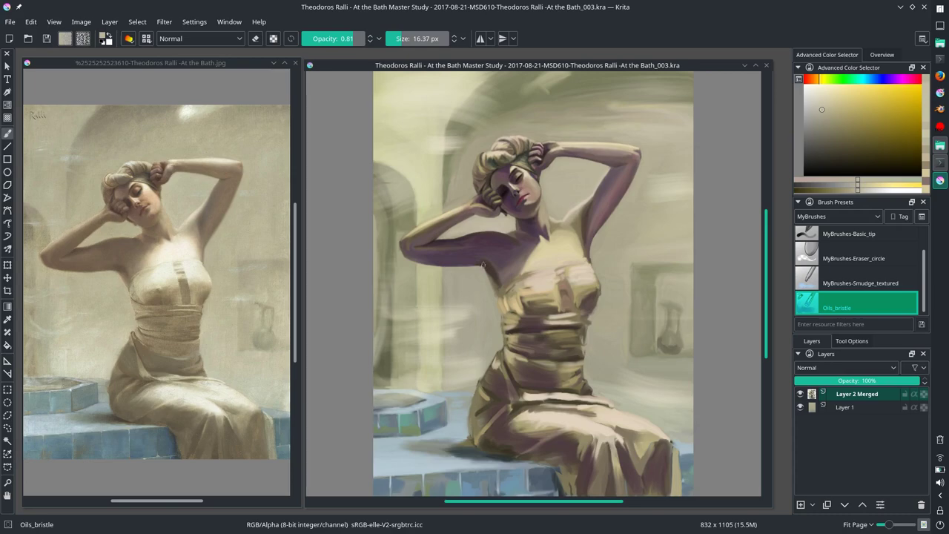
scroll(483, 265, "up", 5)
Step: Paint along the raised arm and blend cream over the upper chest and neckline
left_click_drag(505, 226, 389, 280)
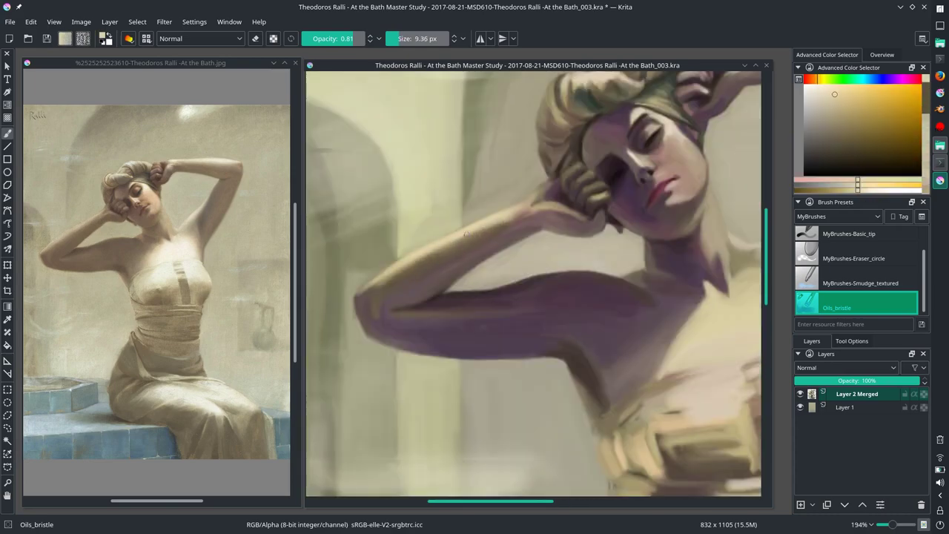
scroll(445, 296, "down", 6)
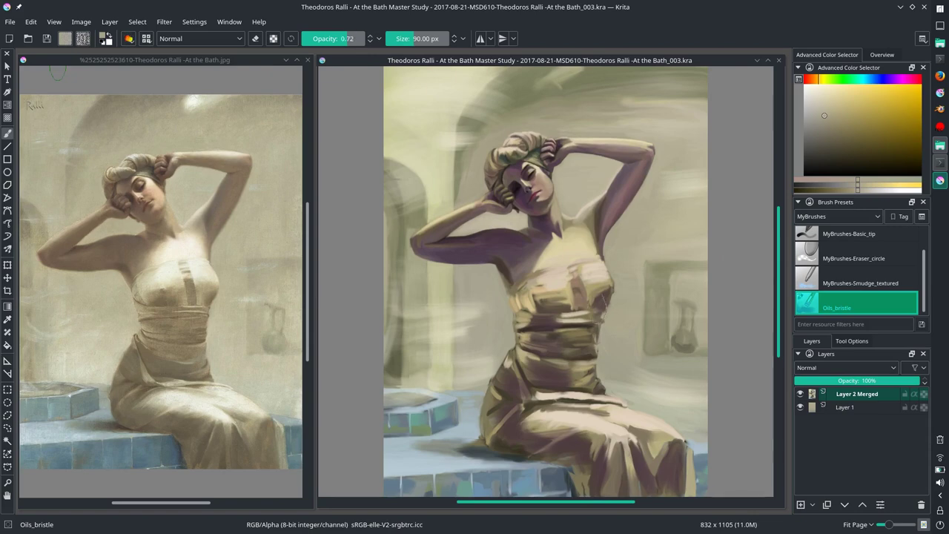
scroll(621, 299, "up", 5)
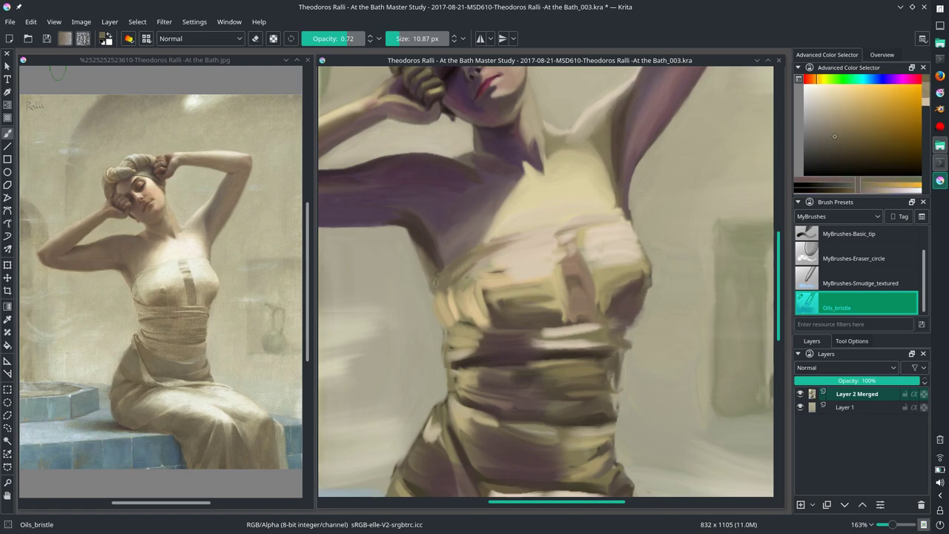
left_click(443, 276, "ctrl")
key("bracketleft")
key("bracketright")
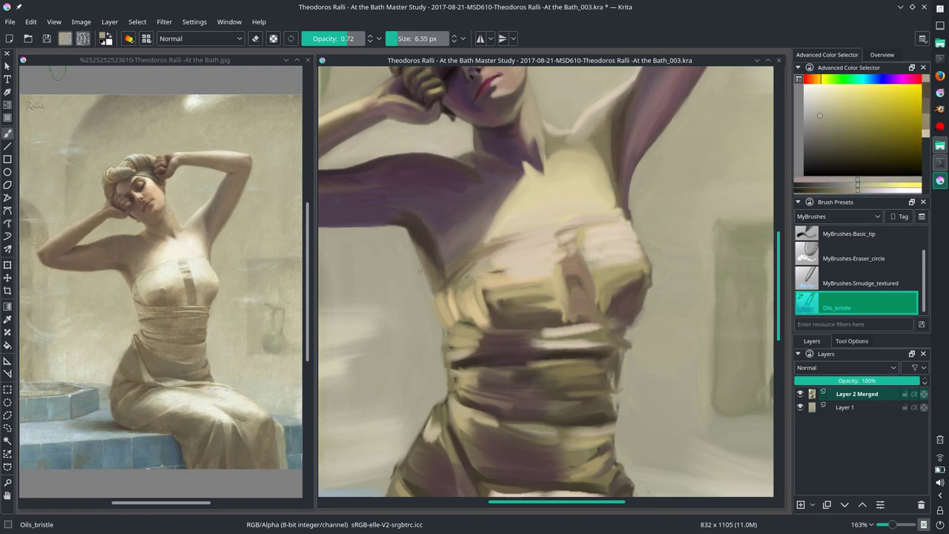
left_click(608, 201, "ctrl")
left_click_drag(608, 202, 530, 168)
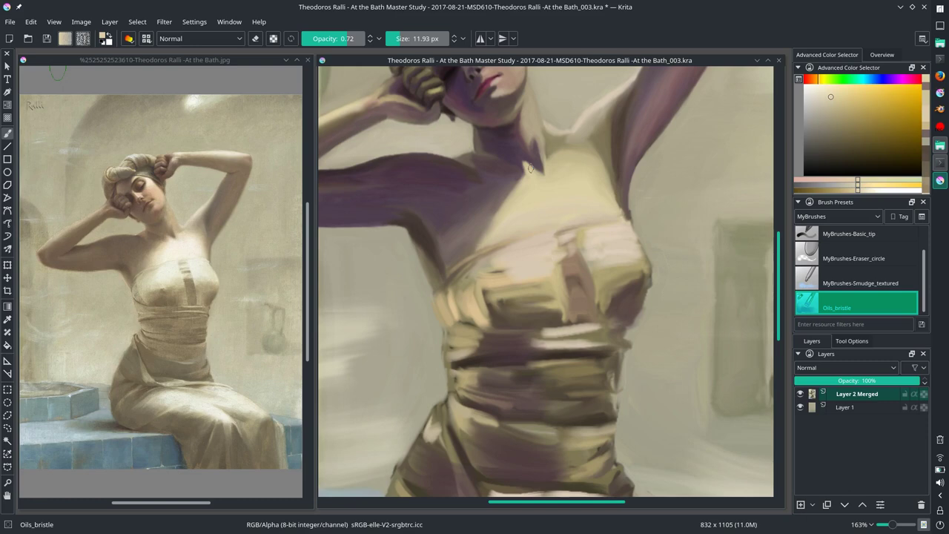
Step: Paint orange-tinted strokes across the chest and work in light yellow from the bodice
left_click(580, 202, "ctrl")
key("bracketright")
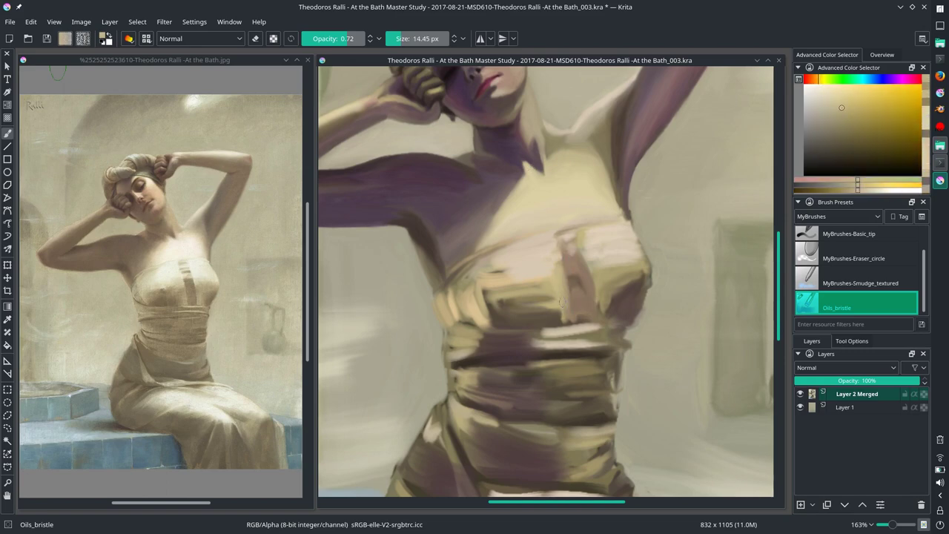
left_click(591, 271, "ctrl")
mouse_move(623, 274)
left_mouse_down()
mouse_move(494, 297)
mouse_move(449, 323)
mouse_move(508, 330)
left_mouse_up()
left_click(482, 311, "ctrl")
key("bracketleft")
key("bracketleft")
key("bracketleft")
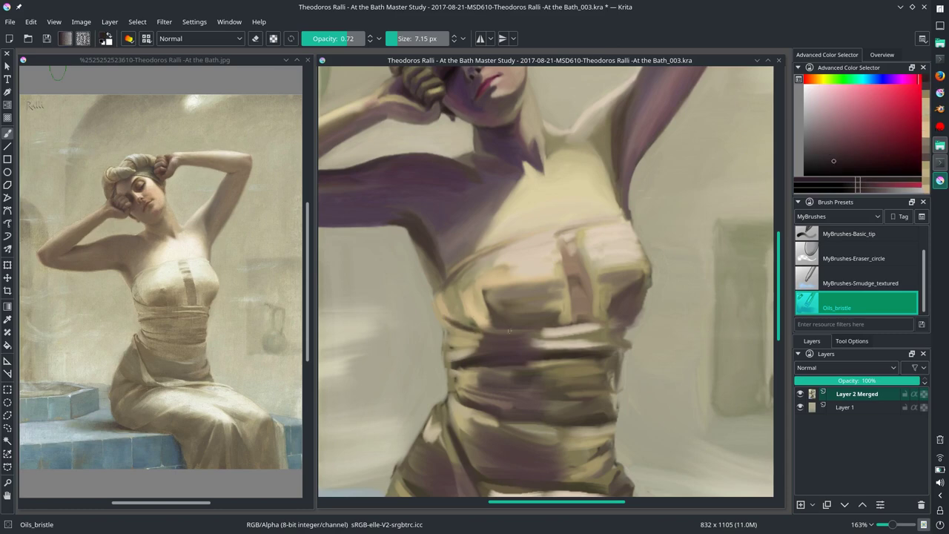
left_click(670, 265, "ctrl")
key("bracketright")
key("bracketright")
left_click(663, 231, "ctrl")
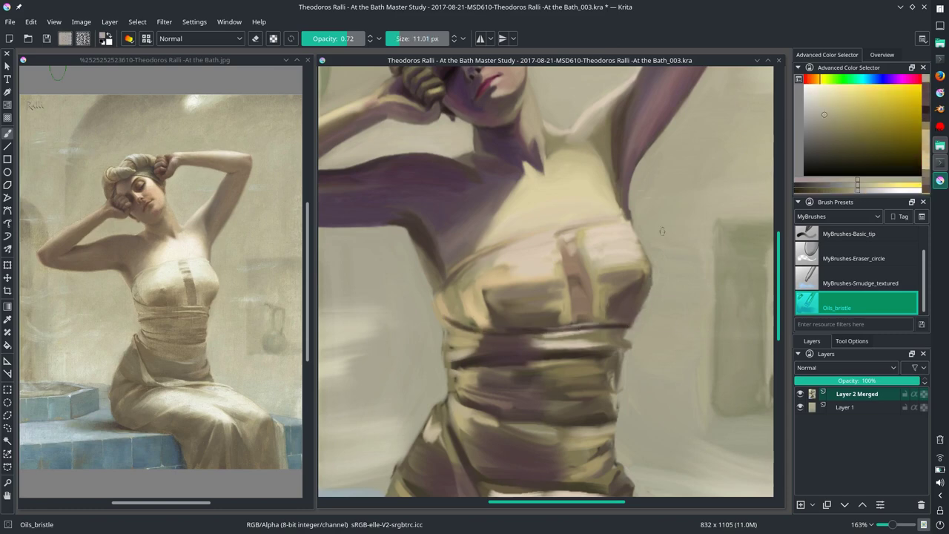
key("bracketleft")
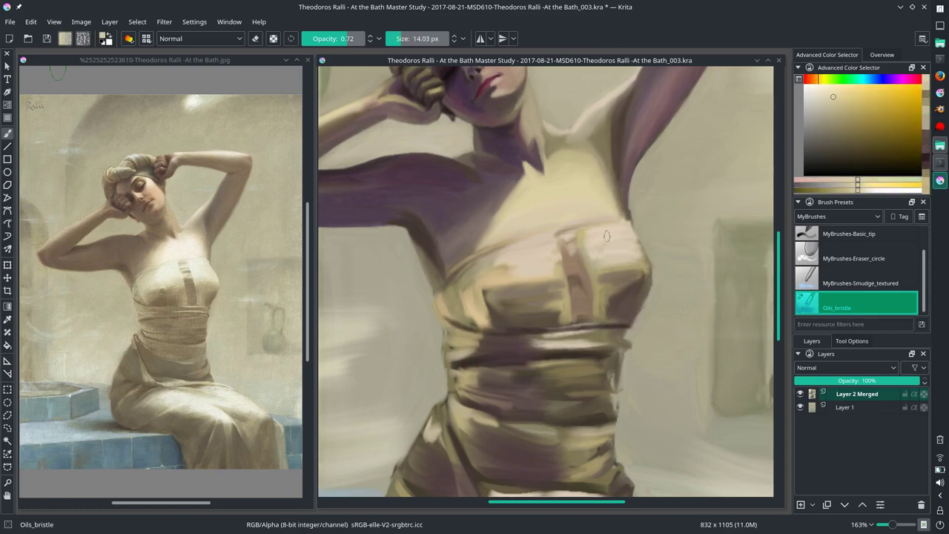
Step: Add light orange, muted orange and light yellow strokes on the bodice
left_click(638, 225, "ctrl")
left_click(563, 206, "ctrl")
key("bracketleft")
key("bracketleft")
key("bracketleft")
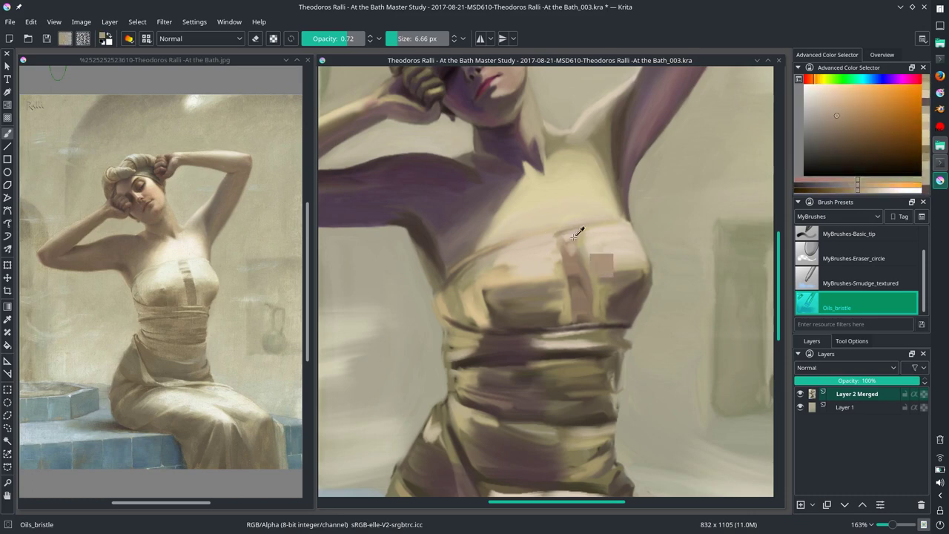
left_click(565, 242, "ctrl")
key("bracketright")
key("bracketright")
left_click_drag(569, 254, 587, 281)
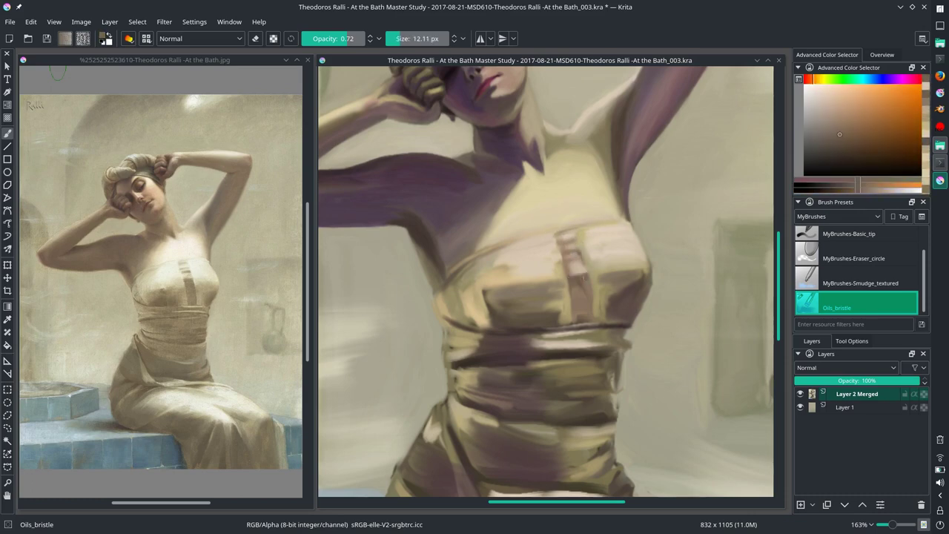
left_click(591, 268, "ctrl")
key("bracketright")
key("bracketright")
key("bracketright")
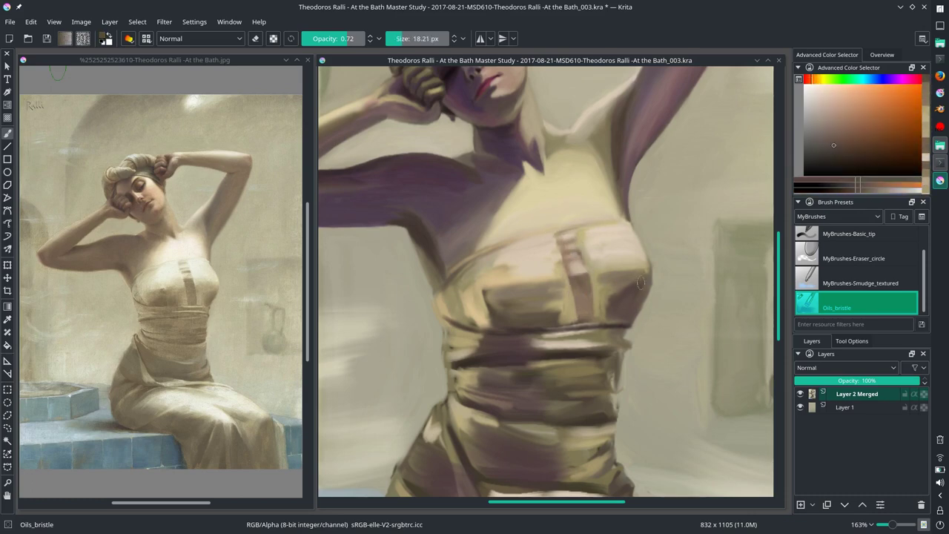
left_click(625, 258, "ctrl")
key("bracketleft")
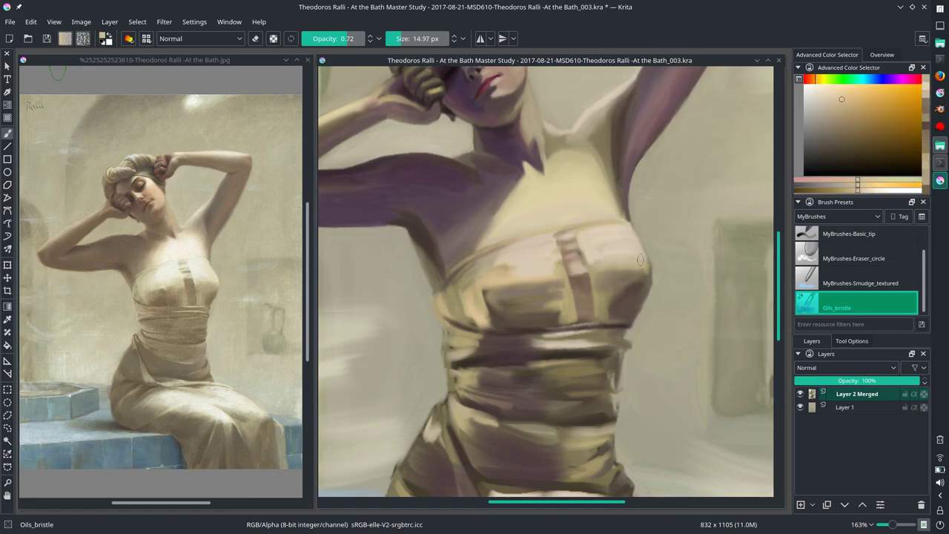
Step: Paint bodice details with a finer brush in dark dress, lighter yellow and orange tones
left_click(833, 146)
left_click(629, 304, "ctrl")
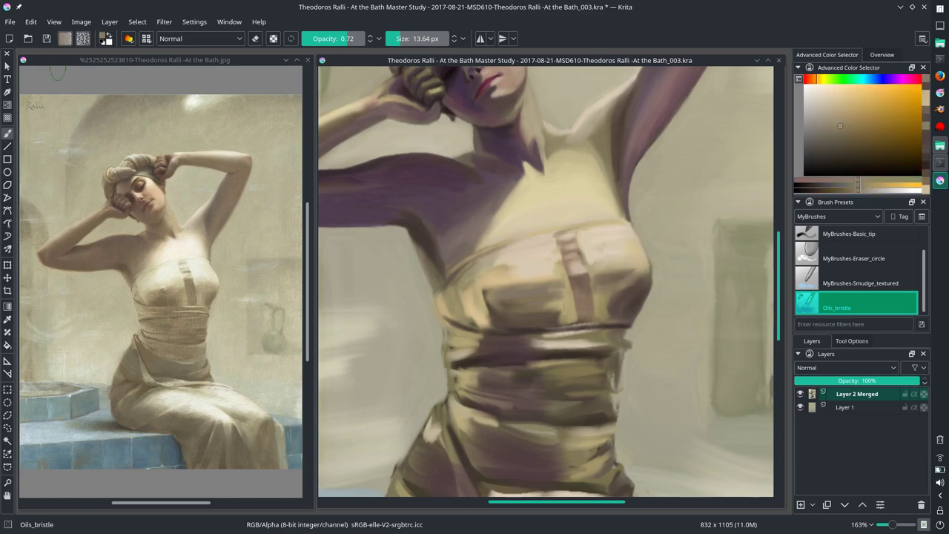
key("bracketleft")
key("bracketleft")
key("bracketleft")
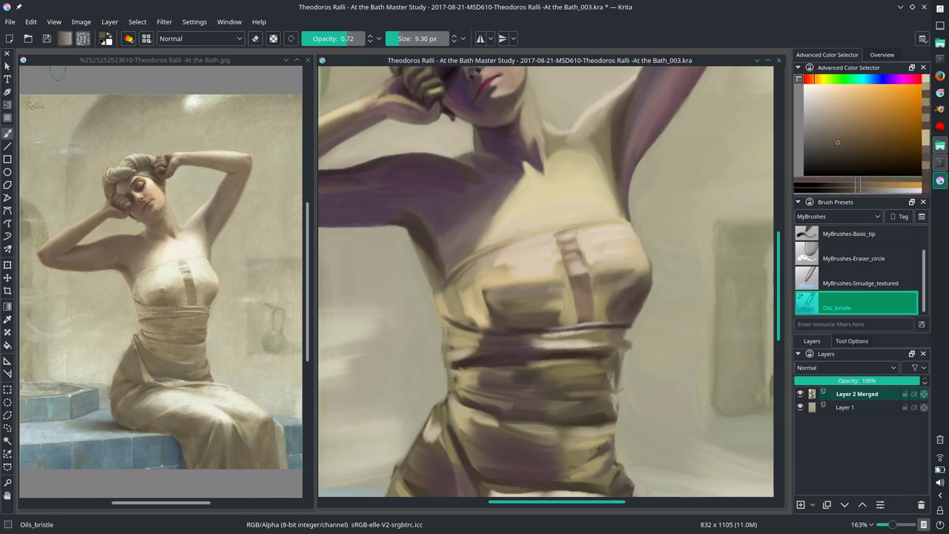
key("bracketleft")
left_click(635, 342, "ctrl")
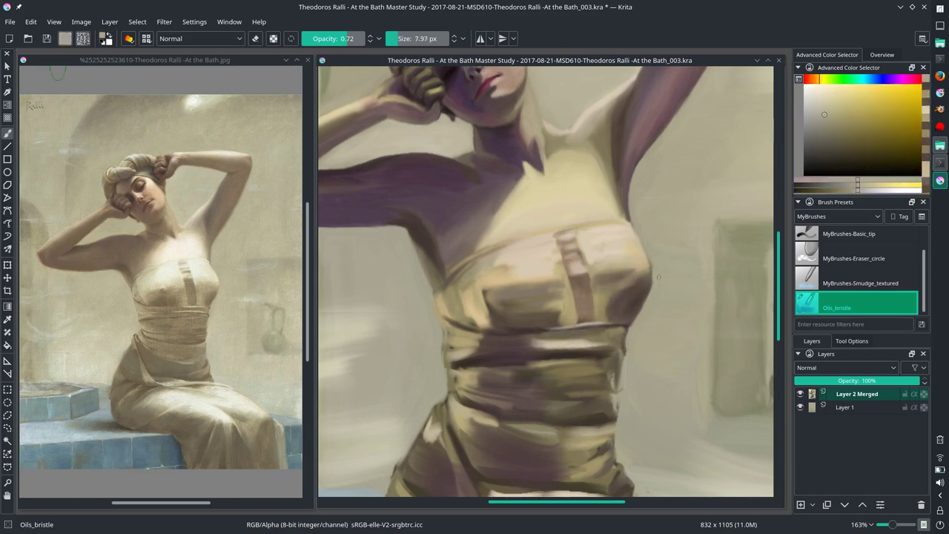
left_click(526, 282, "ctrl")
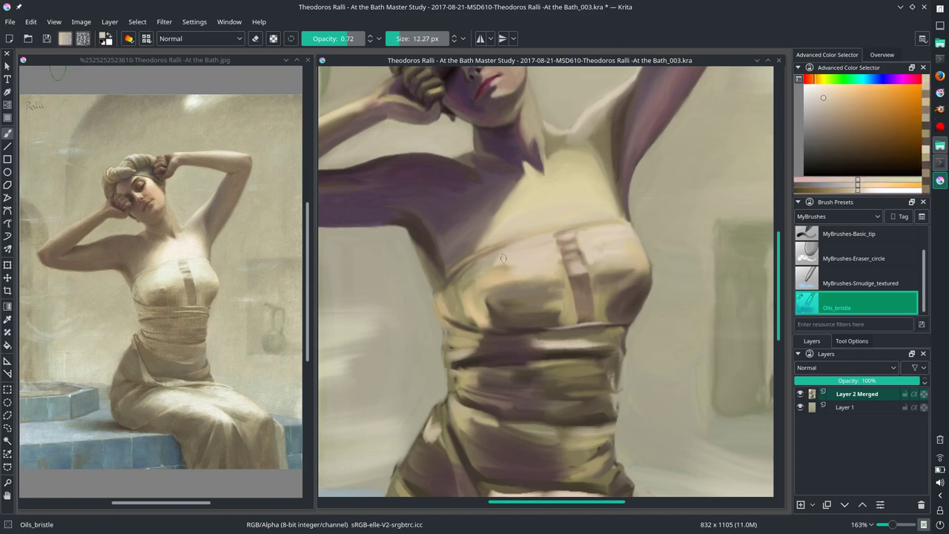
key("bracketright")
Step: Balance light yellow and darker shadow tones on the bodice, then save the painting
left_click(565, 315, "ctrl")
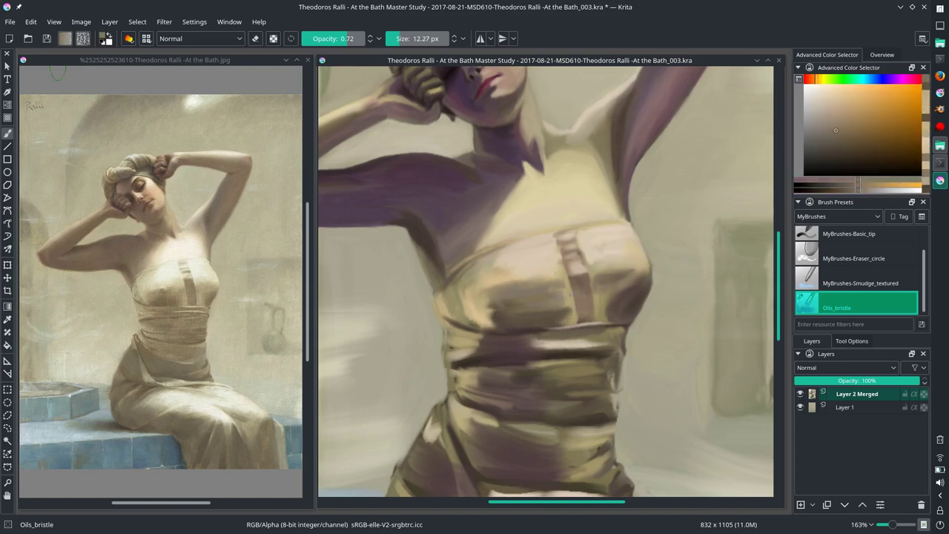
left_click(484, 312, "ctrl")
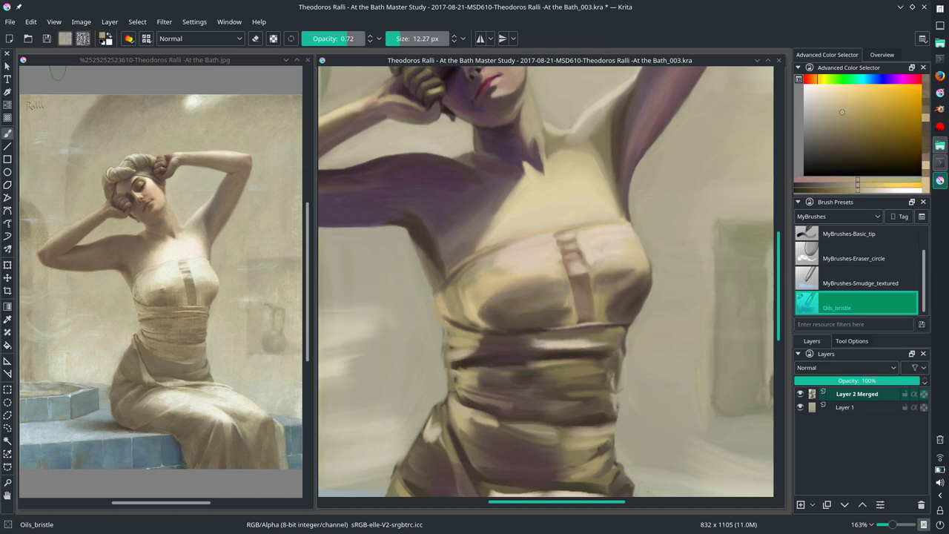
left_click(568, 314, "ctrl")
key("bracketleft")
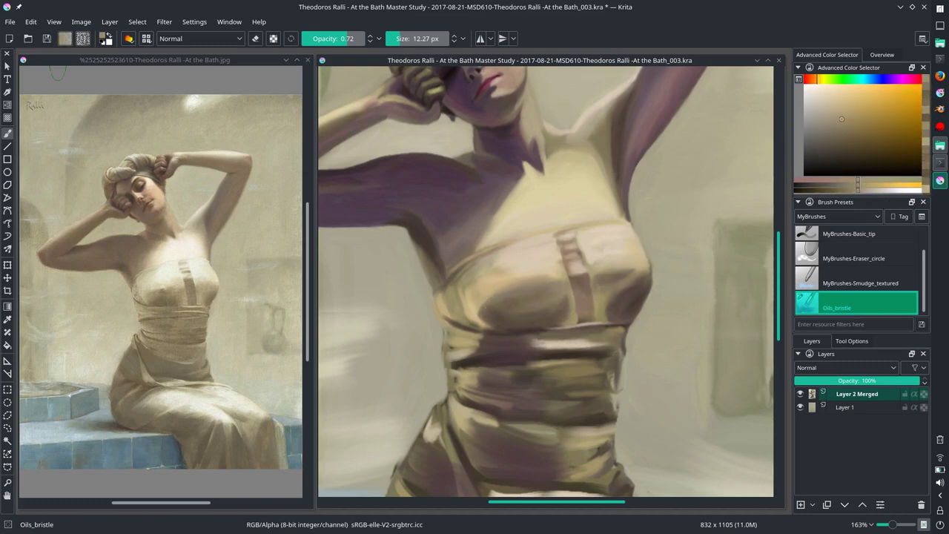
left_click(458, 310, "ctrl")
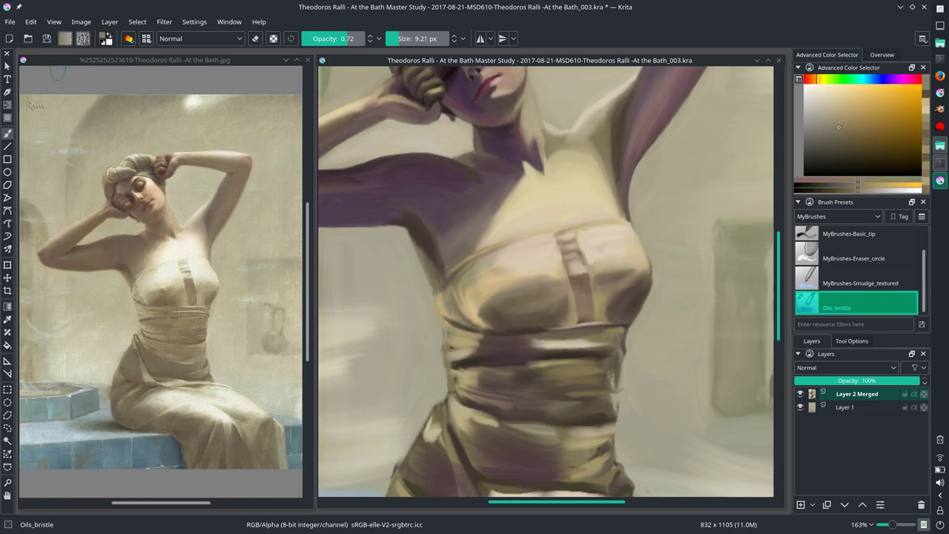
left_click(416, 338, "ctrl")
key("ctrl+s")
key("minus")
key("minus")
key("minus")
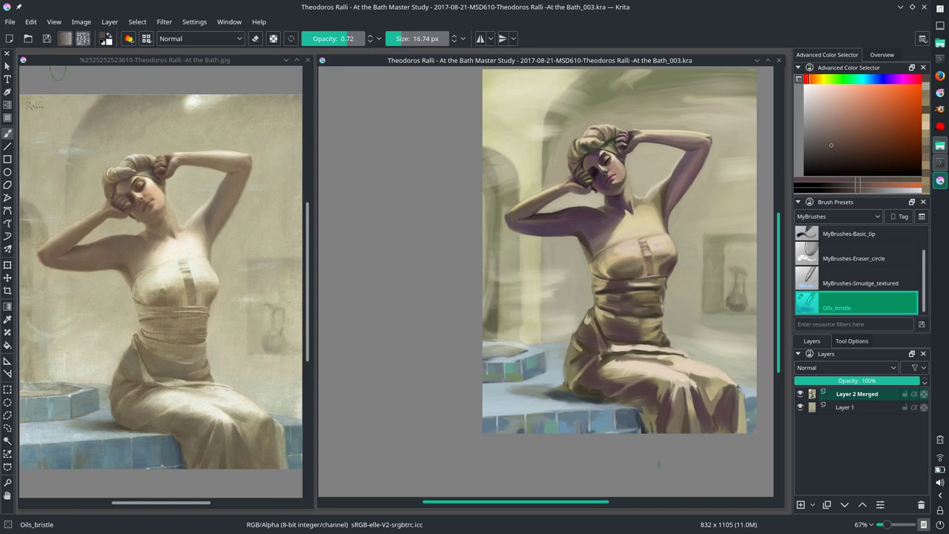
Step: Dab light beige onto the waist sash and shade it with dark red-brown
scroll(649, 278, "up", 5)
left_click(838, 144)
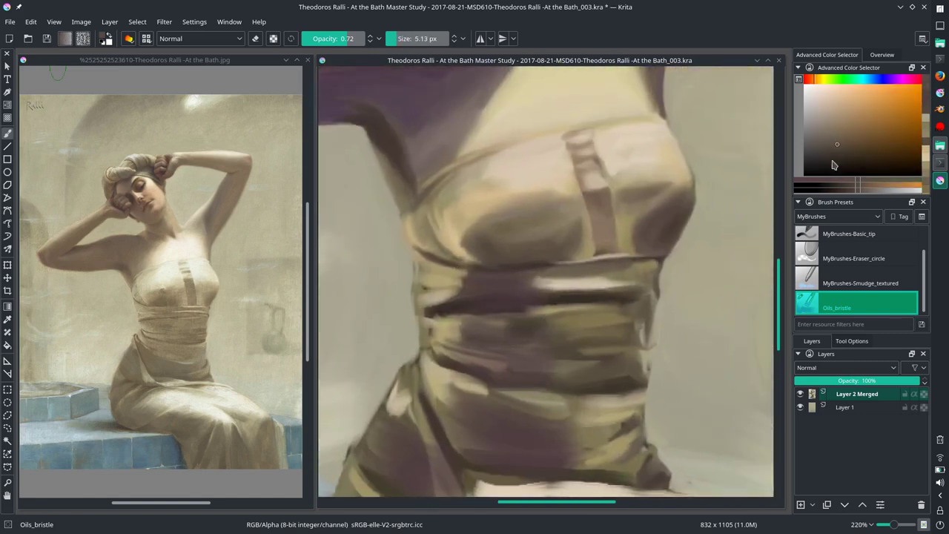
left_click(460, 267, "ctrl")
left_click(468, 304)
left_click(434, 309)
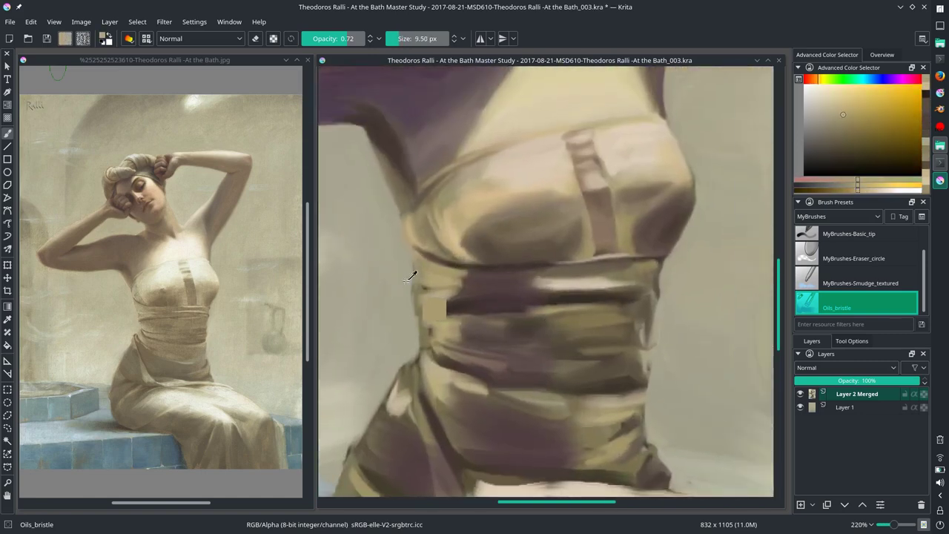
left_click(411, 277, "ctrl")
left_click_drag(427, 303, 443, 315)
left_click(480, 274, "ctrl")
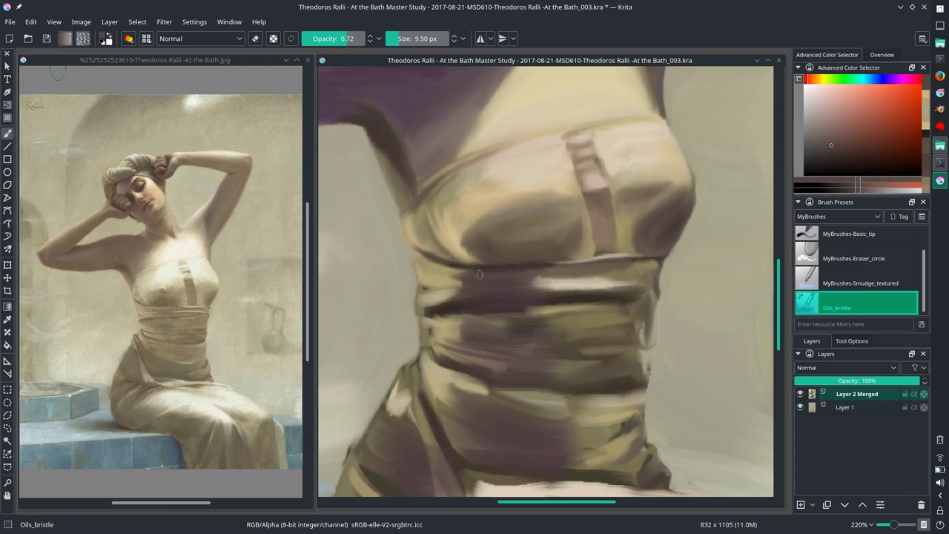
Step: Add strokes to the sash's right side, a thin dark fold line and a light upper edge
left_click(620, 282, "ctrl")
left_click_drag(549, 305, 626, 304)
left_click(602, 294, "ctrl")
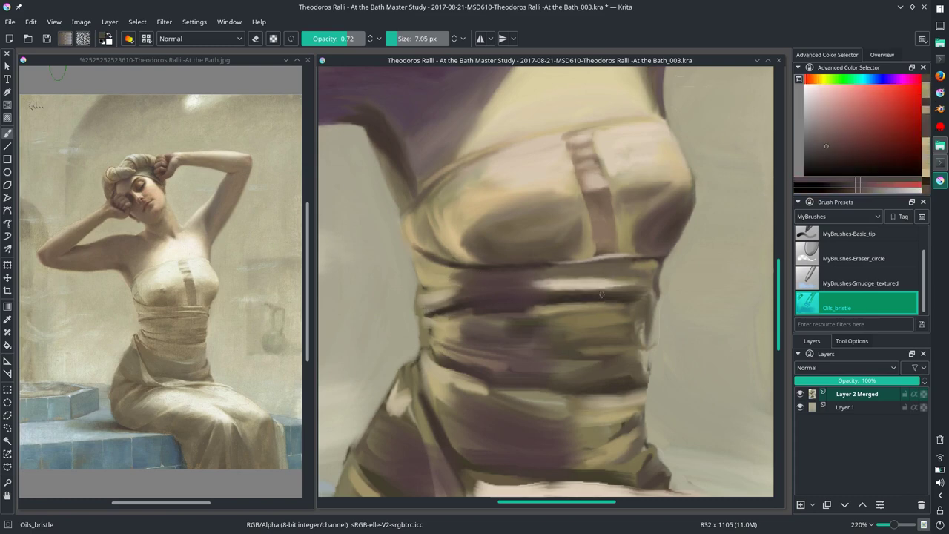
left_click(445, 278, "ctrl")
left_click(452, 316, "ctrl")
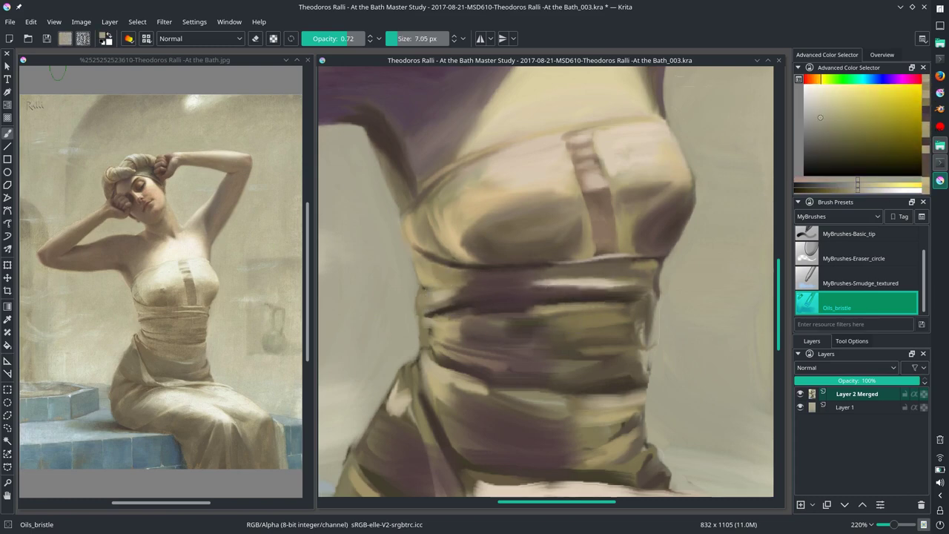
left_click(453, 295, "ctrl")
left_click_drag(447, 296, 485, 295)
left_click(531, 283, "ctrl")
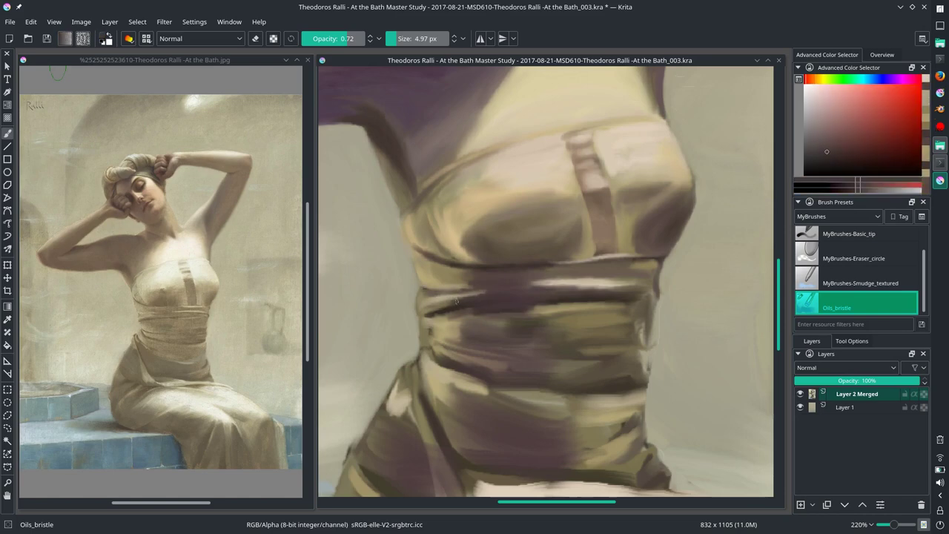
left_click_drag(531, 283, 583, 288)
Step: Finish the sash folds with cream, tan, dark reddish-brown and yellow-cream touches
left_click(601, 278, "ctrl")
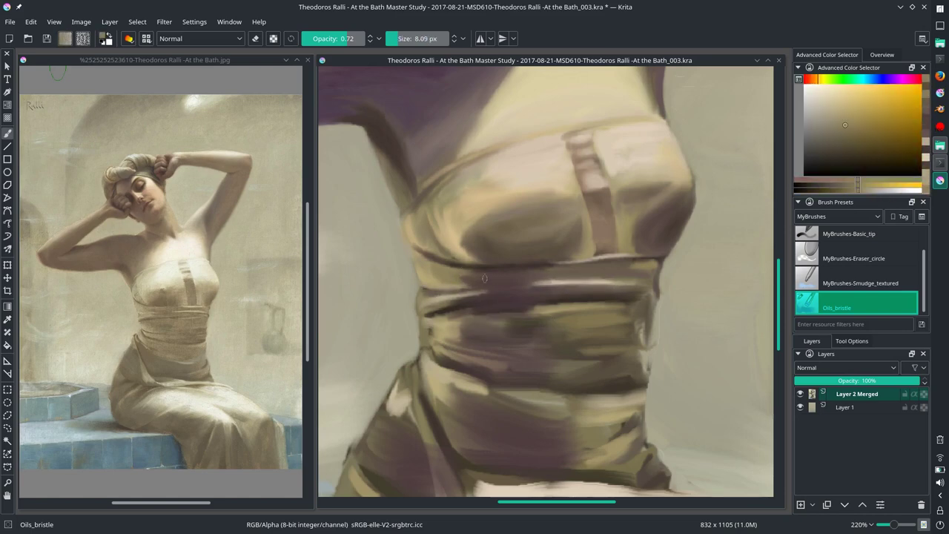
left_click(464, 304, "ctrl")
left_click(492, 306, "ctrl")
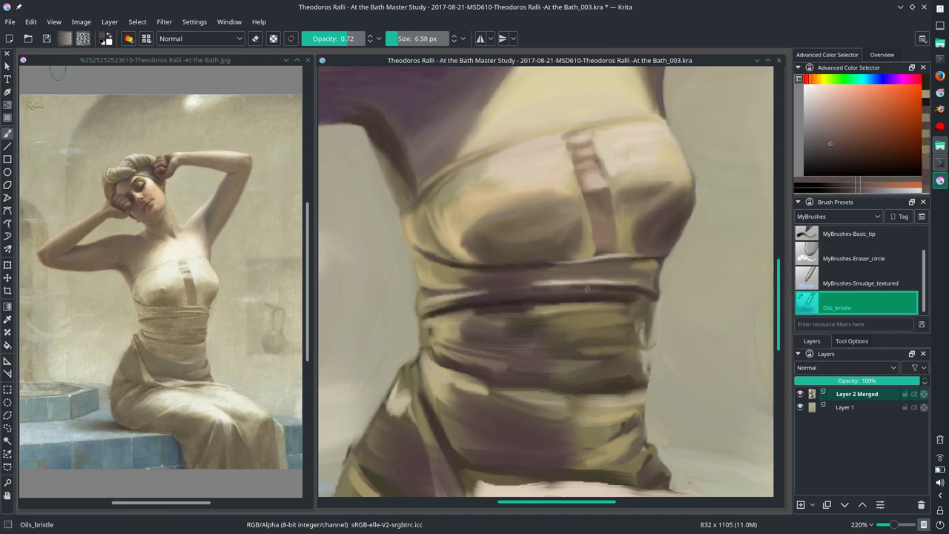
left_click(635, 143, "ctrl")
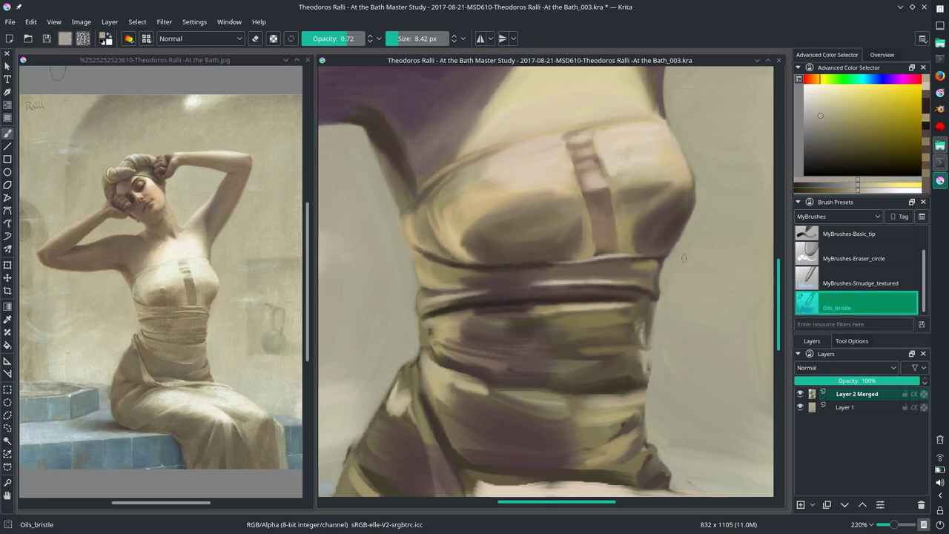
left_click(644, 336, "ctrl")
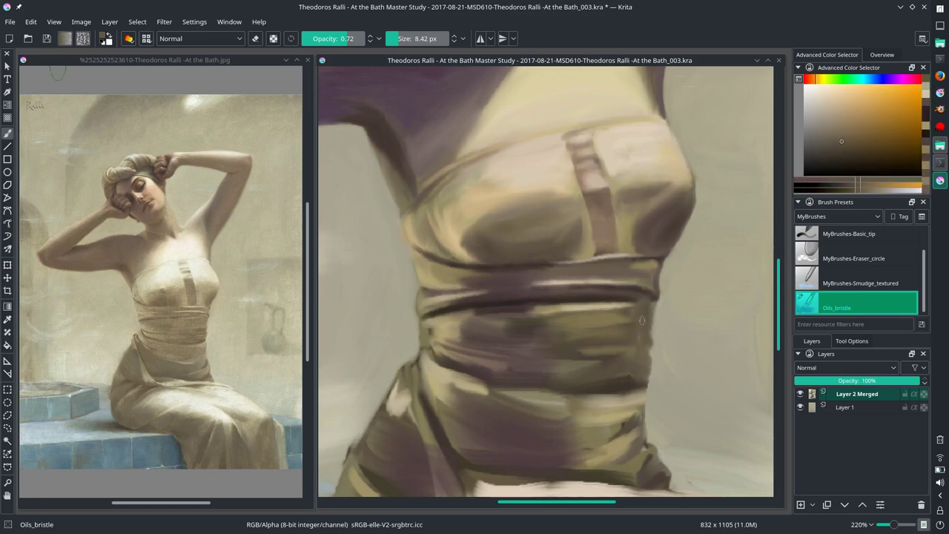
left_click(430, 347, "ctrl")
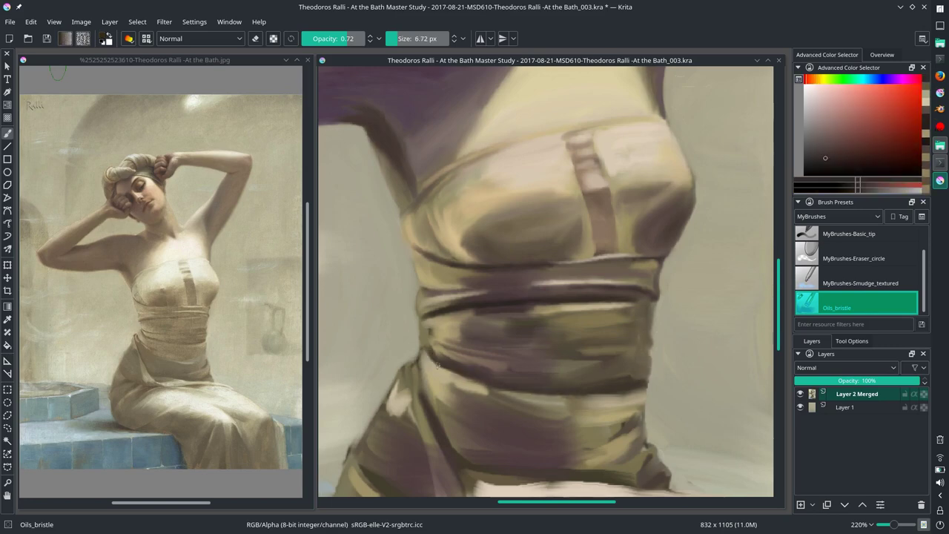
left_click(488, 359, "ctrl")
key("minus")
key("minus")
key("minus")
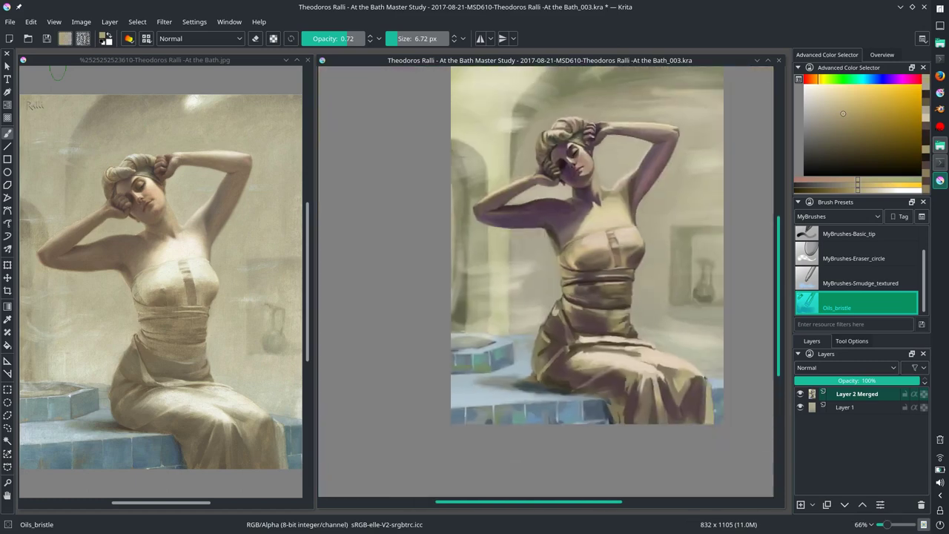
Step: Save the study and sample yellow, dark orange, cream, grey and brownish-red tones from the bodice
key("ctrl+s")
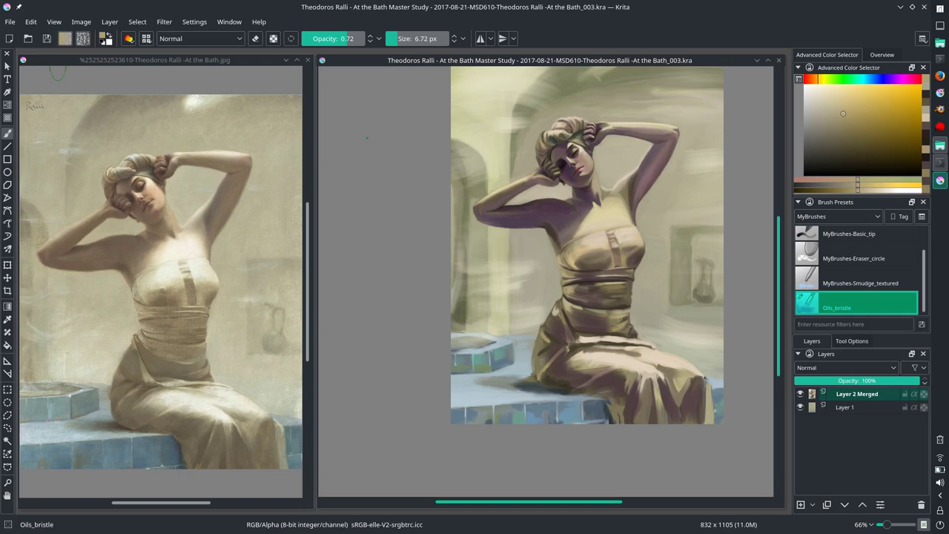
scroll(634, 278, "up", 3)
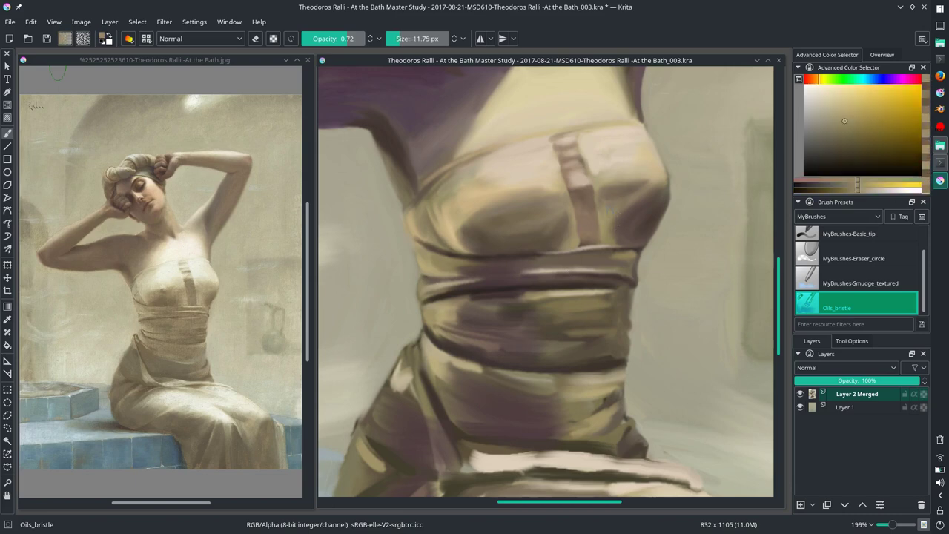
left_click(627, 238, "ctrl")
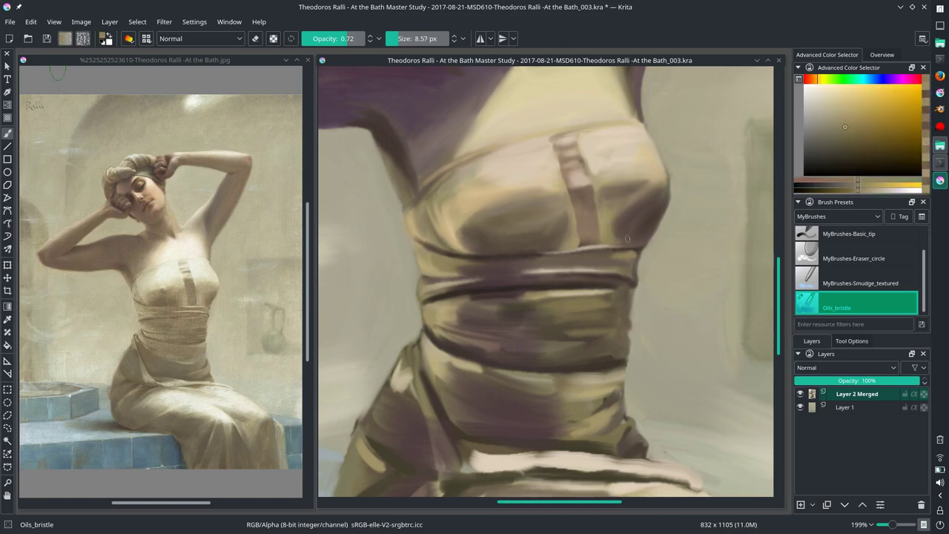
left_click(591, 261, "ctrl")
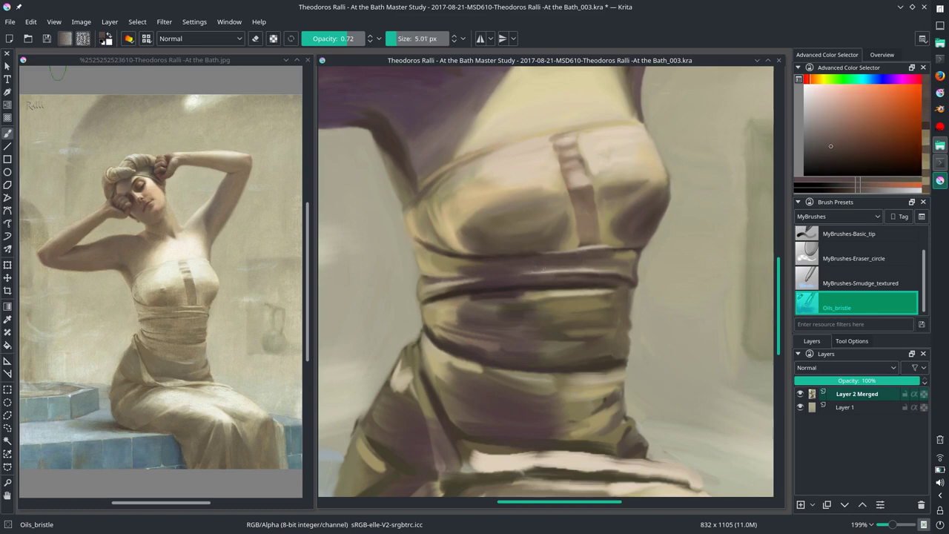
left_click(552, 267, "ctrl")
left_click(632, 299, "ctrl")
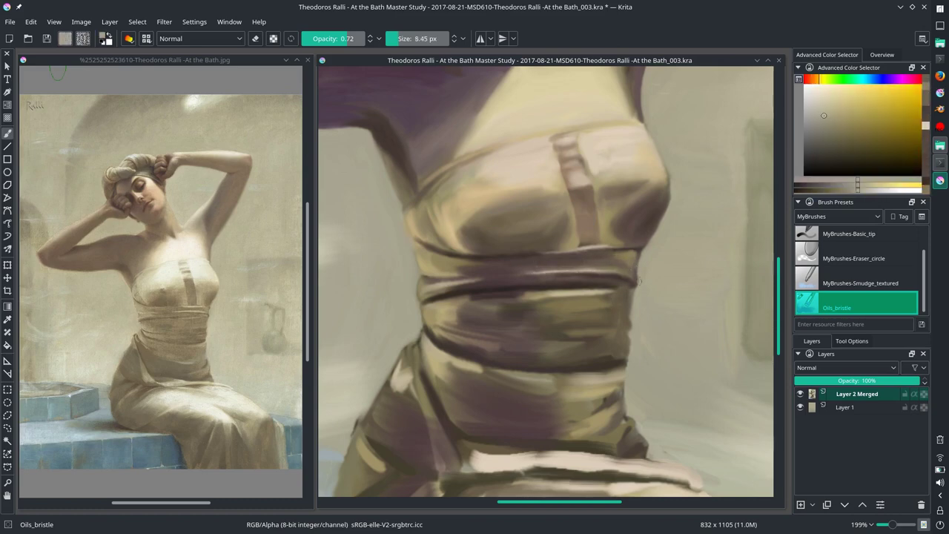
left_click(458, 303, "ctrl")
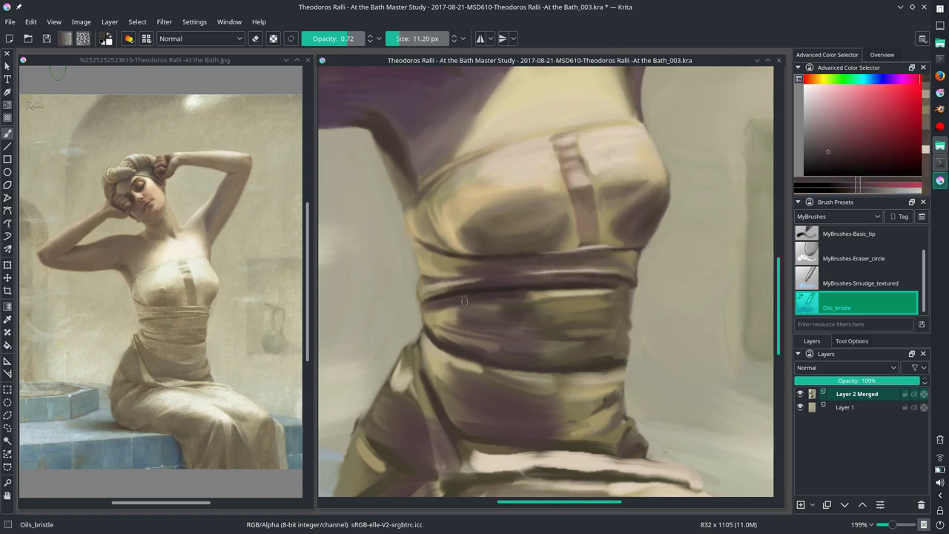
Step: Sample dark red, brown-orange and dark gold tones from the sash folds
left_click(440, 336, "ctrl")
left_click(466, 343, "ctrl")
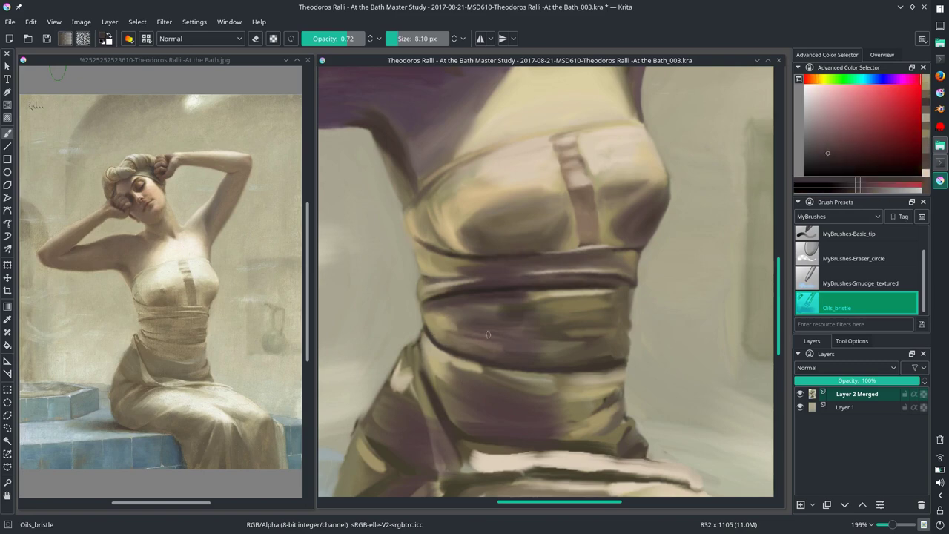
left_click(475, 339, "ctrl")
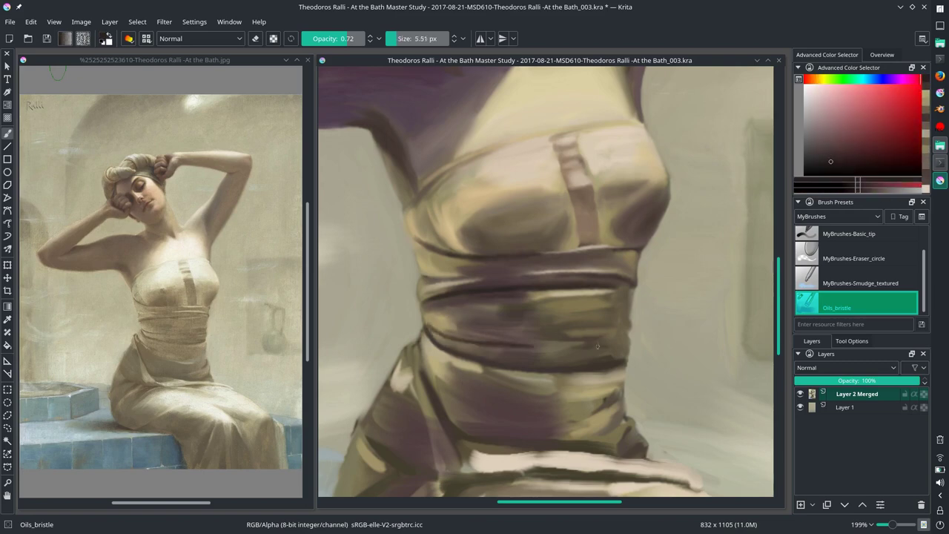
left_click(549, 336, "ctrl")
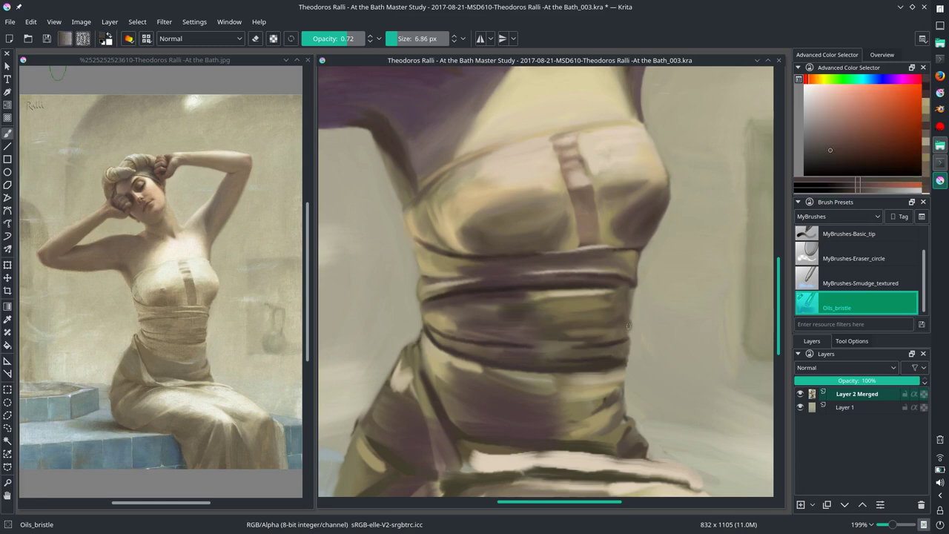
left_click(616, 325, "ctrl")
left_click(482, 304, "ctrl")
left_click(571, 307, "ctrl")
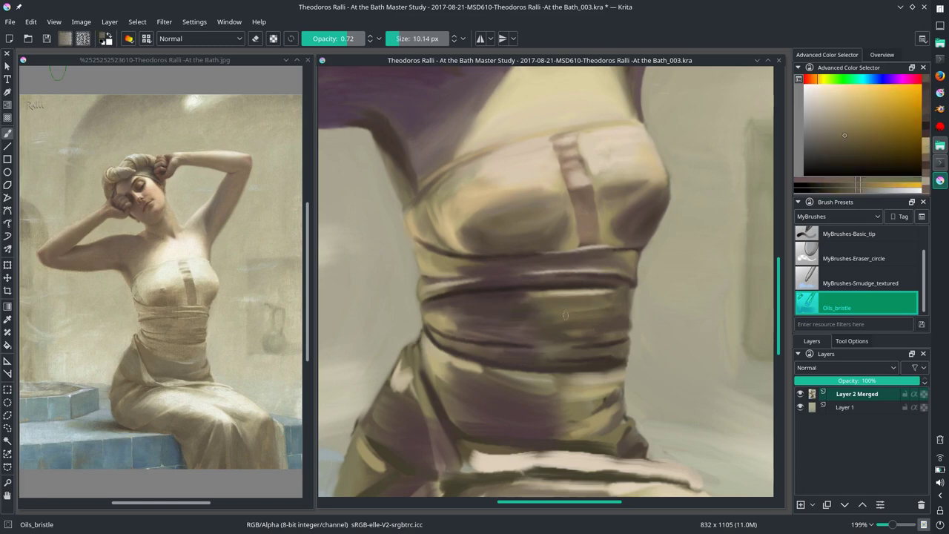
left_click(516, 327, "ctrl")
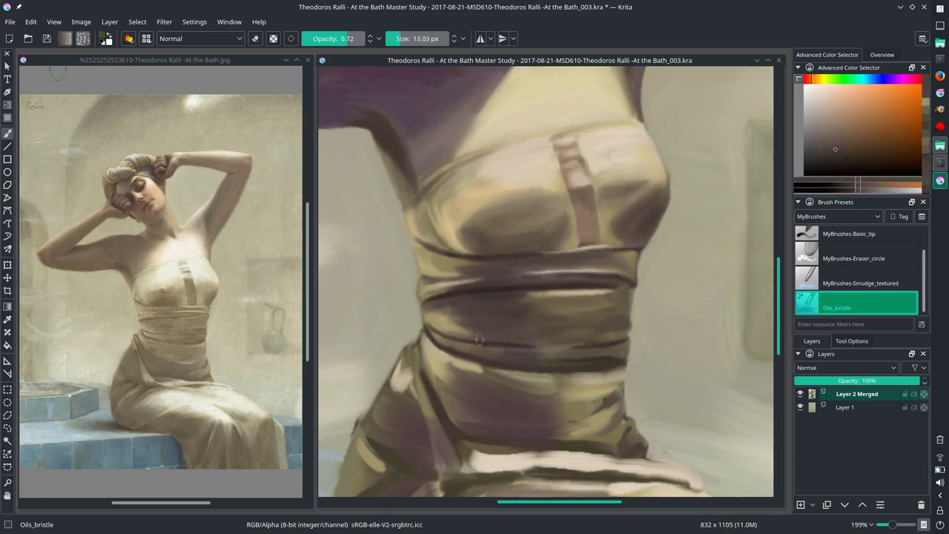
Step: Dab brown-orange paint onto the waistband folds
left_click(821, 181)
left_click(577, 346, "ctrl")
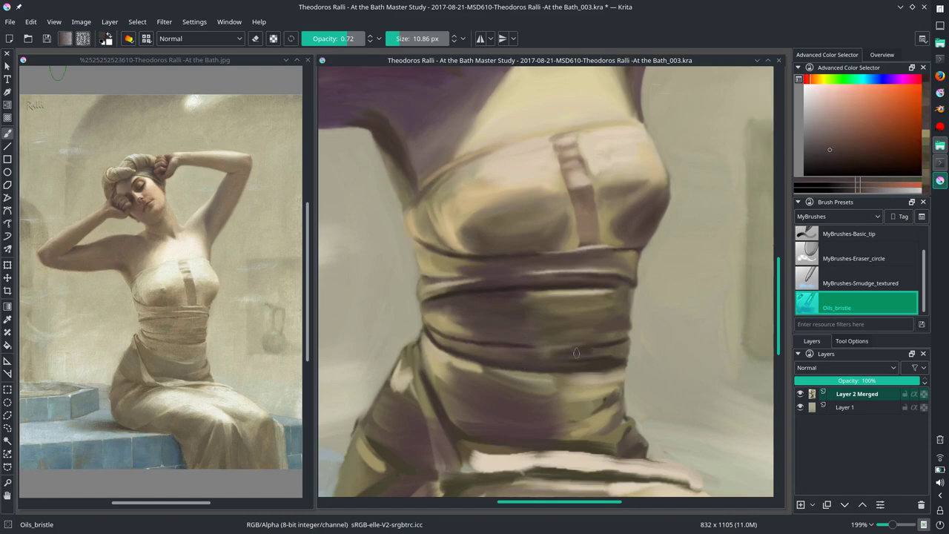
left_click(622, 322, "ctrl")
left_click(459, 347, "ctrl")
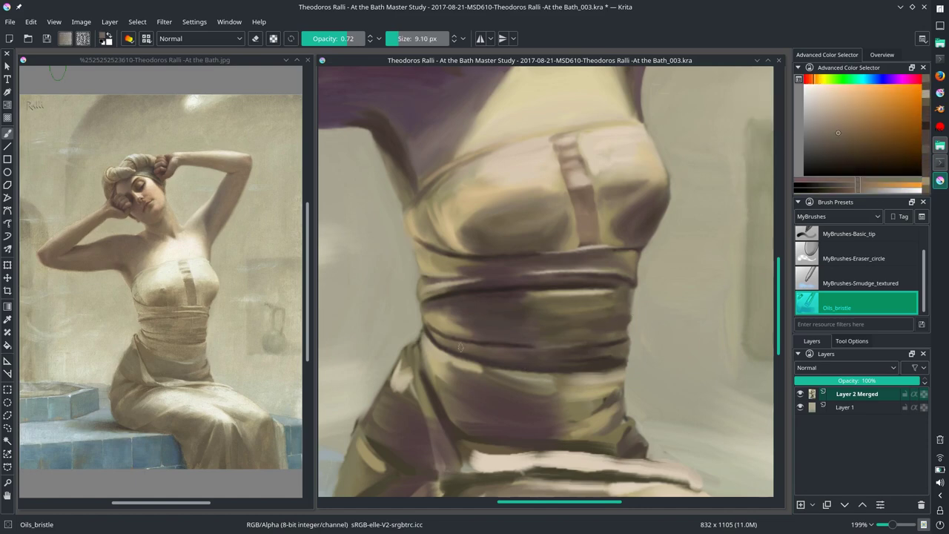
left_click(575, 288, "ctrl")
Step: Add light yellow-olive highlights to the waistband, then fit the whole painting in view
left_click(558, 290, "ctrl")
left_click(549, 203, "ctrl")
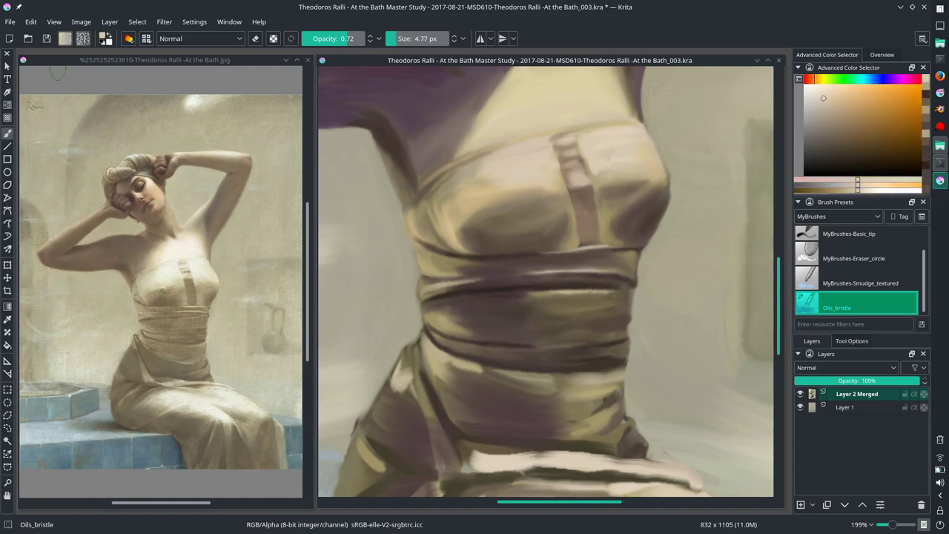
left_click(585, 292, "ctrl")
left_click(607, 329, "ctrl")
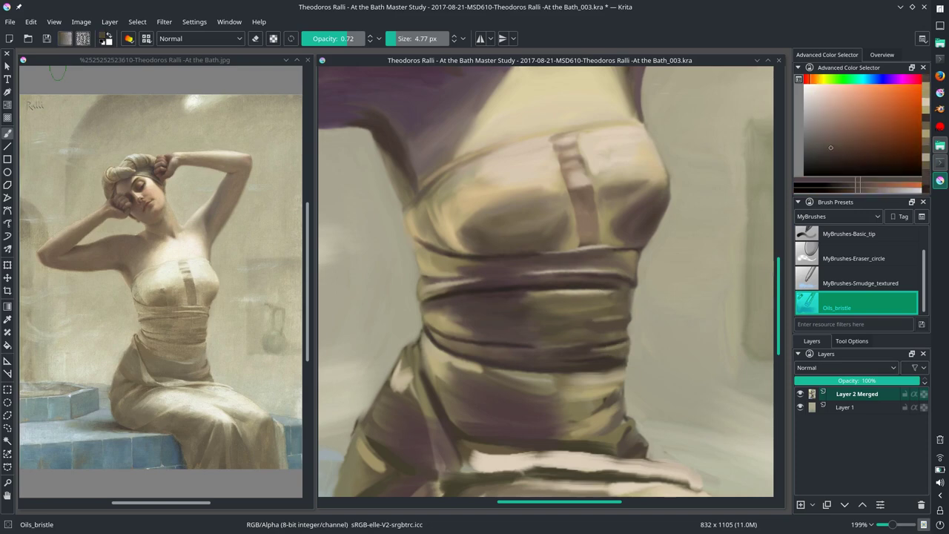
left_click(601, 349, "ctrl")
left_click(434, 324, "ctrl")
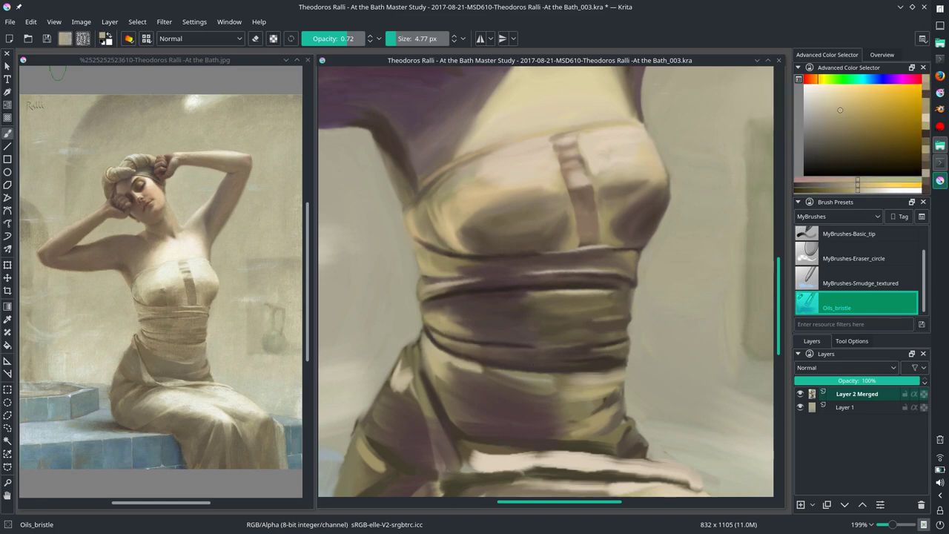
left_click(635, 107, "ctrl")
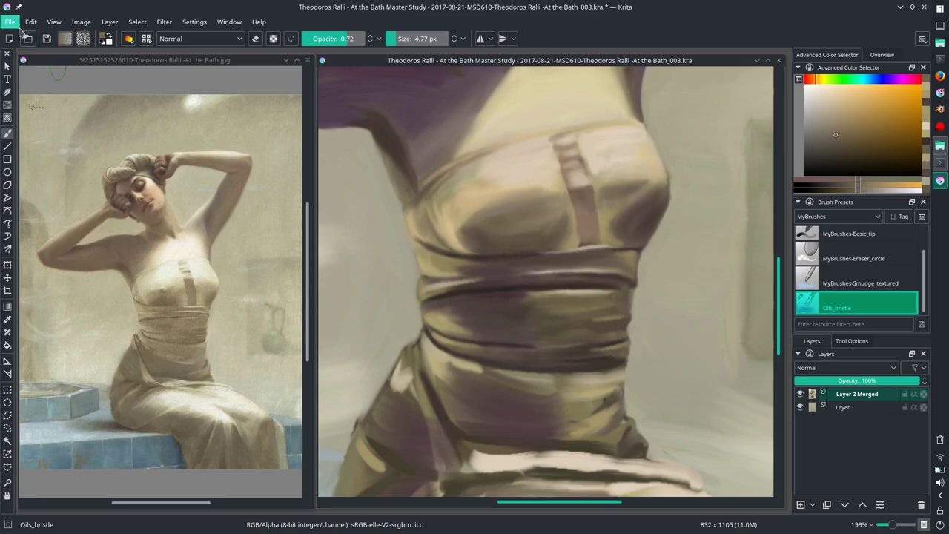
key("2")
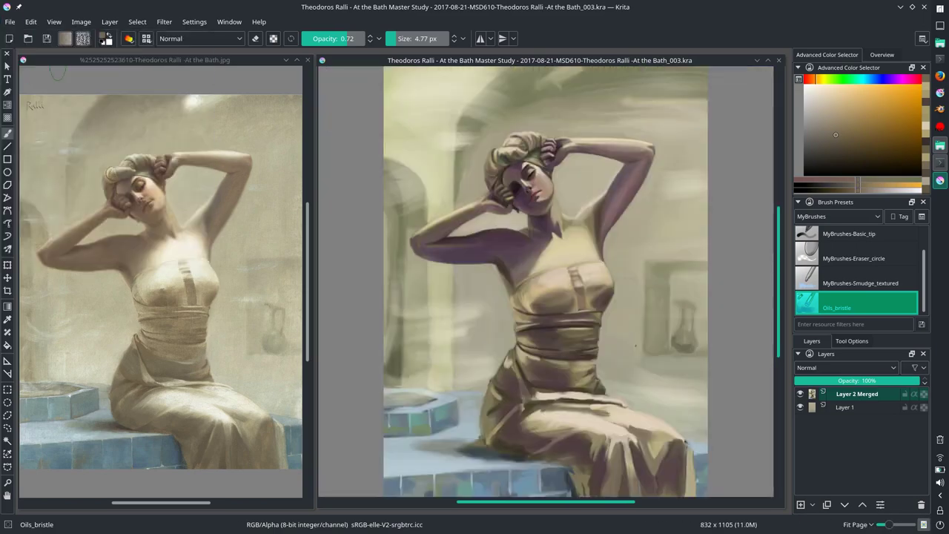
Step: Zoom in and dab lighter paint on the chest below the neckline
left_click_drag(563, 320, 541, 271)
left_click(556, 300, "ctrl")
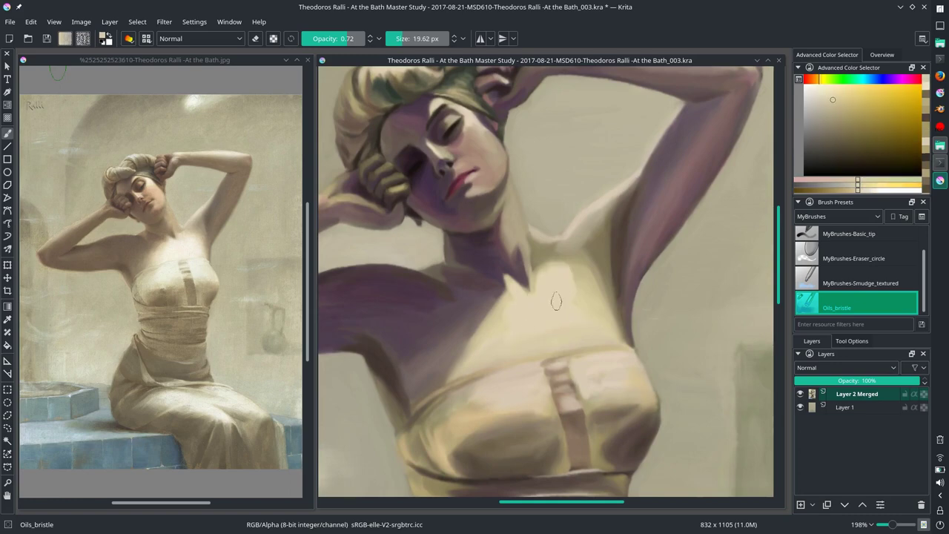
left_click_drag(556, 304, 519, 312)
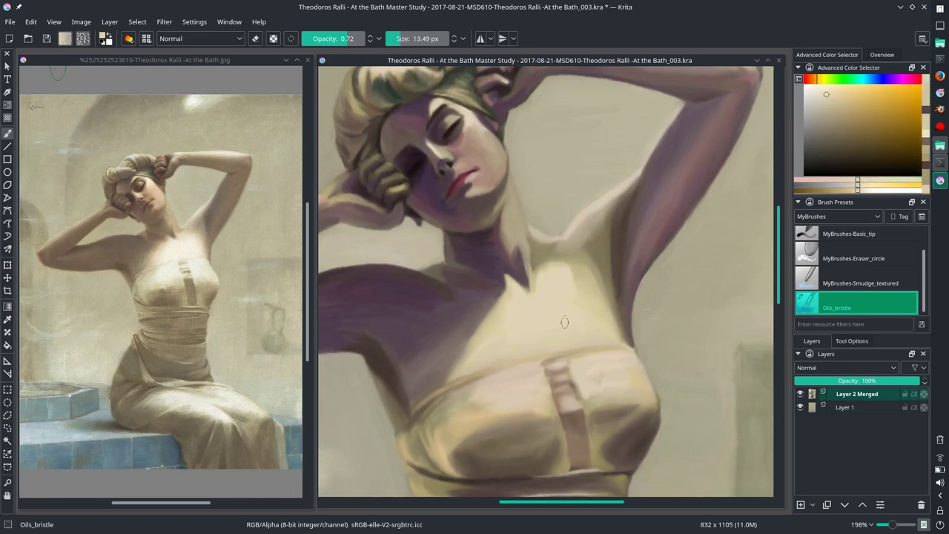
Step: Fit the whole painting in view and save the study
key("2")
key("ctrl+s")
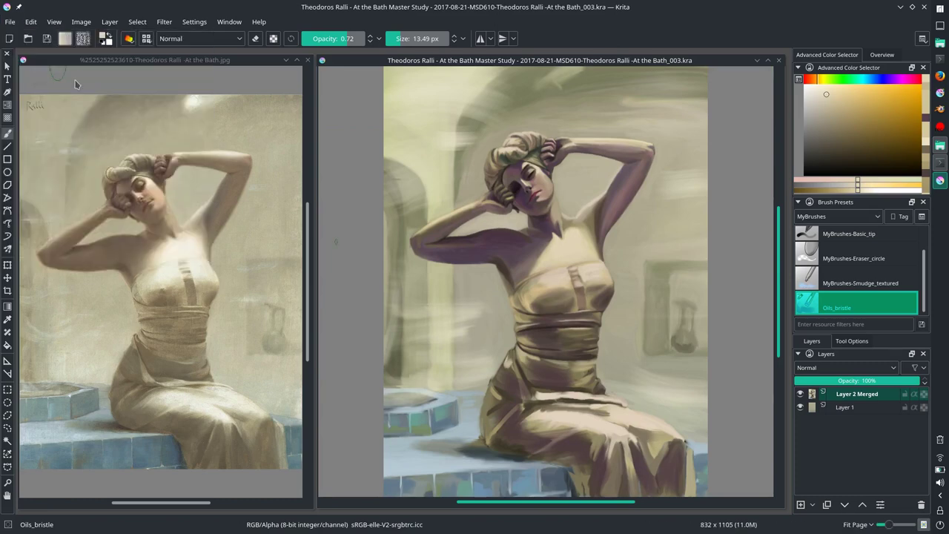
scroll(356, 290, "down", 2)
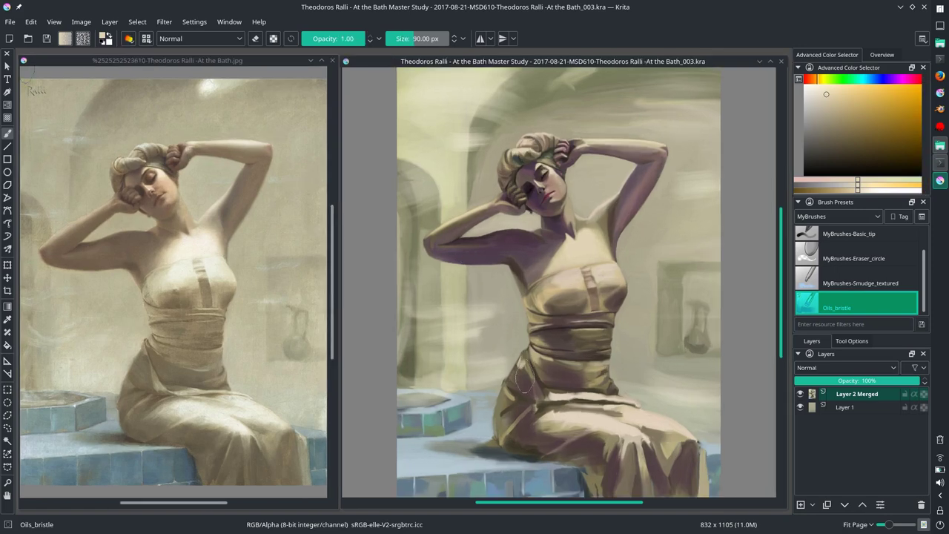
scroll(488, 331, "up", 5)
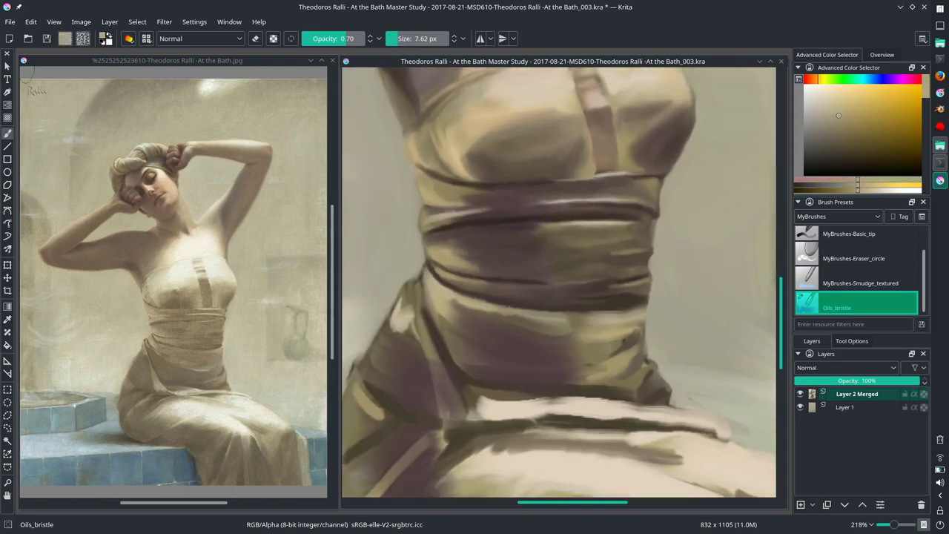
Step: Paint light orange highlights along the skirt fold with a smaller brush
key("[")
key("[")
key("[")
left_click(638, 345, "ctrl")
left_click(604, 310, "ctrl")
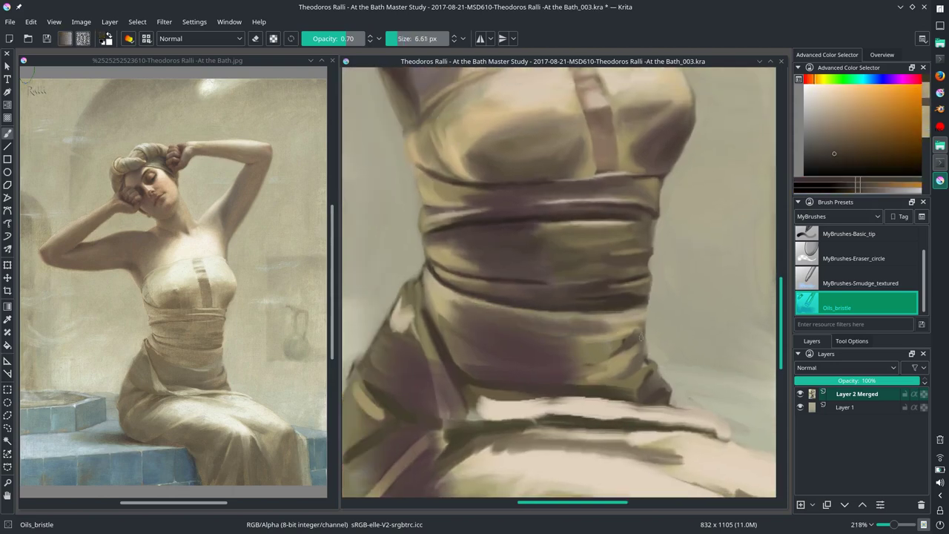
left_click_drag(566, 316, 632, 315)
key("]")
key("]")
left_click(609, 318, "ctrl")
Step: Copy a patch of dark fold strokes, nudge it into place, and merge it into Layer 2 Merged
left_click(487, 364, "ctrl")
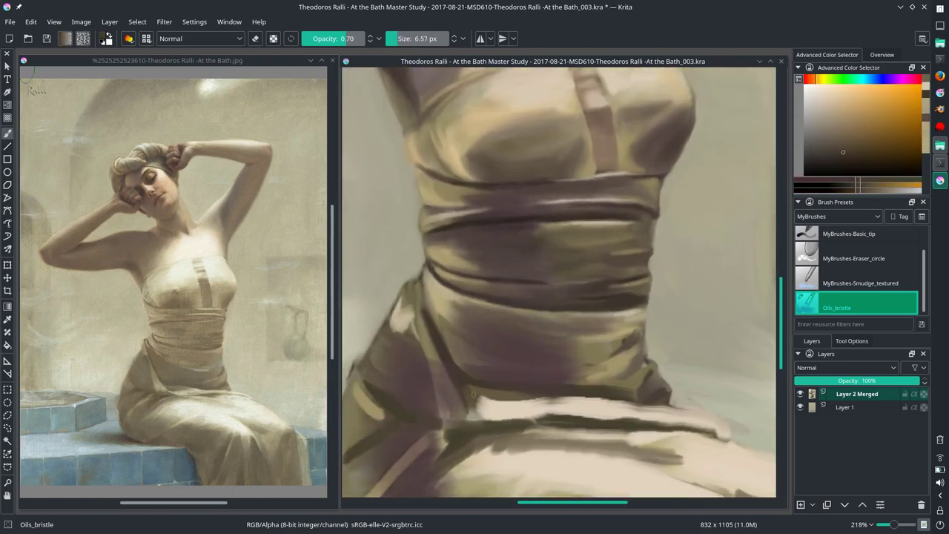
key("[")
key("[")
left_click_drag(463, 392, 634, 387)
key("ctrl+v")
key("t")
left_click_drag(533, 390, 534, 396)
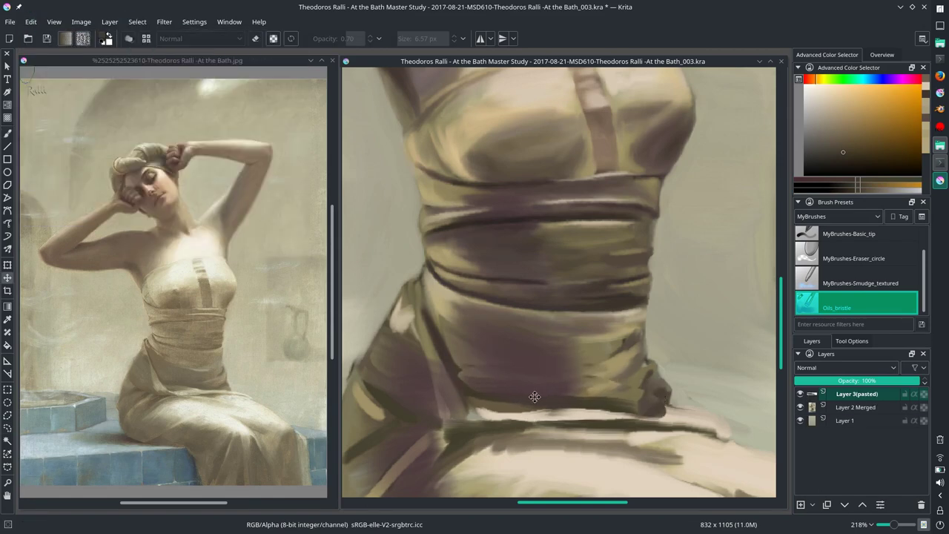
right_click(856, 394)
left_click(853, 252)
key("b")
Step: Paint the dress's left side and darken the lower skirt fold with dark strokes
left_click(469, 286, "ctrl")
mouse_move(469, 304)
left_mouse_down()
mouse_move(439, 316)
mouse_move(460, 352)
mouse_move(426, 313)
left_mouse_up()
left_click(434, 293, "ctrl")
left_click(453, 348, "ctrl")
key("]")
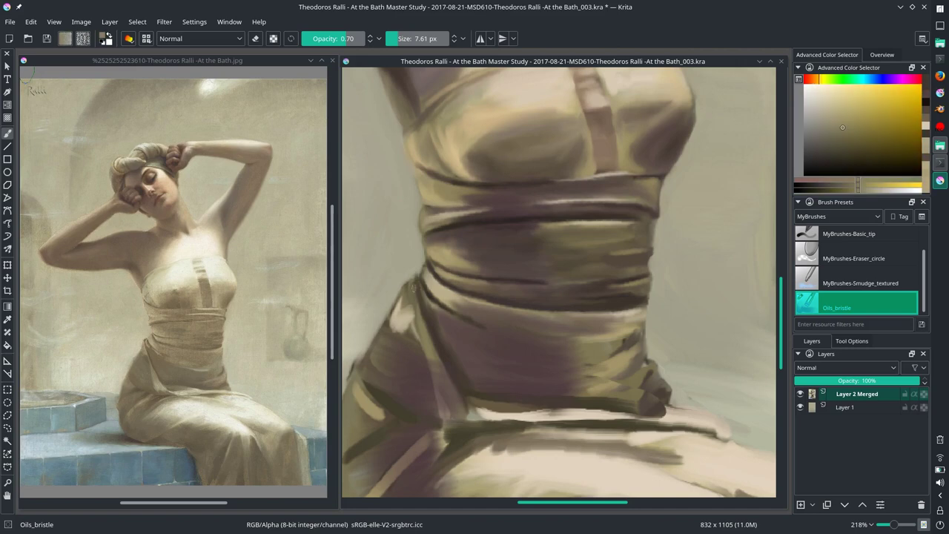
left_click(419, 301, "ctrl")
left_click(412, 323, "ctrl")
left_click(460, 371, "ctrl")
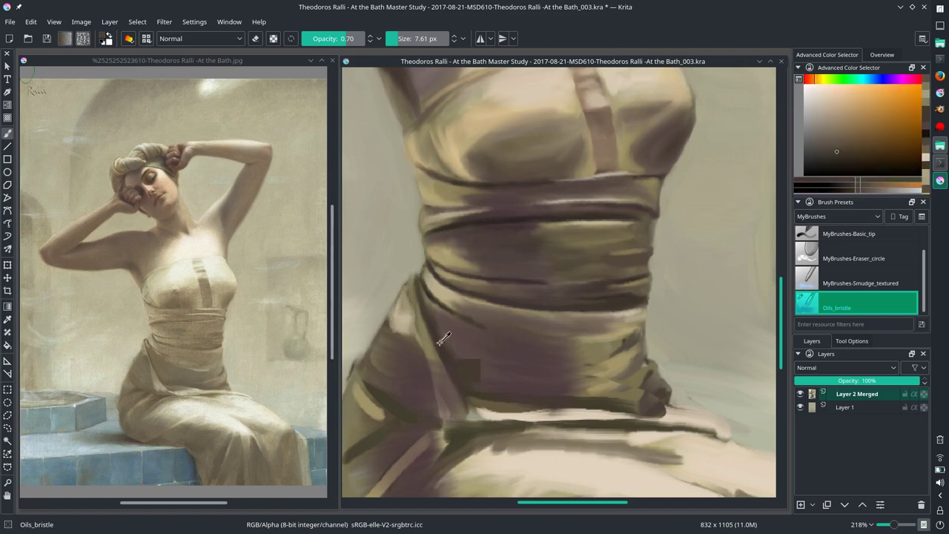
mouse_move(463, 374)
left_mouse_down()
mouse_move(474, 393)
mouse_move(519, 405)
left_mouse_up()
left_click(485, 405, "ctrl")
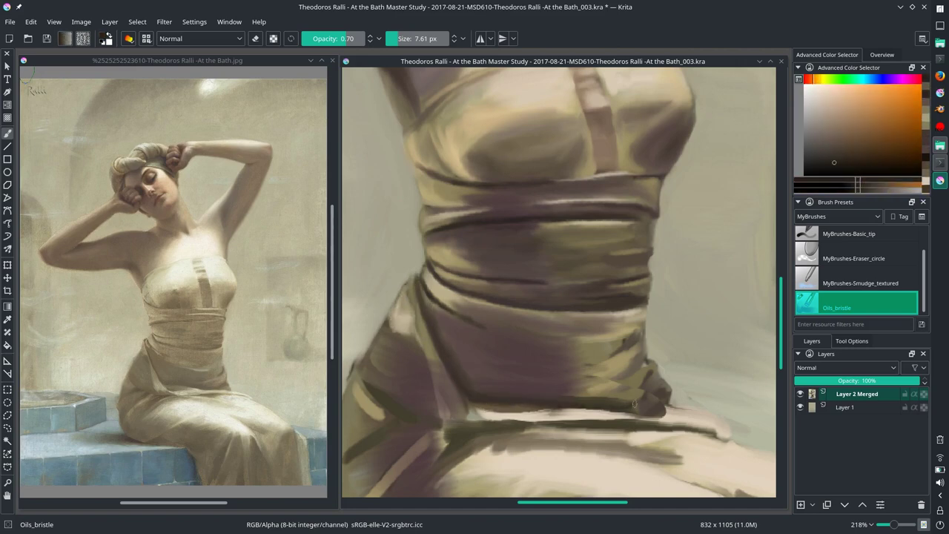
Step: Lay magenta-purple shadow strokes across the dress and skirt
left_click(911, 78)
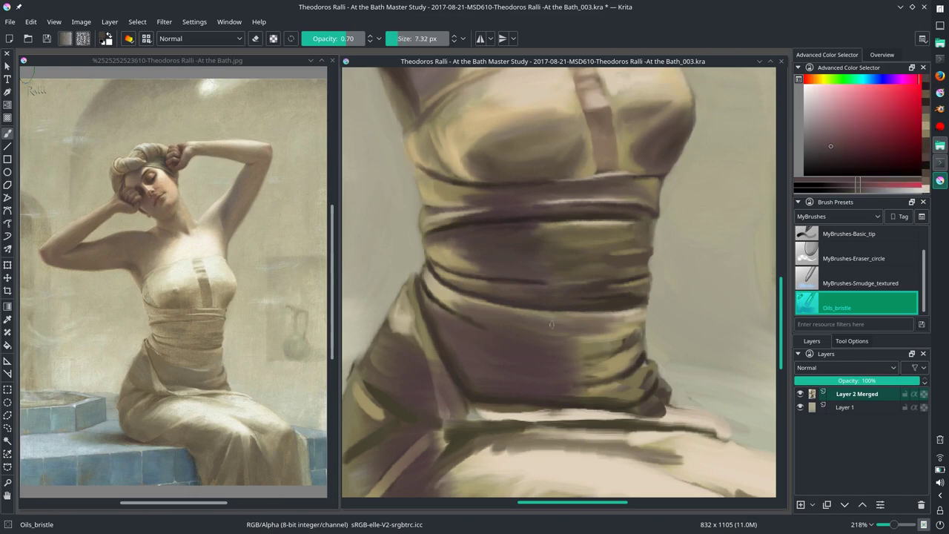
left_click(827, 153)
key("bracketright")
key("bracketright")
left_click_drag(540, 348, 481, 344)
left_click(445, 318, "ctrl")
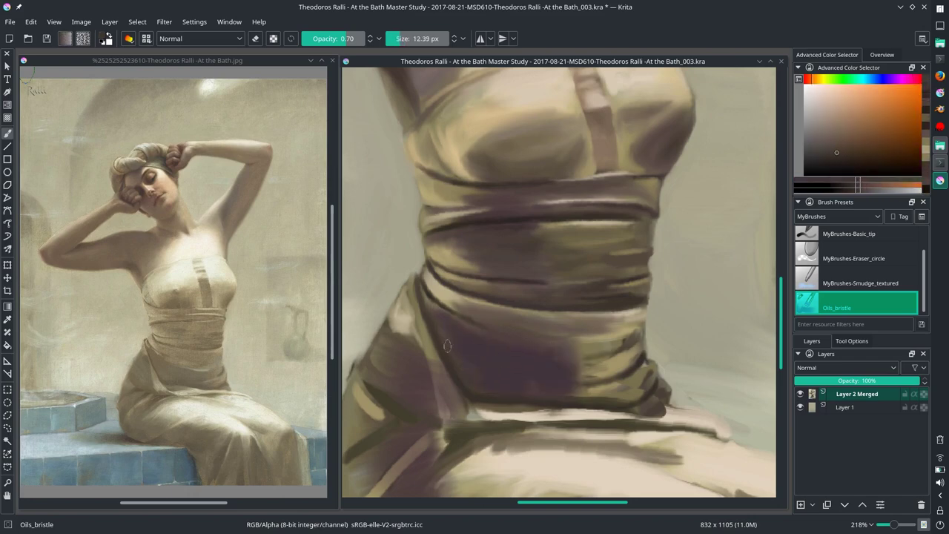
left_click(482, 340, "ctrl")
left_click(470, 394, "ctrl")
left_click(483, 339, "ctrl")
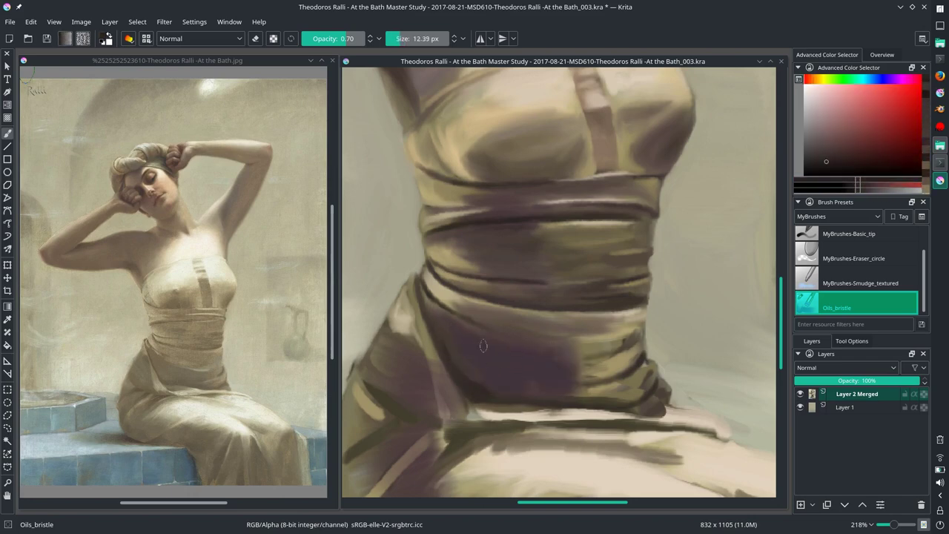
key("bracketright")
key("bracketright")
left_click(548, 380, "ctrl")
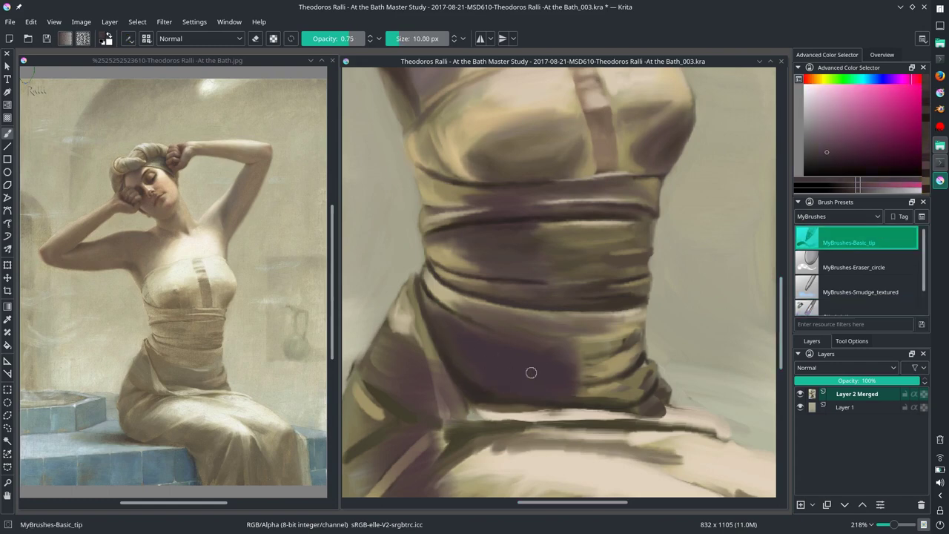
Step: Shade the skirt fold with magenta using a smaller brush
key("bracketleft")
key("bracketleft")
left_click(580, 328, "ctrl")
key("bracketleft")
key("bracketleft")
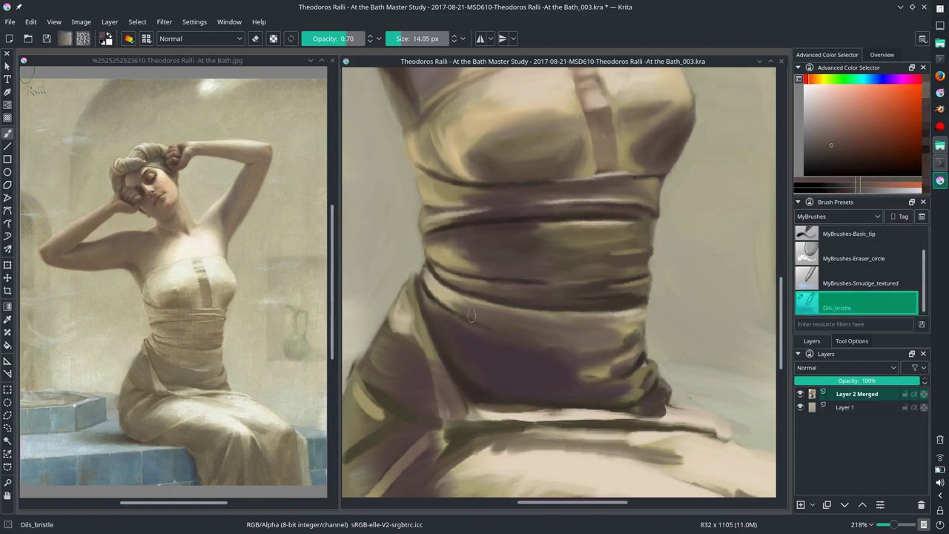
left_click(549, 334, "ctrl")
left_click(498, 342, "ctrl")
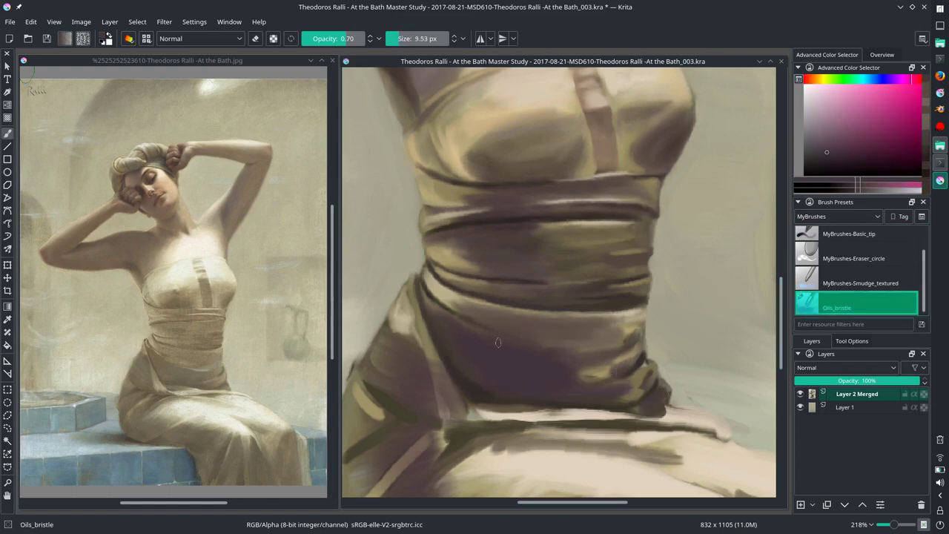
key("bracketright")
key("bracketright")
left_click(583, 338, "ctrl")
left_click(600, 319, "ctrl")
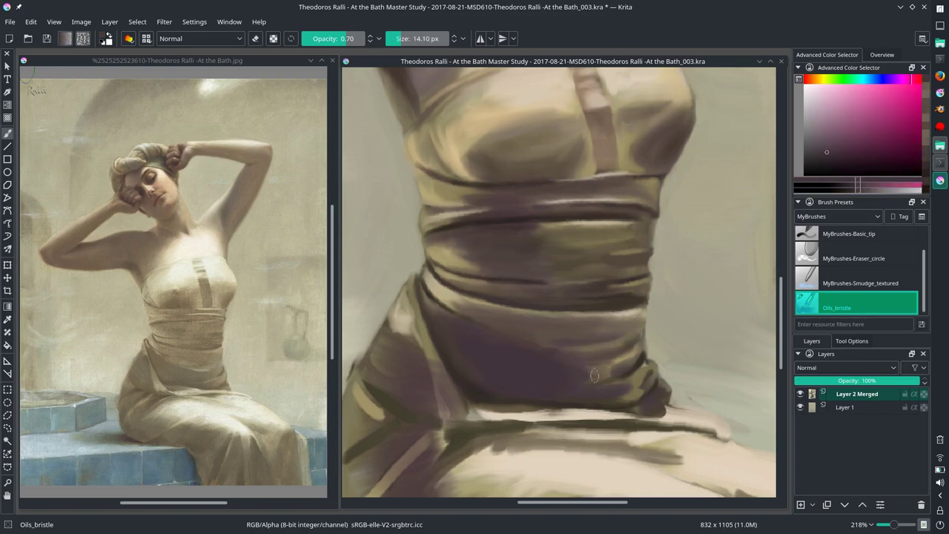
Step: Paint light yellow-green over the background beside the skirt
left_click(630, 345, "ctrl")
left_click(639, 341, "ctrl")
key("bracketleft")
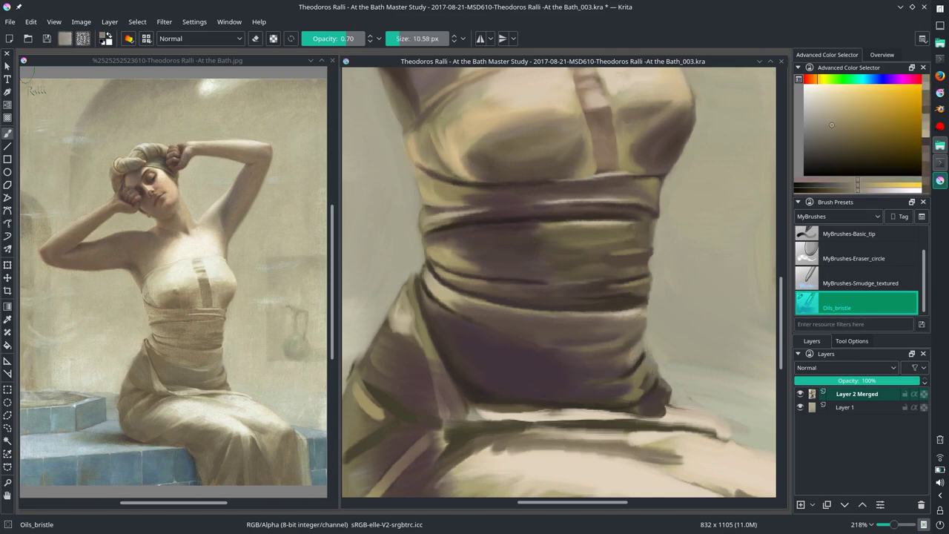
left_click(626, 397, "ctrl")
left_click(712, 400, "ctrl")
key("bracketright")
key("bracketright")
key("bracketright")
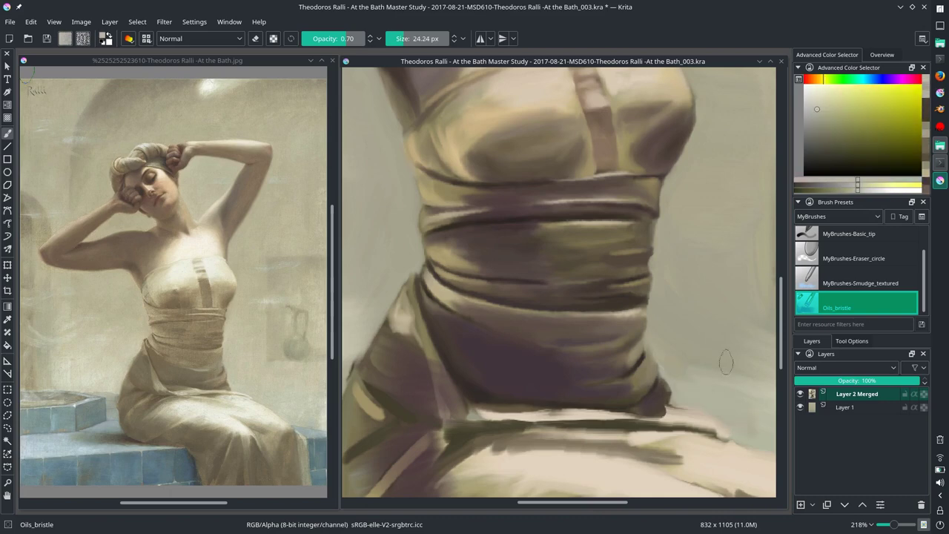
scroll(726, 362, "down", 4)
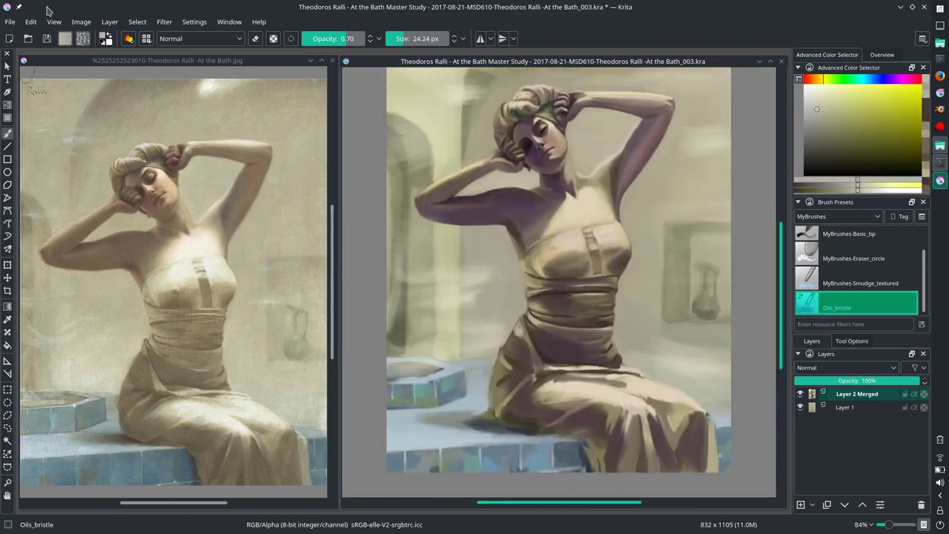
Step: Save the study, try a dark purple stroke on the dress's right edge, and undo it
key("ctrl+s")
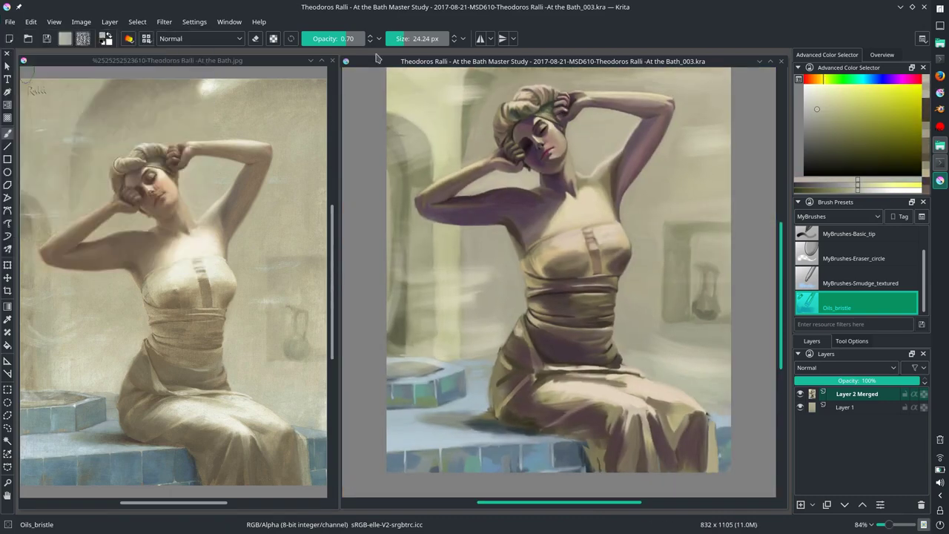
scroll(563, 314, "up", 4)
key("bracketleft")
left_click(512, 376, "ctrl")
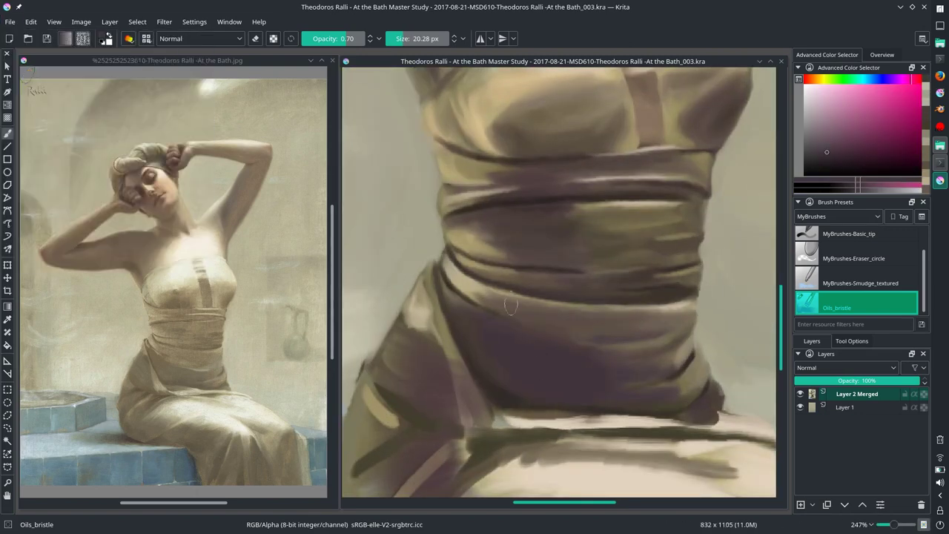
left_click_drag(711, 330, 731, 272)
key("ctrl+z")
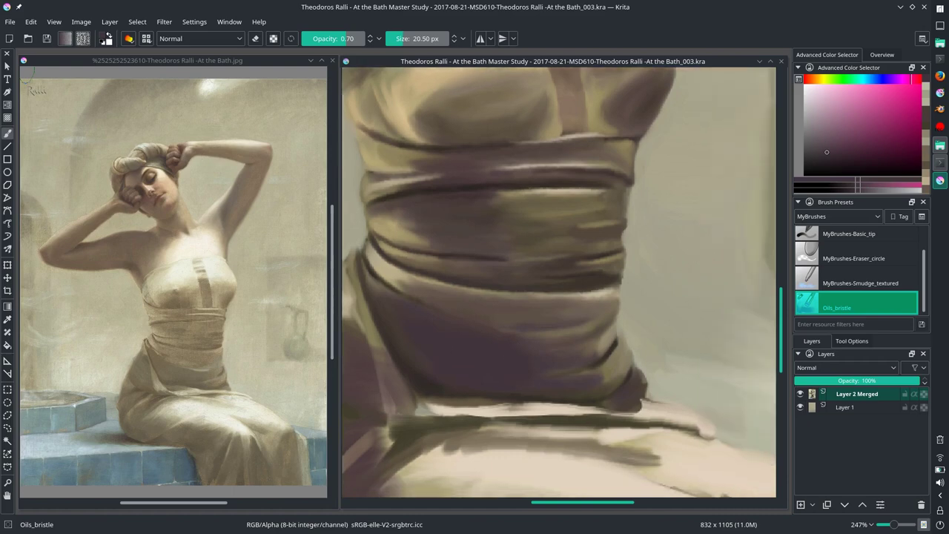
Step: Paint a small warm stroke on the waist band and light cream highlights on the folds
left_click_drag(589, 364, 566, 342)
left_click(412, 241, "ctrl")
key("bracketleft")
key("bracketleft")
left_click(444, 281, "ctrl")
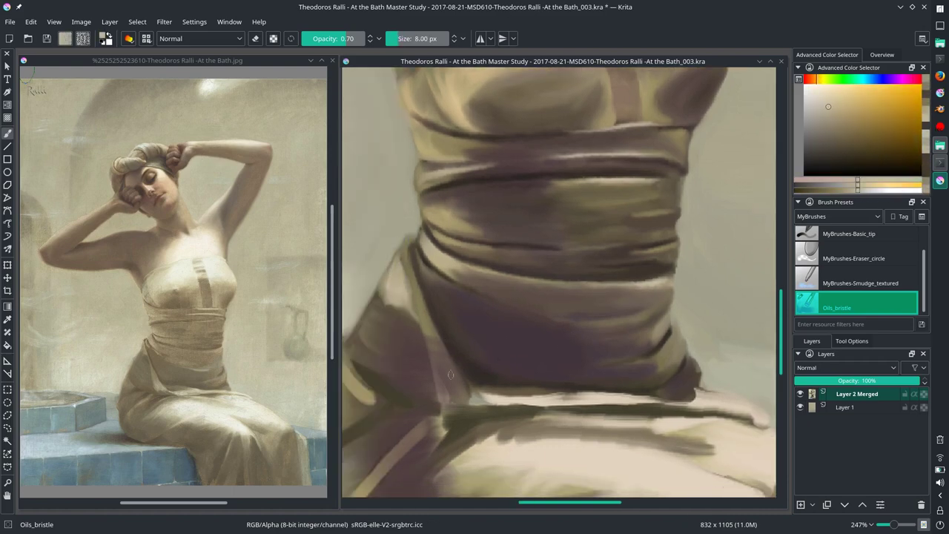
left_click_drag(451, 374, 442, 347)
left_click(436, 350, "ctrl")
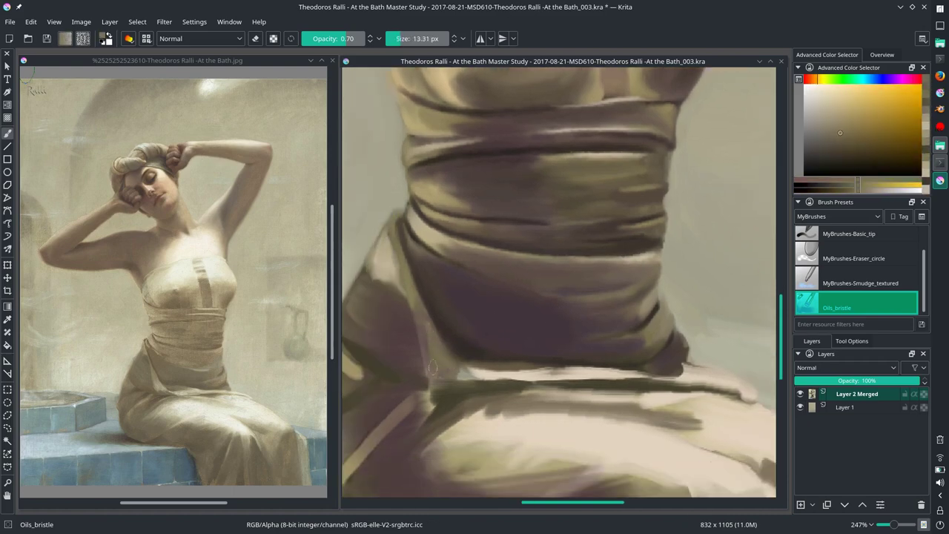
key("bracketright")
mouse_move(550, 418)
left_mouse_down()
mouse_move(531, 405)
mouse_move(660, 371)
left_mouse_up()
Step: Sample yellowish-grey, dark purple and light yellow tones across the cloth band
key("bracketleft")
left_click(490, 369, "ctrl")
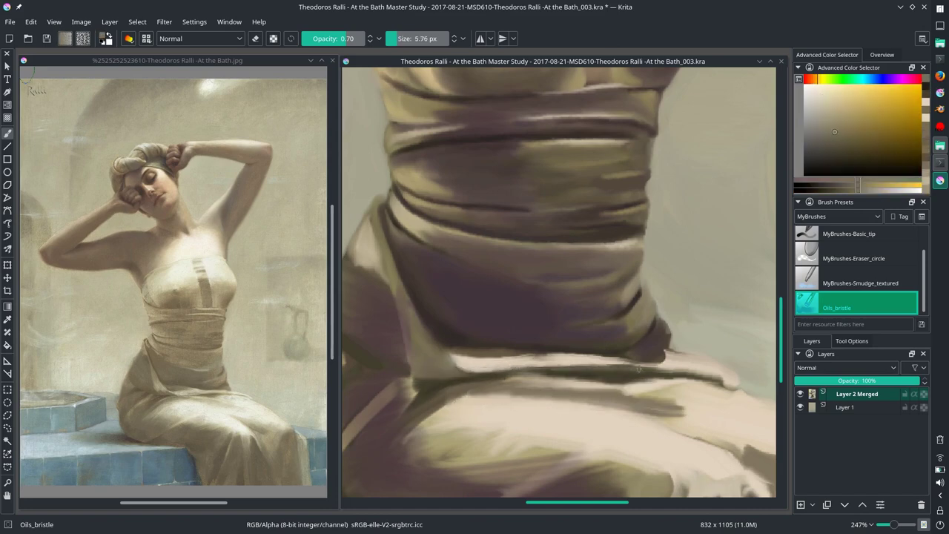
key("bracketleft")
left_click_drag(523, 359, 447, 318)
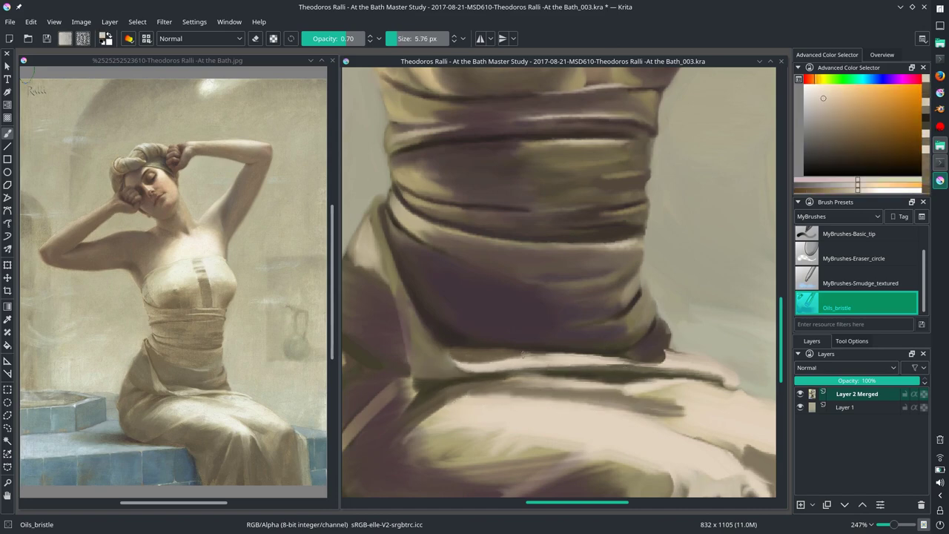
left_click(438, 334, "ctrl")
left_click(470, 363, "ctrl")
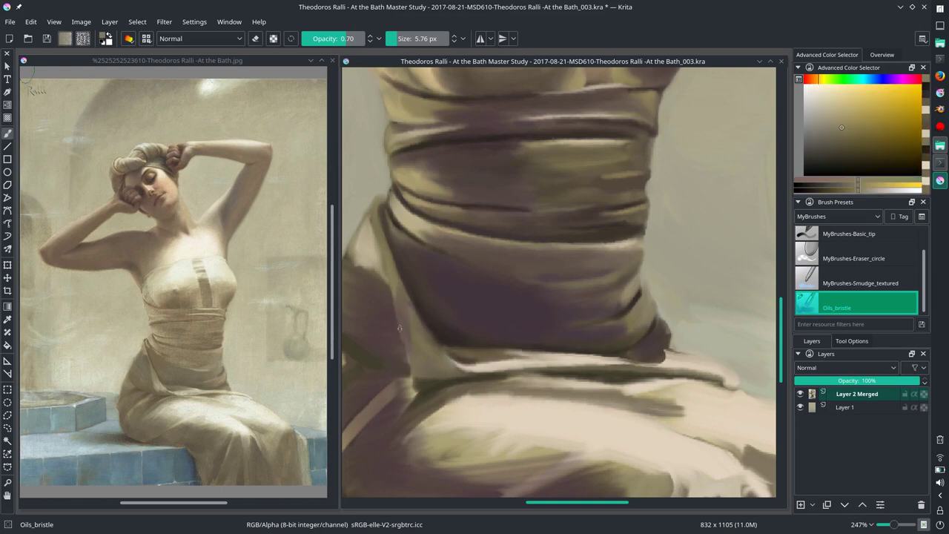
left_click(420, 384, "ctrl")
left_click_drag(419, 385, 449, 379)
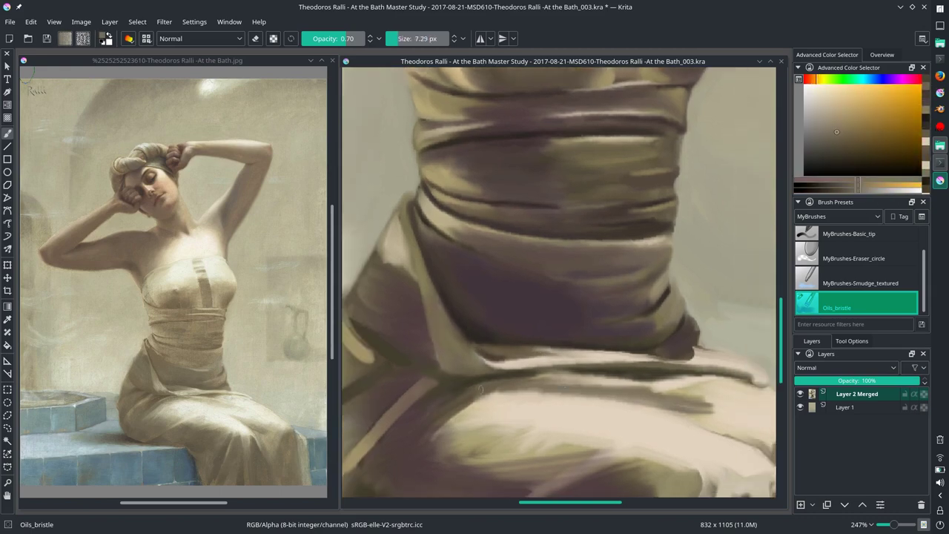
Step: Add small light yellow-green strokes along the fold
left_click(584, 403, "ctrl")
left_click(559, 369, "ctrl")
left_click_drag(584, 378, 520, 371)
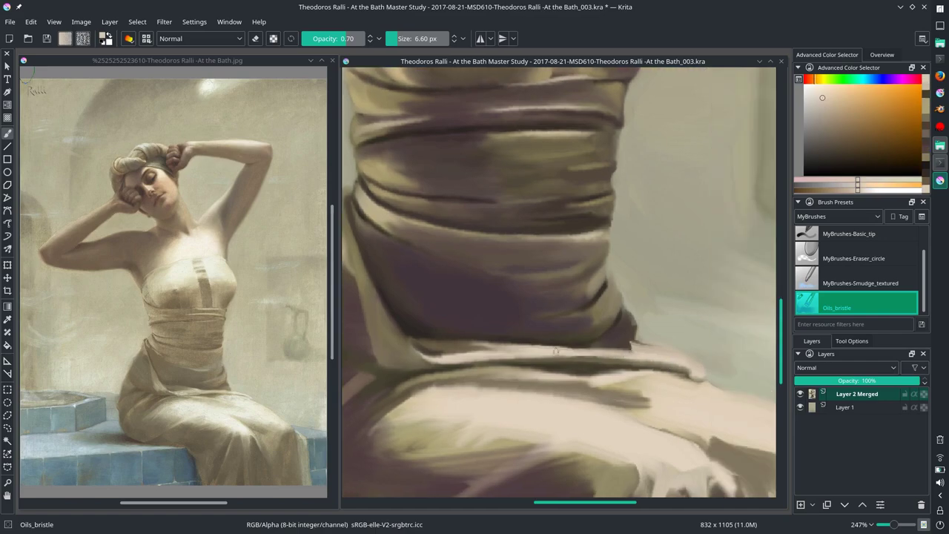
left_click(645, 363, "ctrl")
left_click(636, 342, "ctrl")
mouse_move(638, 326)
left_mouse_down()
mouse_move(663, 360)
mouse_move(653, 347)
mouse_move(617, 343)
mouse_move(609, 278)
left_mouse_up()
left_click(649, 345, "ctrl")
left_click(616, 343, "ctrl")
Step: Fit the painting in view and sample orange and yellow tones from the waist and skirt
scroll(616, 344, "up", 2)
left_click(620, 132, "ctrl")
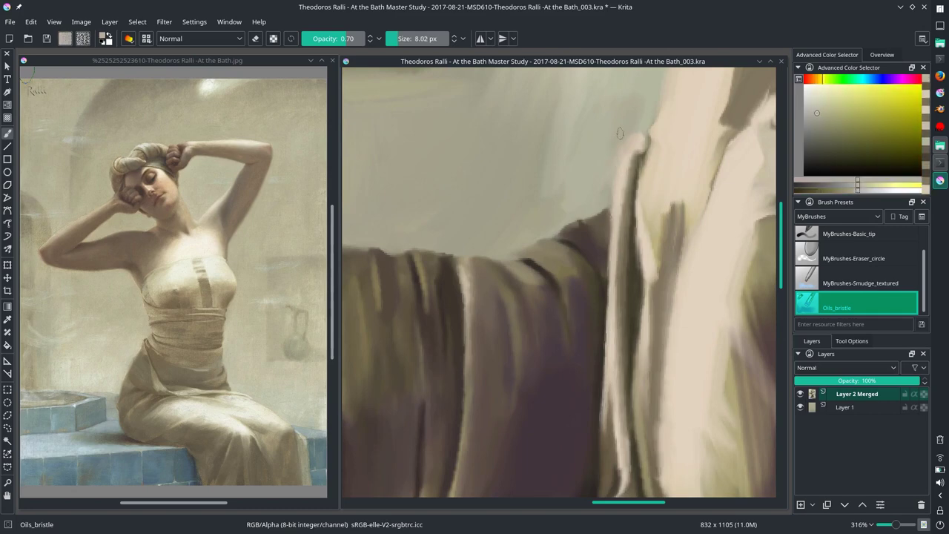
key("2")
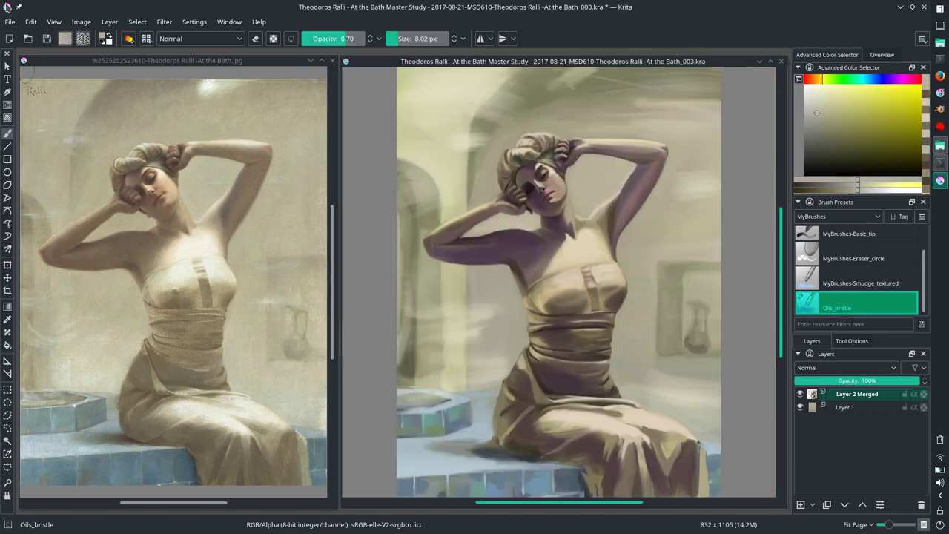
scroll(586, 349, "up", 5)
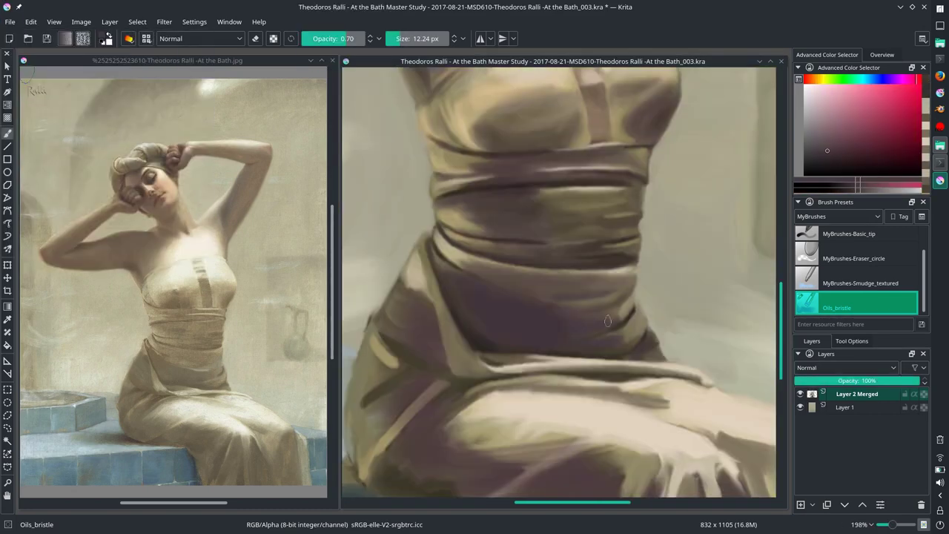
left_click(595, 343, "ctrl")
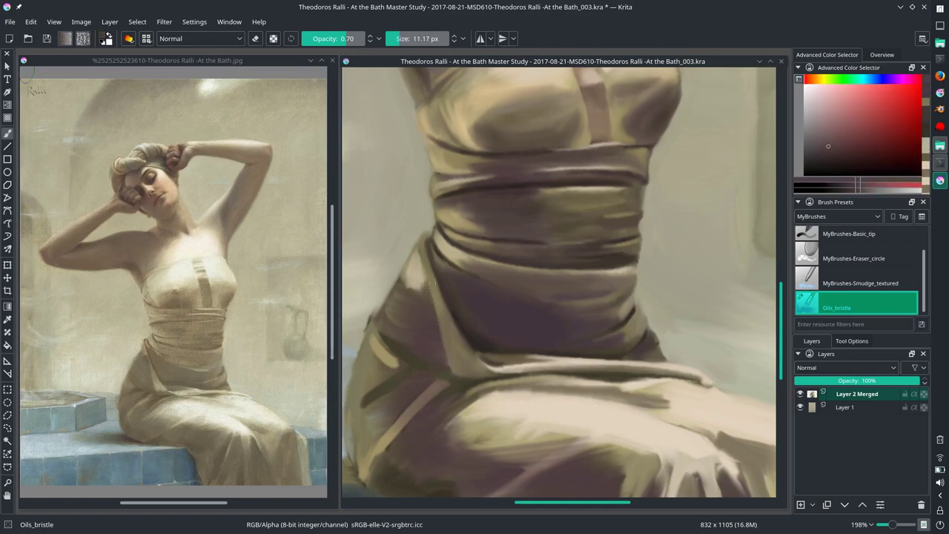
left_click(416, 353, "ctrl")
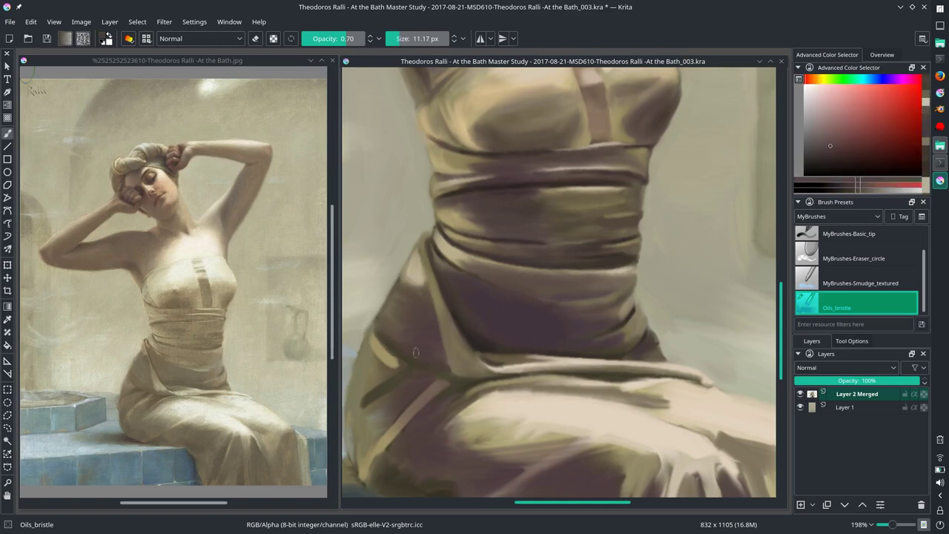
left_click(455, 376, "ctrl")
left_click(407, 362, "ctrl")
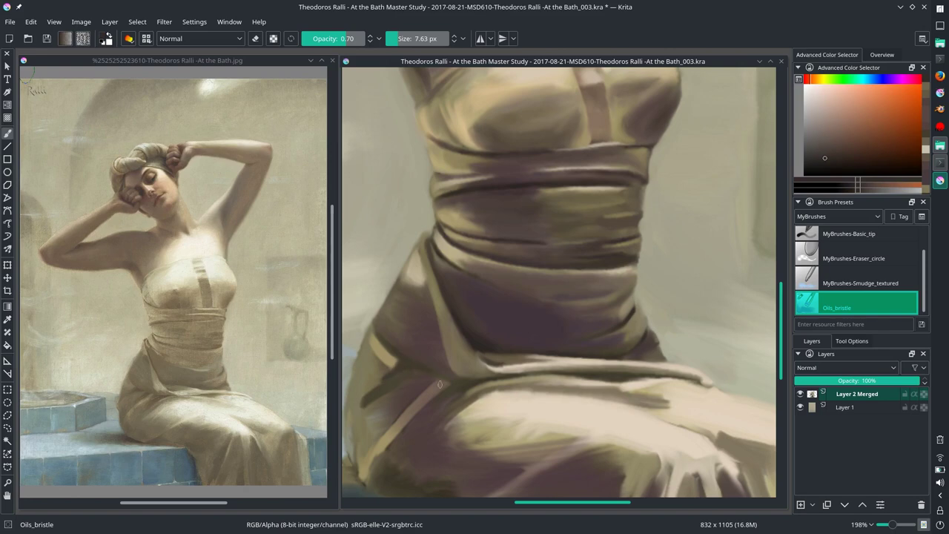
left_click(445, 404, "ctrl")
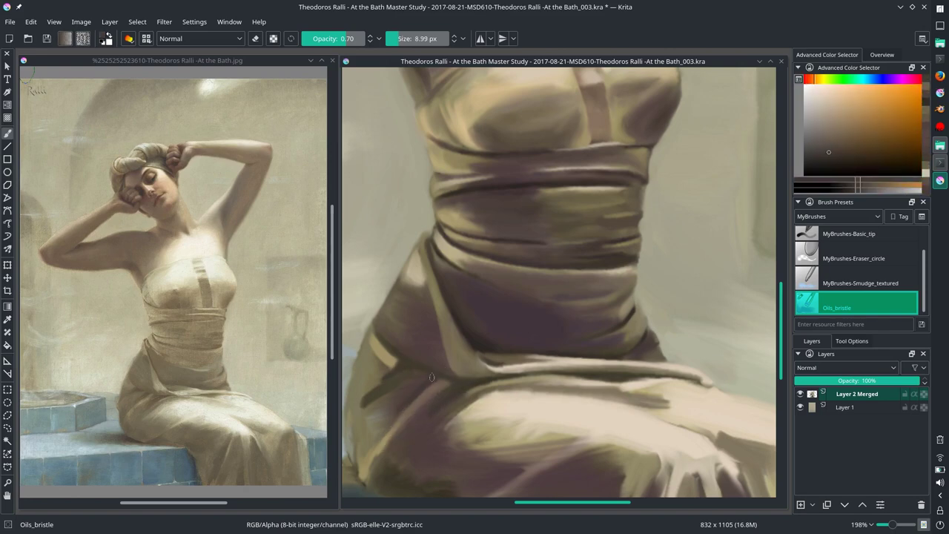
Step: Sample light yellow-green and yellow skirt tones while adjusting the brush size
key("bracketright")
left_click_drag(428, 378, 492, 334)
left_click(492, 334, "ctrl")
key("bracketright")
key("bracketright")
key("bracketright")
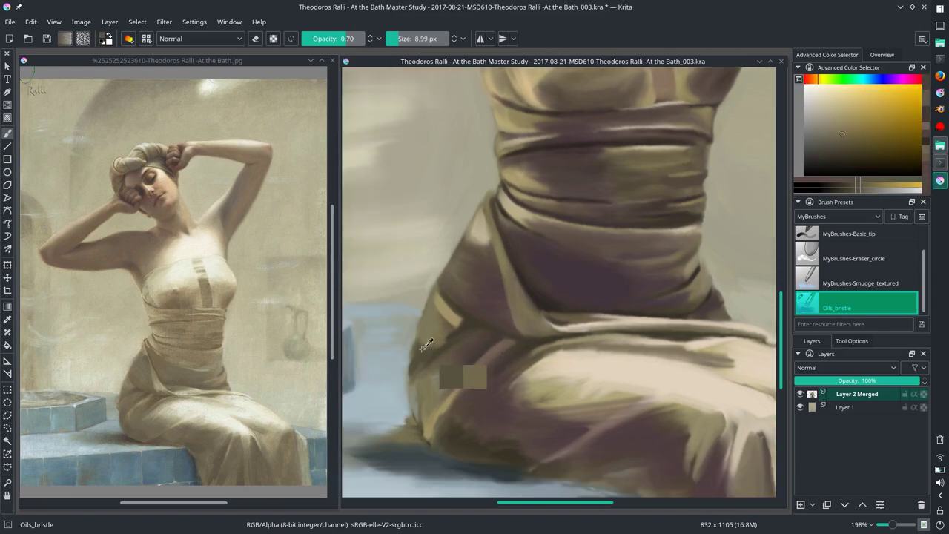
left_click(399, 322, "ctrl")
left_click(445, 346, "ctrl")
key("bracketleft")
key("bracketleft")
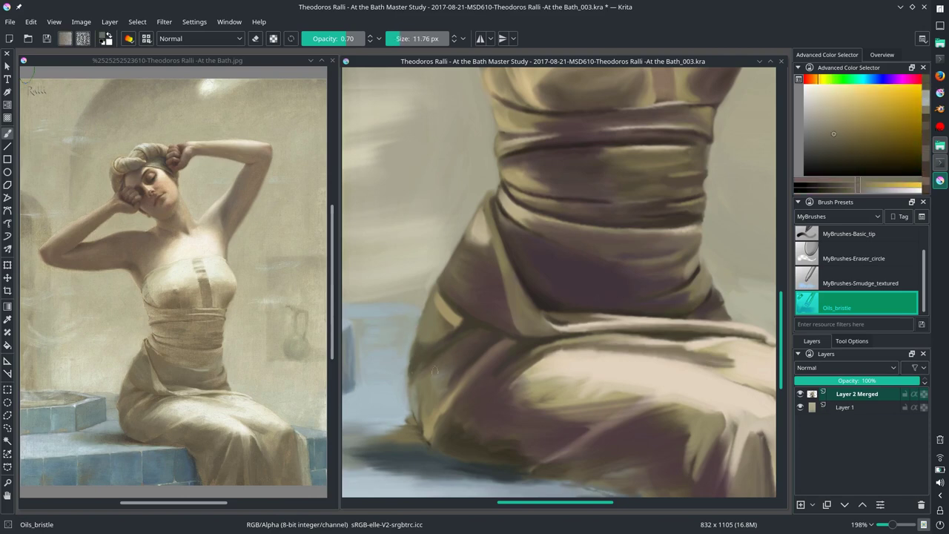
left_click(453, 347, "ctrl")
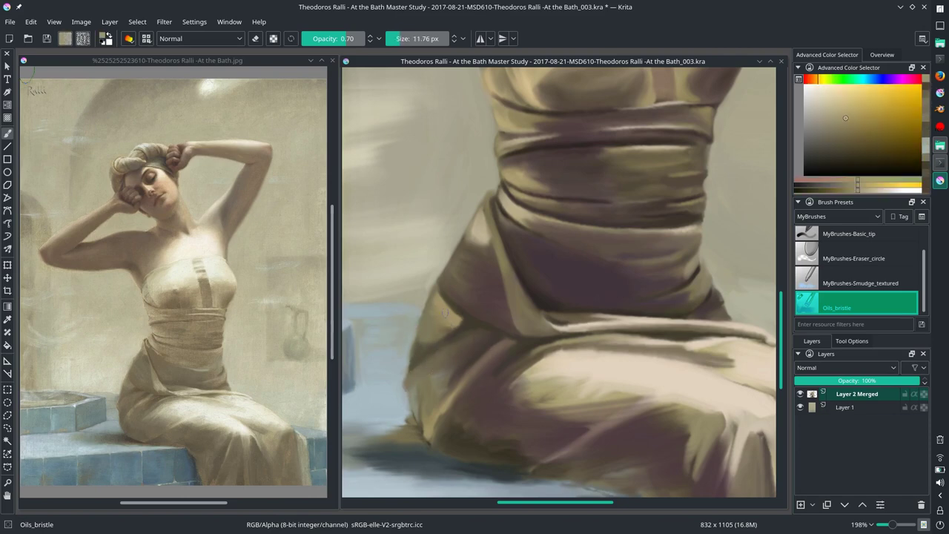
Step: Sample darker olive and lighter yellow tones, then bring the tiled bench into view
left_click(454, 317, "ctrl")
key("bracketleft")
left_click(475, 321, "ctrl")
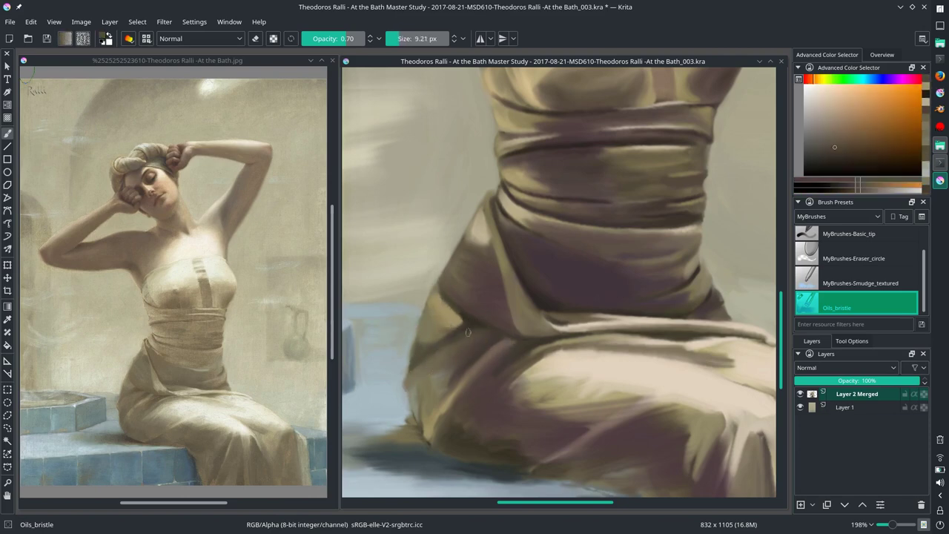
key("bracketleft")
key("bracketleft")
left_click(418, 417, "ctrl")
key("bracketright")
key("bracketright")
key("bracketright")
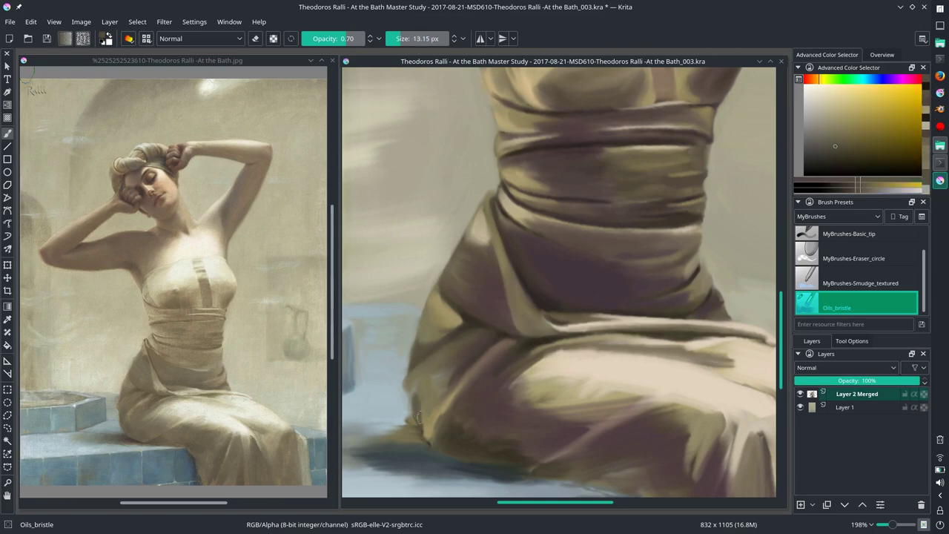
left_click(423, 445, "ctrl")
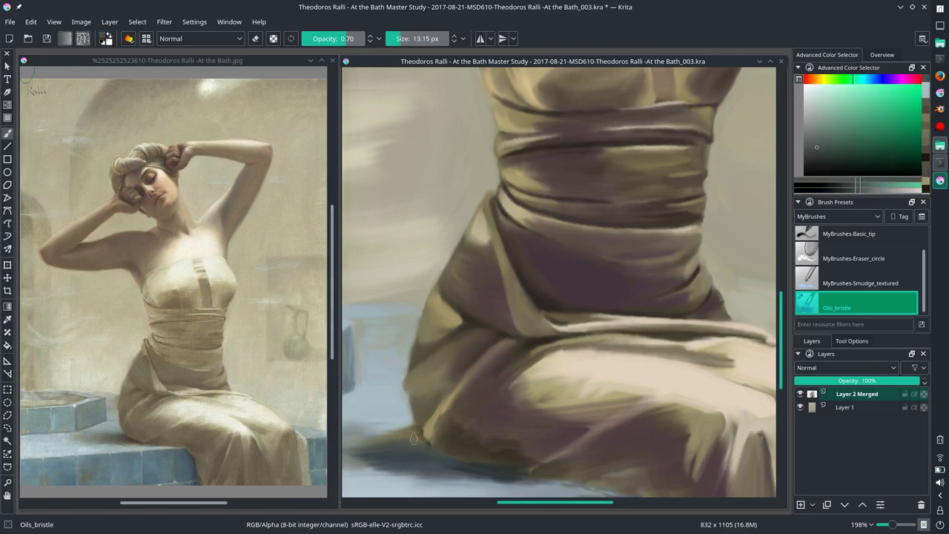
left_click_drag(419, 423, 508, 369)
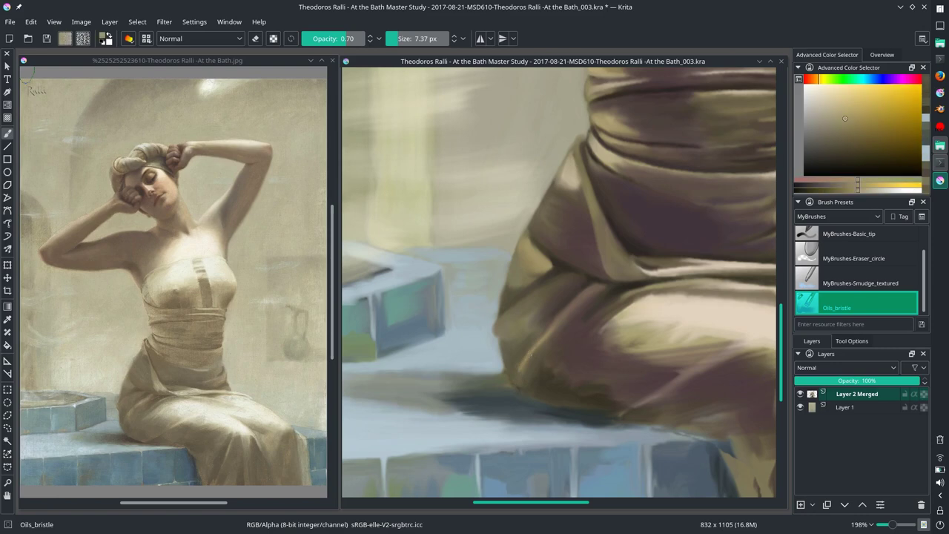
Step: Paint dark blue-grey shadow strokes along the bench edge with a larger Oils_bristle brush
left_click(527, 389, "ctrl")
left_click_drag(596, 415, 572, 401)
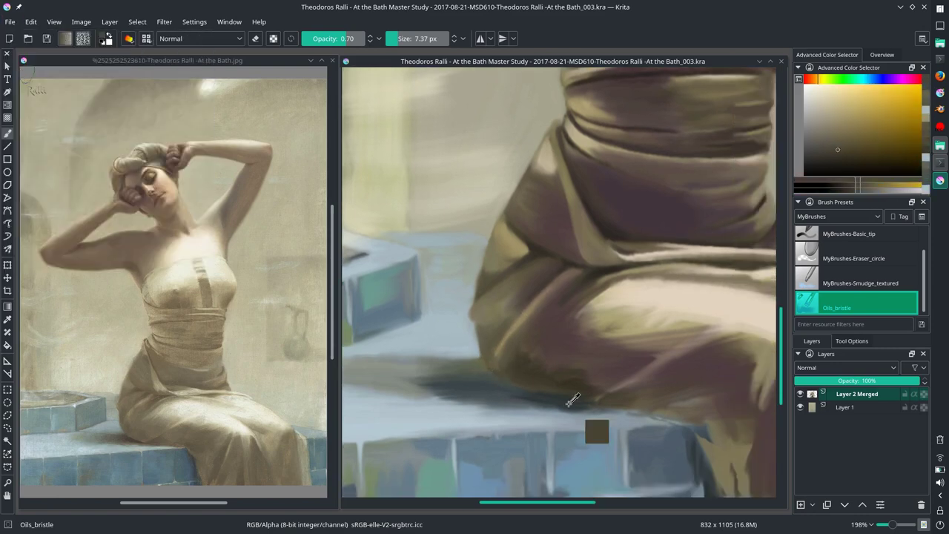
left_click(572, 401, "ctrl")
key("bracketright")
left_click_drag(504, 389, 561, 398)
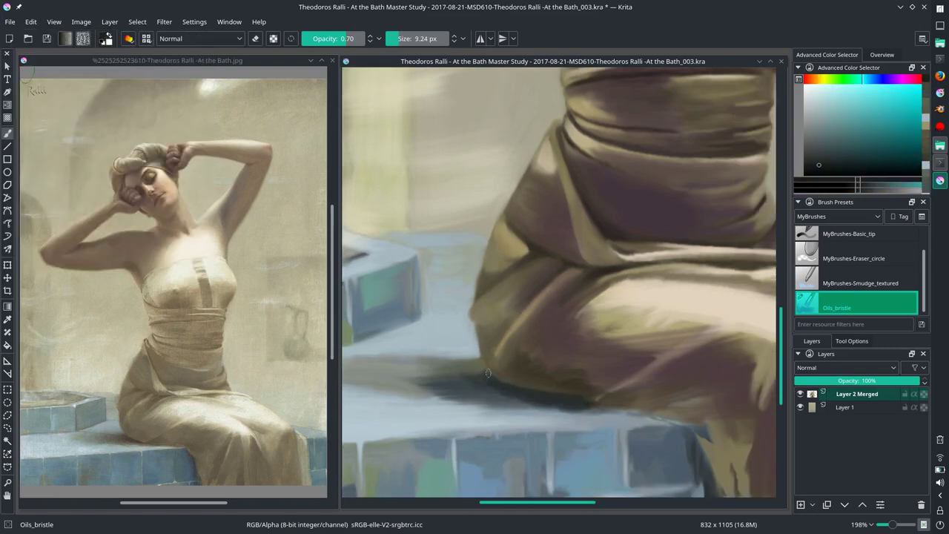
left_click_drag(488, 373, 420, 362)
Step: Add a lighter bench tone stroke along the bench edge with a smaller brush
left_click(441, 364, "ctrl")
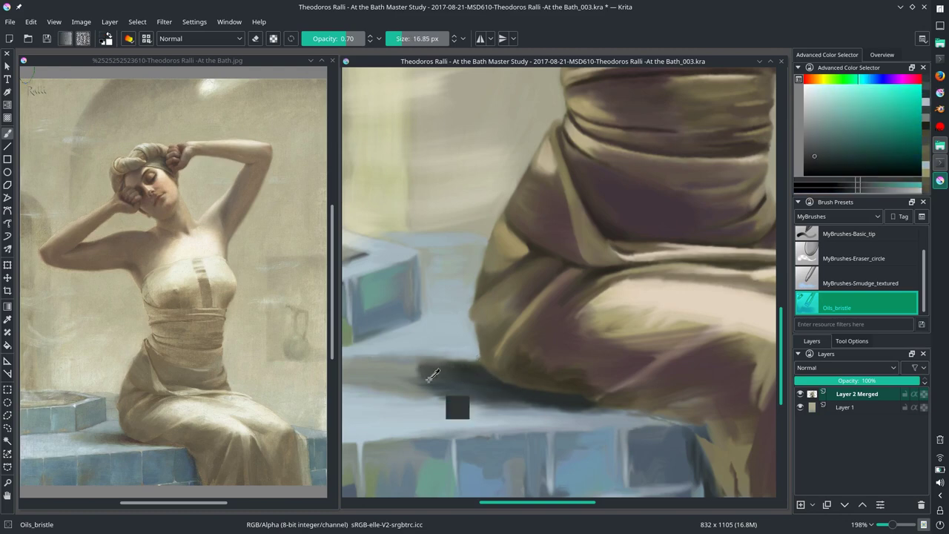
left_click(454, 406, "ctrl")
key("bracketleft")
key("bracketleft")
key("bracketleft")
mouse_move(562, 414)
left_mouse_down()
mouse_move(660, 423)
mouse_move(571, 408)
left_mouse_up()
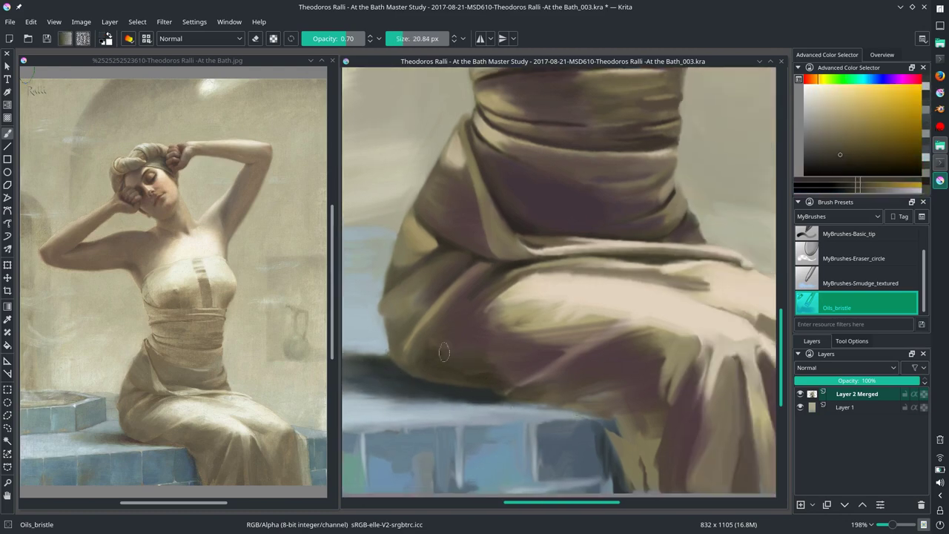
Step: Sample reddish-brown and darker fold tones from the dress while adjusting brush size
left_click(508, 301, "ctrl")
key("bracketright")
key("bracketright")
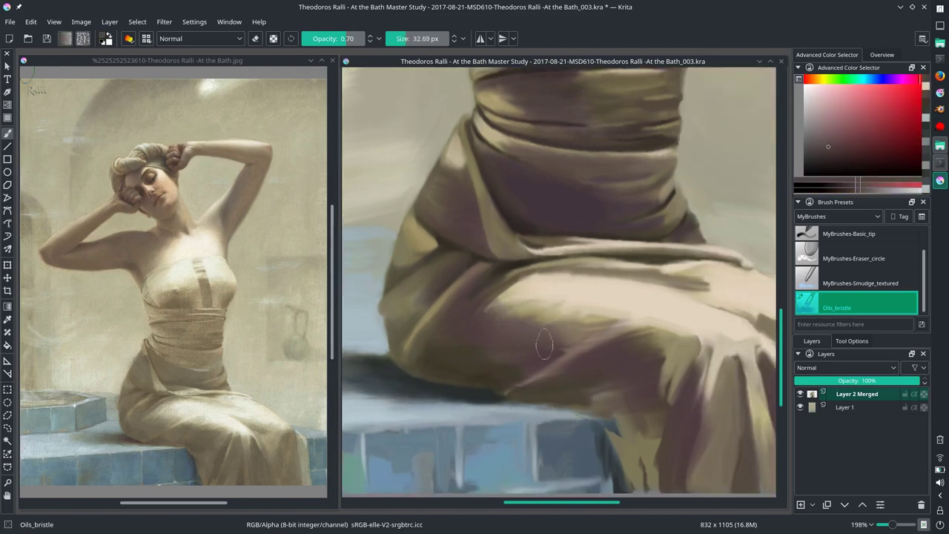
key("bracketleft")
key("bracketleft")
key("bracketleft")
left_click(512, 304, "ctrl")
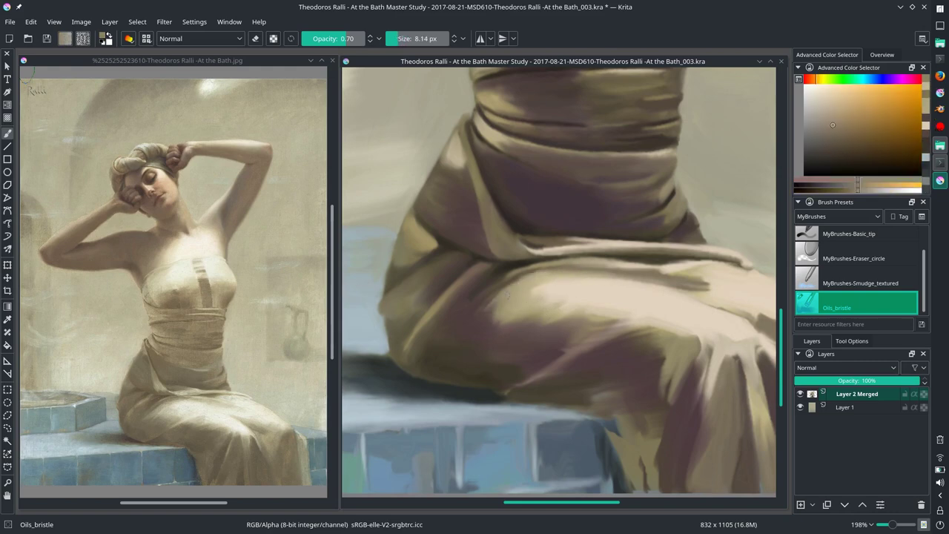
key("bracketright")
key("bracketright")
left_click(479, 387, "ctrl")
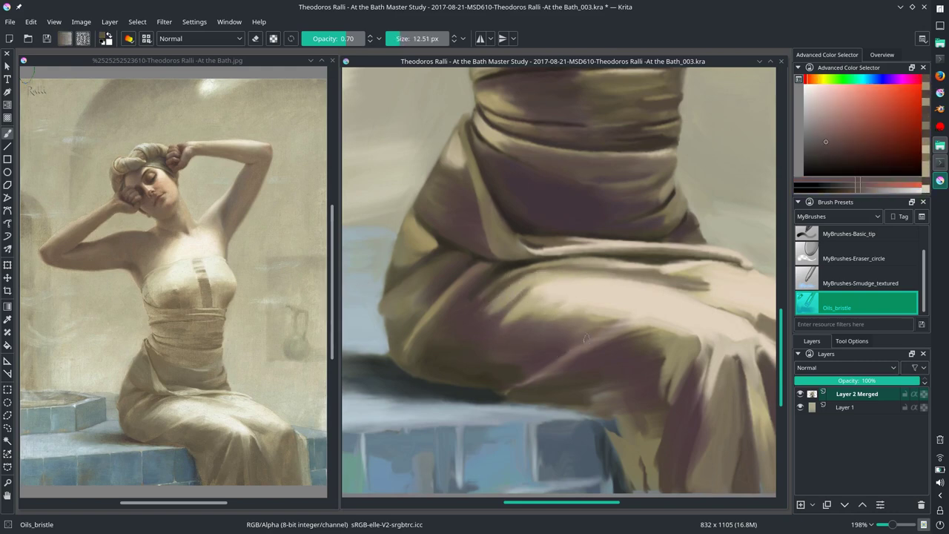
key("bracketleft")
key("bracketleft")
left_click_drag(480, 387, 450, 386)
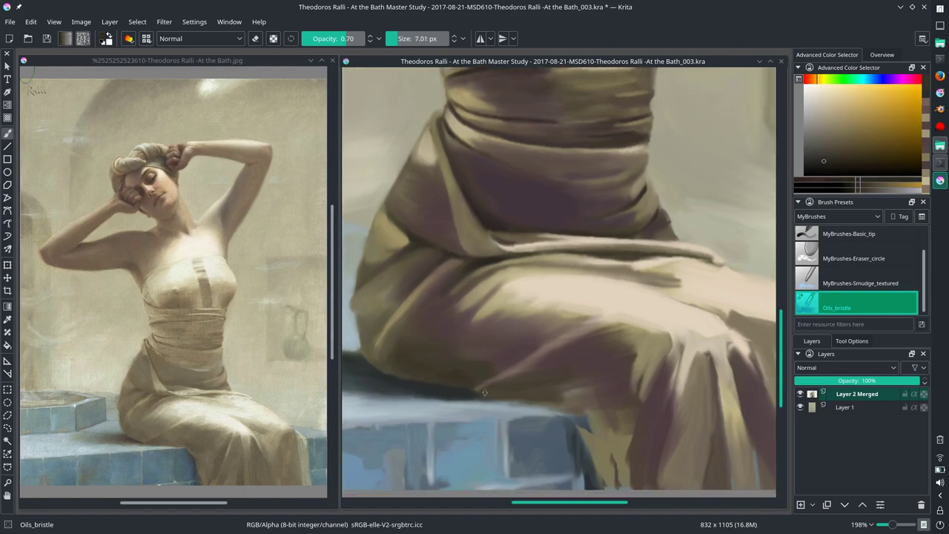
Step: Paint a dark brown stroke along the bench edge beneath the dress
key("bracketright")
key("bracketright")
left_click(558, 388, "ctrl")
key("bracketleft")
left_click_drag(590, 417, 550, 402)
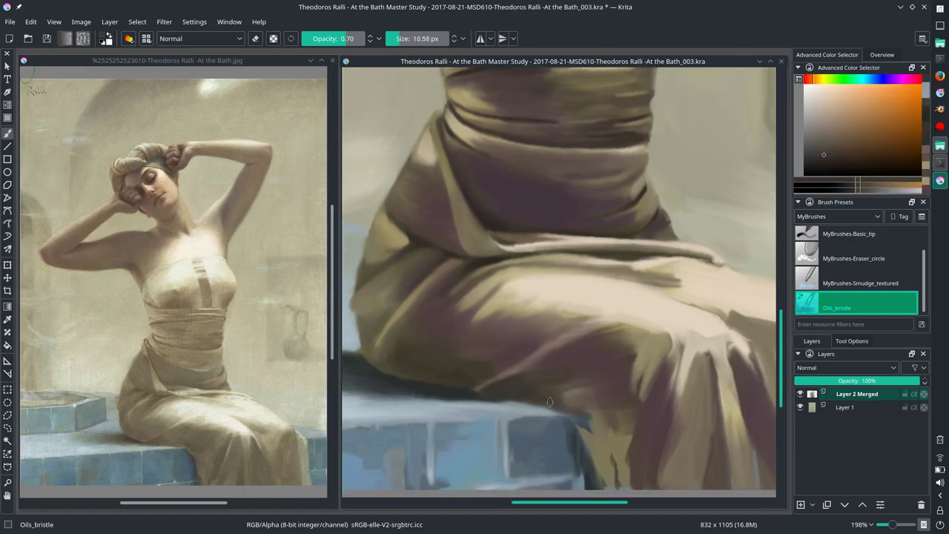
left_click_drag(597, 380, 556, 417)
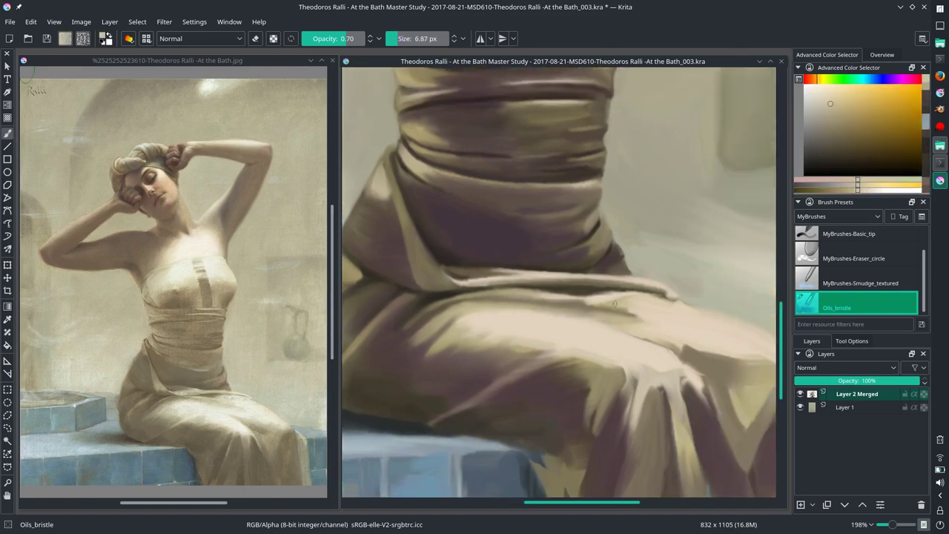
Step: Pick a light skirt tone and resize the brush for the upper skirt folds
left_click(9, 22)
key("Escape")
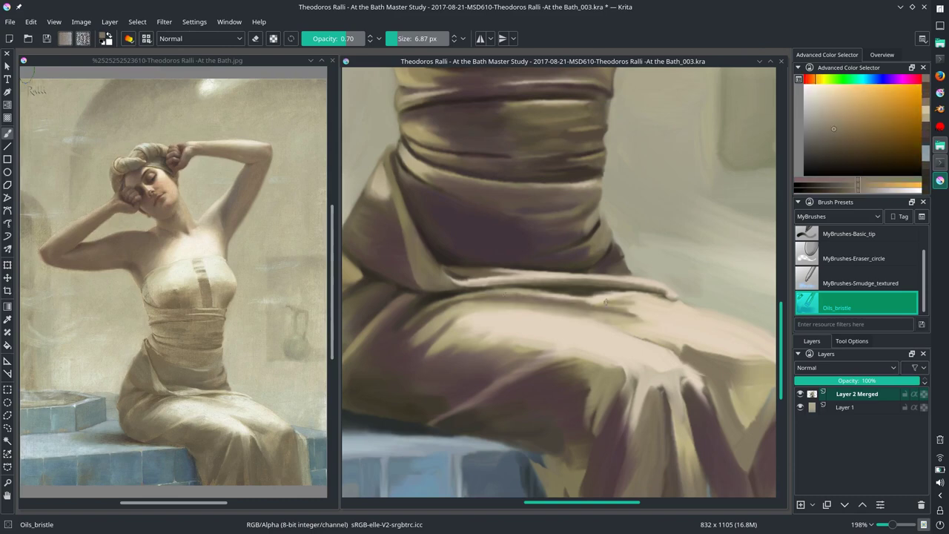
left_click(625, 295, "ctrl")
key("bracketleft")
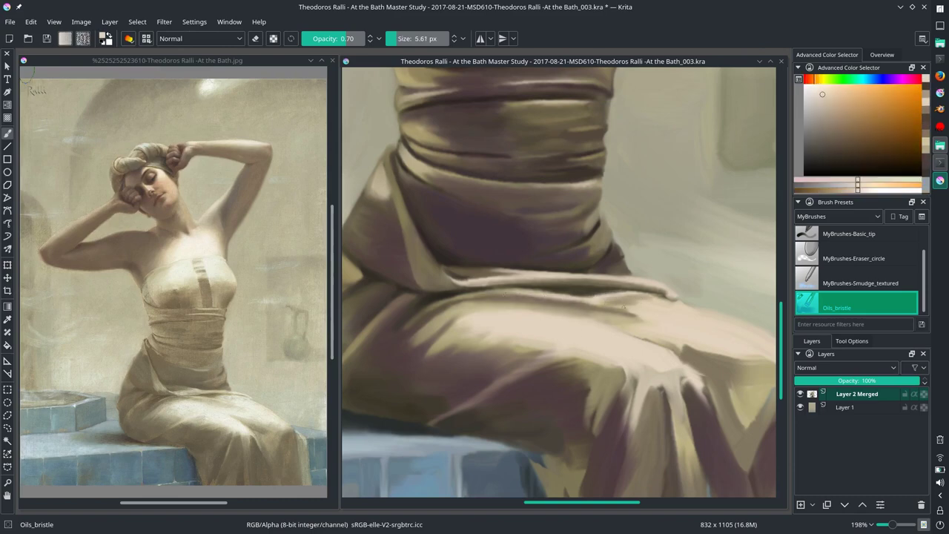
scroll(621, 311, "right", 2)
scroll(621, 311, "right", 1)
key("bracketright")
key("bracketright")
key("bracketright")
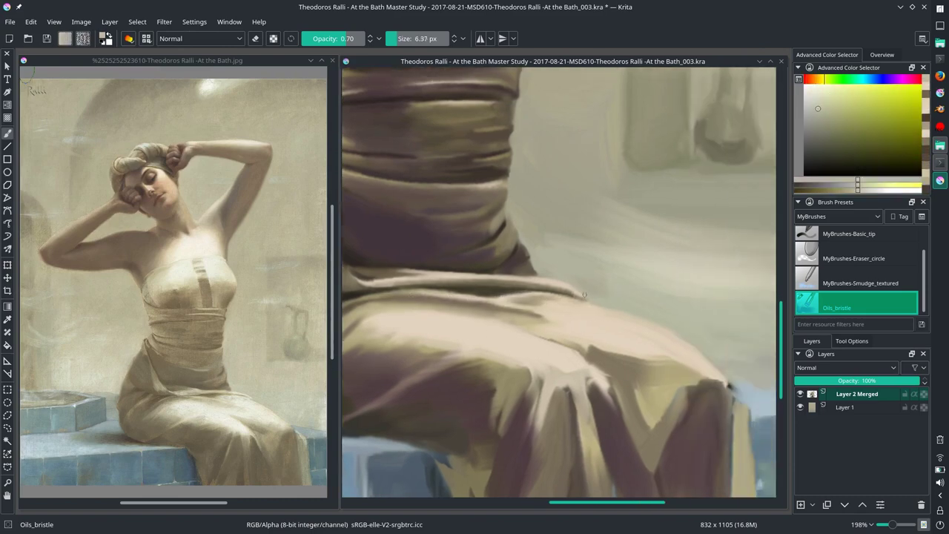
scroll(627, 329, "left", 2)
key("bracketright")
Step: Save the study, then touch up the face shading with sampled warm skin tones
key("ctrl+s")
scroll(747, 324, "down", 3)
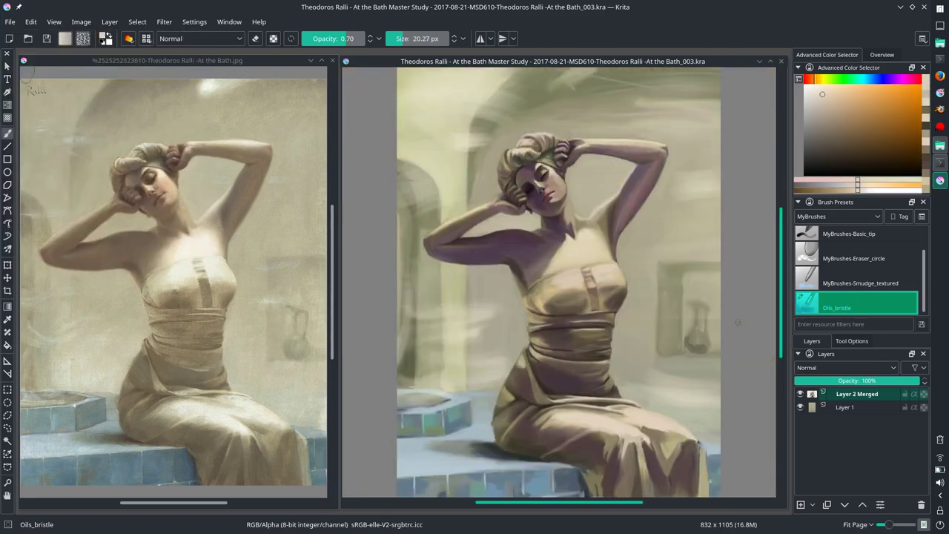
scroll(748, 324, "down", 2)
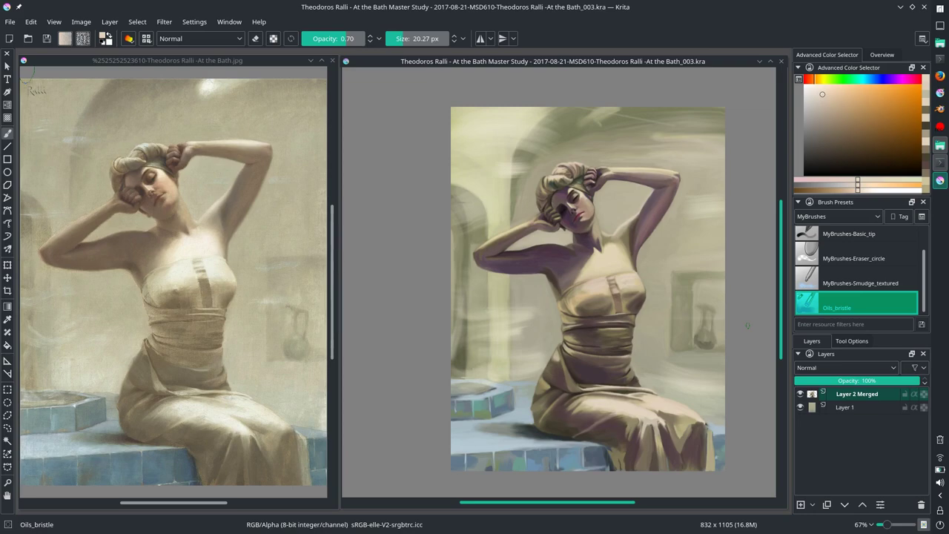
scroll(557, 299, "up", 5)
left_click(554, 273, "ctrl")
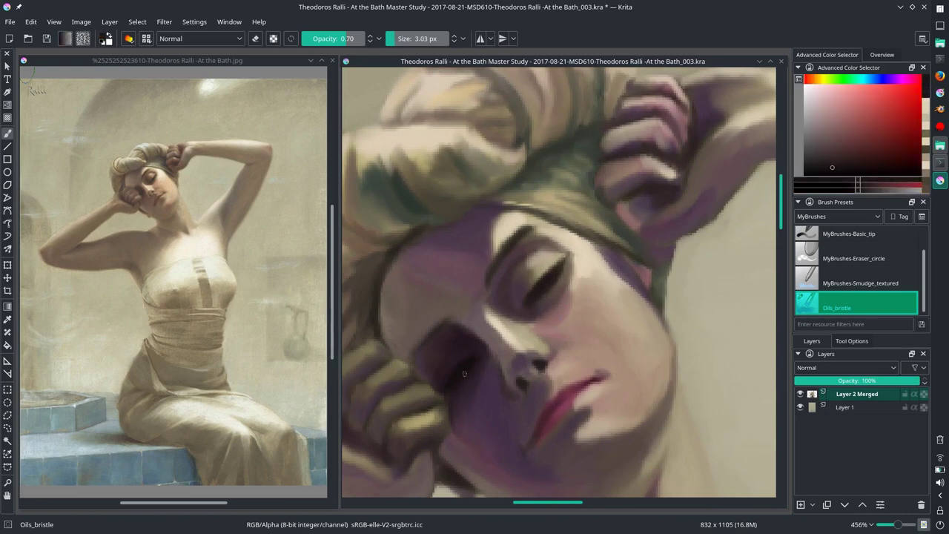
left_click(555, 273, "ctrl")
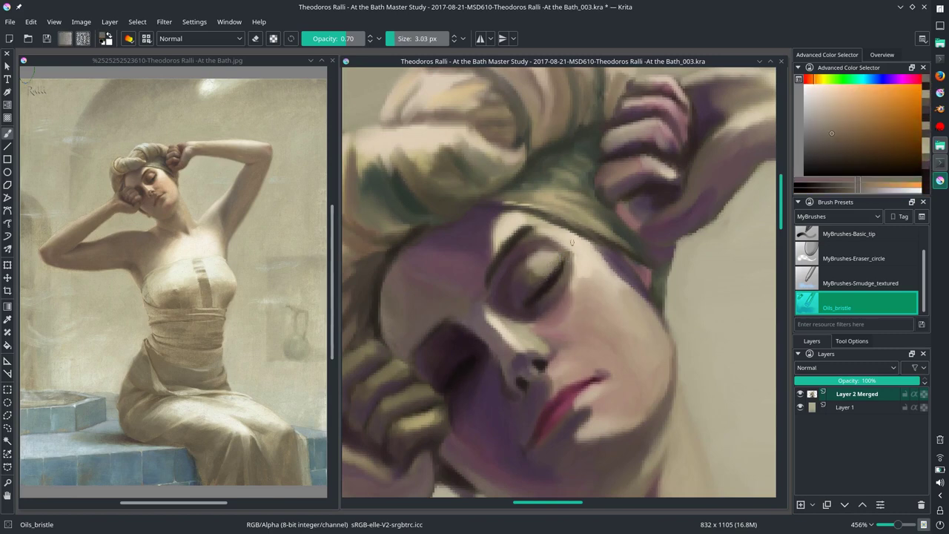
left_click(555, 236, "ctrl")
Step: Fit the whole painting, mirror the canvas to check composition, and save
key("2")
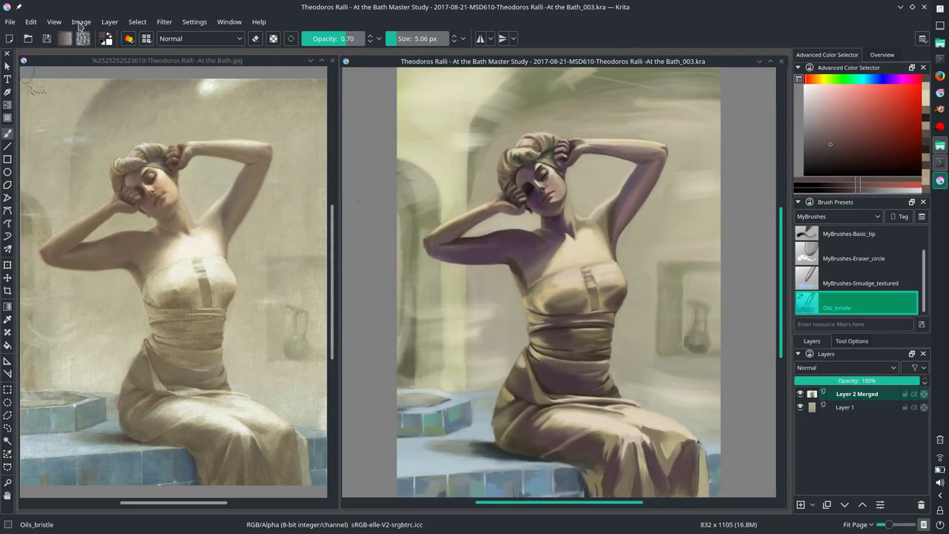
key("m")
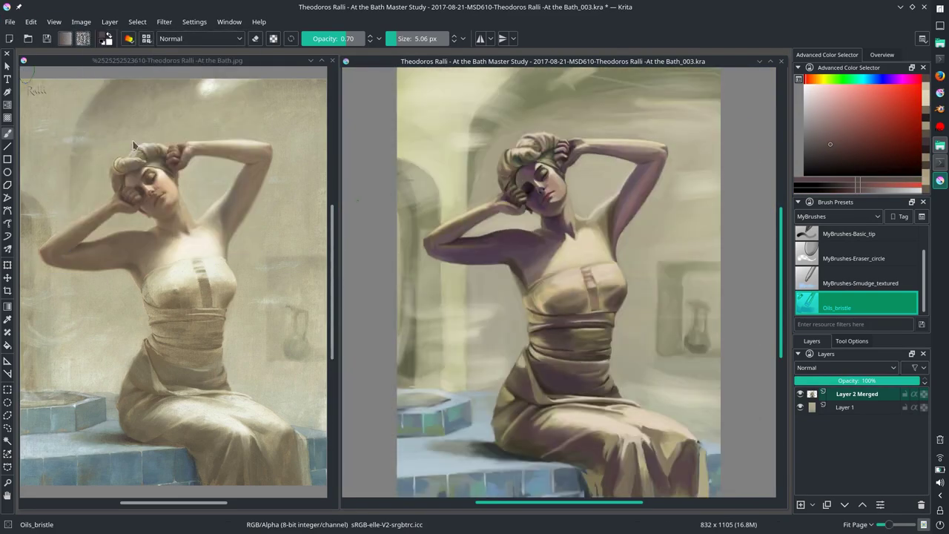
key("ctrl+s")
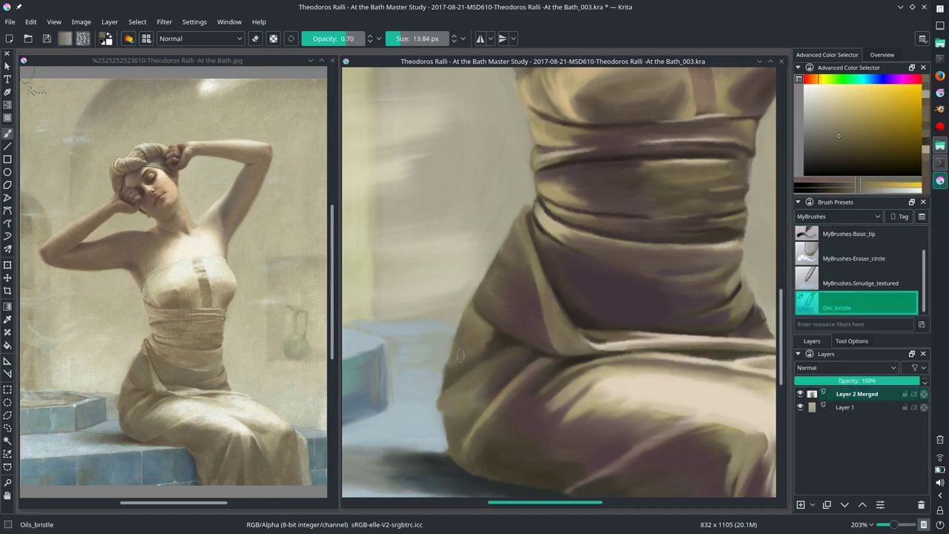
Step: Paint pale and purple-brown fold strokes on the lower-left skirt
left_click(521, 202, "ctrl")
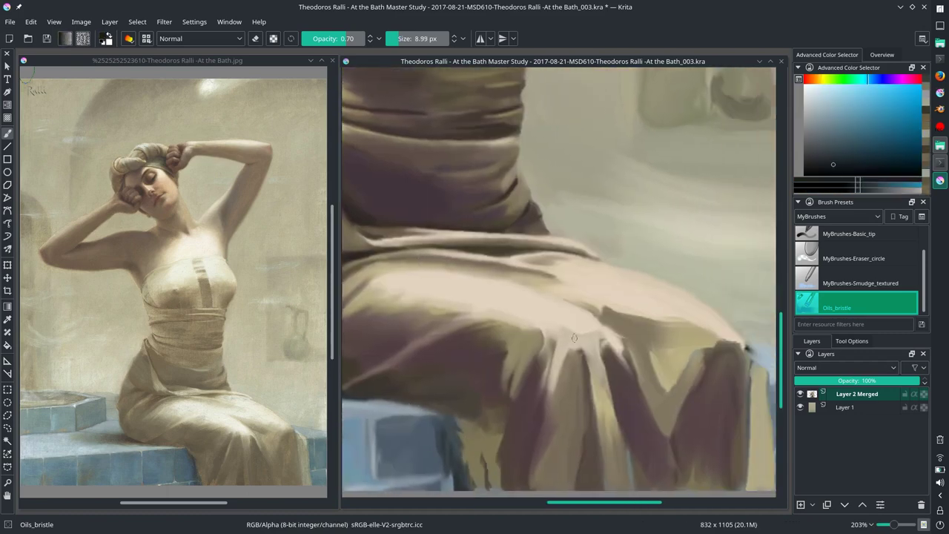
left_click(465, 476, "ctrl")
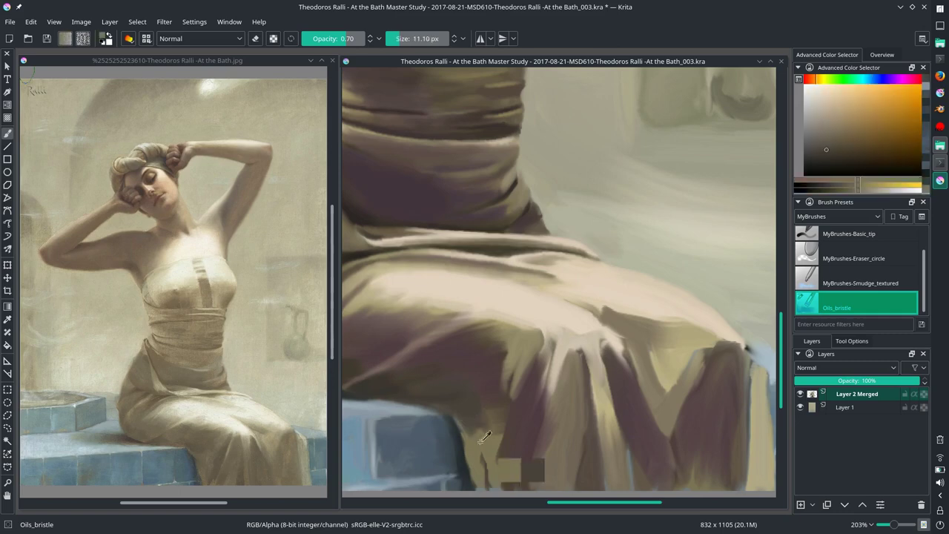
left_click_drag(522, 474, 497, 417)
left_click(492, 466, "ctrl")
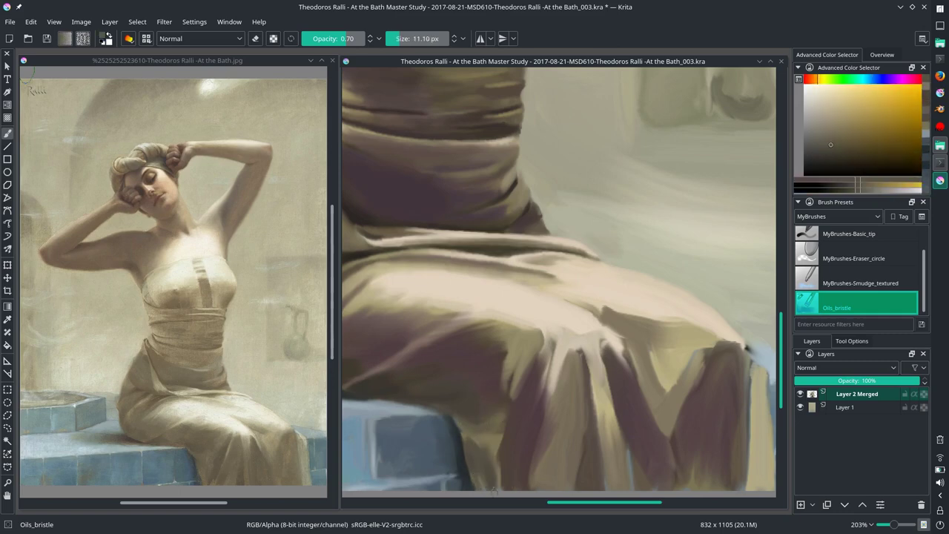
left_click_drag(519, 415, 510, 367)
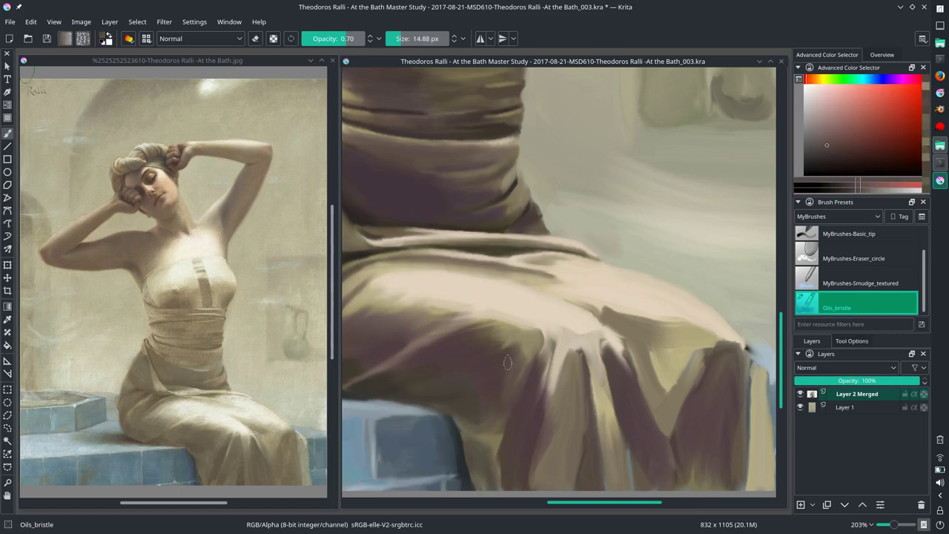
Step: Add light beige highlight strokes down the skirt folds and pick dark fold tones
left_click(558, 329, "ctrl")
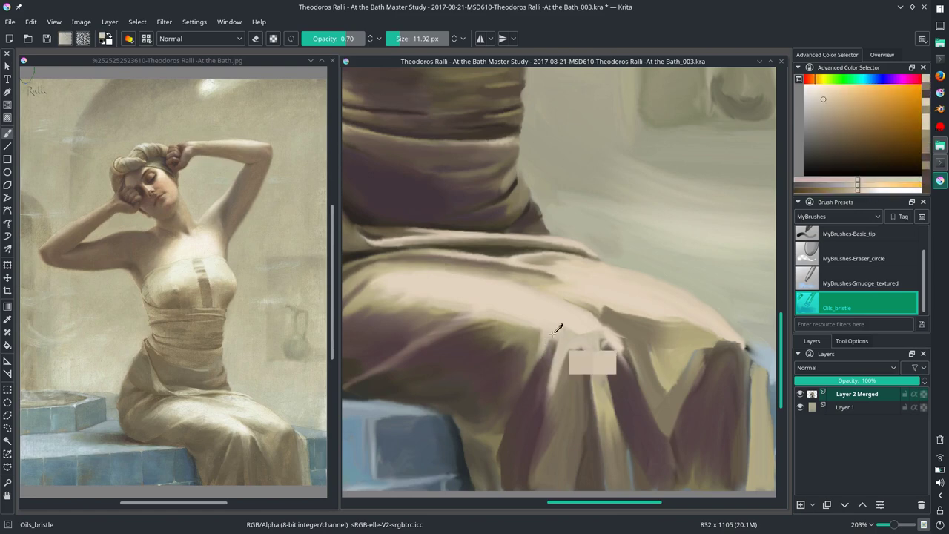
left_click_drag(567, 349, 549, 437)
left_click(582, 356, "ctrl")
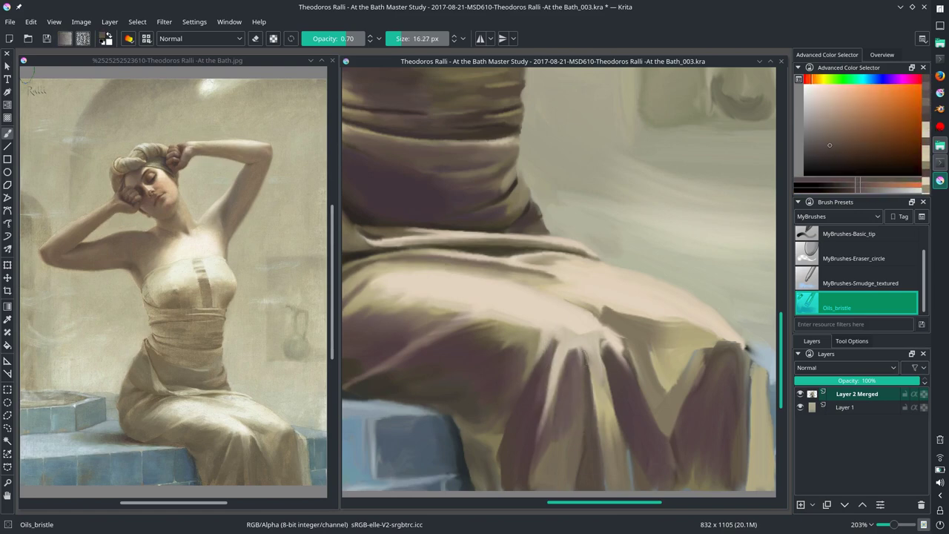
left_click(561, 408, "ctrl")
Step: Sample yellow-beige, orange-brown and lighter skirt tones for the fold highlights
left_click(523, 427, "ctrl")
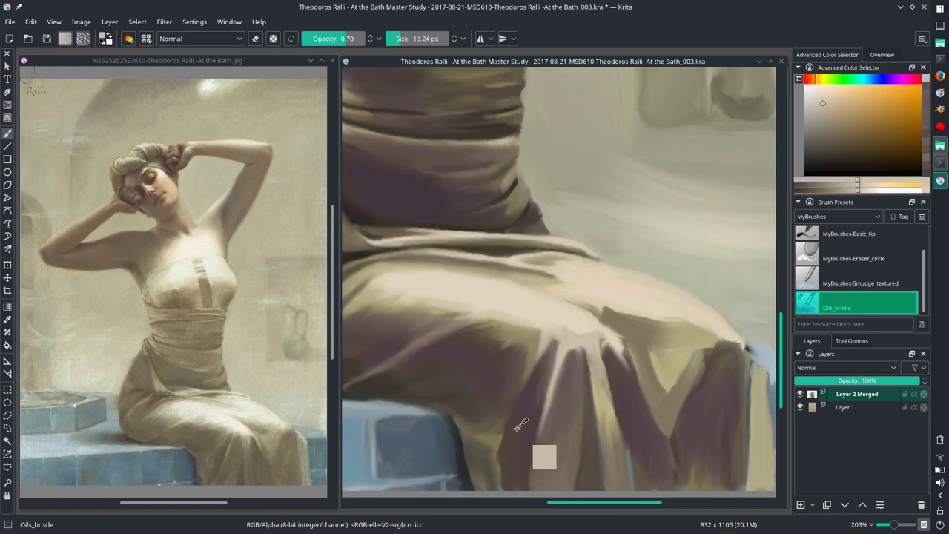
left_click(501, 433, "ctrl")
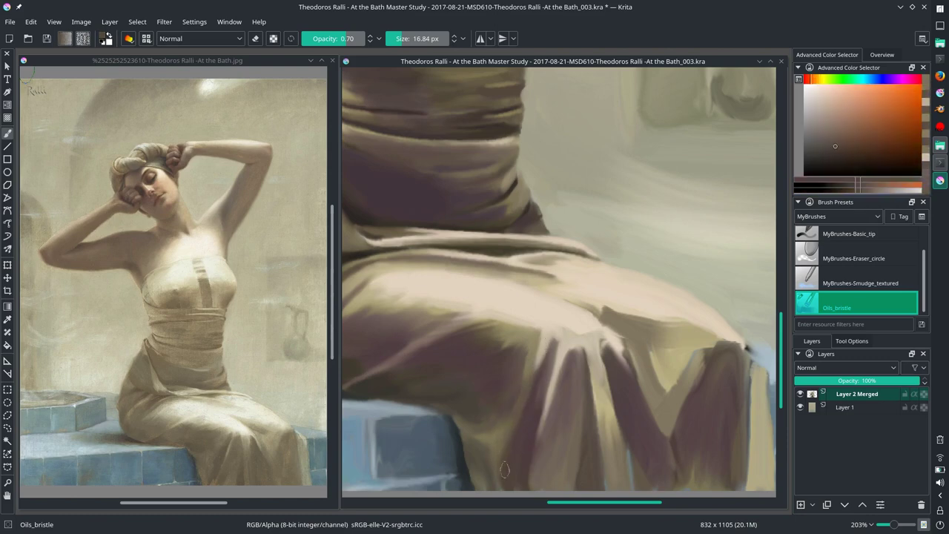
left_click(540, 363, "ctrl")
left_click(533, 425, "ctrl")
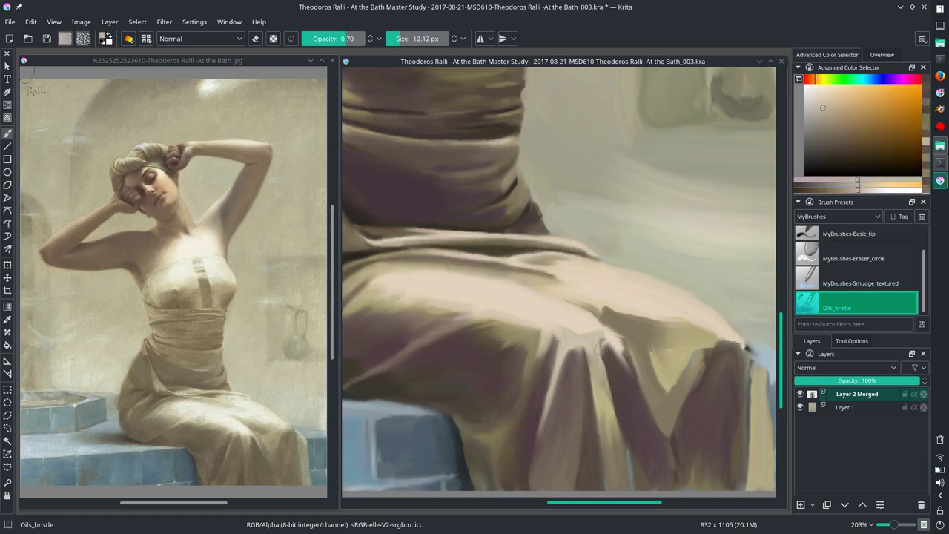
left_click(605, 348, "ctrl")
left_click(422, 312, "ctrl")
Step: Bring the waist and right skirt into view and sample light peach tones
left_click_drag(460, 308, 501, 315)
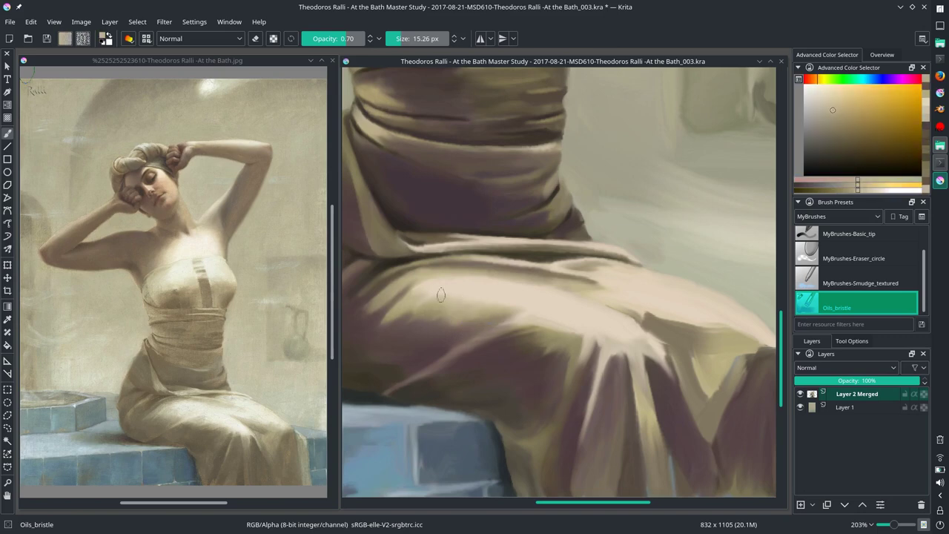
left_click(531, 330, "ctrl")
left_click_drag(558, 353, 483, 367)
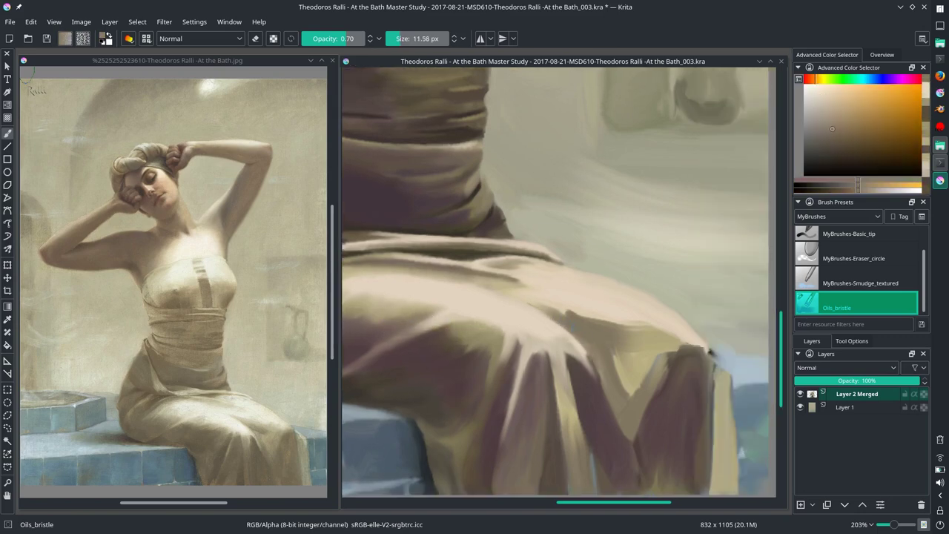
left_click(598, 319, "ctrl")
left_click(483, 292, "ctrl")
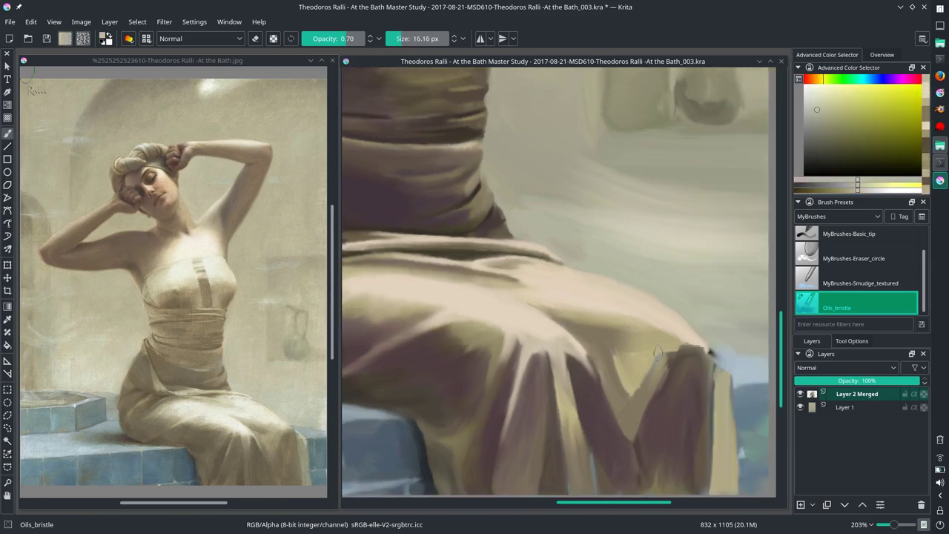